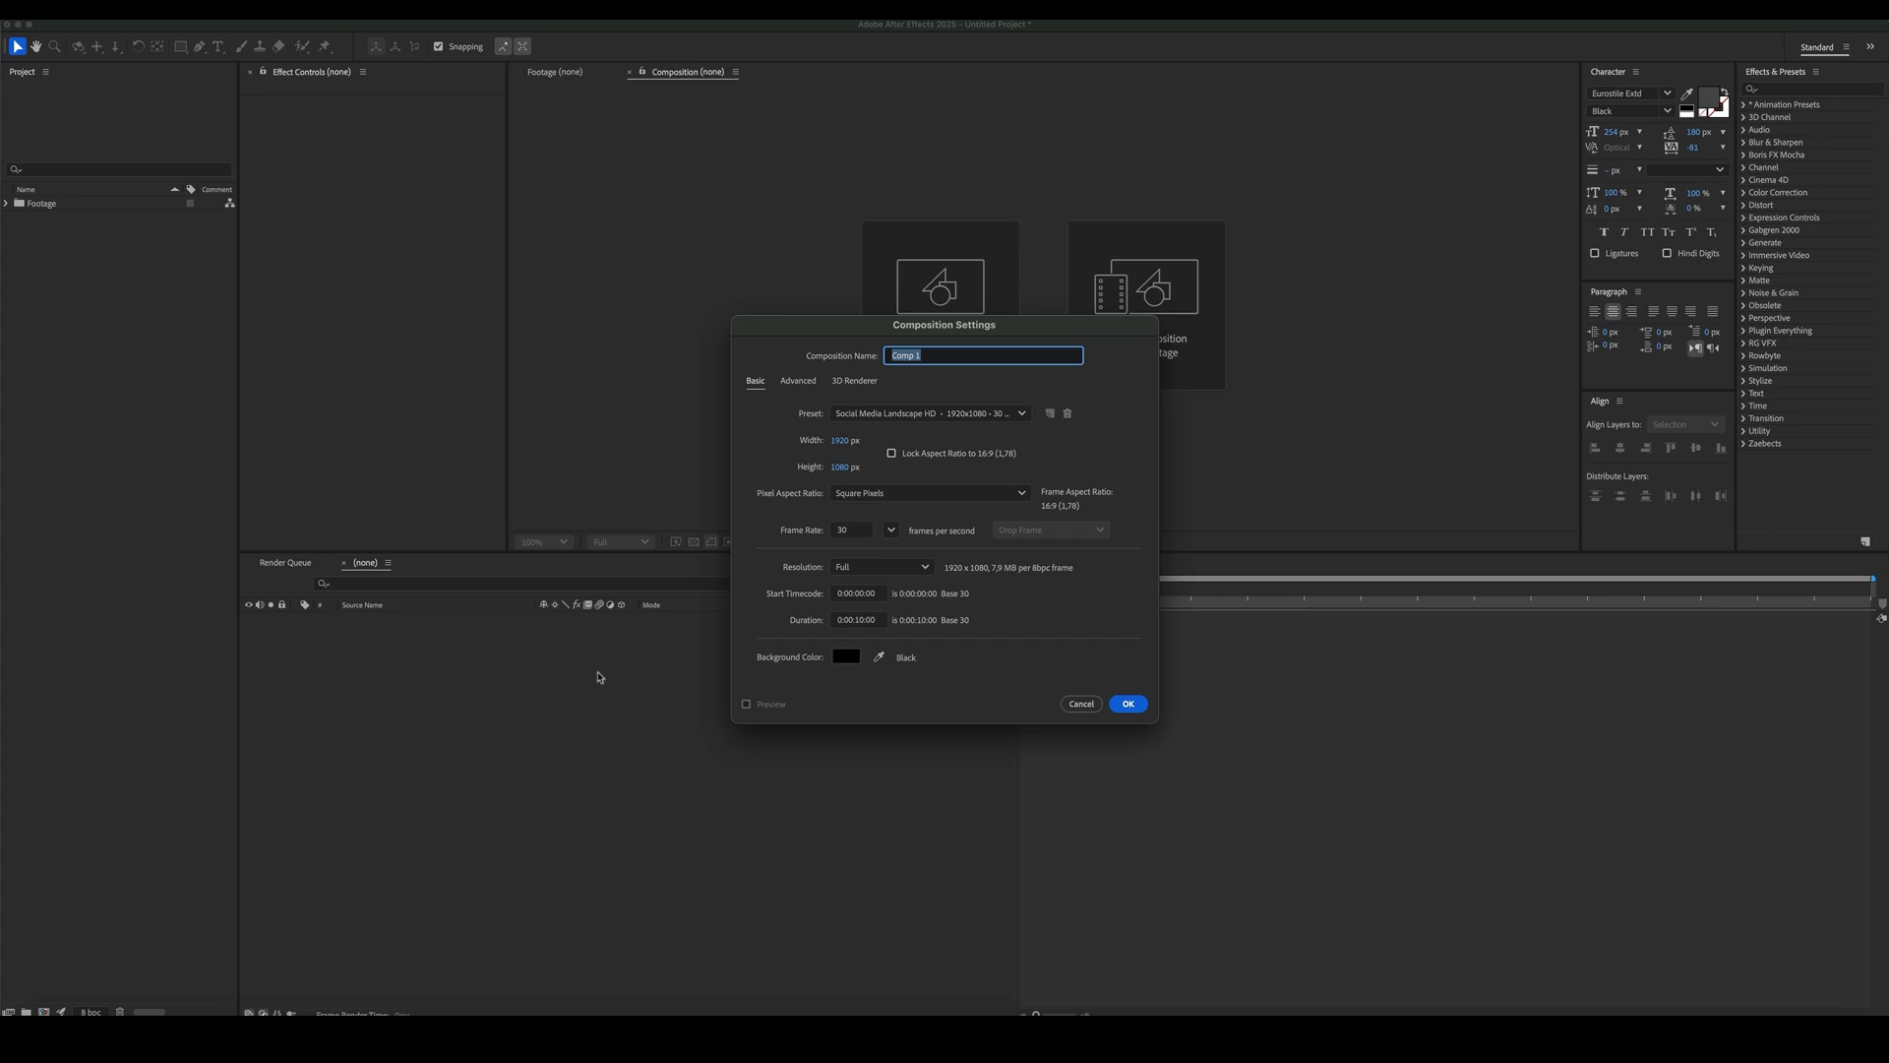
# - Create the 1920 x 1080 composition Main and place the 8072444-uhd_2732_1440_25fps.mp4 clip in it, scaled down slightly
pyautogui.press('Return')
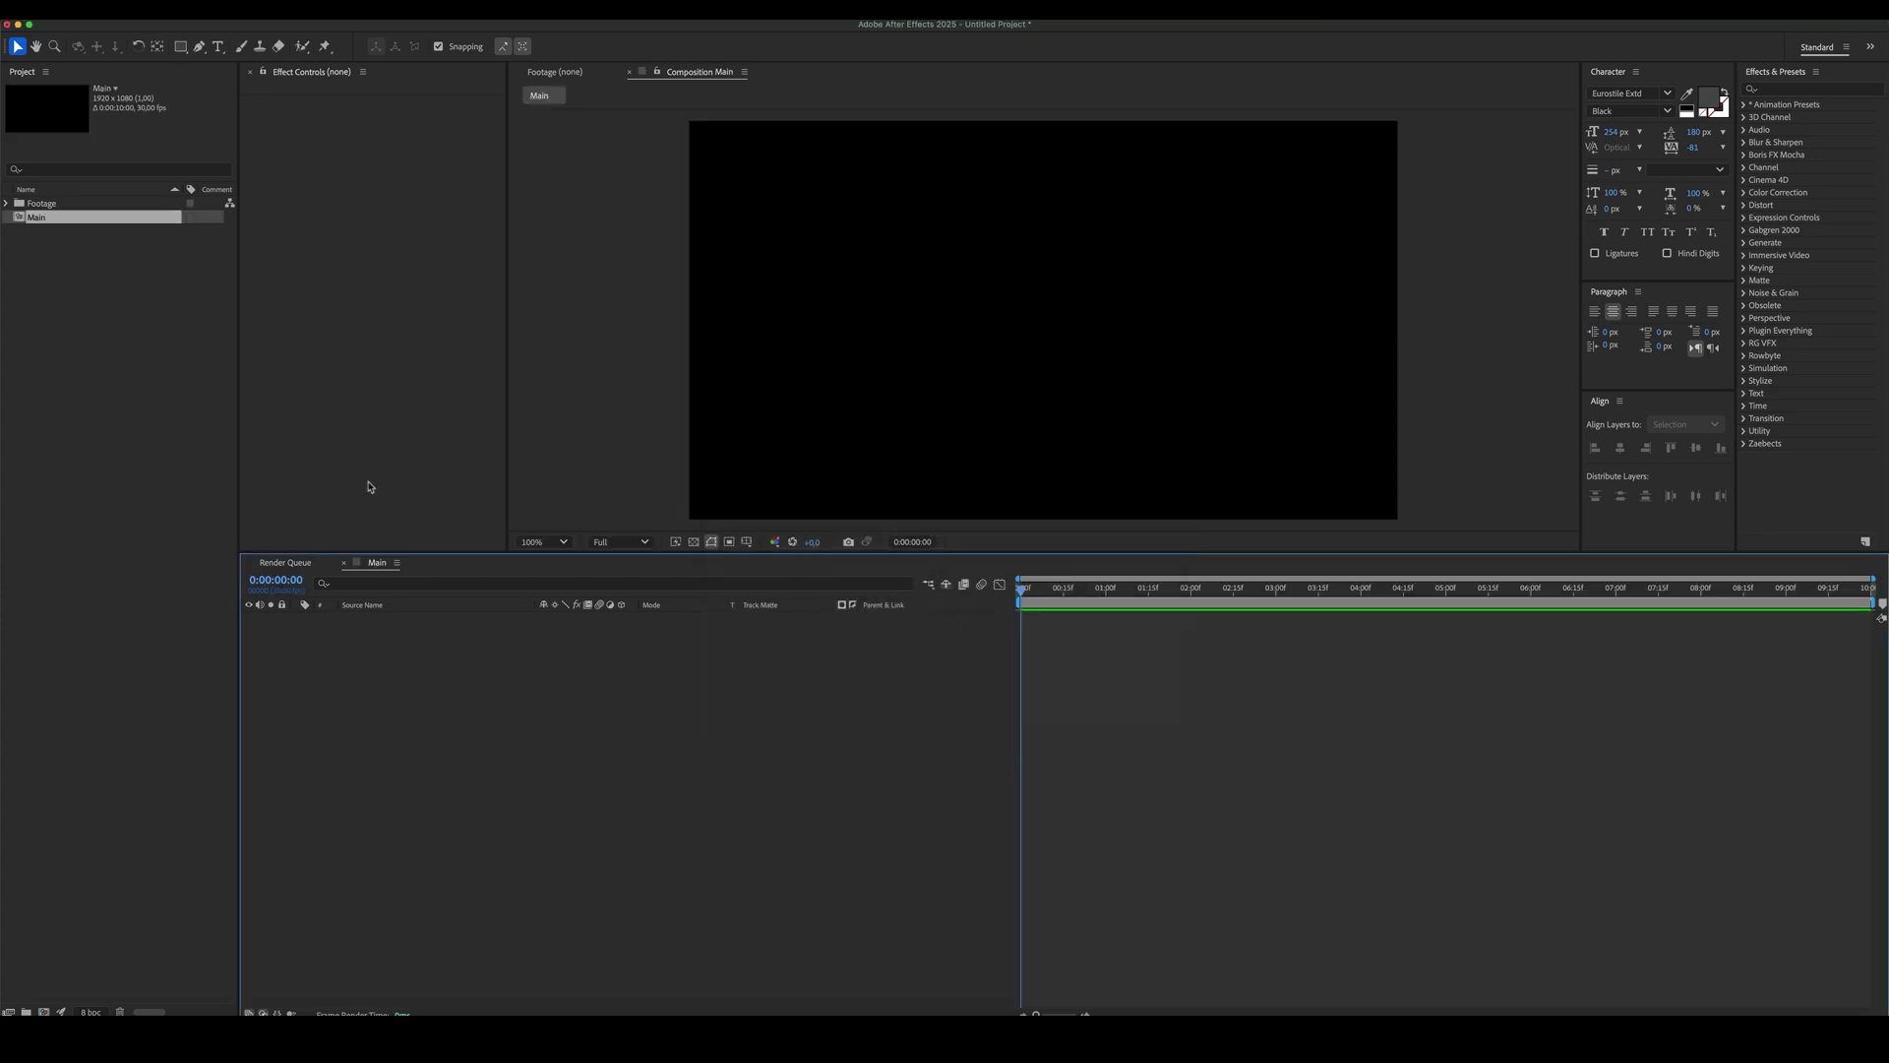
pyautogui.click(6, 203)
pyautogui.moveTo(99, 216); pyautogui.dragTo(421, 736)
pyautogui.moveTo(546, 323); pyautogui.dragTo(605, 319)
pyautogui.click(1149, 243)
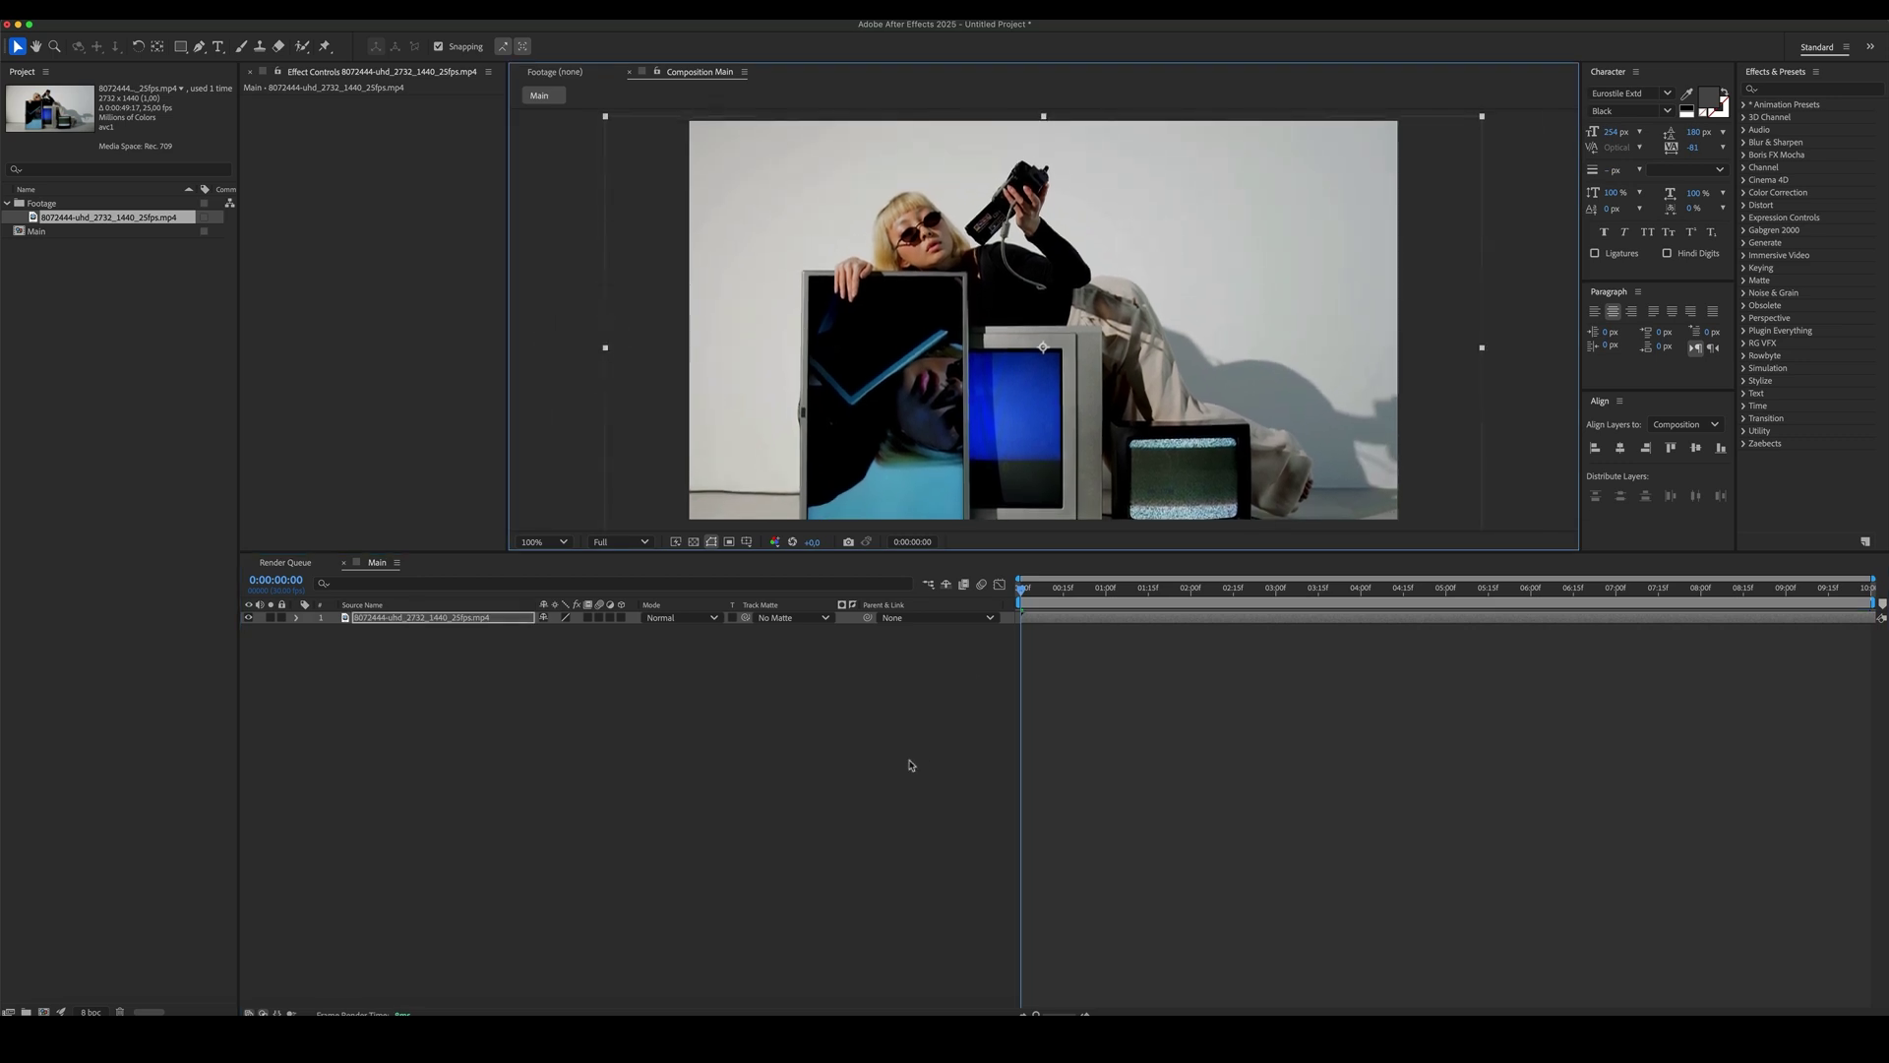
# - Create a new composition named Pixel with a width and height of 100 px
pyautogui.press('super+n')
pyautogui.write('Pixel')
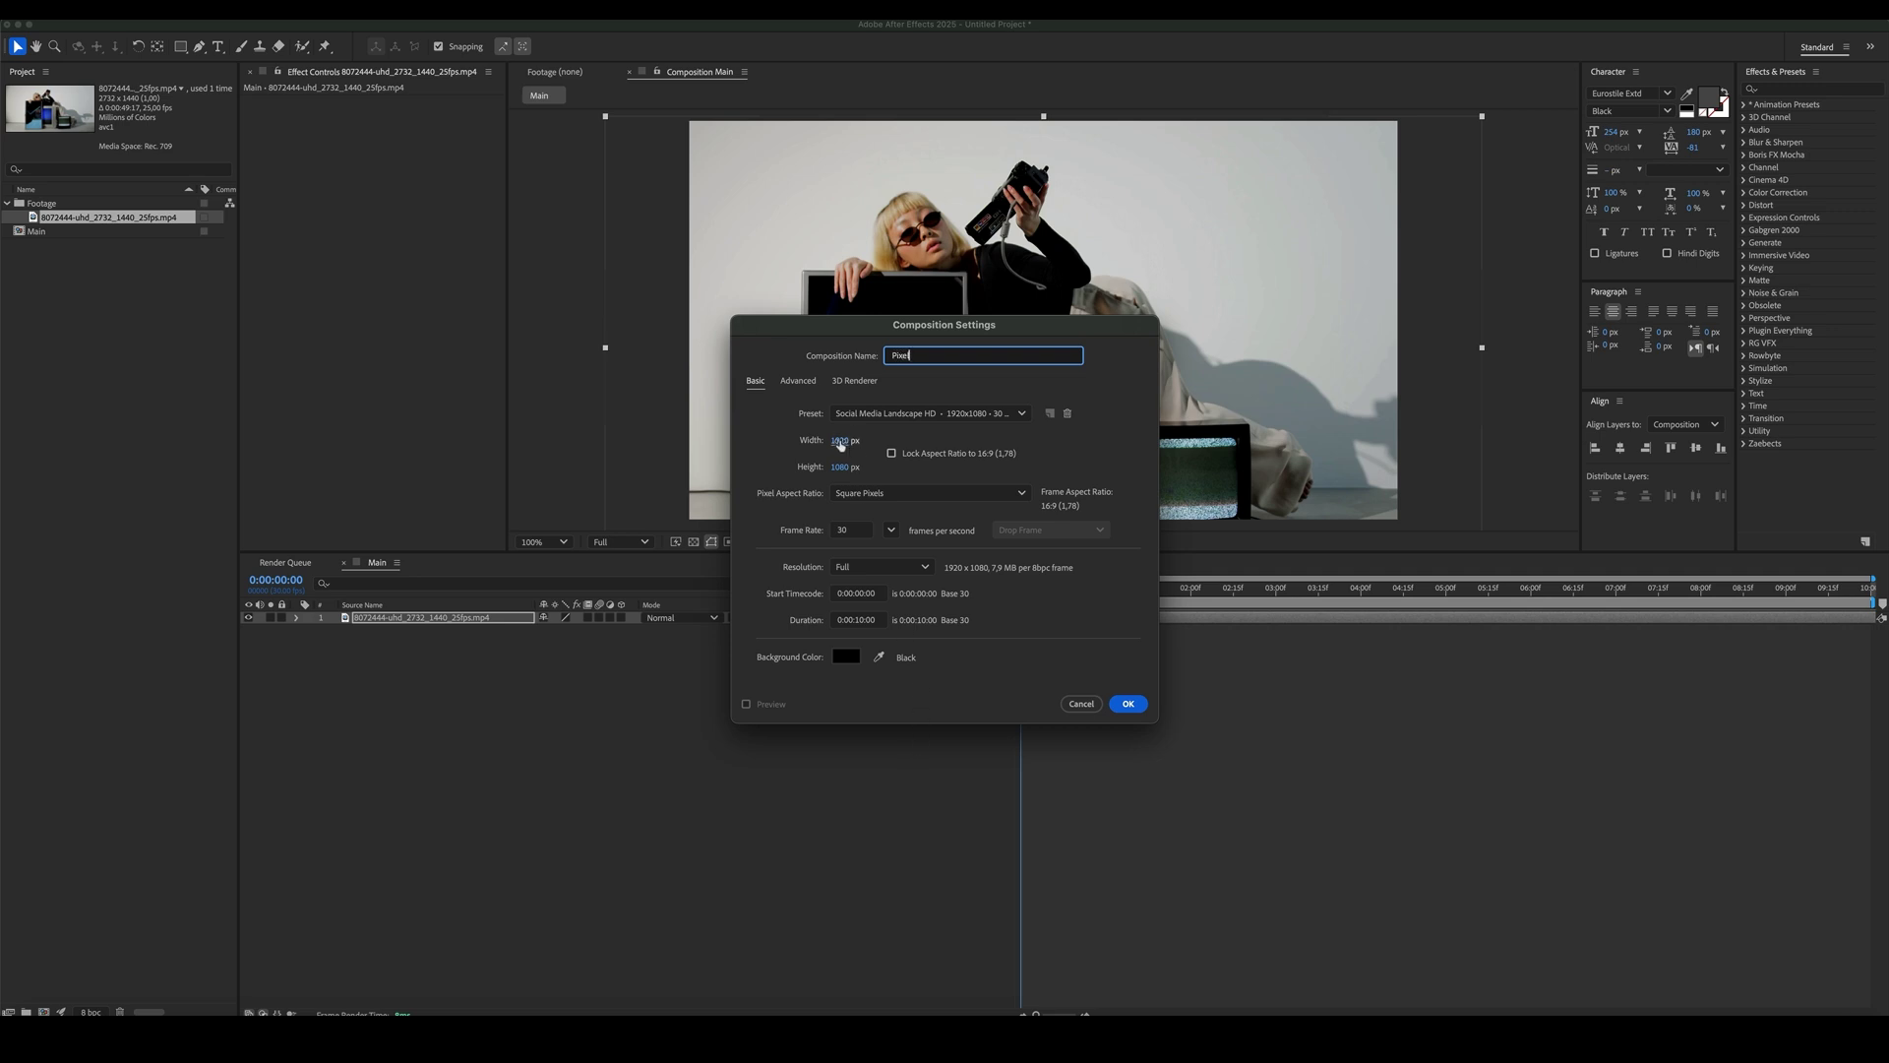
pyautogui.click(839, 440)
pyautogui.write('100')
pyautogui.press('Tab')
pyautogui.write('100')
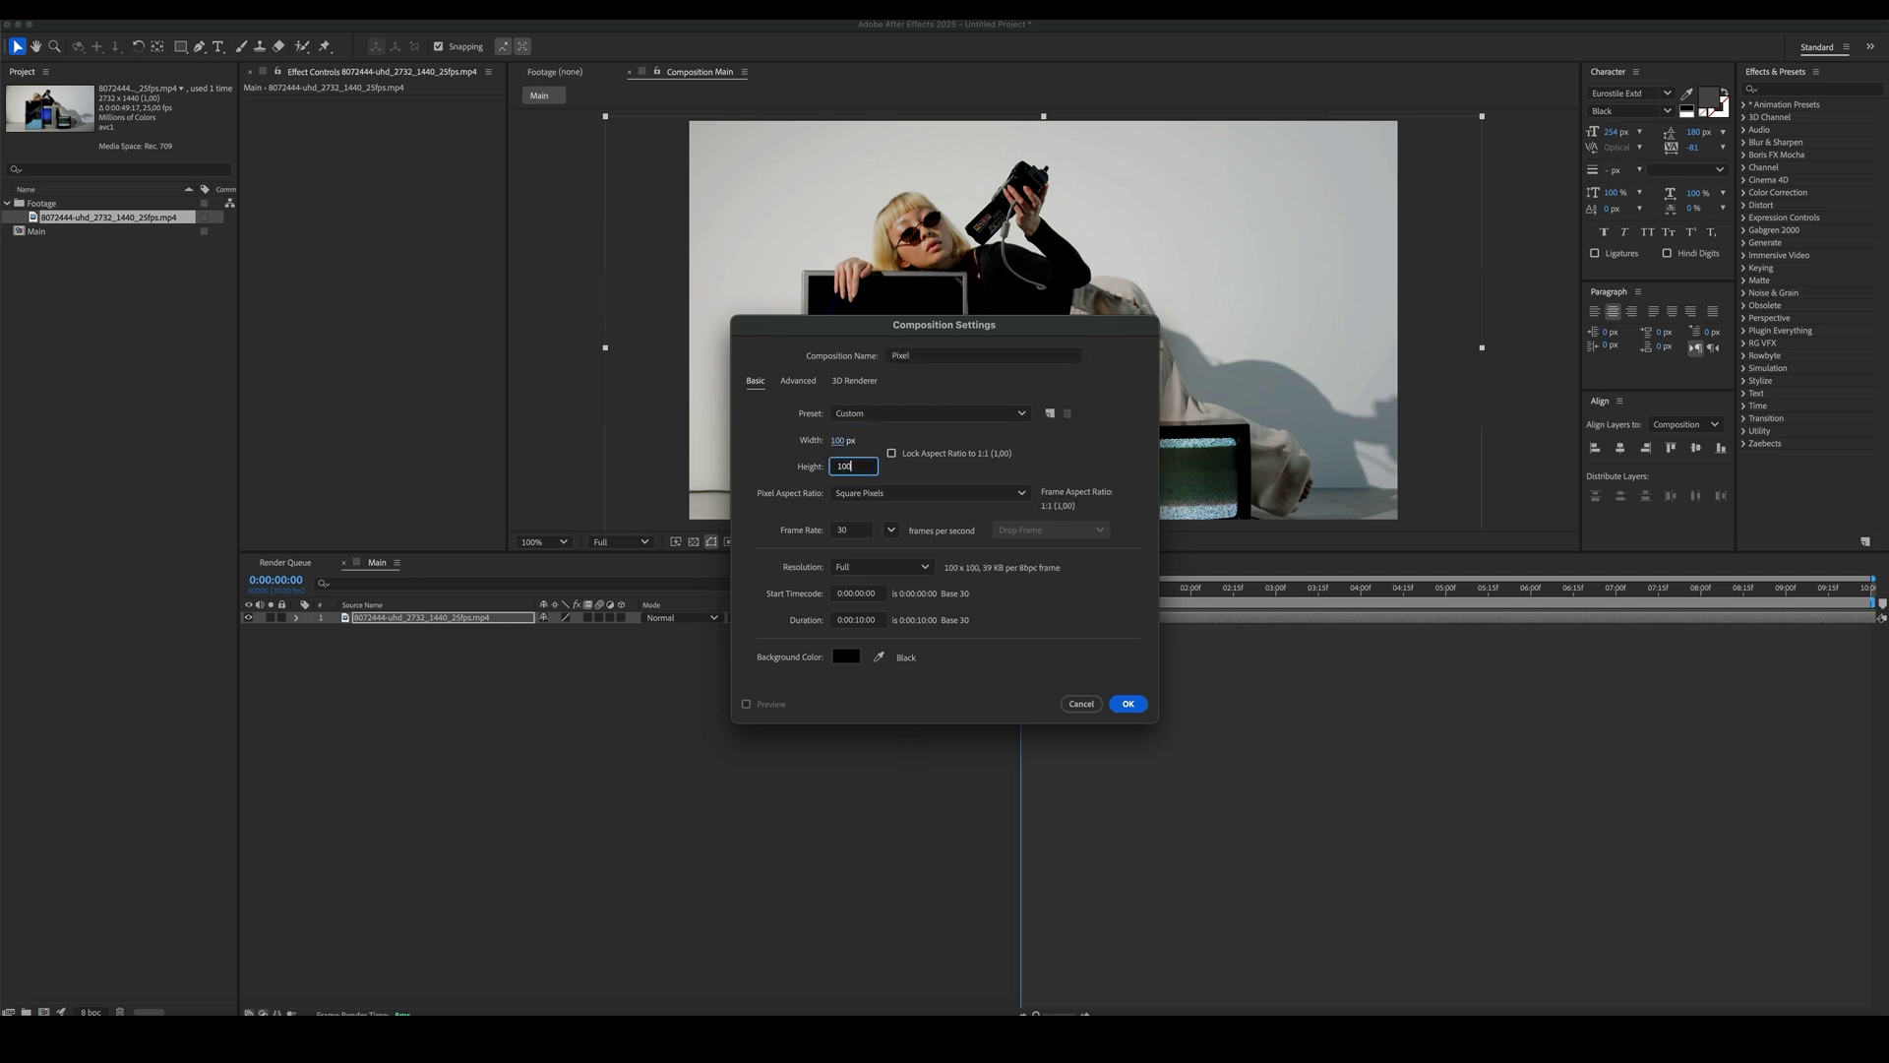
pyautogui.press('Return')
# - Add a rectangle shape layer with a white ffffff fill that covers the whole Pixel composition
pyautogui.scroll(3, 1041, 328)
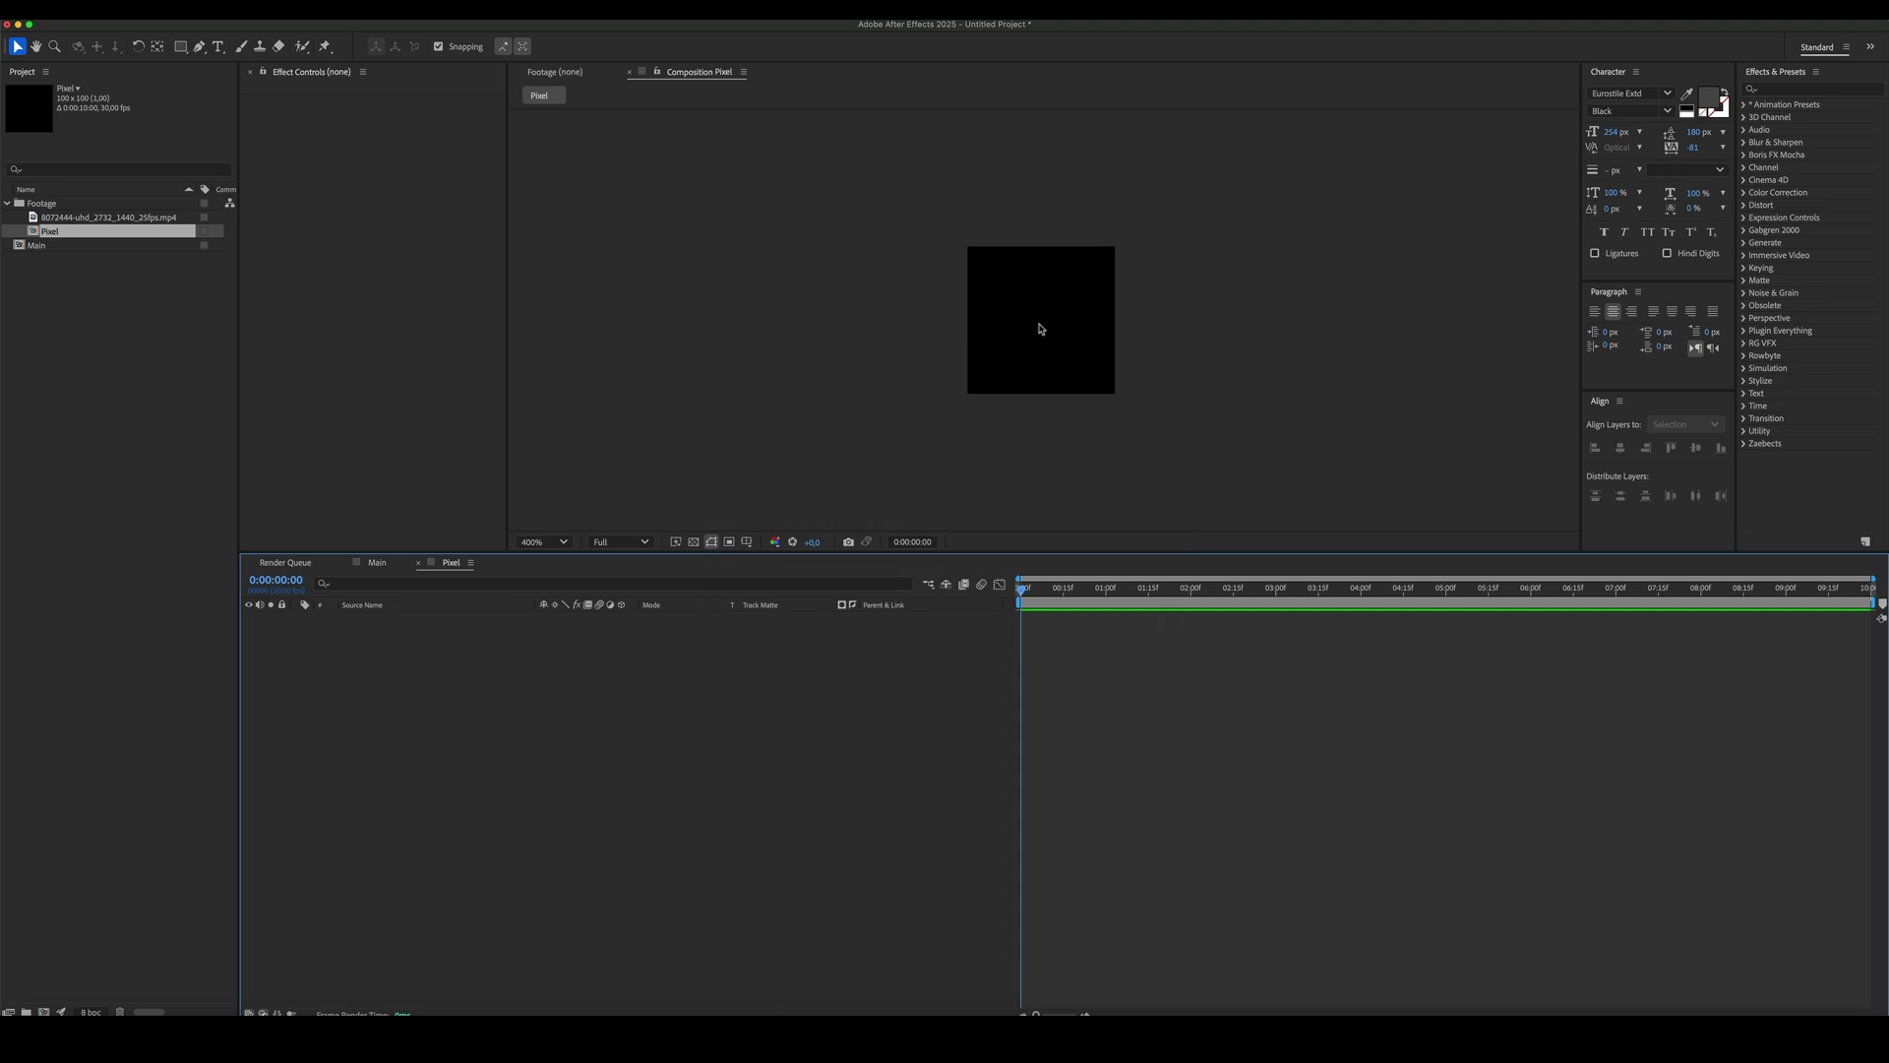
pyautogui.click(180, 46)
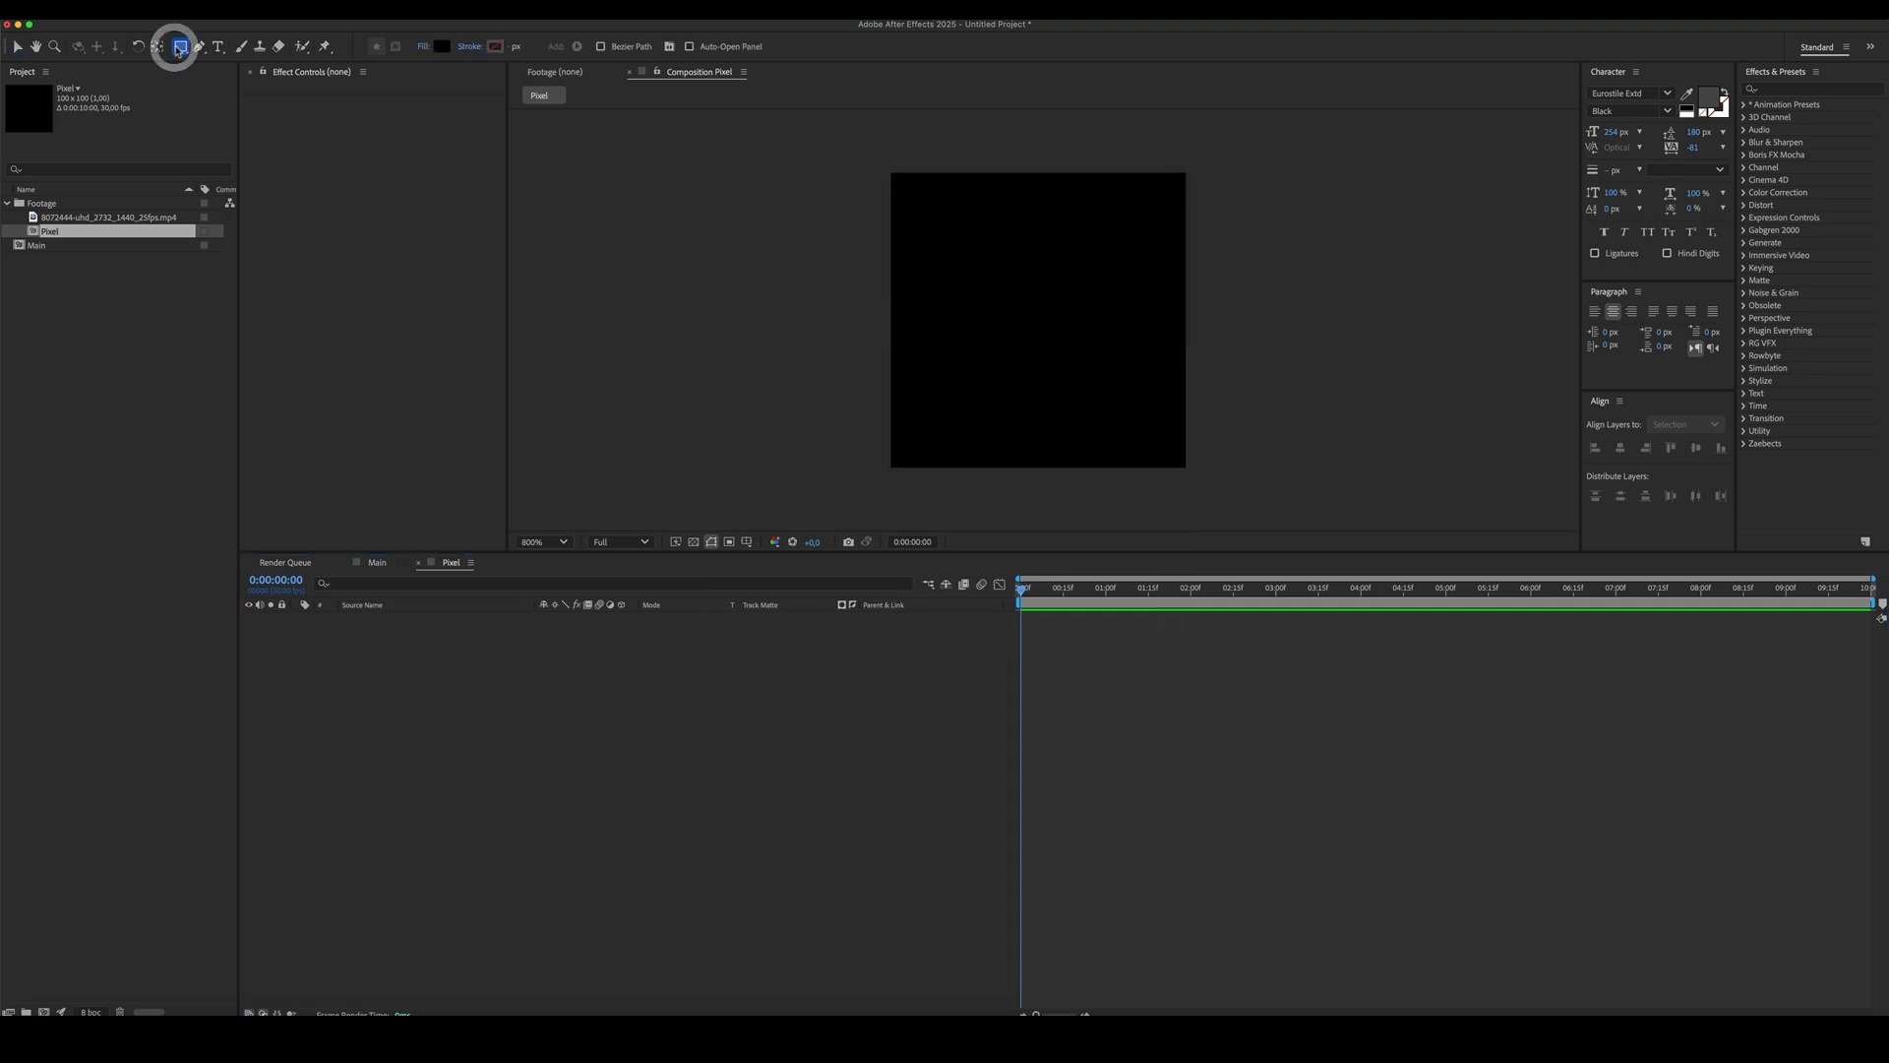
pyautogui.click(442, 46)
pyautogui.write('ffffff')
pyautogui.click(664, 357)
pyautogui.click(1092, 440)
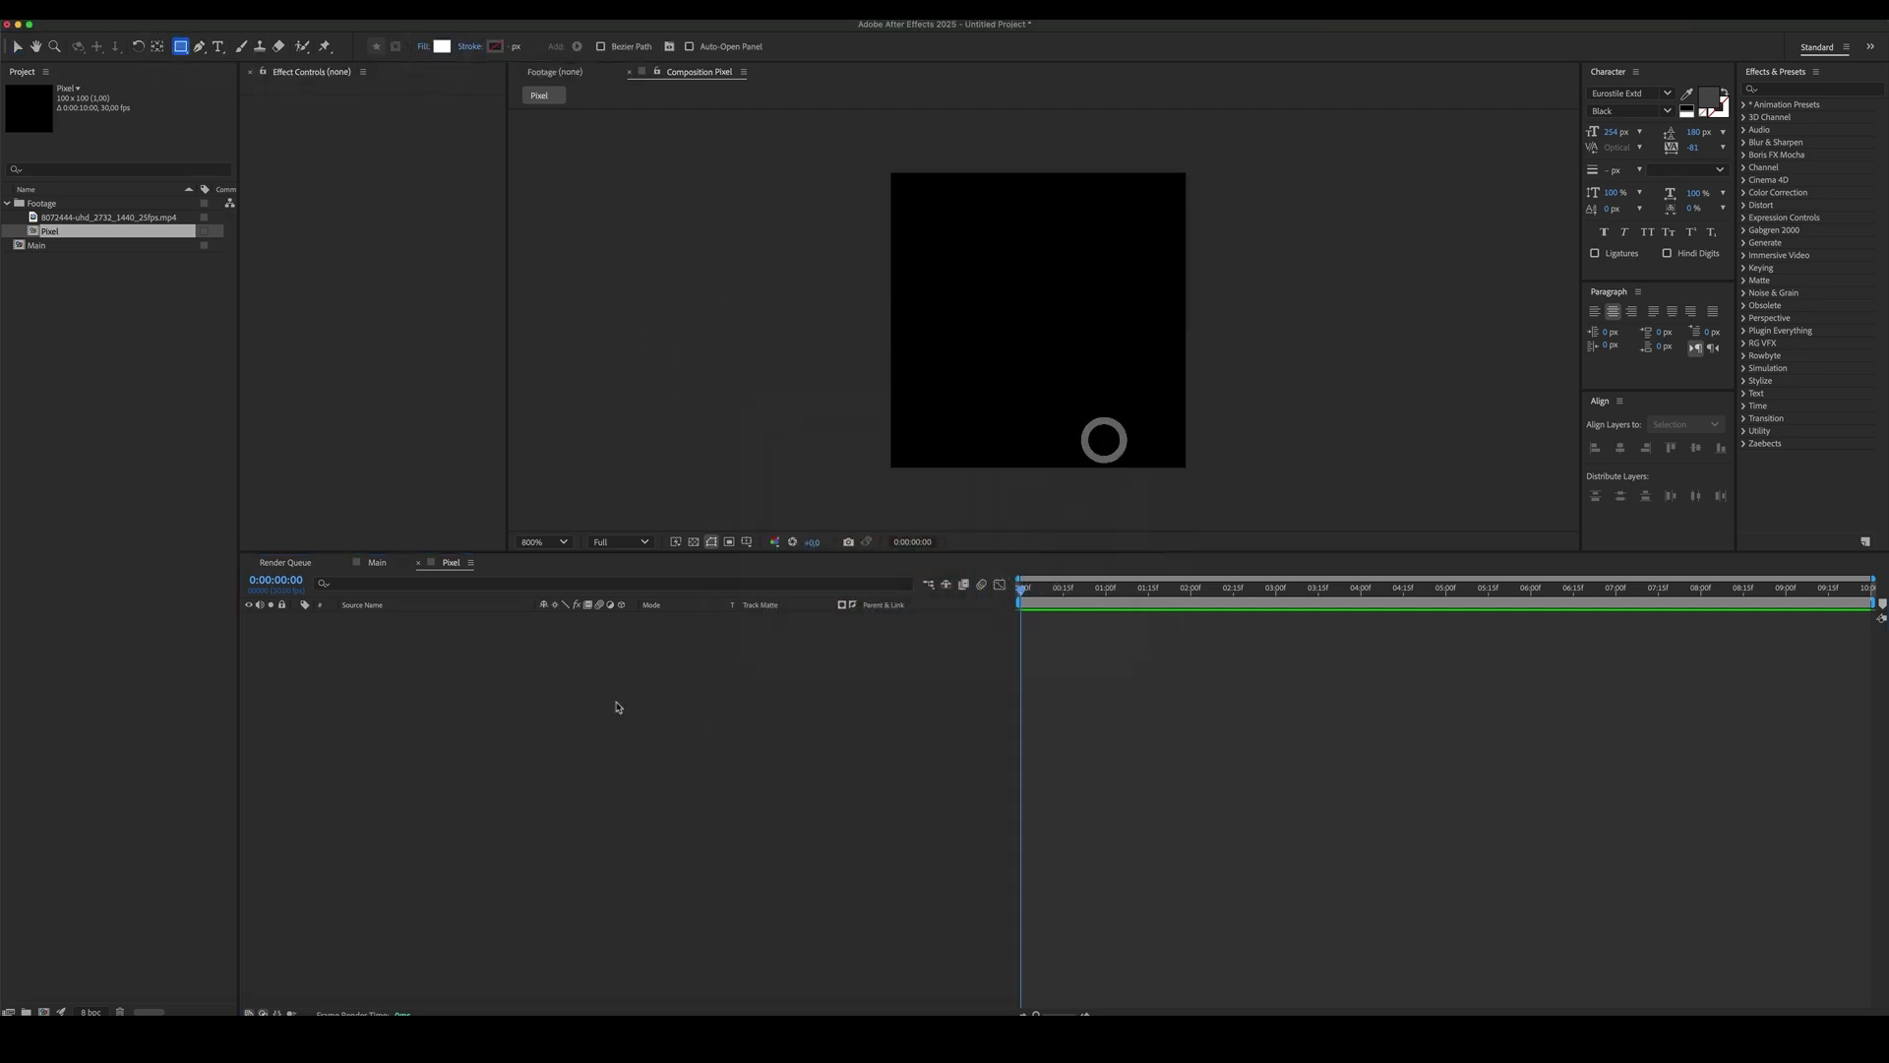
pyautogui.doubleClick(181, 47)
# - Set the rectangle path's size to 21 wide by 84 high
pyautogui.click(322, 643)
pyautogui.click(334, 656)
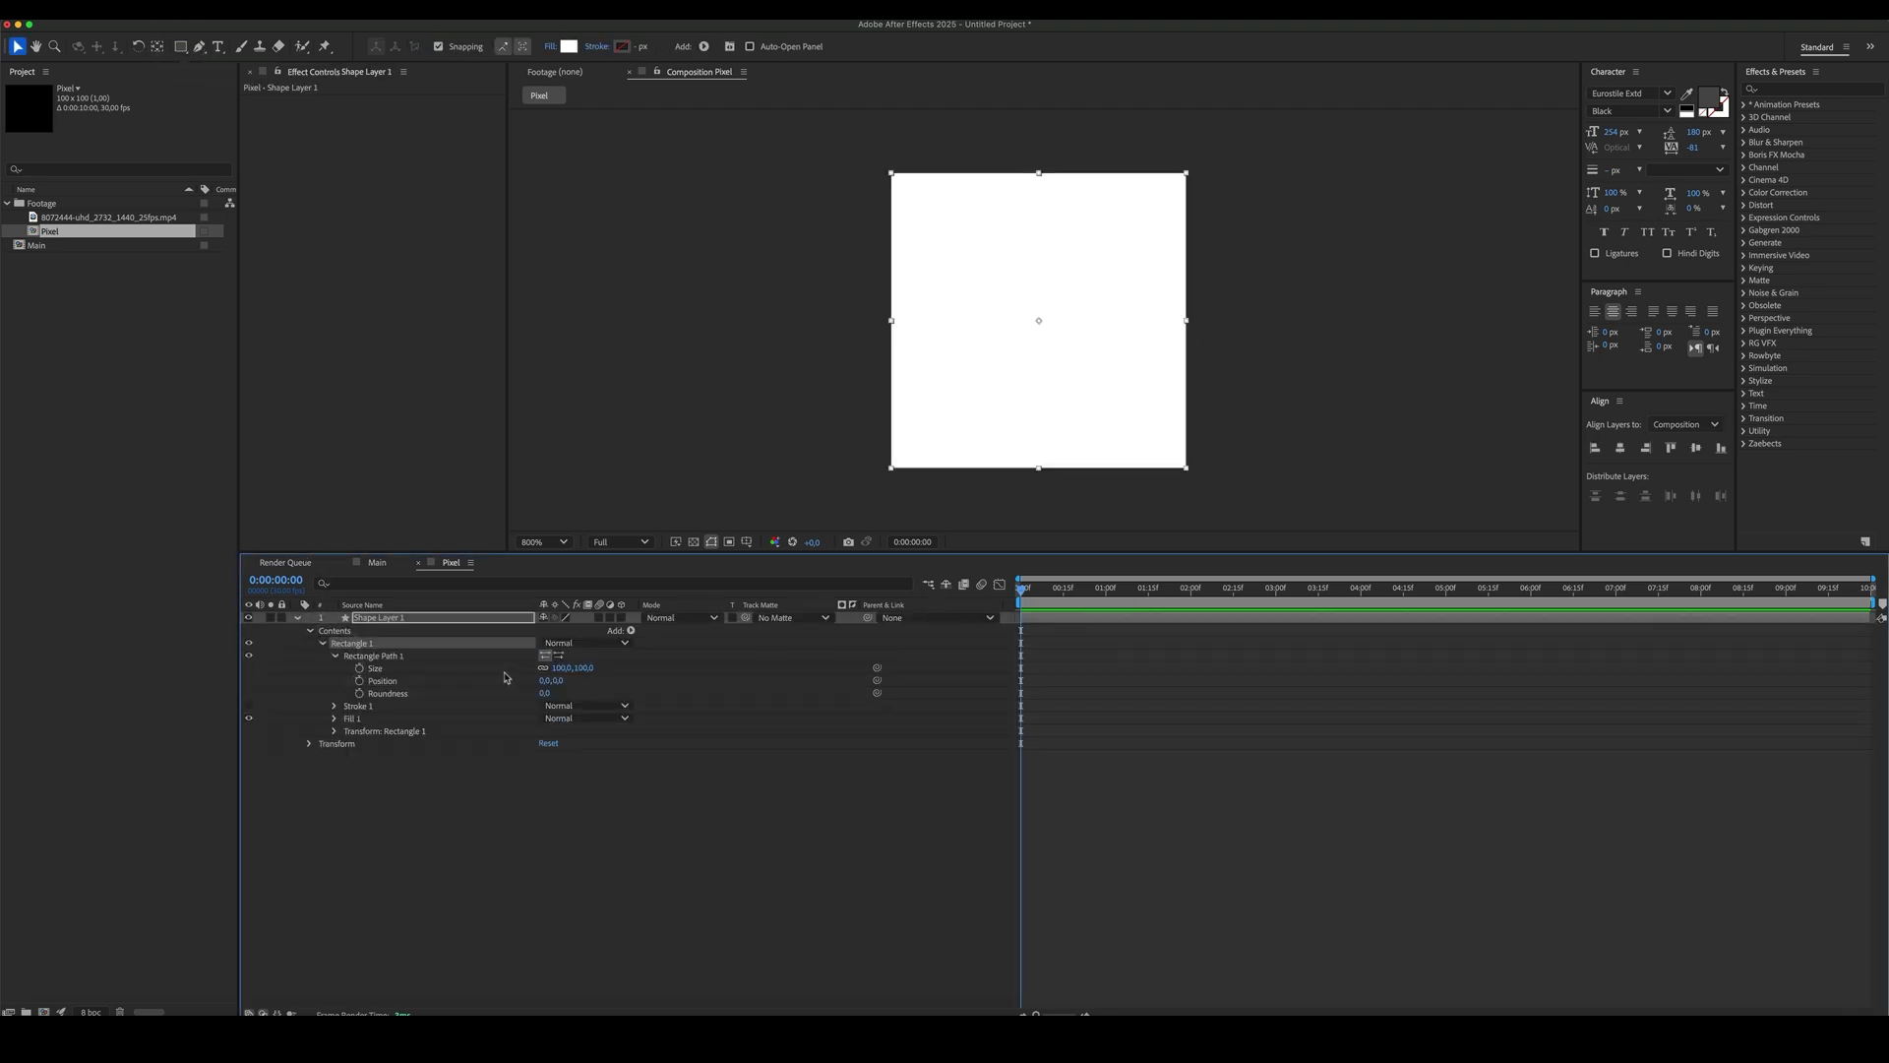
pyautogui.click(566, 669)
pyautogui.write('21')
pyautogui.press('Tab')
pyautogui.press('Return')
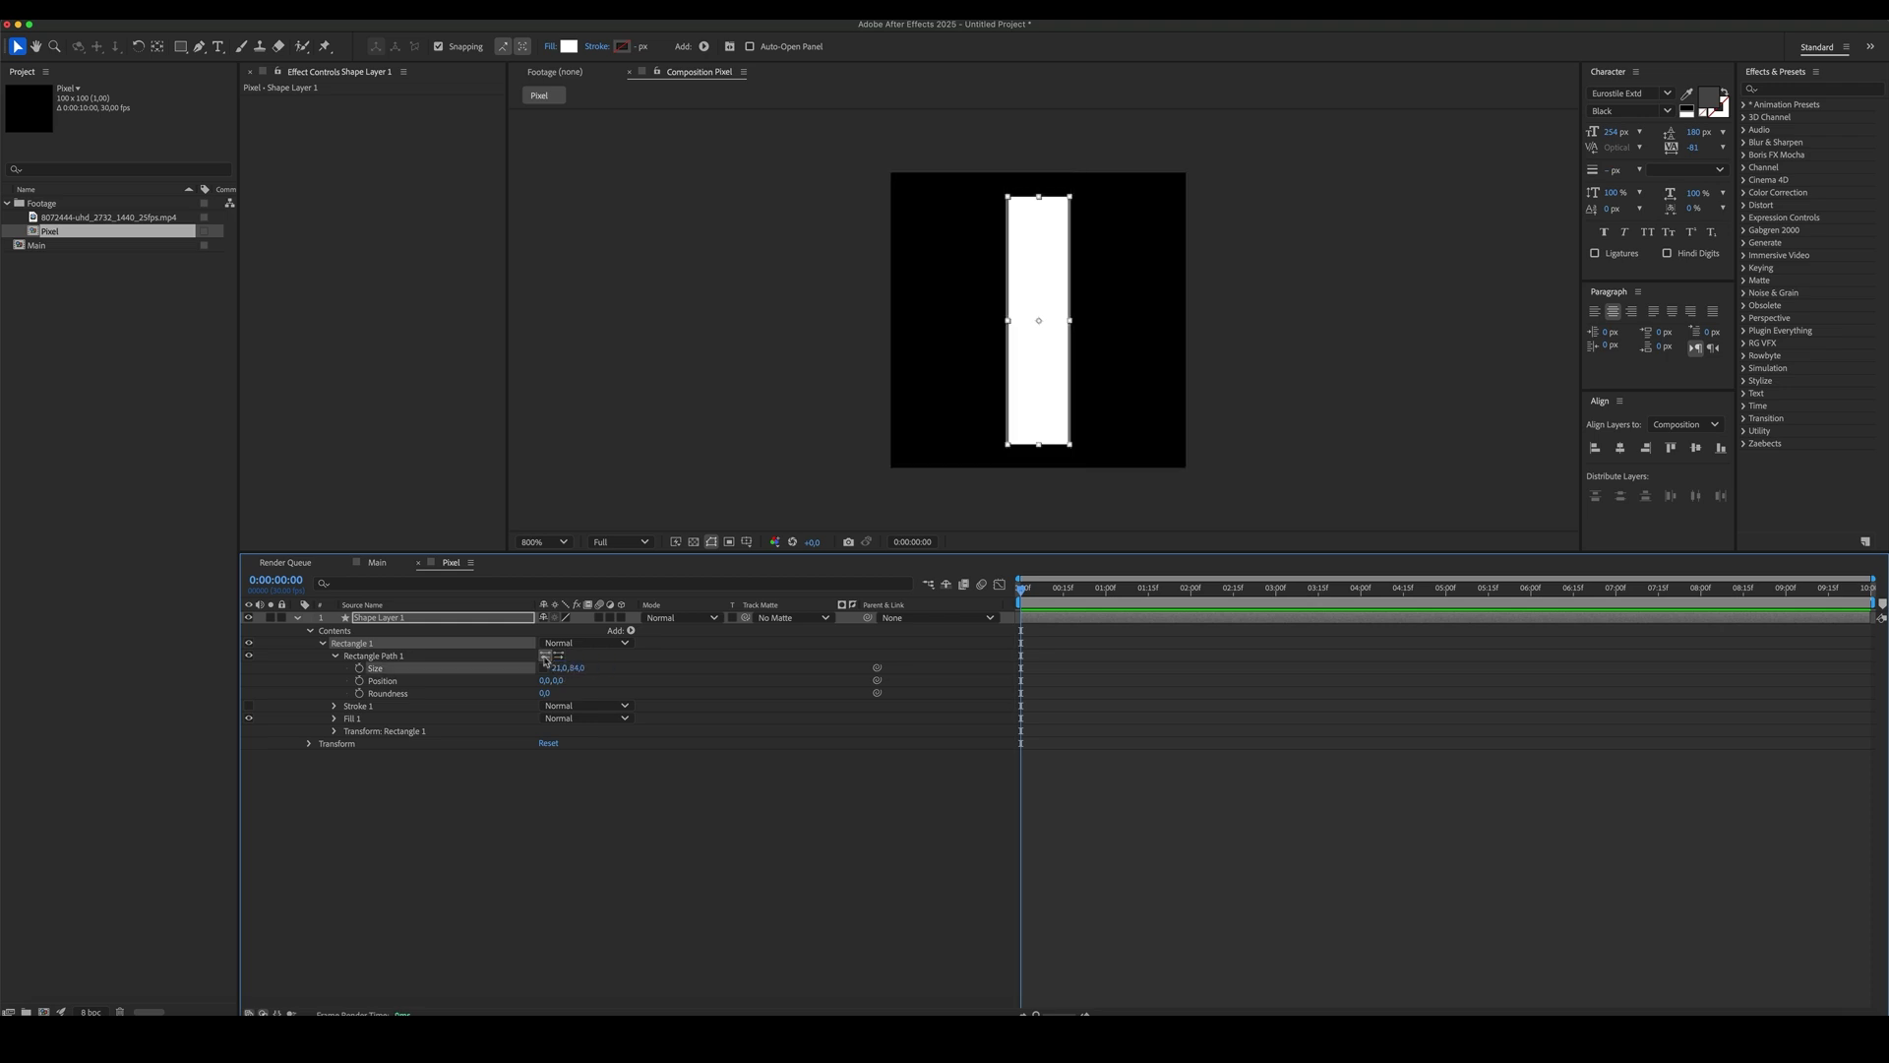
pyautogui.click(531, 835)
pyautogui.click(447, 618)
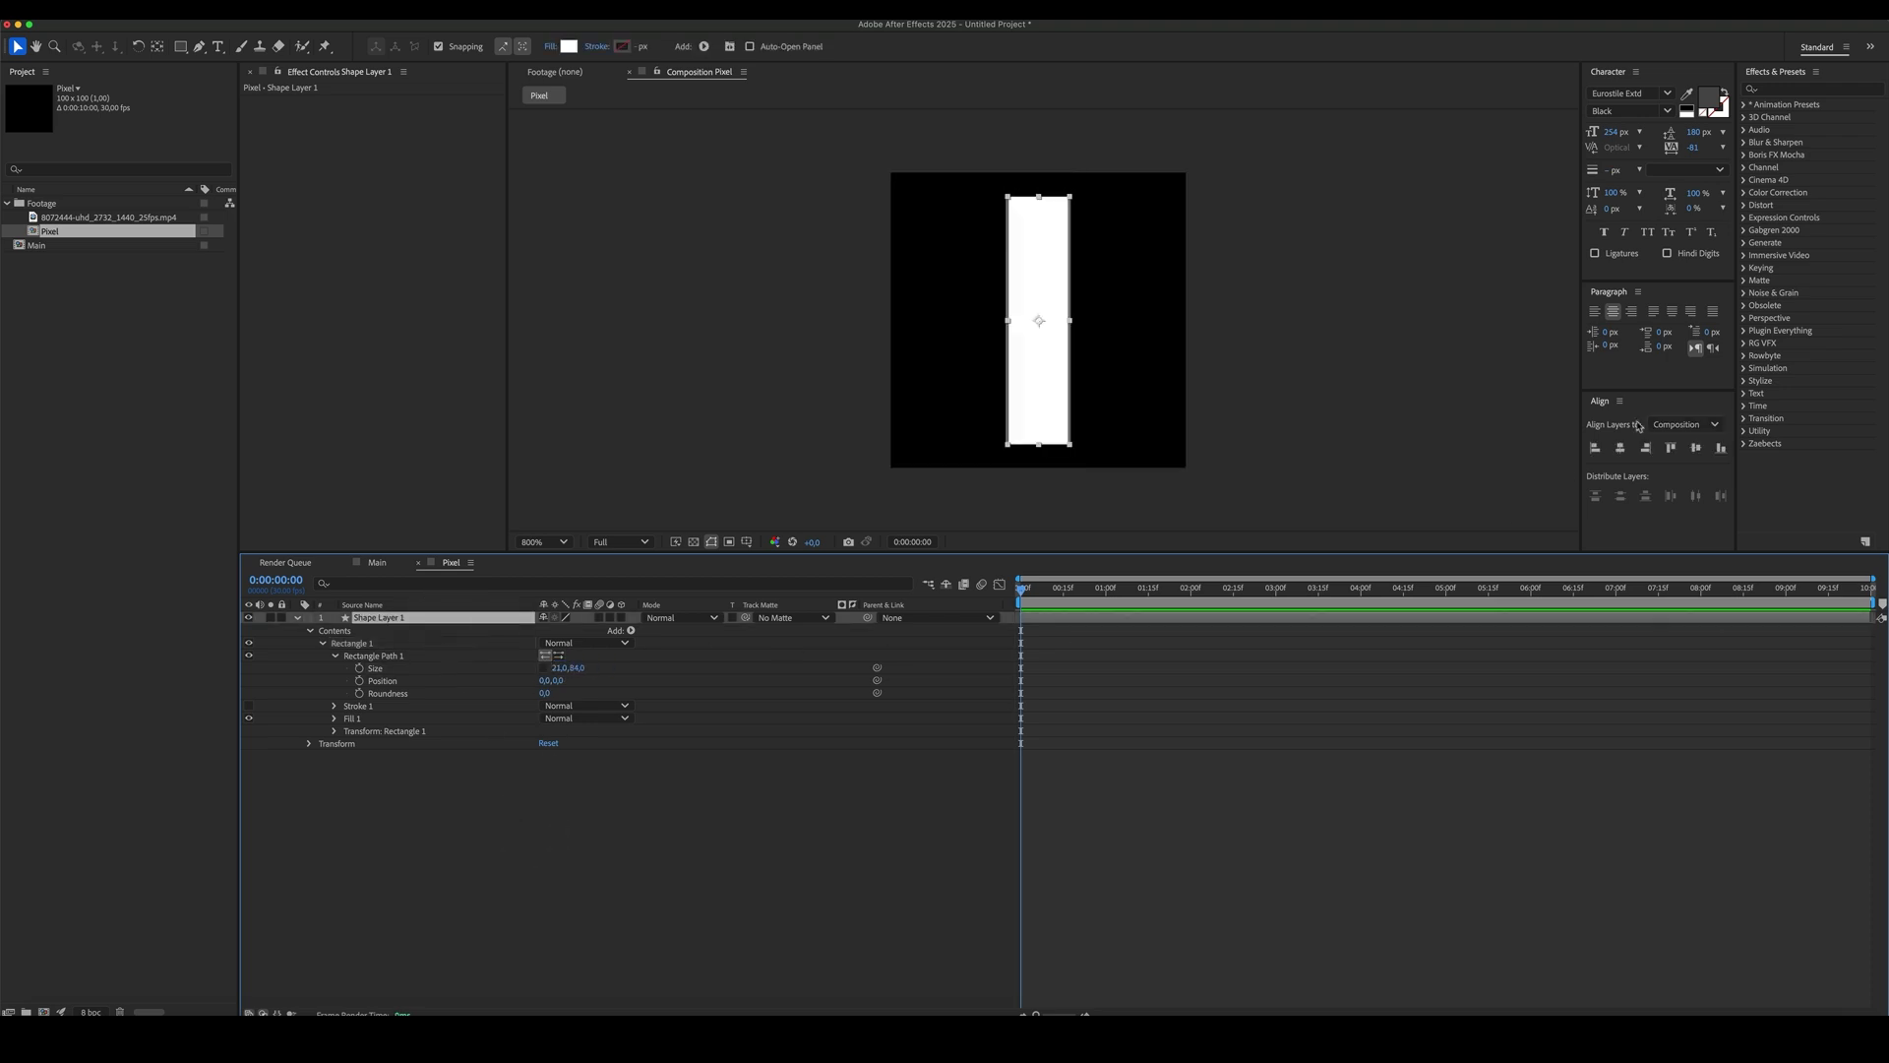
pyautogui.click(1596, 448)
pyautogui.click(696, 782)
pyautogui.click(425, 620)
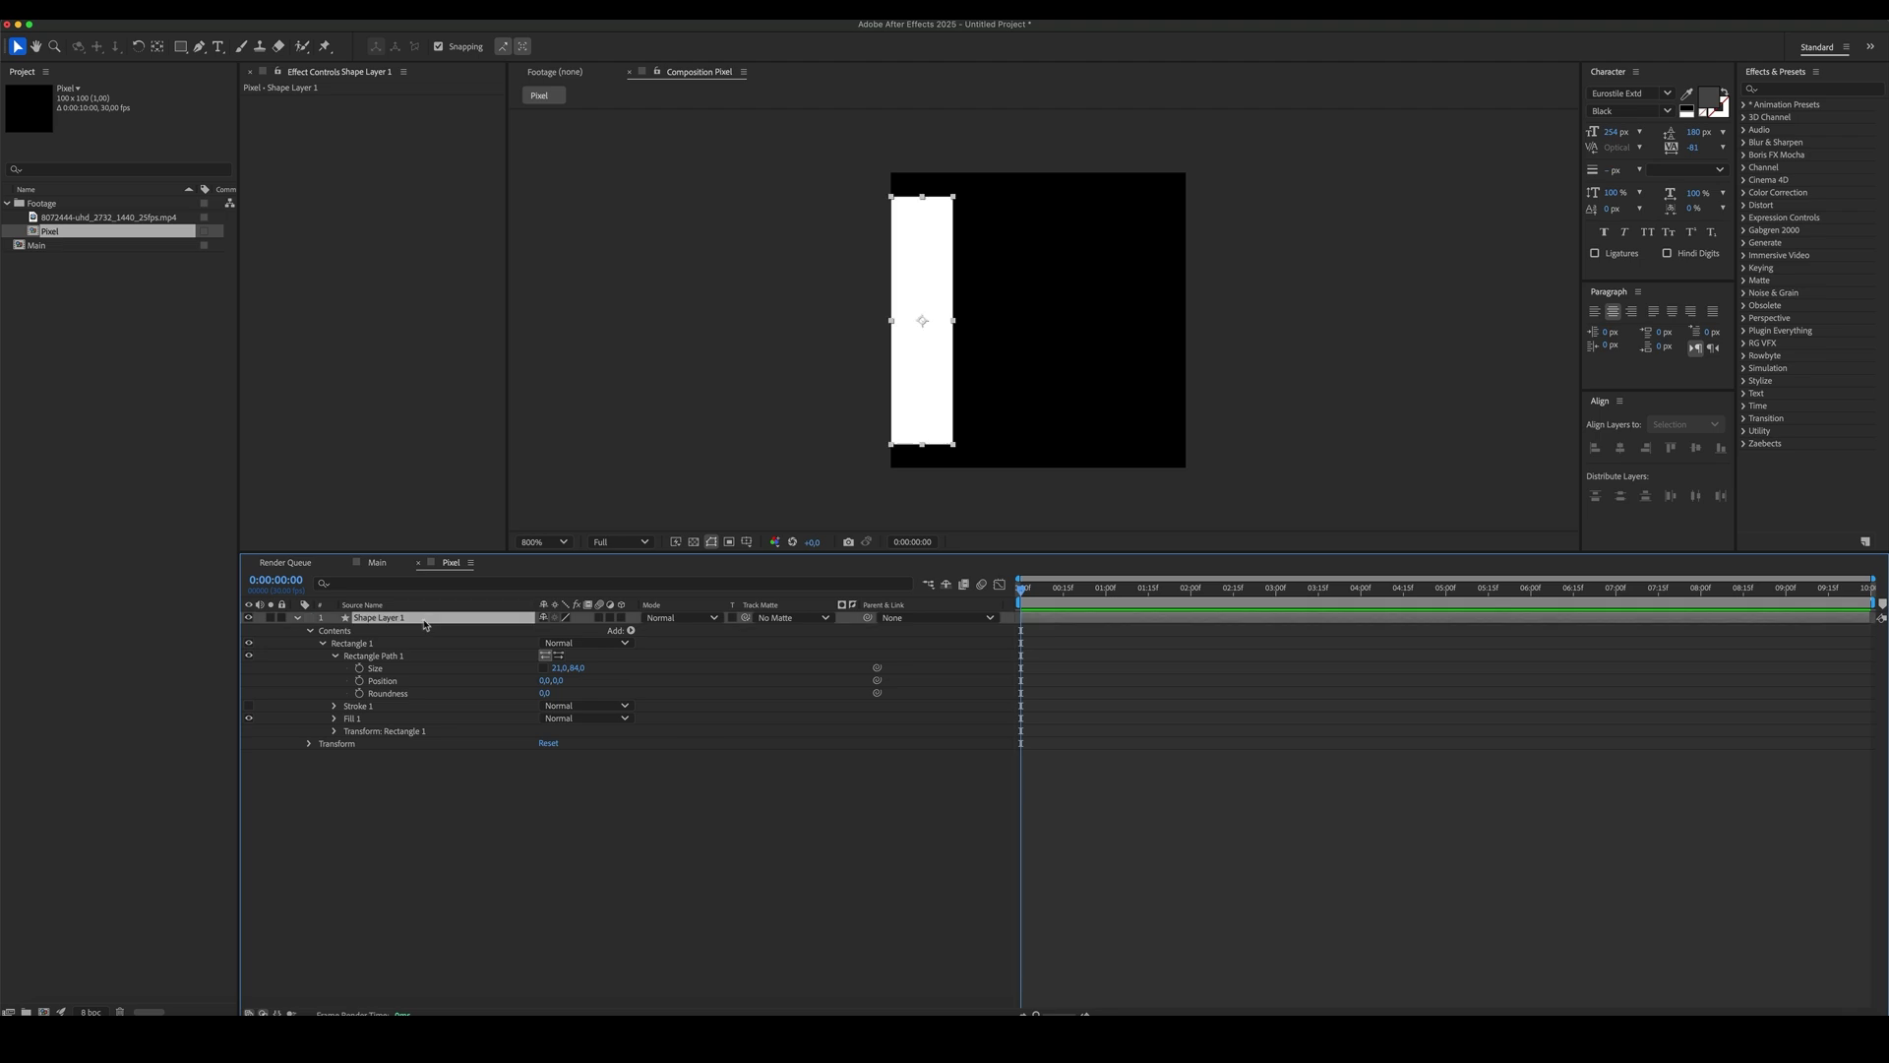
pyautogui.press('Right')
pyautogui.press('Right')
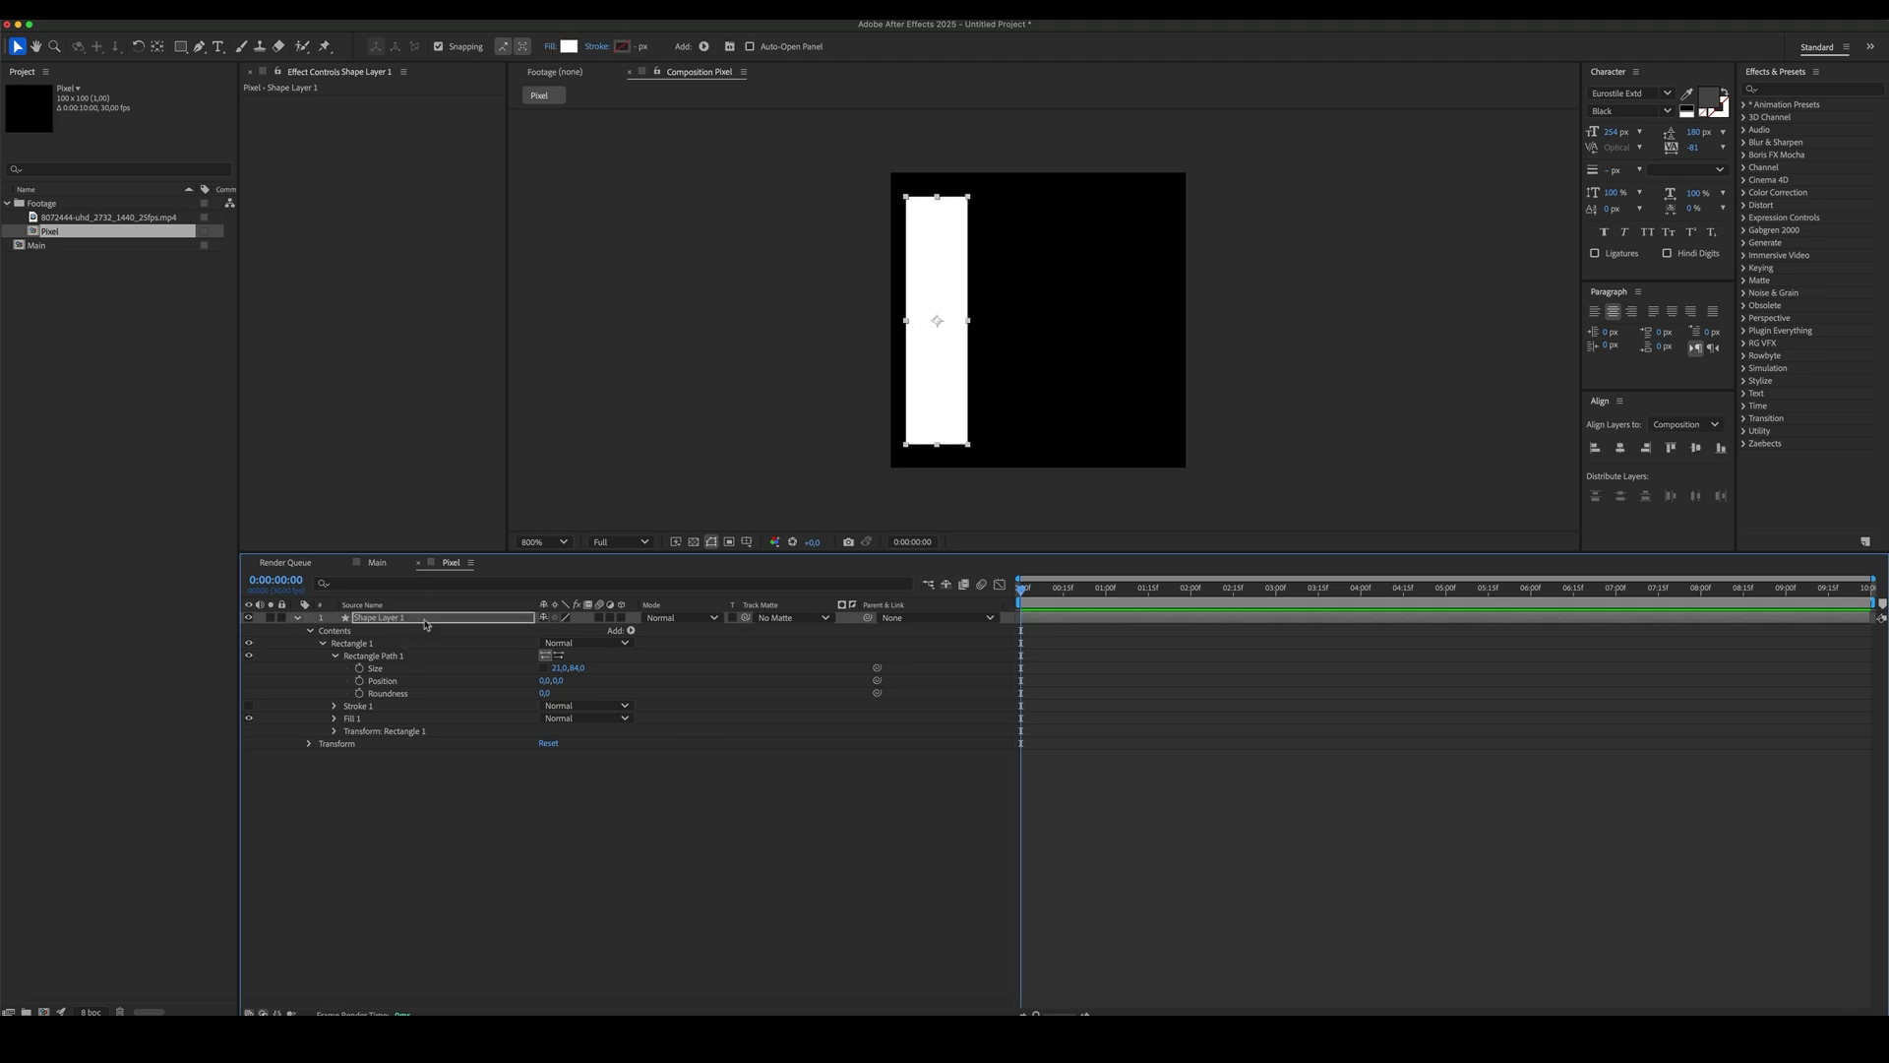
# - Align the bar to the composition's left edge and offset its X position inward by 8 px to 18.5
pyautogui.press('p')
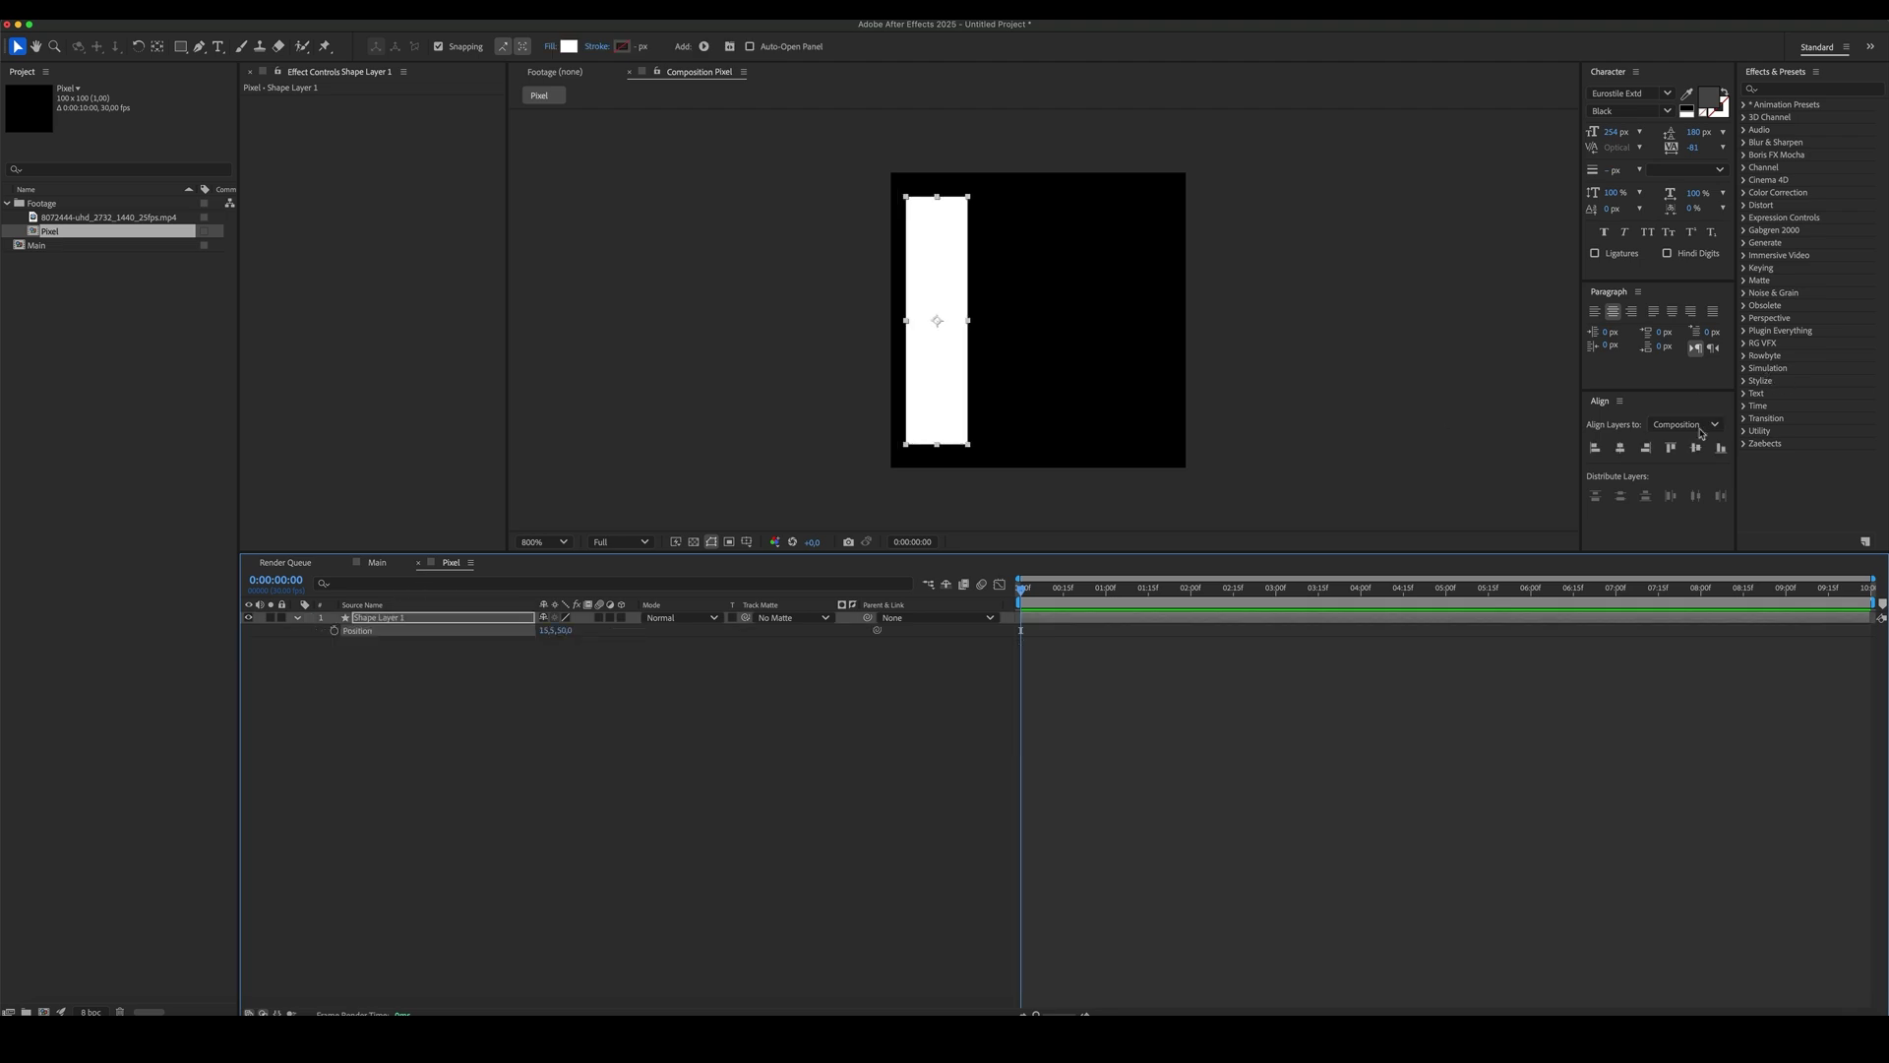
pyautogui.click(1595, 448)
pyautogui.click(547, 630)
pyautogui.write('+')
pyautogui.press('Return')
pyautogui.click(520, 660)
# - Rename the bar's shape layer to 01
pyautogui.click(451, 618)
pyautogui.press('Return')
pyautogui.write('01')
pyautogui.press('Return')
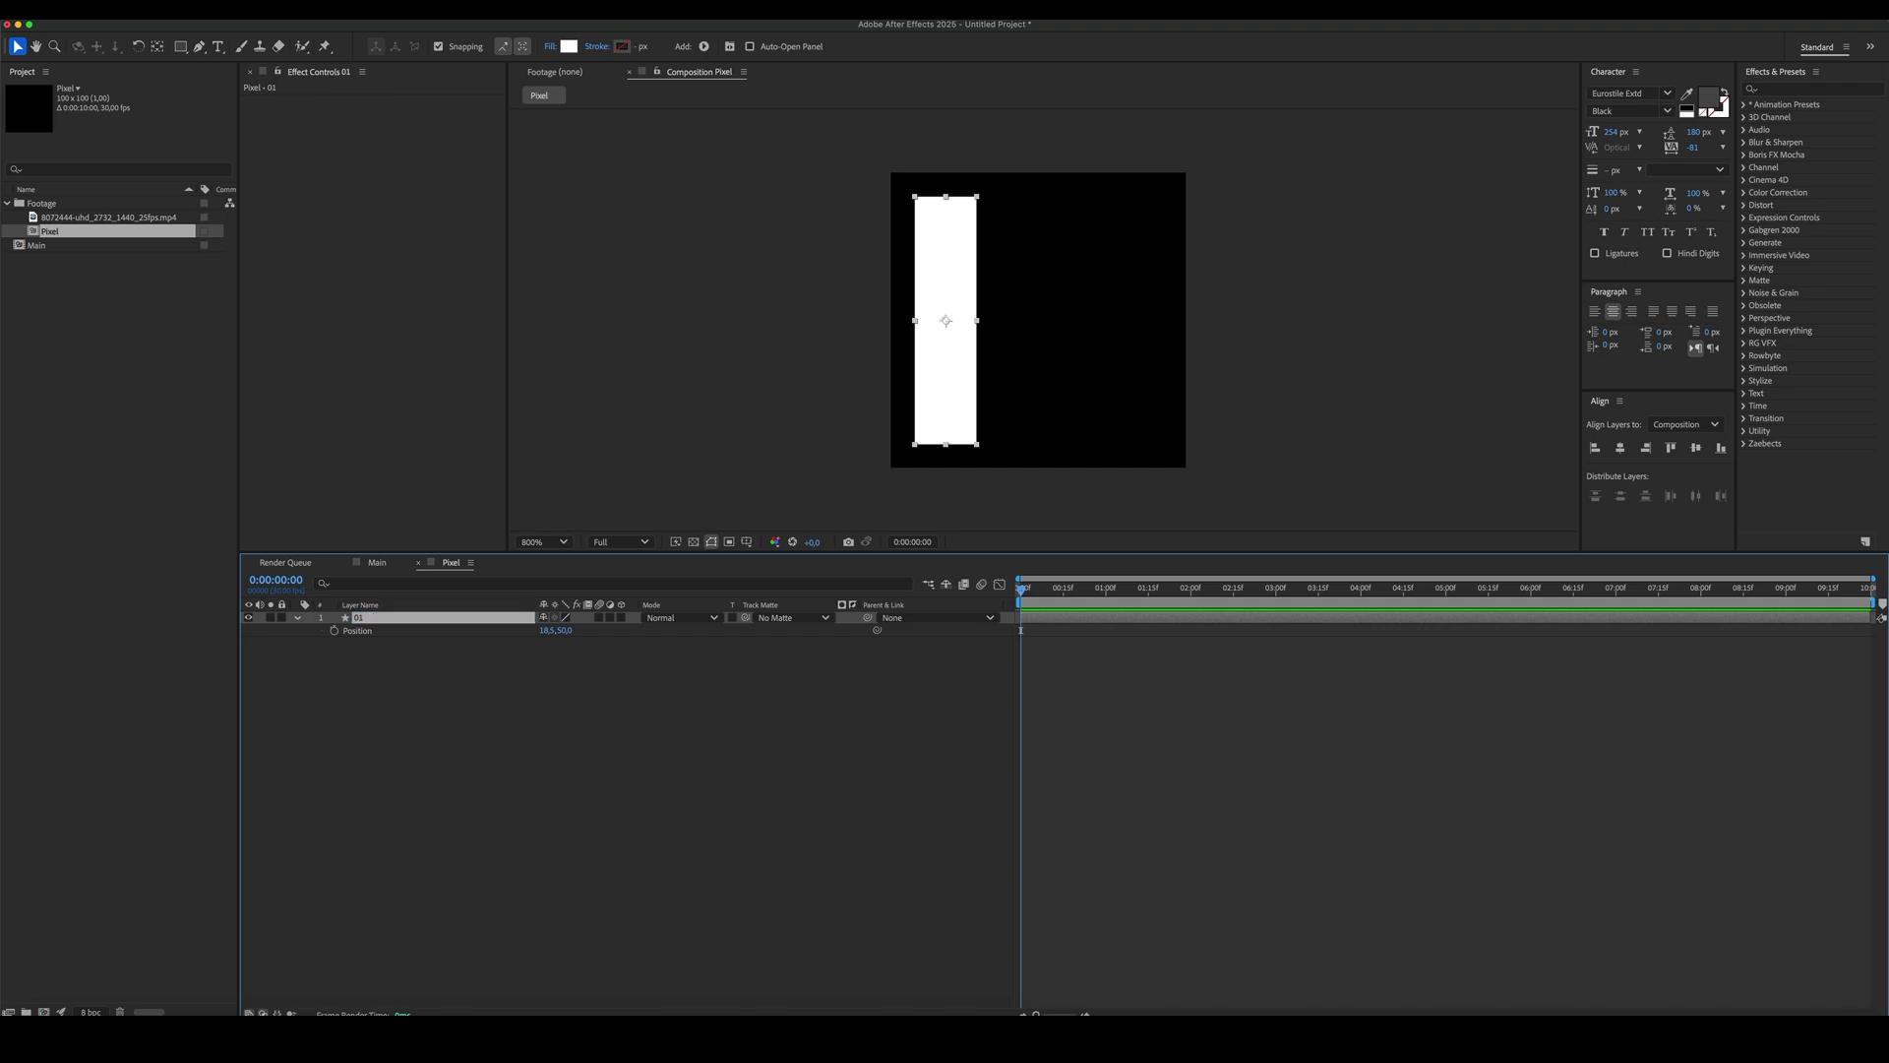
# - Duplicate layer 01 and centre the copy horizontally in the composition
pyautogui.hotkey('ctrl', 'd')
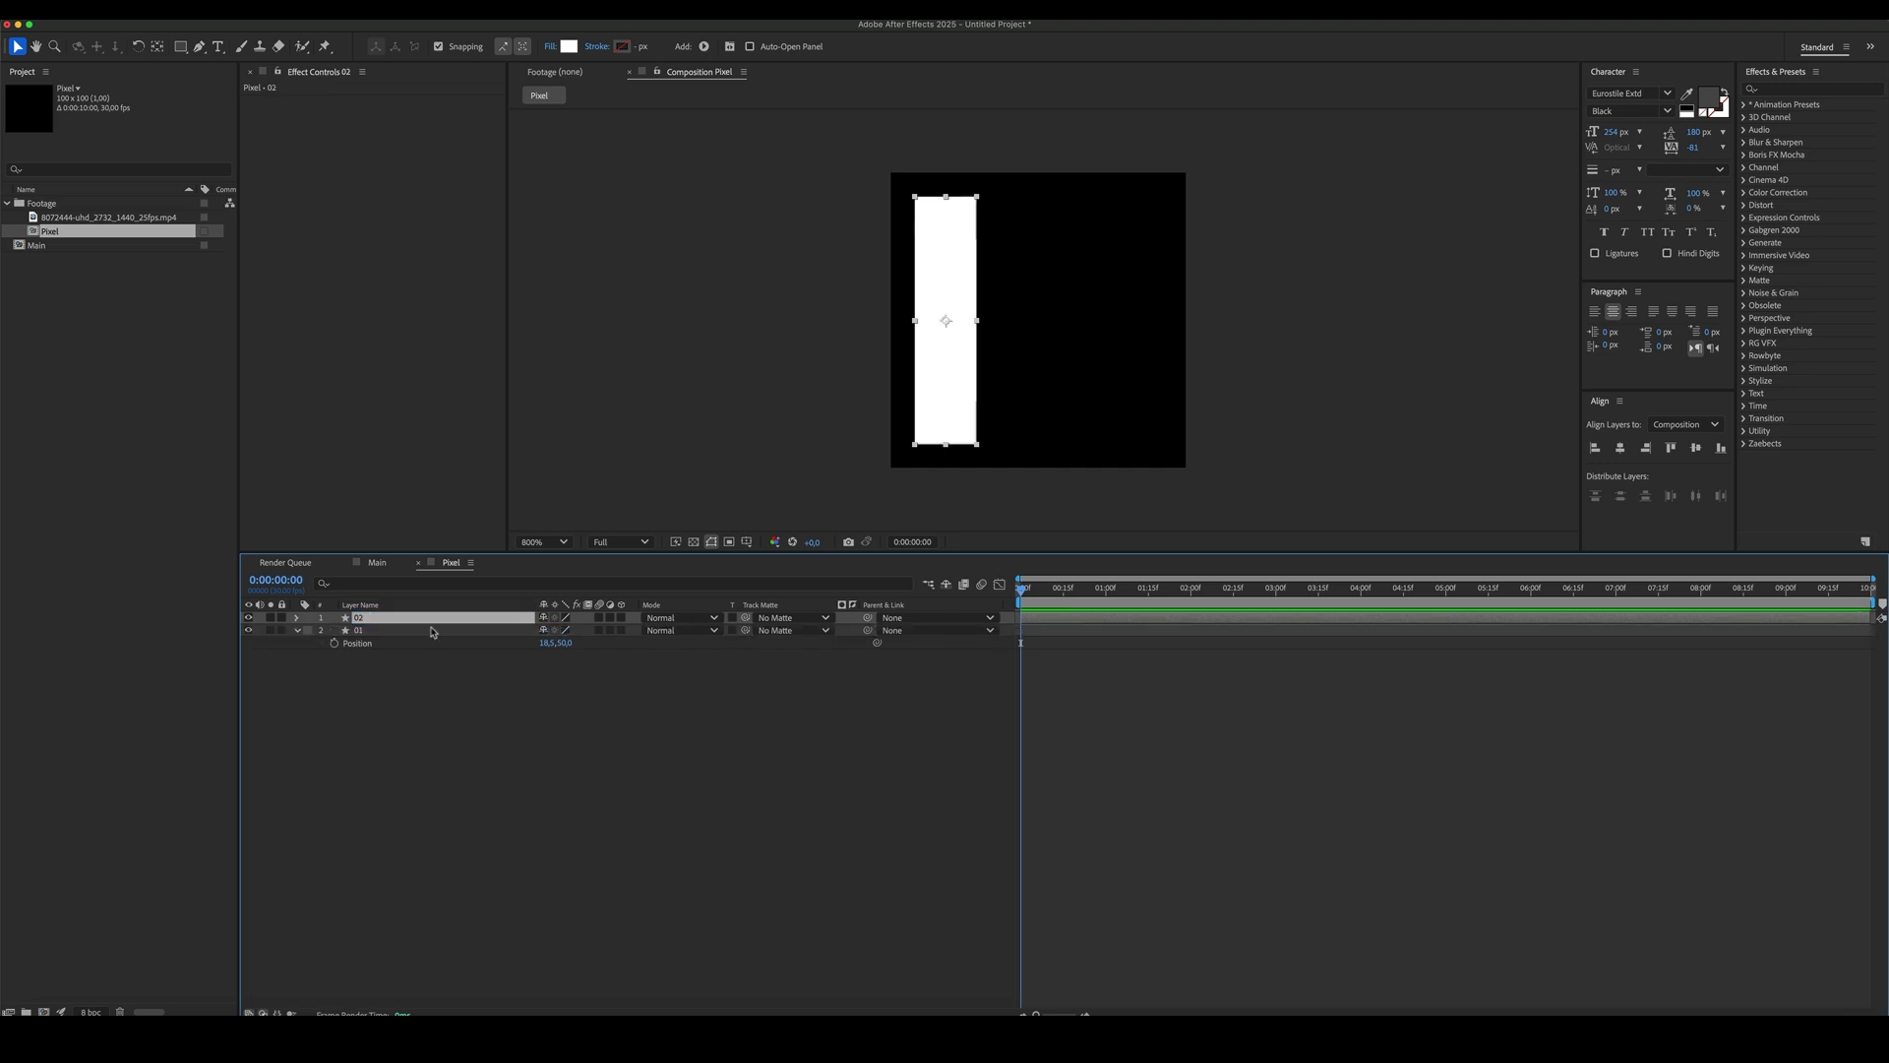
pyautogui.press('p')
pyautogui.click(1620, 447)
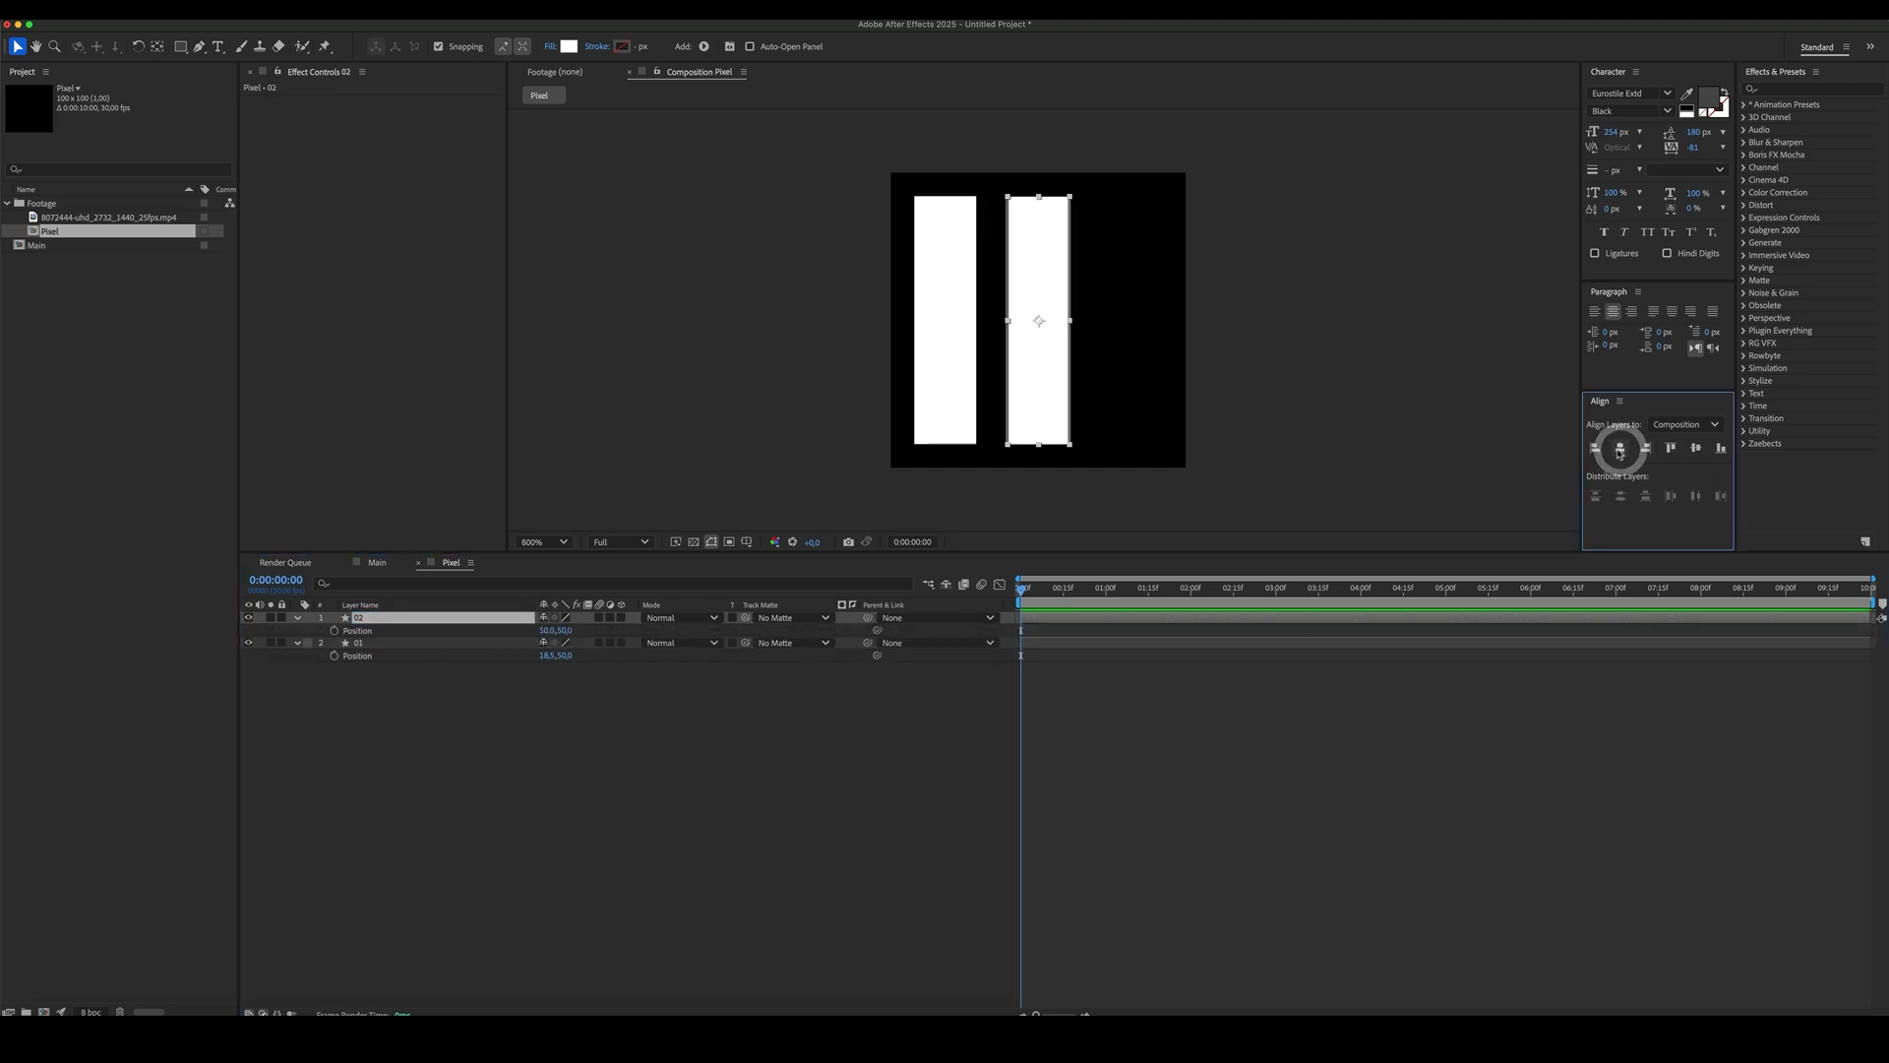
# - Duplicate the centred bar, align the copy to the composition's right edge and shift its X position by -8 px
pyautogui.hotkey('ctrl', 'd')
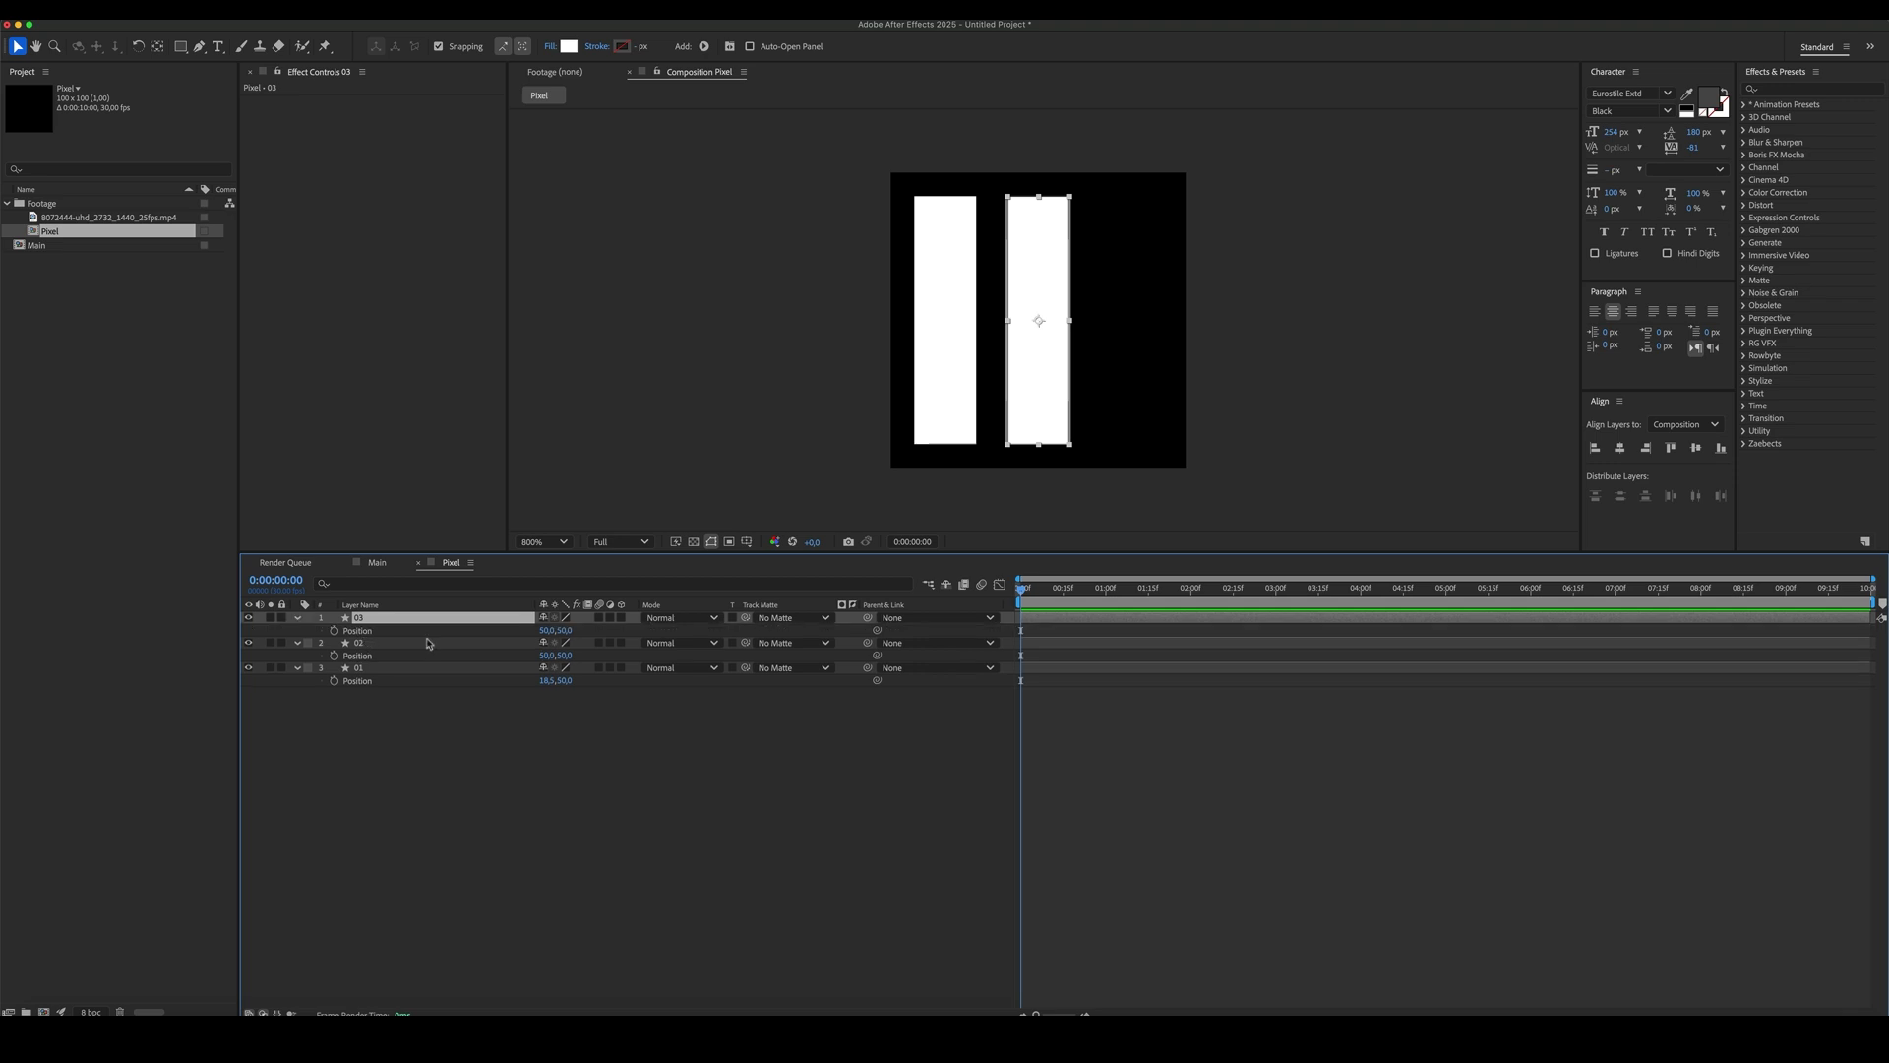
pyautogui.click(1646, 448)
pyautogui.click(556, 629)
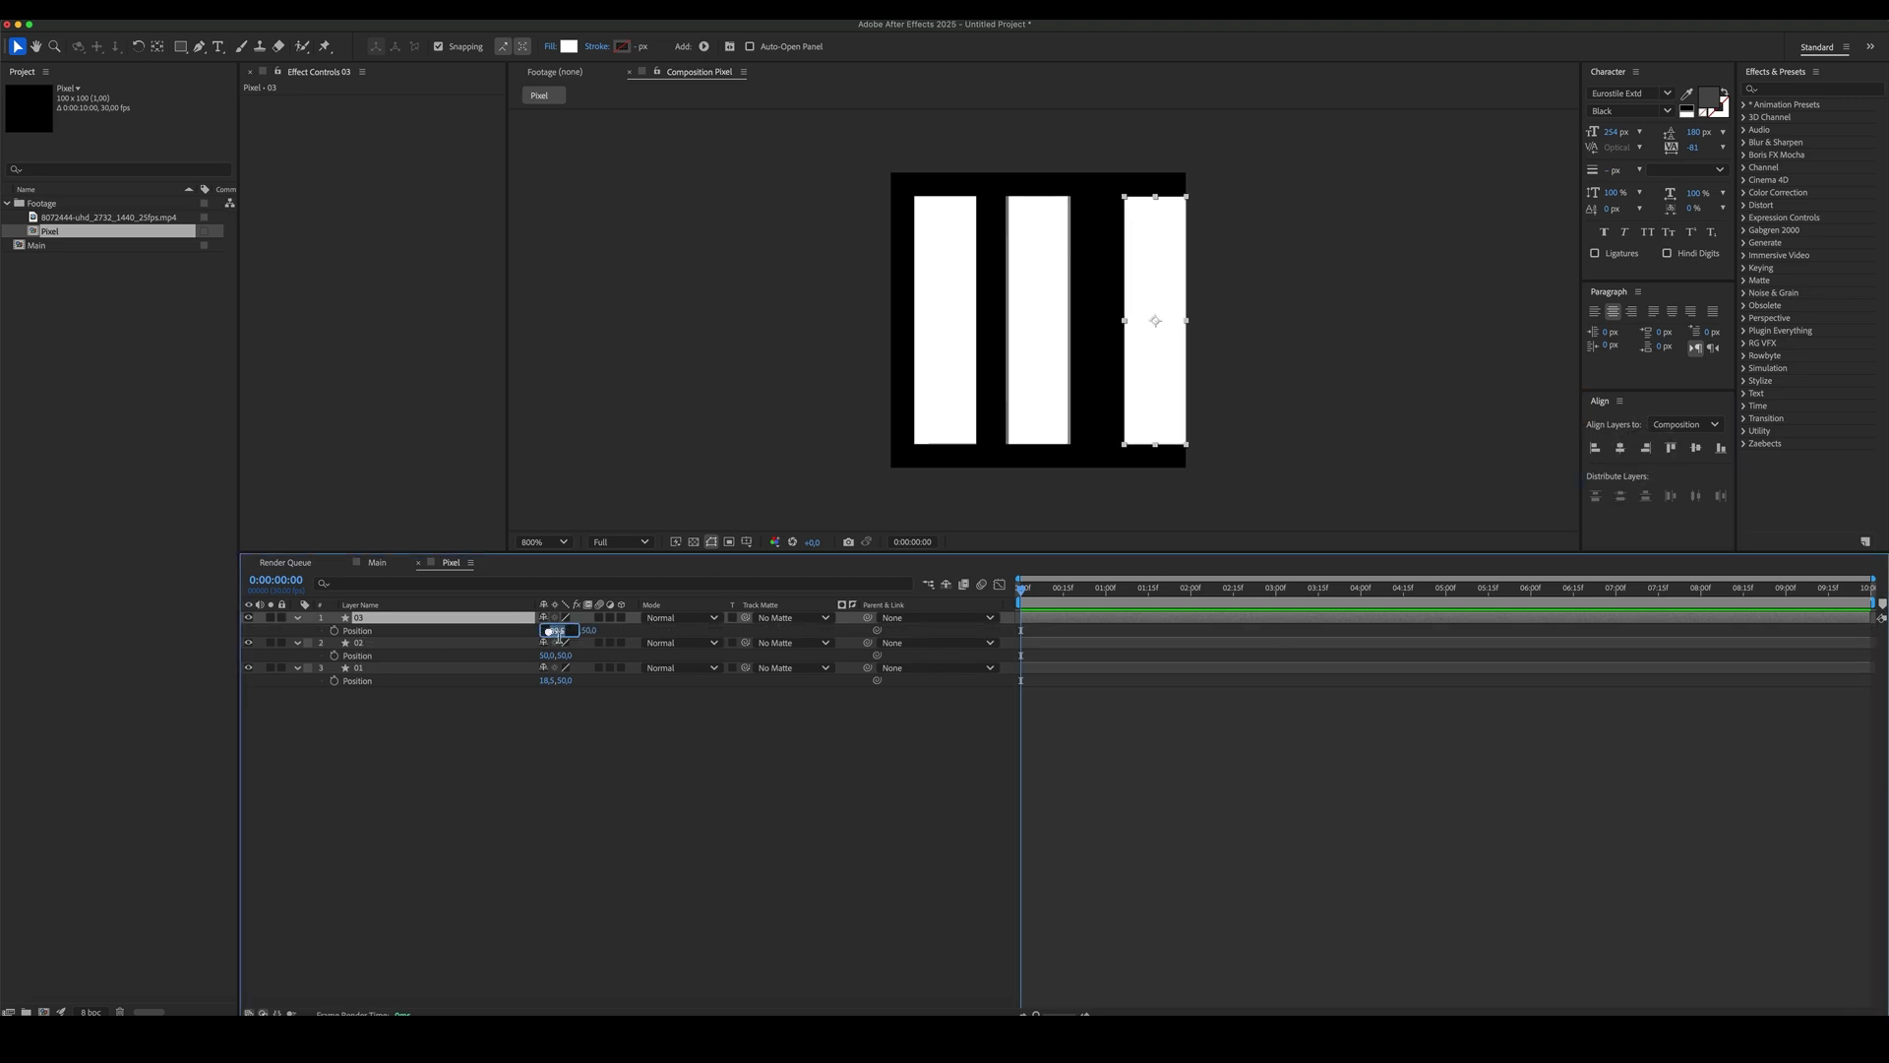
pyautogui.write('-8')
pyautogui.press('Return')
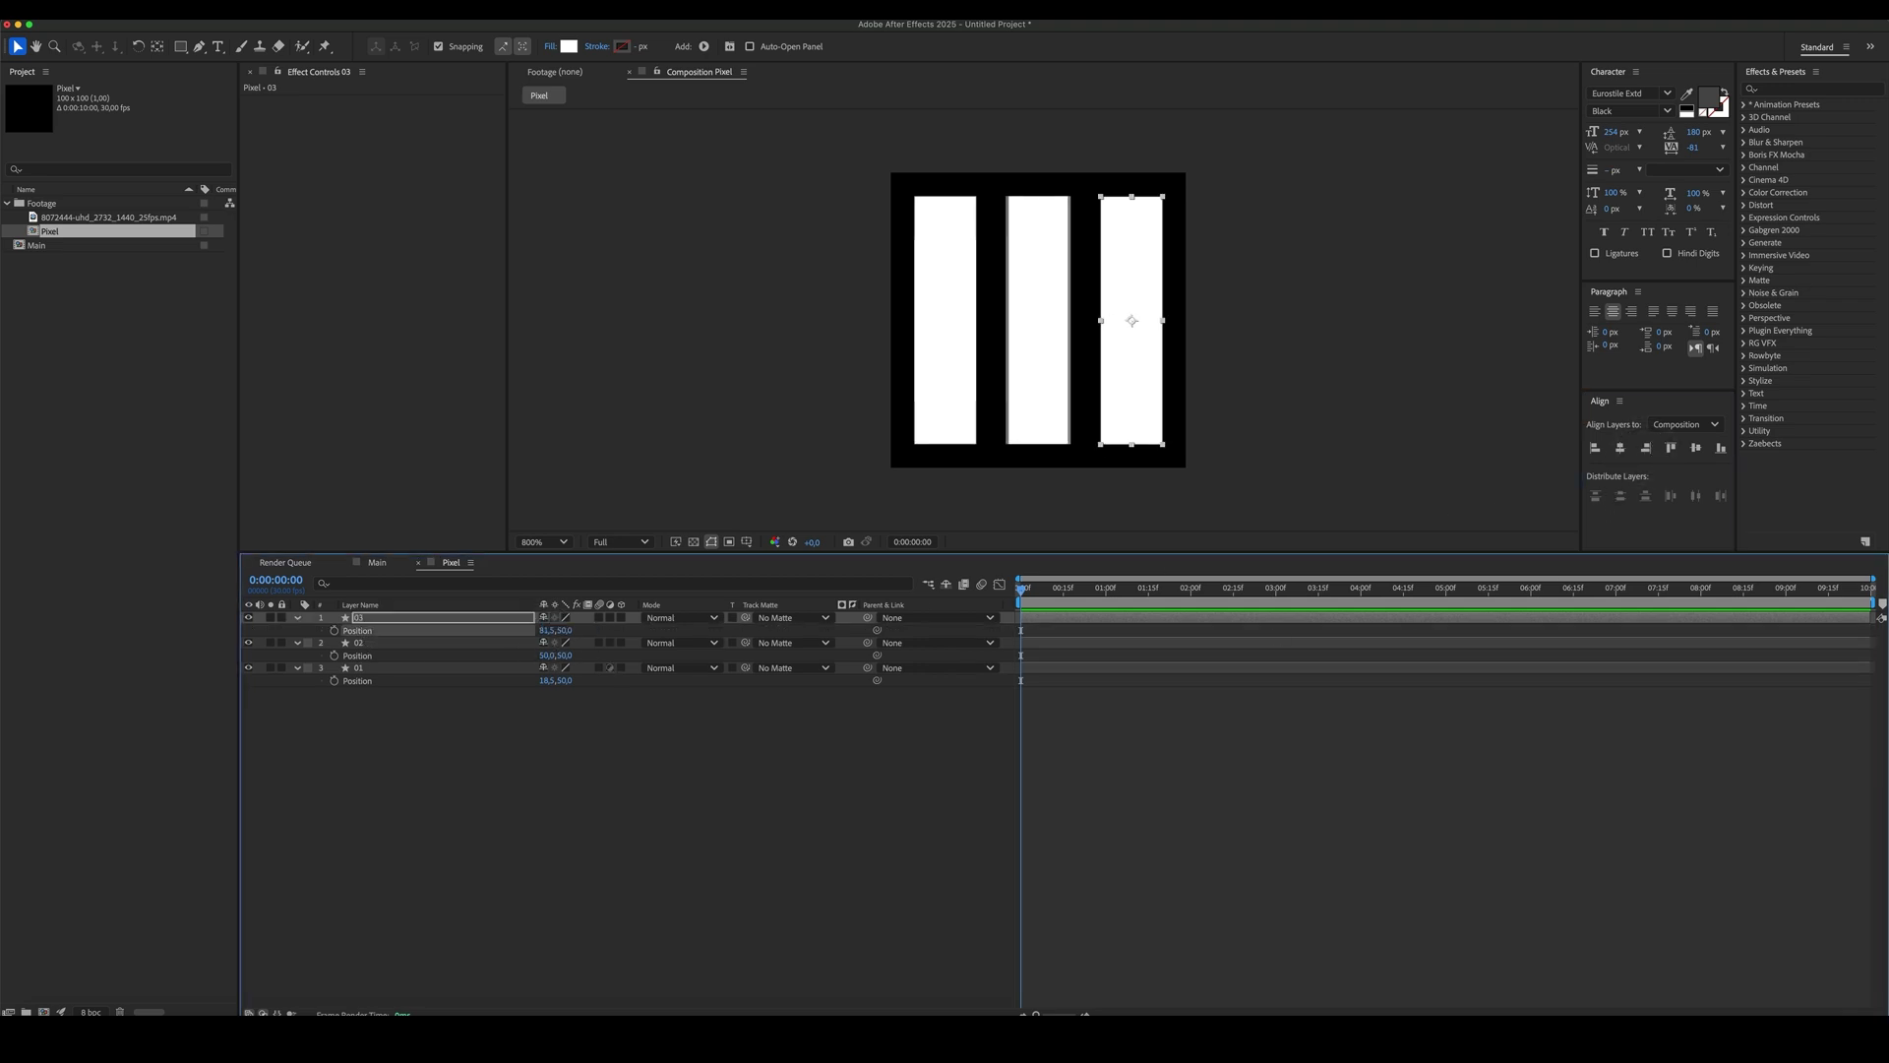
pyautogui.click(587, 788)
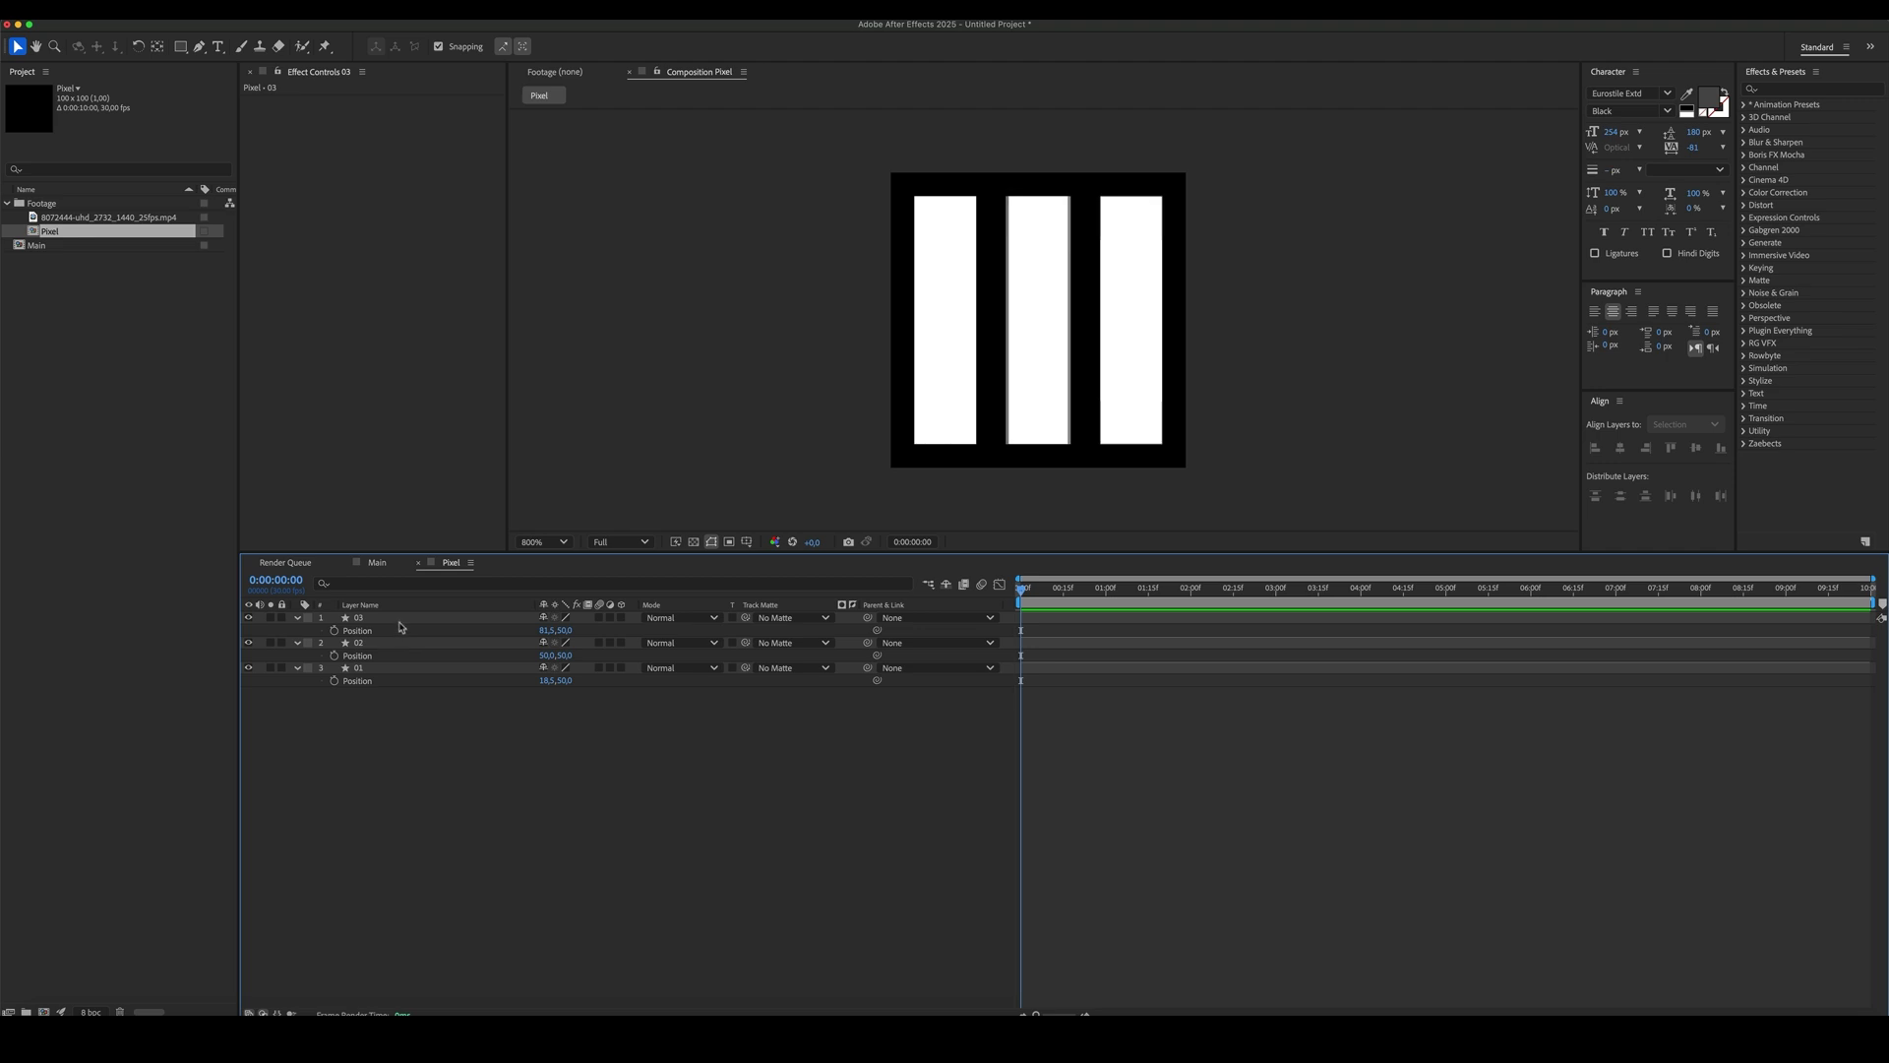
# - Set the bars' opacity to 35% for layer 01, 70% for layer 02 and 20% for layer 03
pyautogui.click(399, 616)
pyautogui.keyDown('shift'); pyautogui.click(398, 667); pyautogui.keyUp('shift')
pyautogui.press('t')
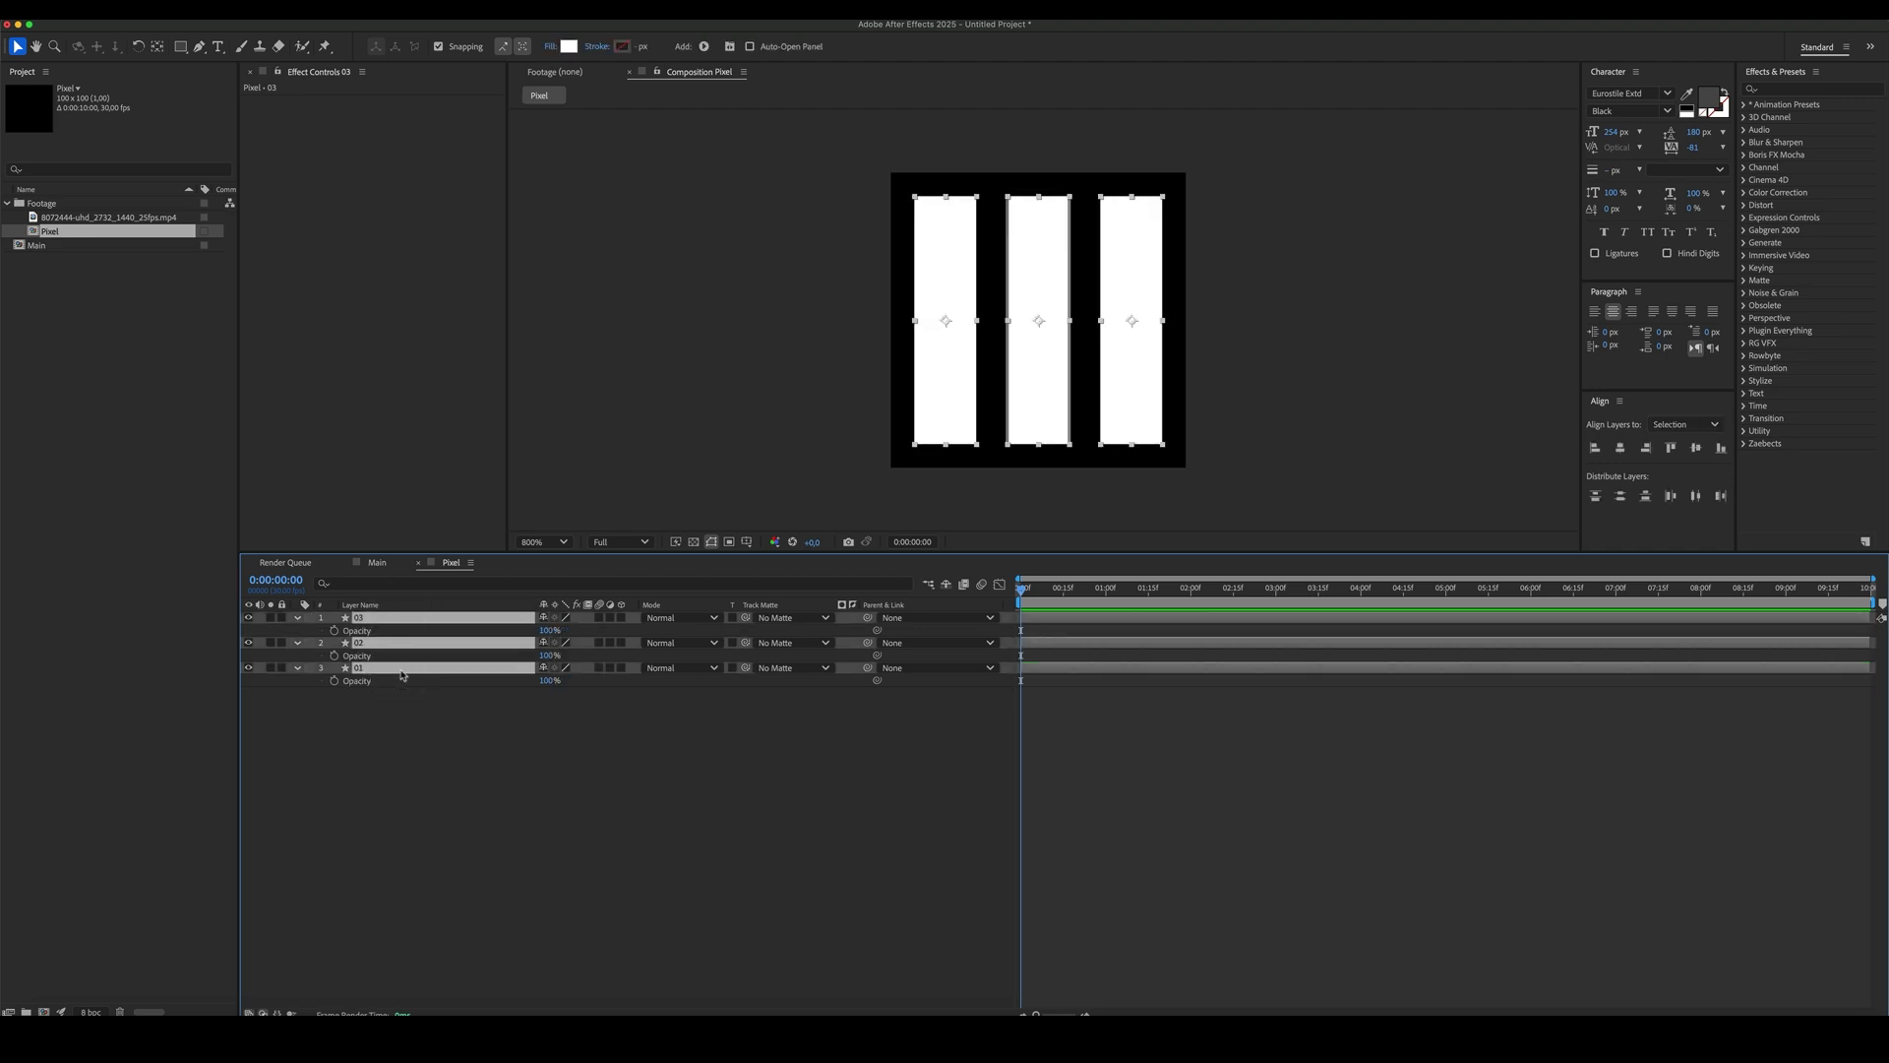
pyautogui.click(508, 787)
pyautogui.click(548, 679)
pyautogui.write('35')
pyautogui.click(583, 824)
pyautogui.click(547, 654)
pyautogui.write('70')
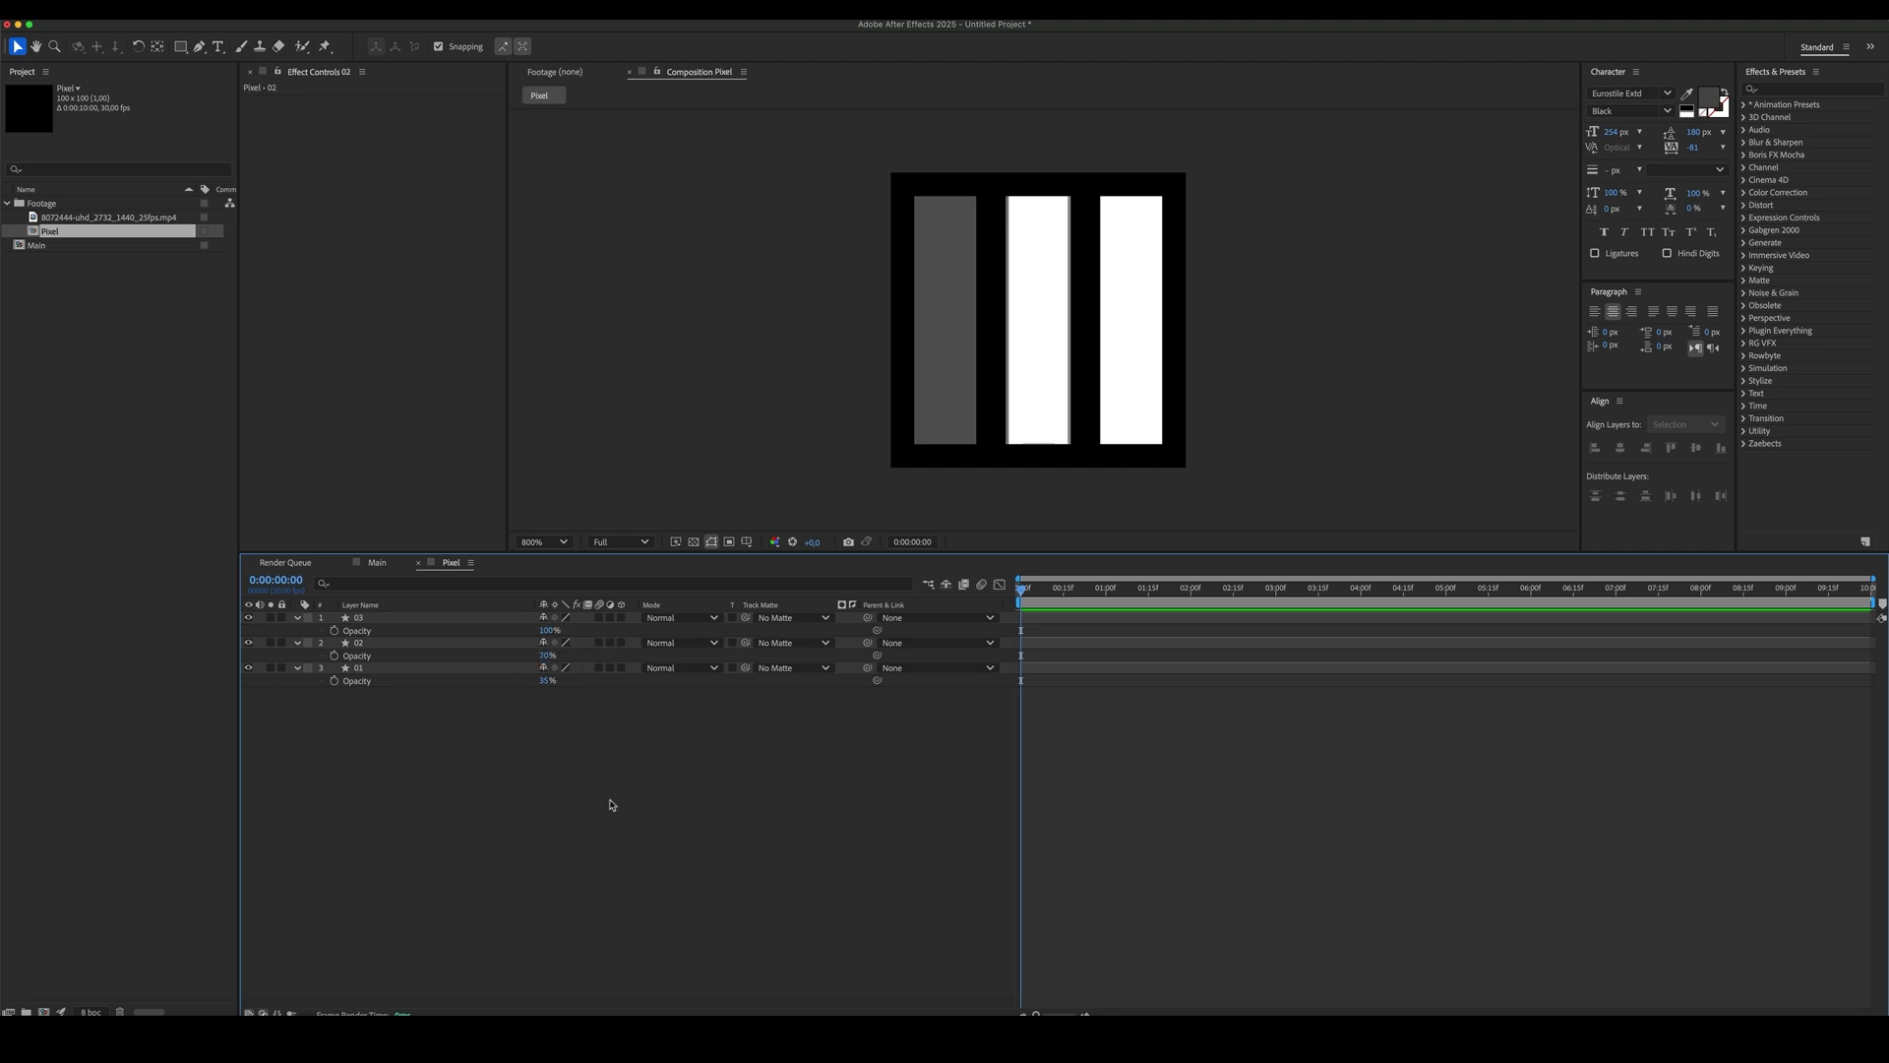
pyautogui.click(610, 798)
pyautogui.click(548, 629)
pyautogui.write('20')
pyautogui.click(633, 792)
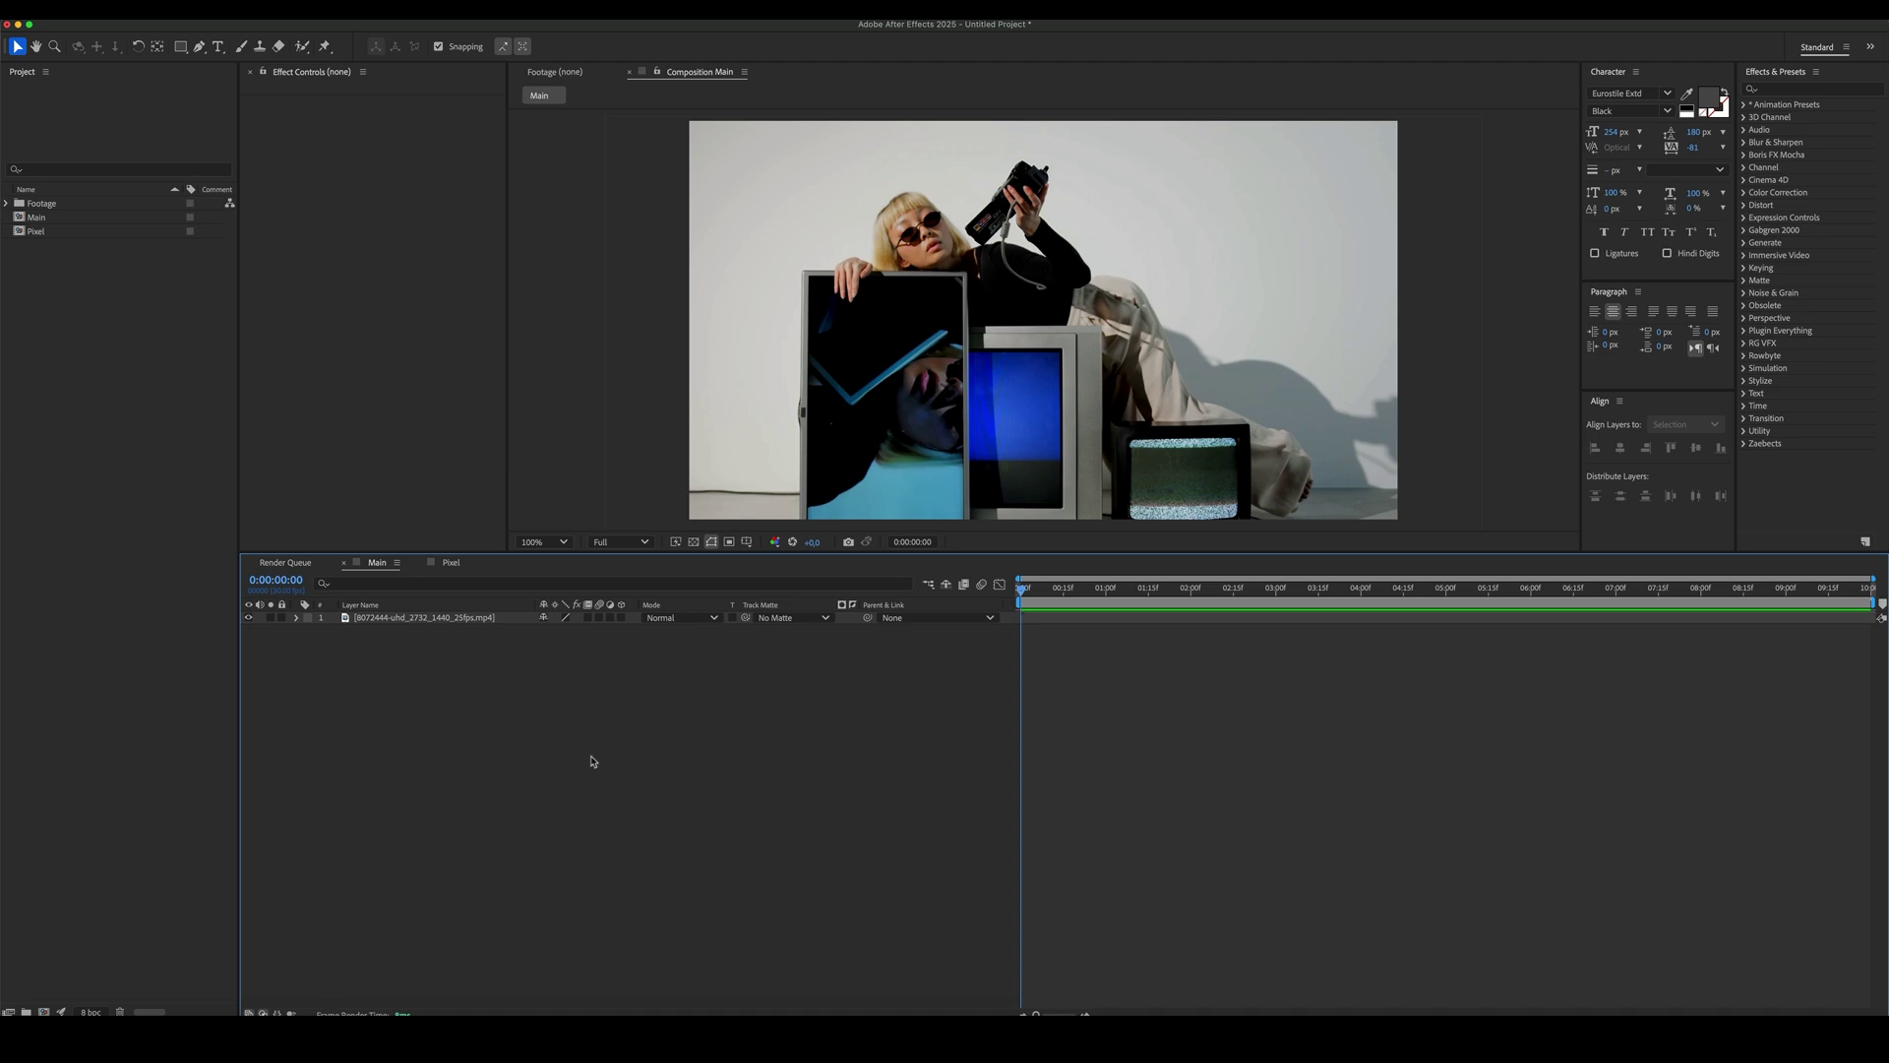
# - Add an adjustment layer to the Main composition and name it Mosaic
pyautogui.rightClick(594, 760)
pyautogui.moveTo(612, 767)
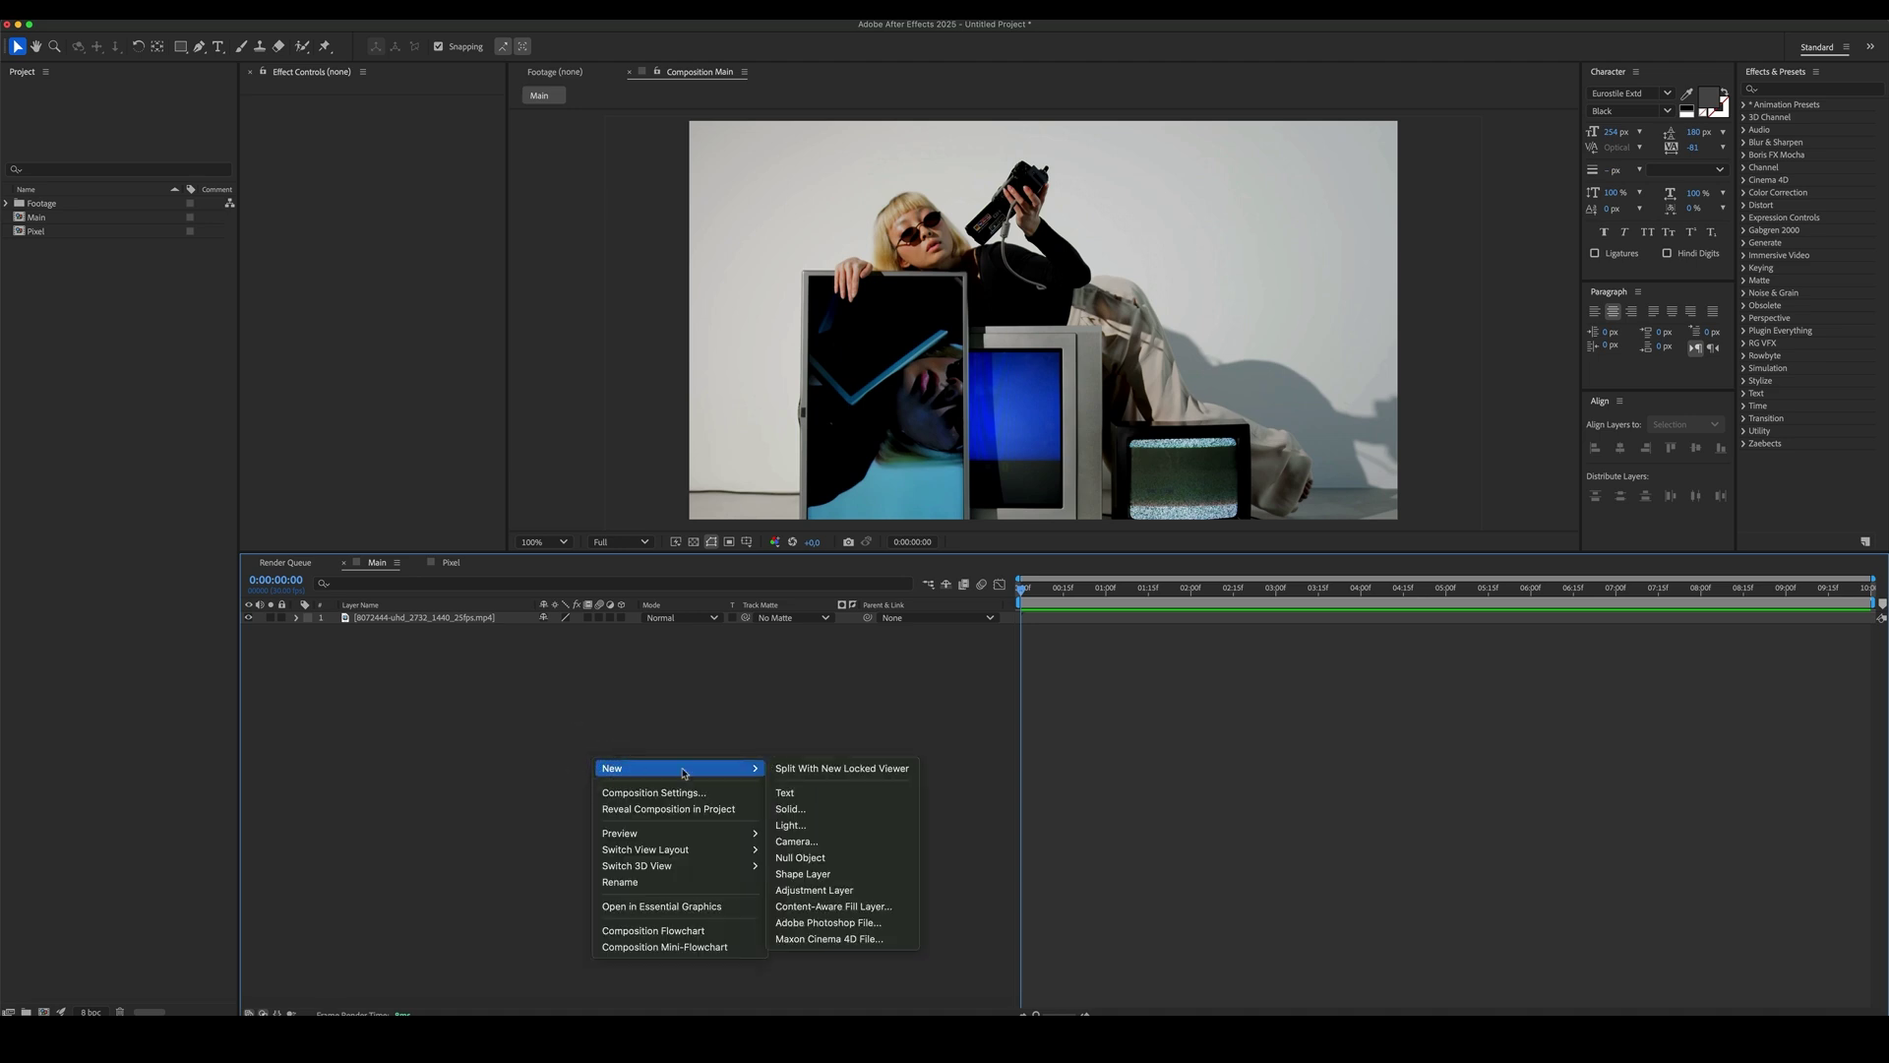
pyautogui.click(798, 889)
pyautogui.press('Return')
pyautogui.write('Mos')
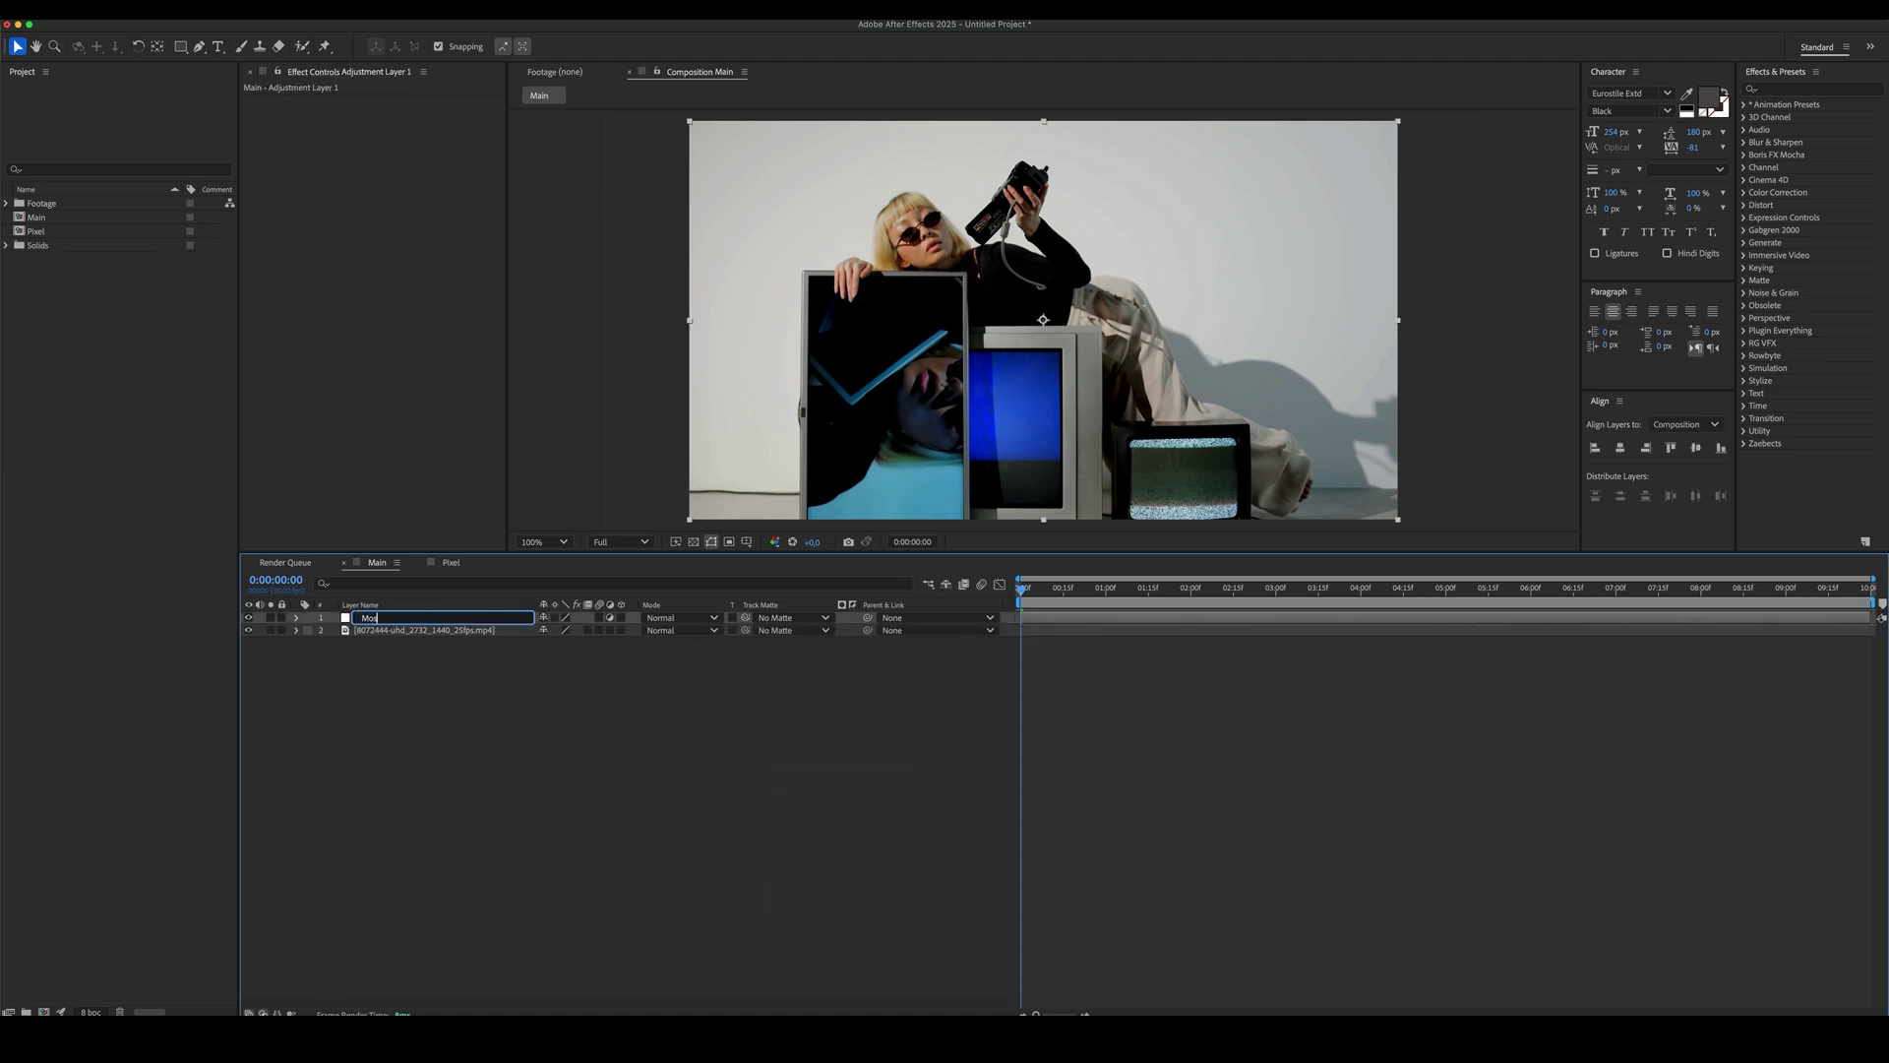
pyautogui.write('aic')
pyautogui.press('Return')
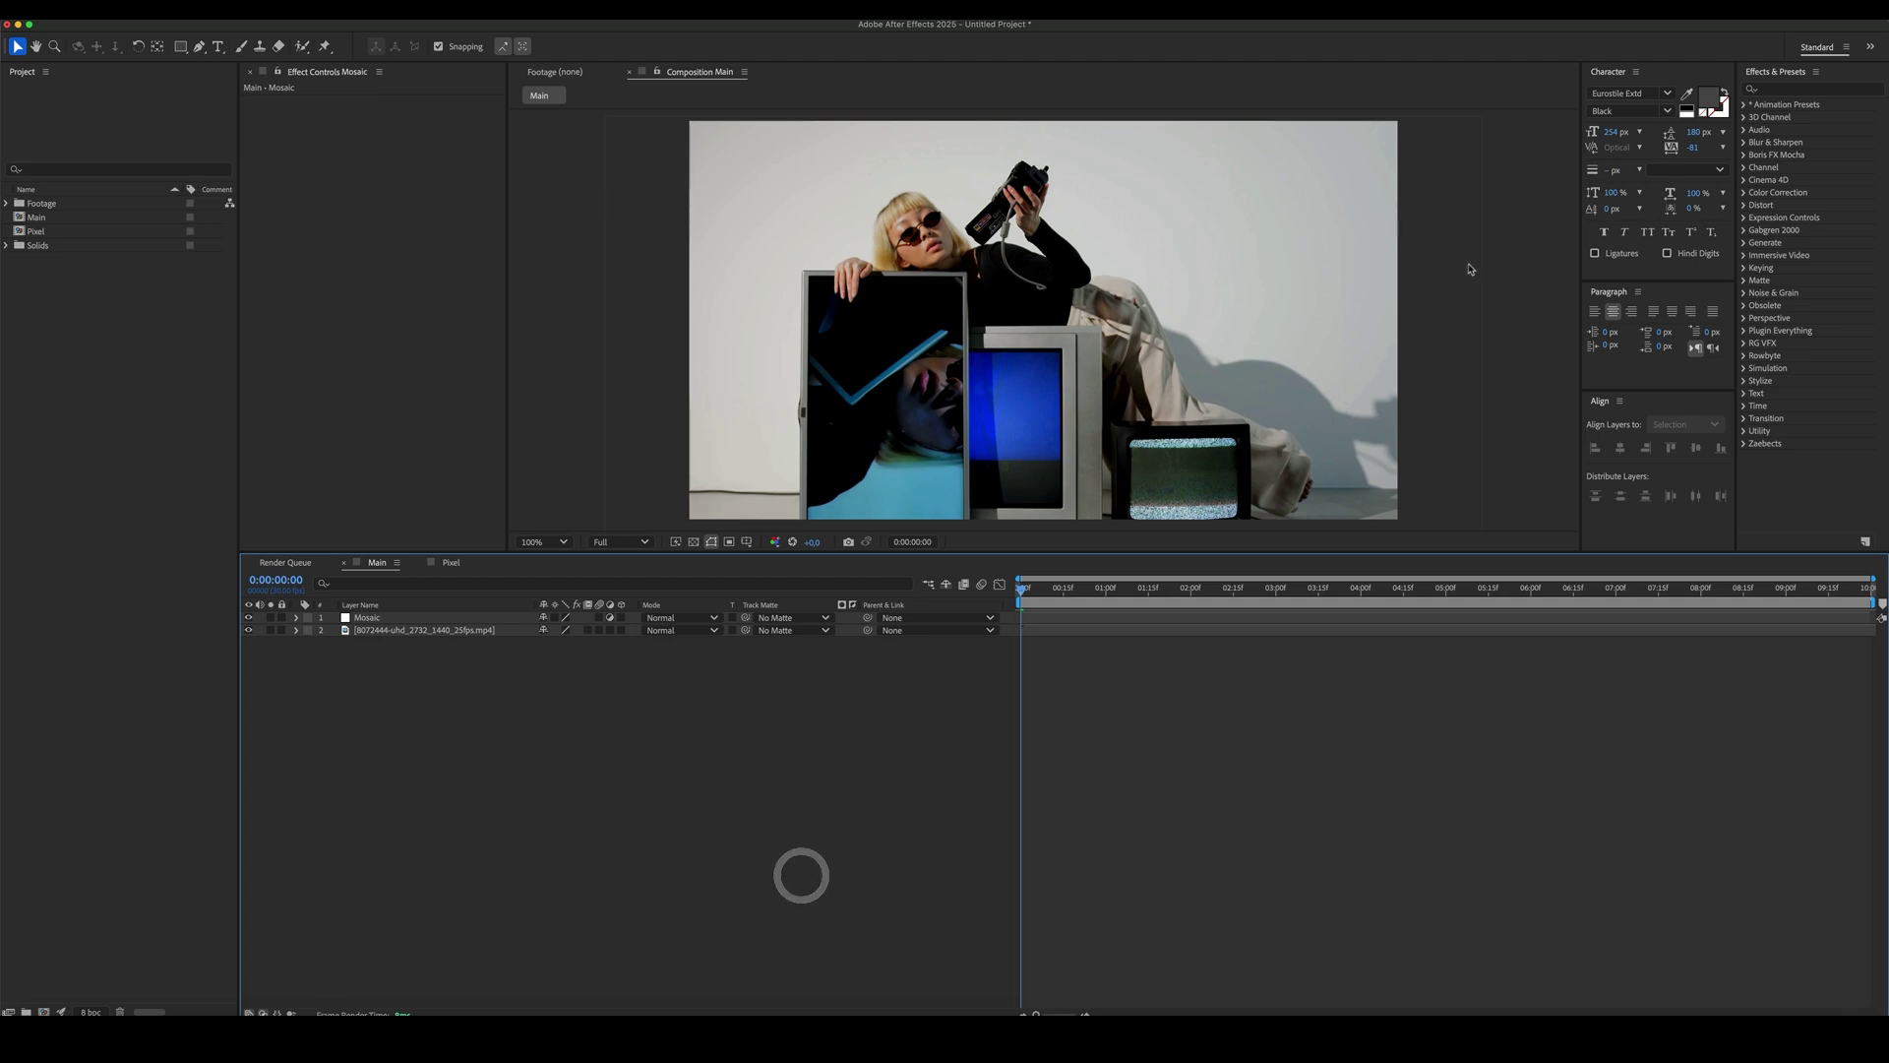
# - Find the Stylize Mosaic effect and apply it to the Mosaic adjustment layer
pyautogui.click(1813, 88)
pyautogui.write('Mos')
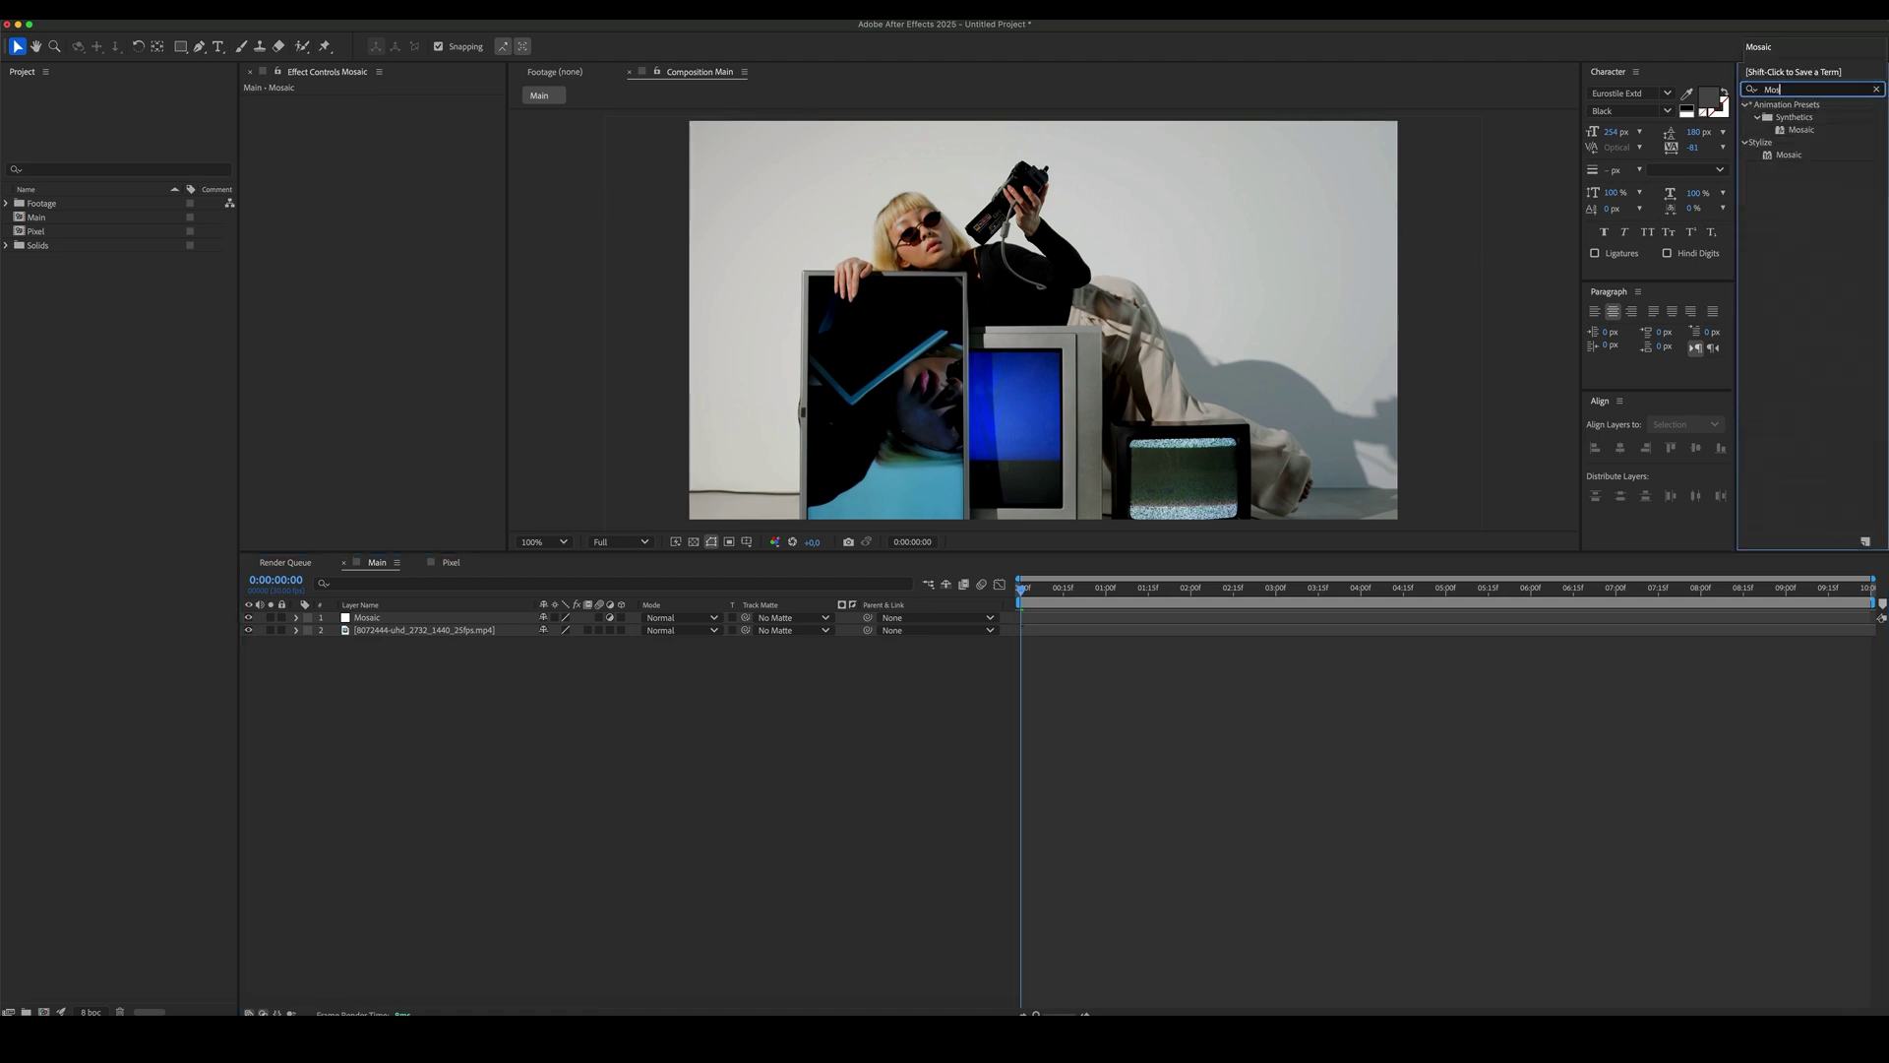
pyautogui.write('aic')
pyautogui.moveTo(1789, 155); pyautogui.dragTo(511, 617)
# - Add a Slider Control effect to the Mosaic adjustment layer
pyautogui.click(1782, 89)
pyautogui.write('slid')
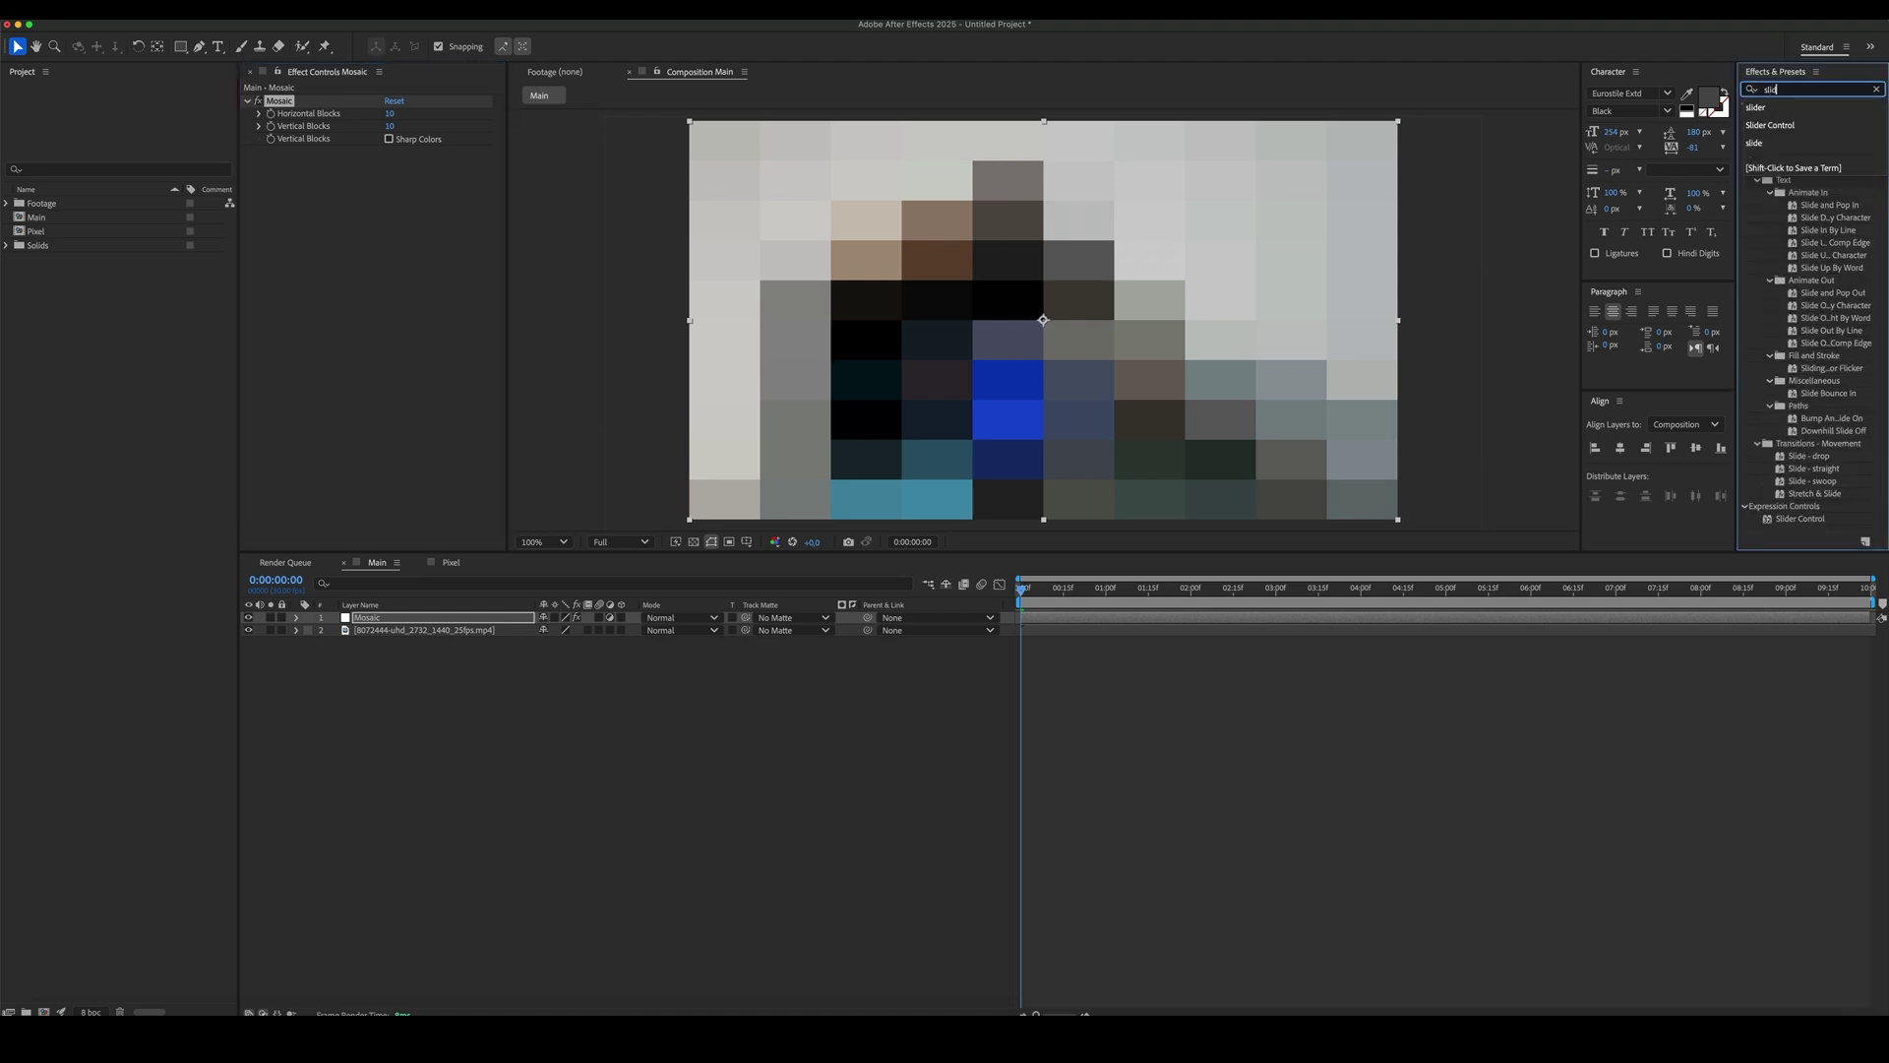
pyautogui.write('er')
pyautogui.moveTo(1801, 117); pyautogui.dragTo(464, 616)
# - Rename the slider control to Block Size and set its slider to 10
pyautogui.click(297, 153)
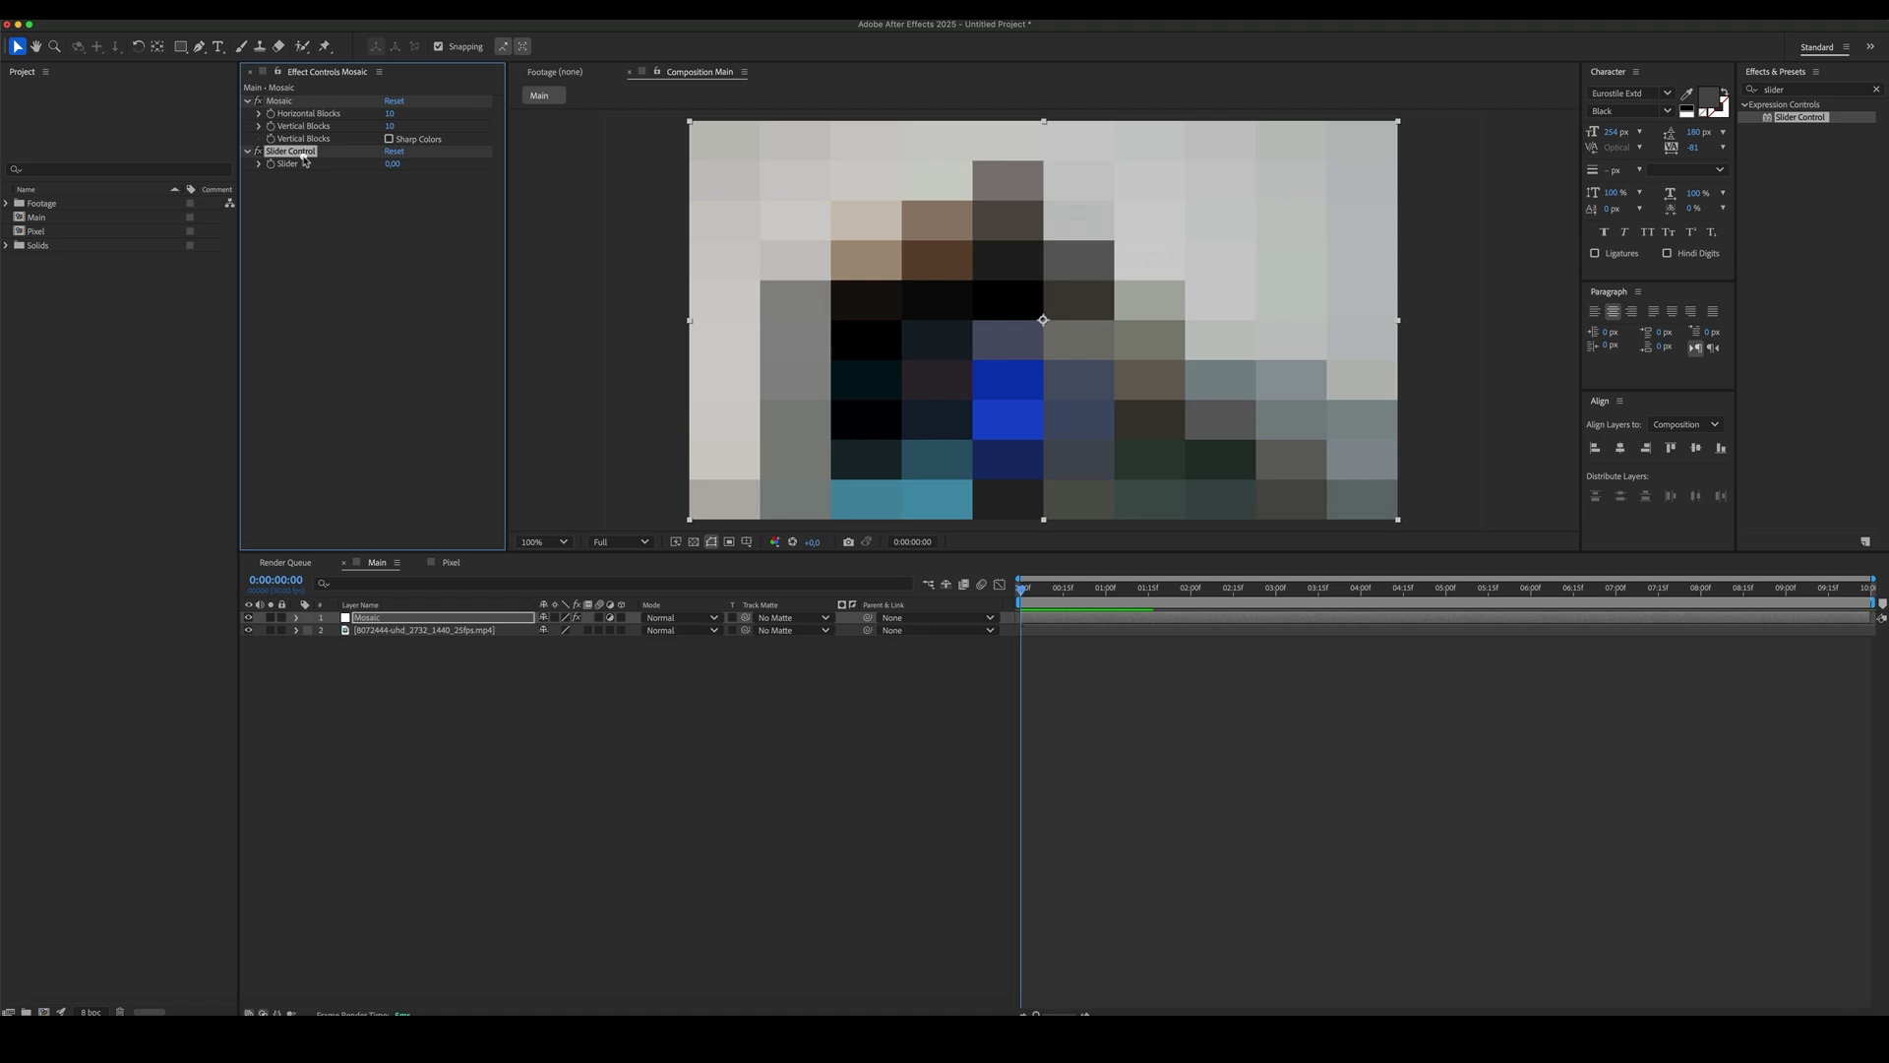
pyautogui.press('Return')
pyautogui.write('Block Size')
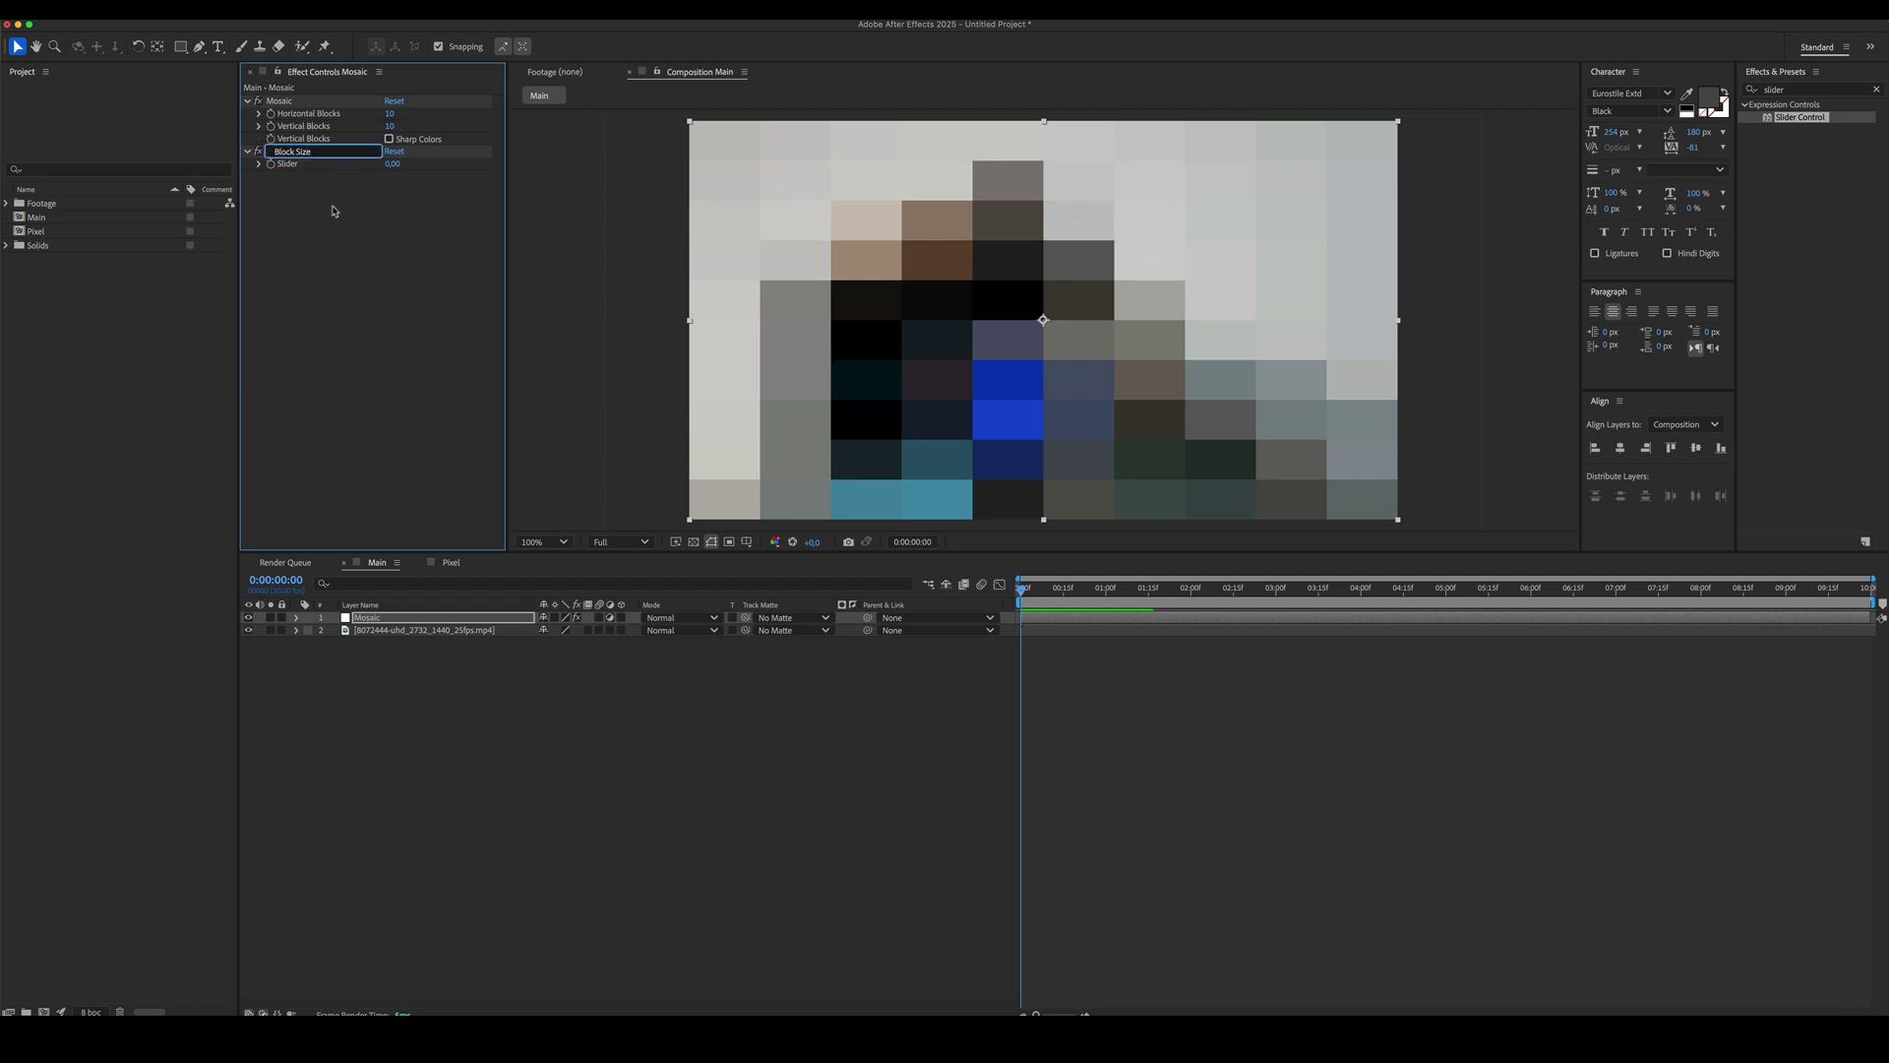
pyautogui.press('Return')
pyautogui.click(392, 164)
pyautogui.write('1')
pyautogui.click(396, 337)
# - Give Mosaic's Horizontal Blocks the expression thisComp.width / effect("Block Size")("Slider")
pyautogui.keyDown('alt'); pyautogui.click(272, 113); pyautogui.keyUp('alt')
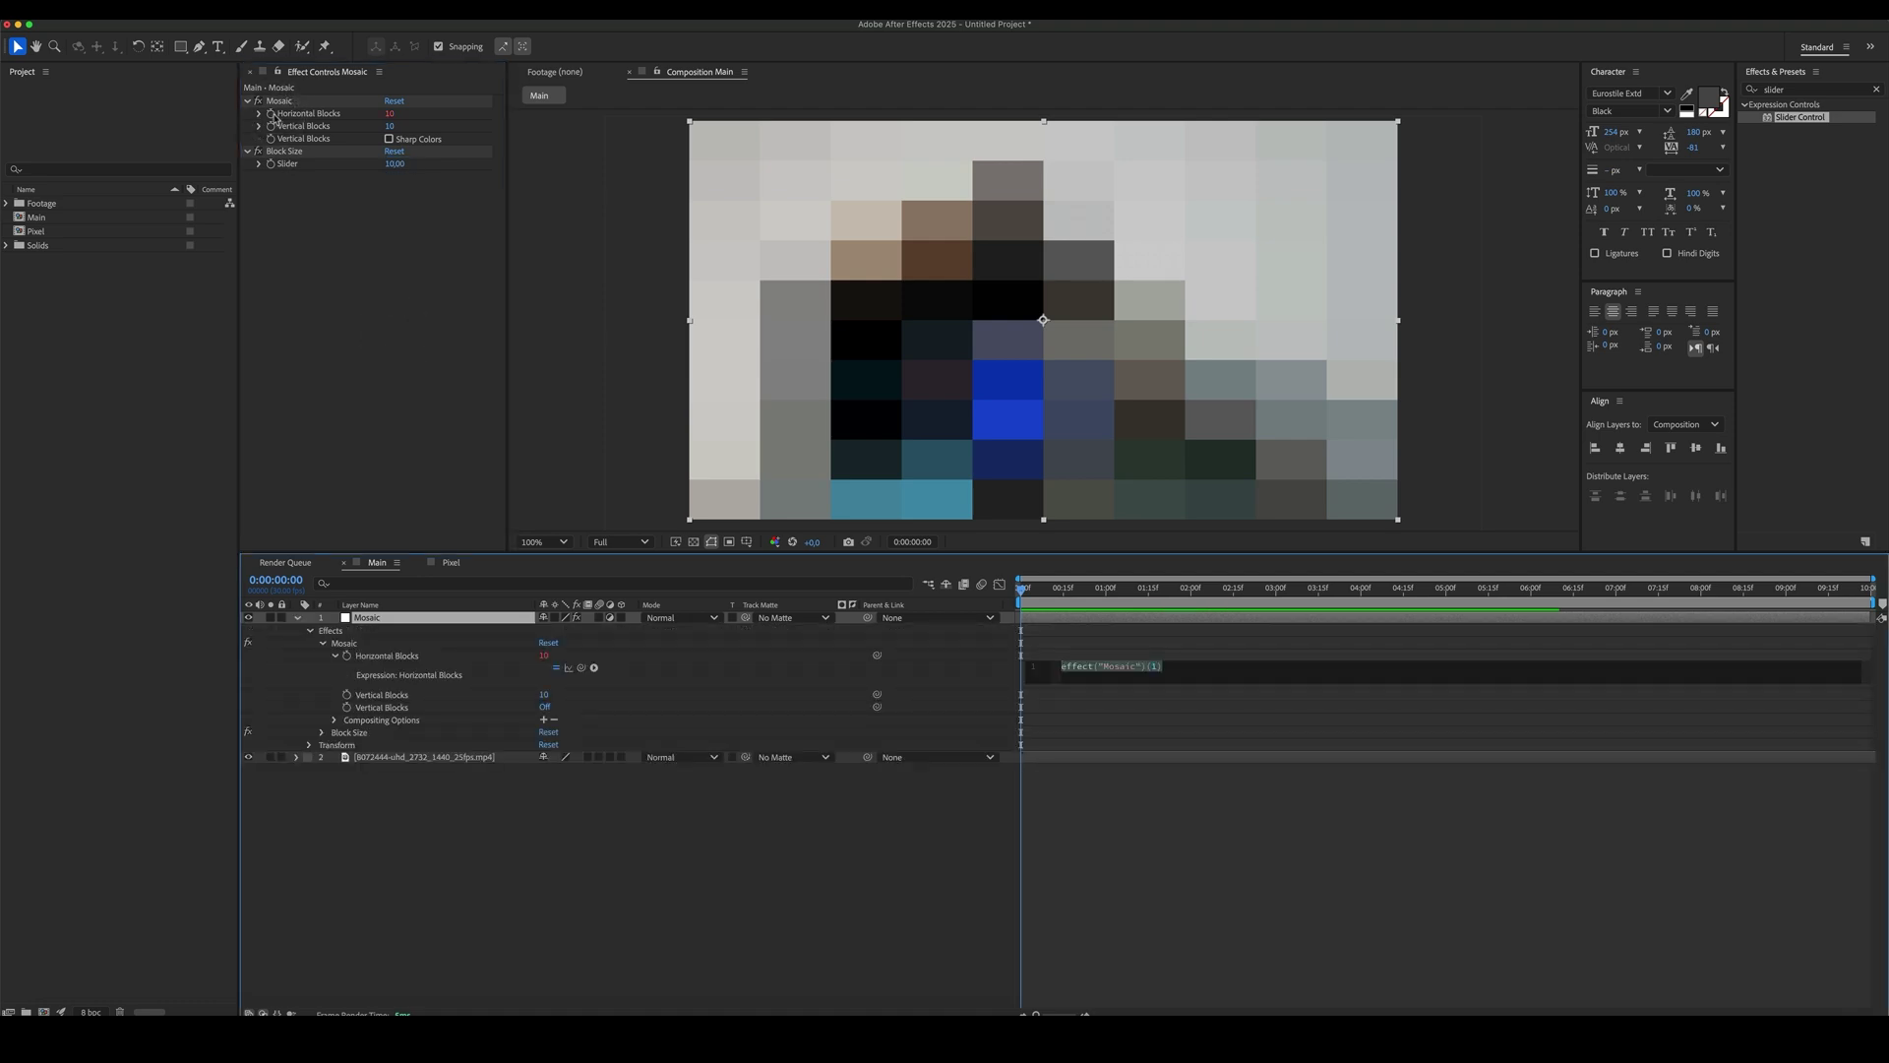
pyautogui.write('thisComp.width /')
pyautogui.moveTo(581, 667); pyautogui.dragTo(295, 164)
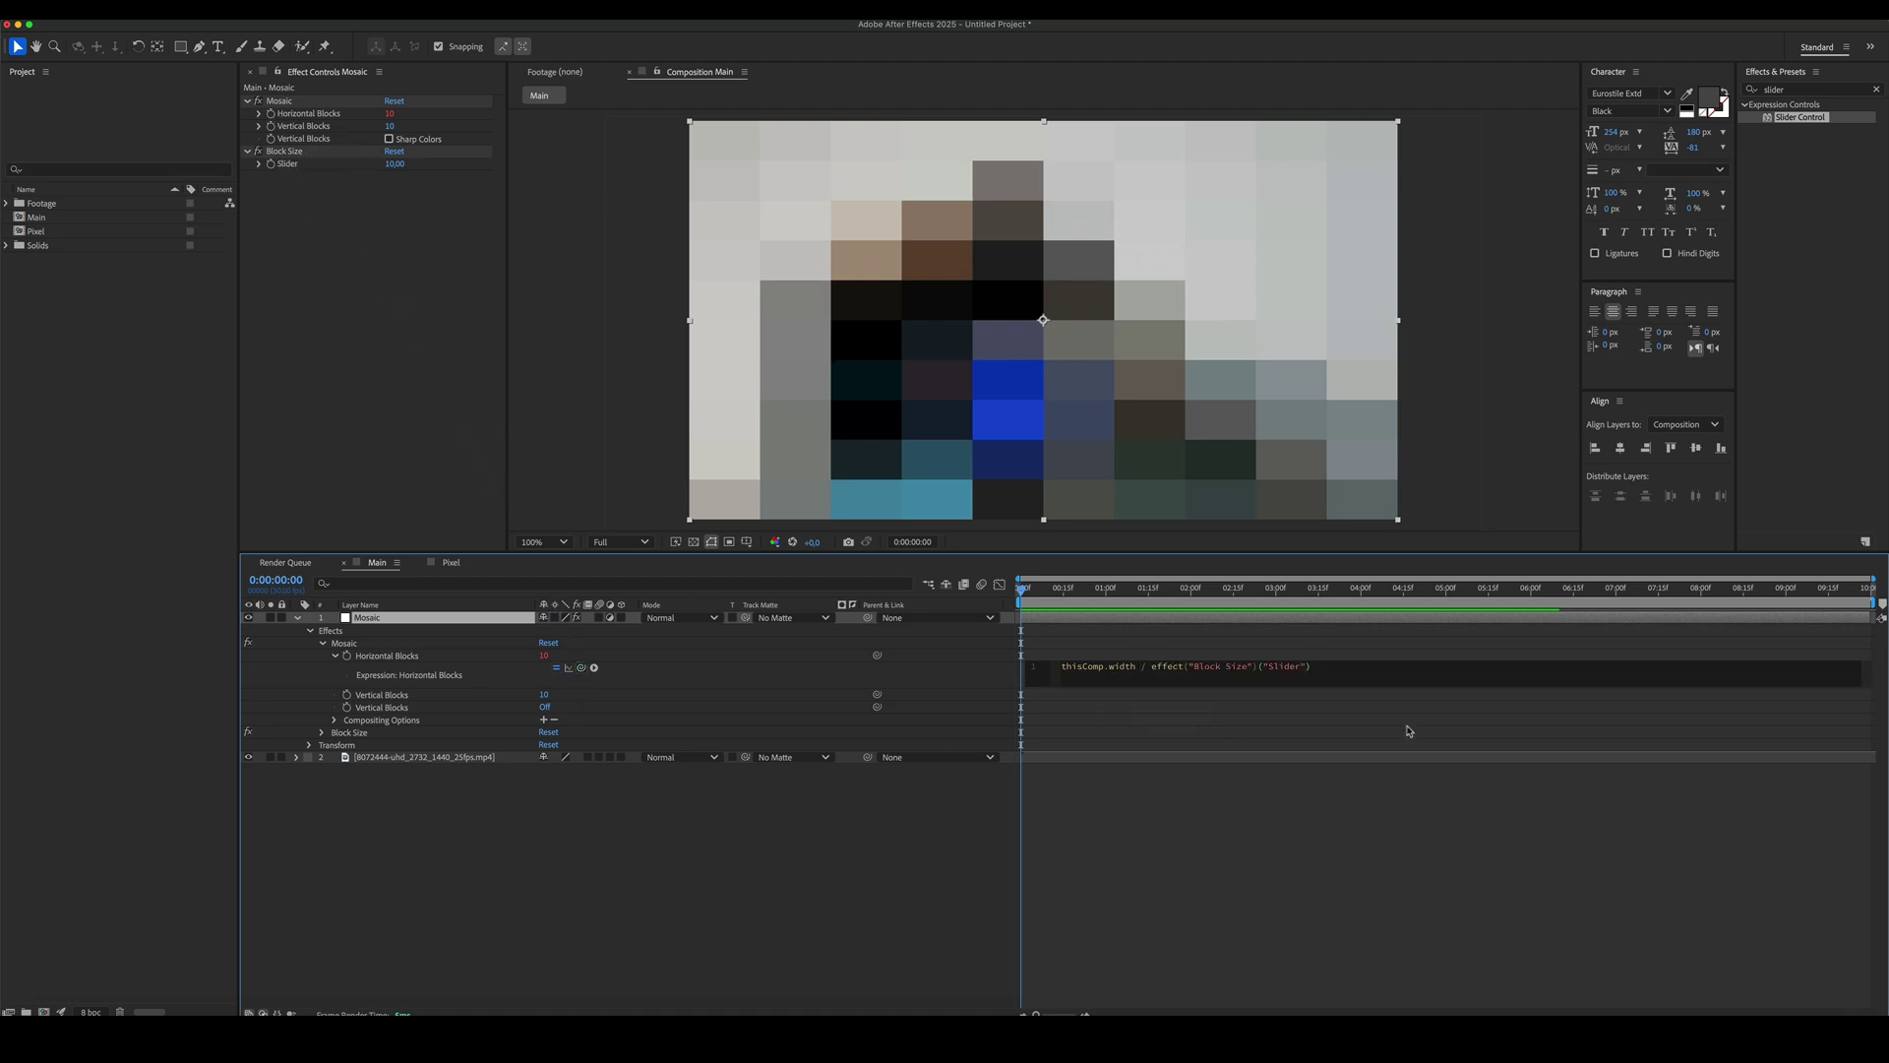
# - Copy the Horizontal Blocks expression to Vertical Blocks and change it to thisComp.height / effect("Block Size")("Slider")
pyautogui.tripleClick(1381, 669)
pyautogui.hotkey('ctrl', 'c')
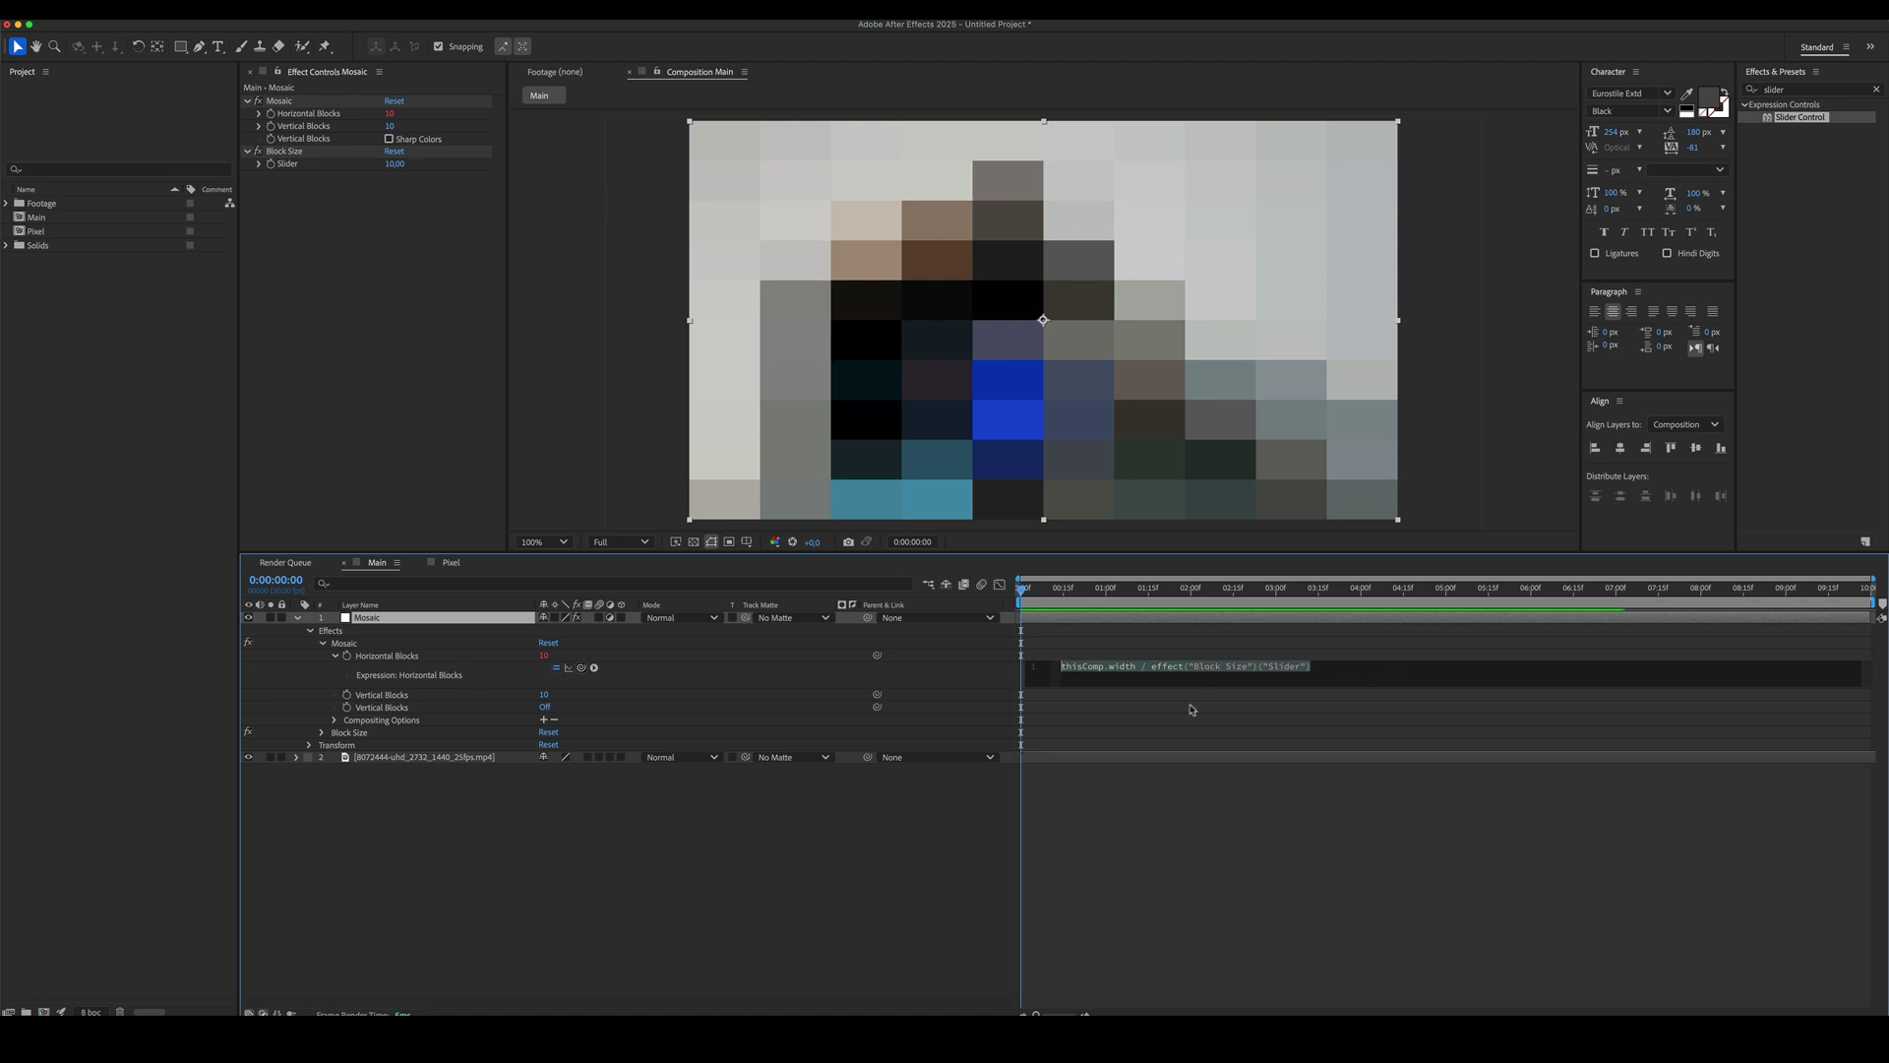
pyautogui.click(717, 826)
pyautogui.click(346, 697)
pyautogui.keyDown('alt'); pyautogui.click(346, 696); pyautogui.keyUp('alt')
pyautogui.hotkey('ctrl', 'v')
pyautogui.doubleClick(1125, 705)
pyautogui.press('BackSpace')
pyautogui.write('height')
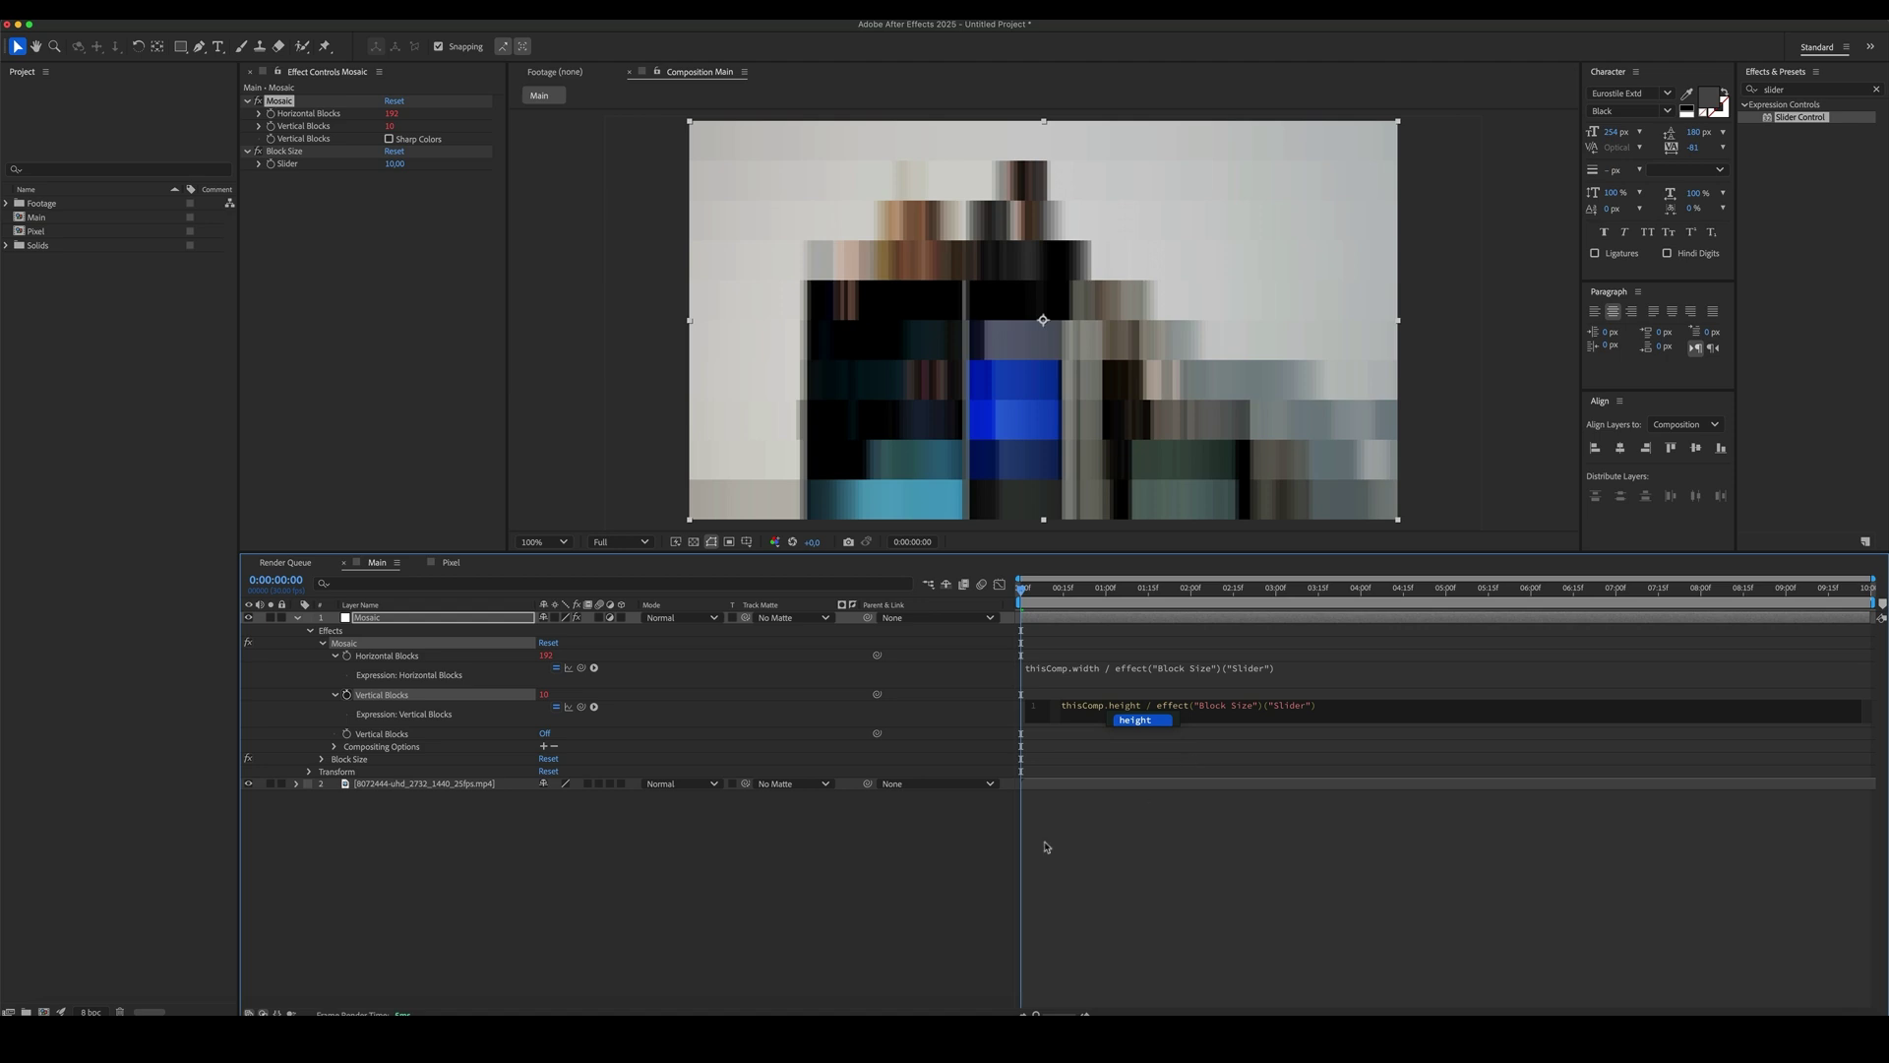
pyautogui.click(856, 881)
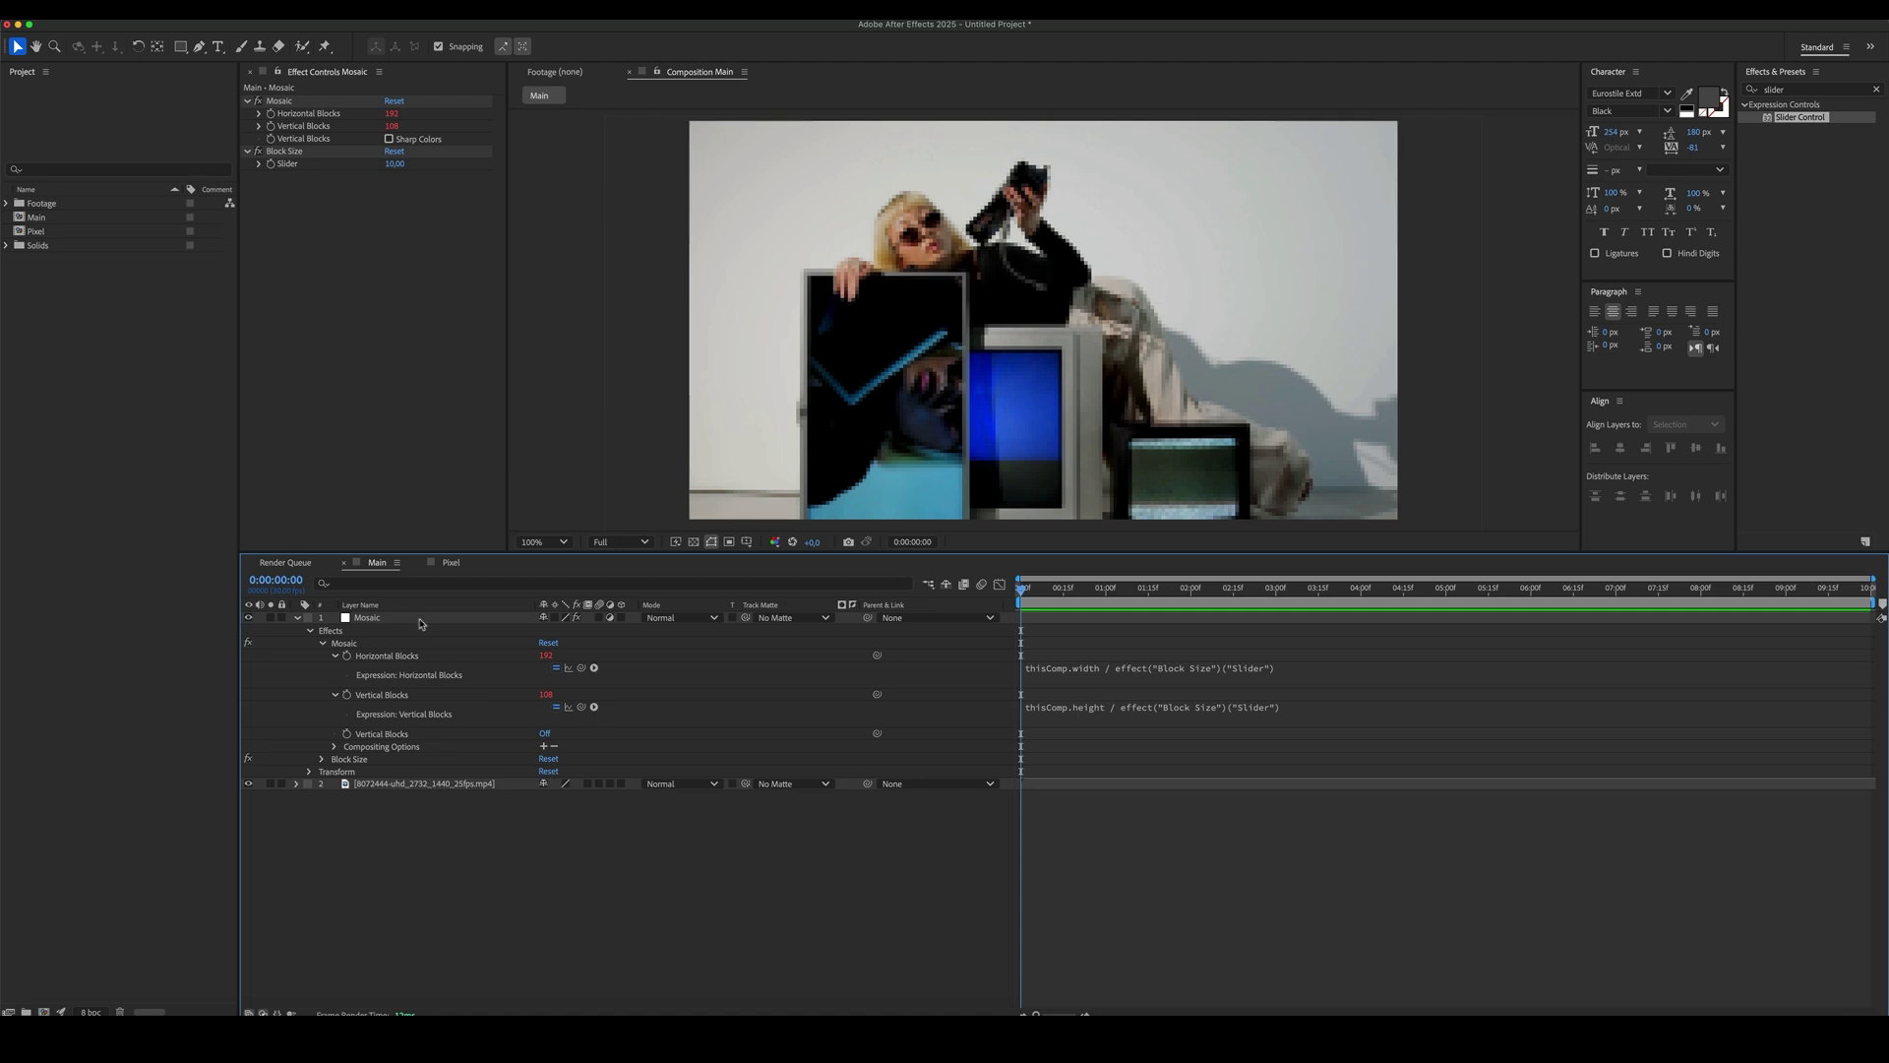
# - Place the Pixel composition above the Mosaic layer in Main and set its anchor point to 0, 0
pyautogui.click(296, 618)
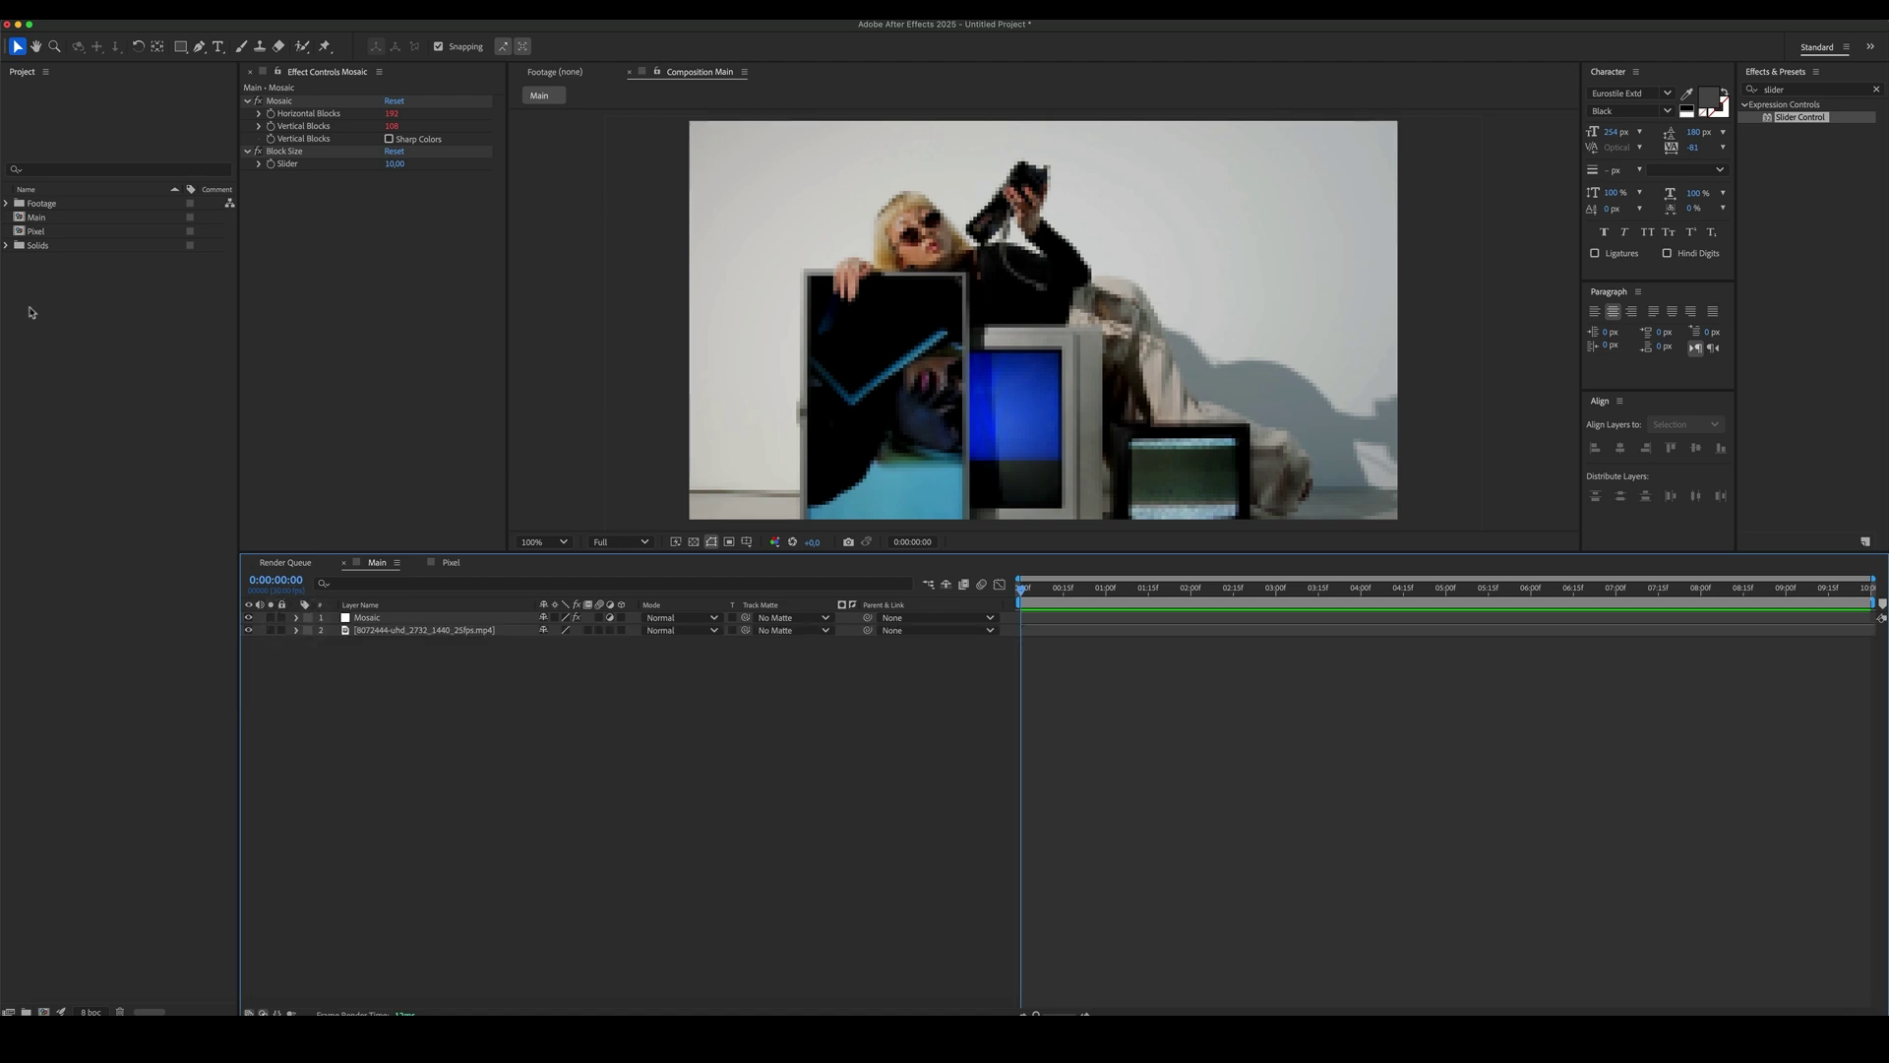
pyautogui.moveTo(35, 233); pyautogui.dragTo(374, 618)
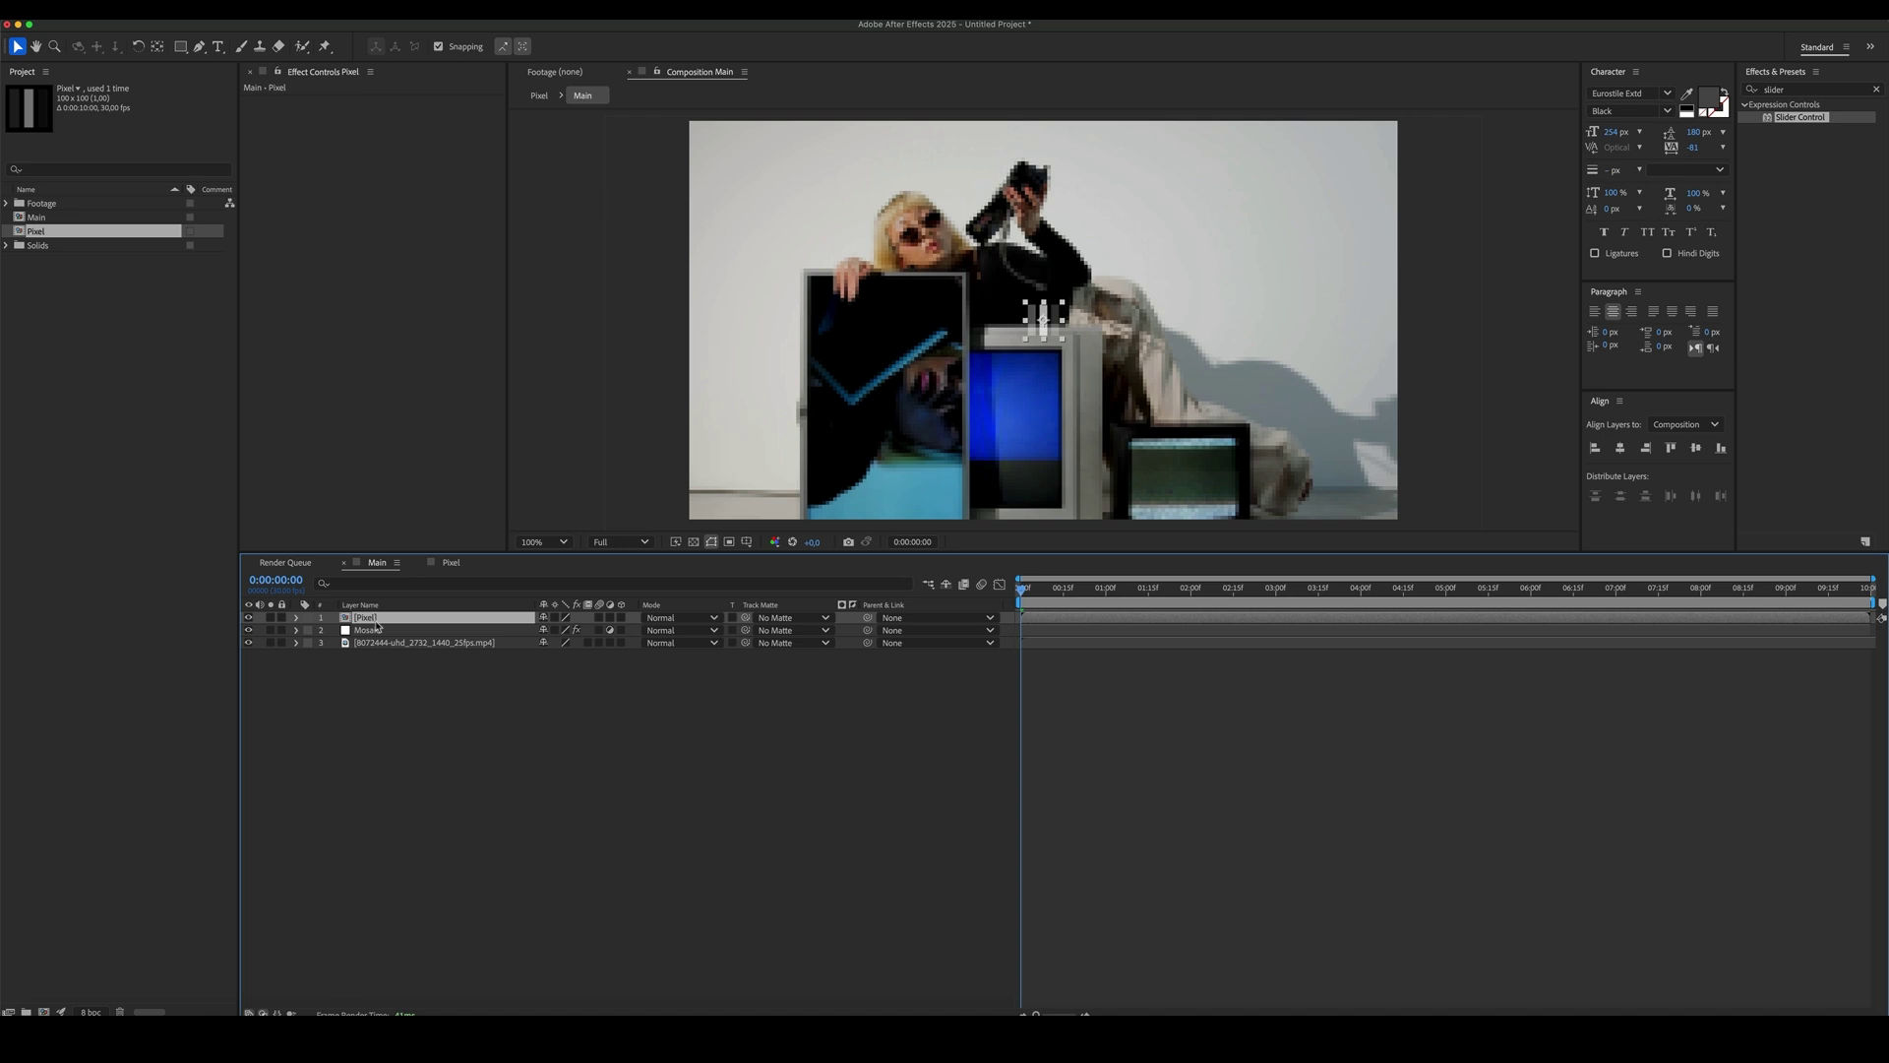
pyautogui.press('p')
pyautogui.hotkey('shift', 'a')
pyautogui.click(544, 631)
pyautogui.write('0')
pyautogui.click(610, 632)
pyautogui.click(559, 630)
pyautogui.write('0')
pyautogui.press('Return')
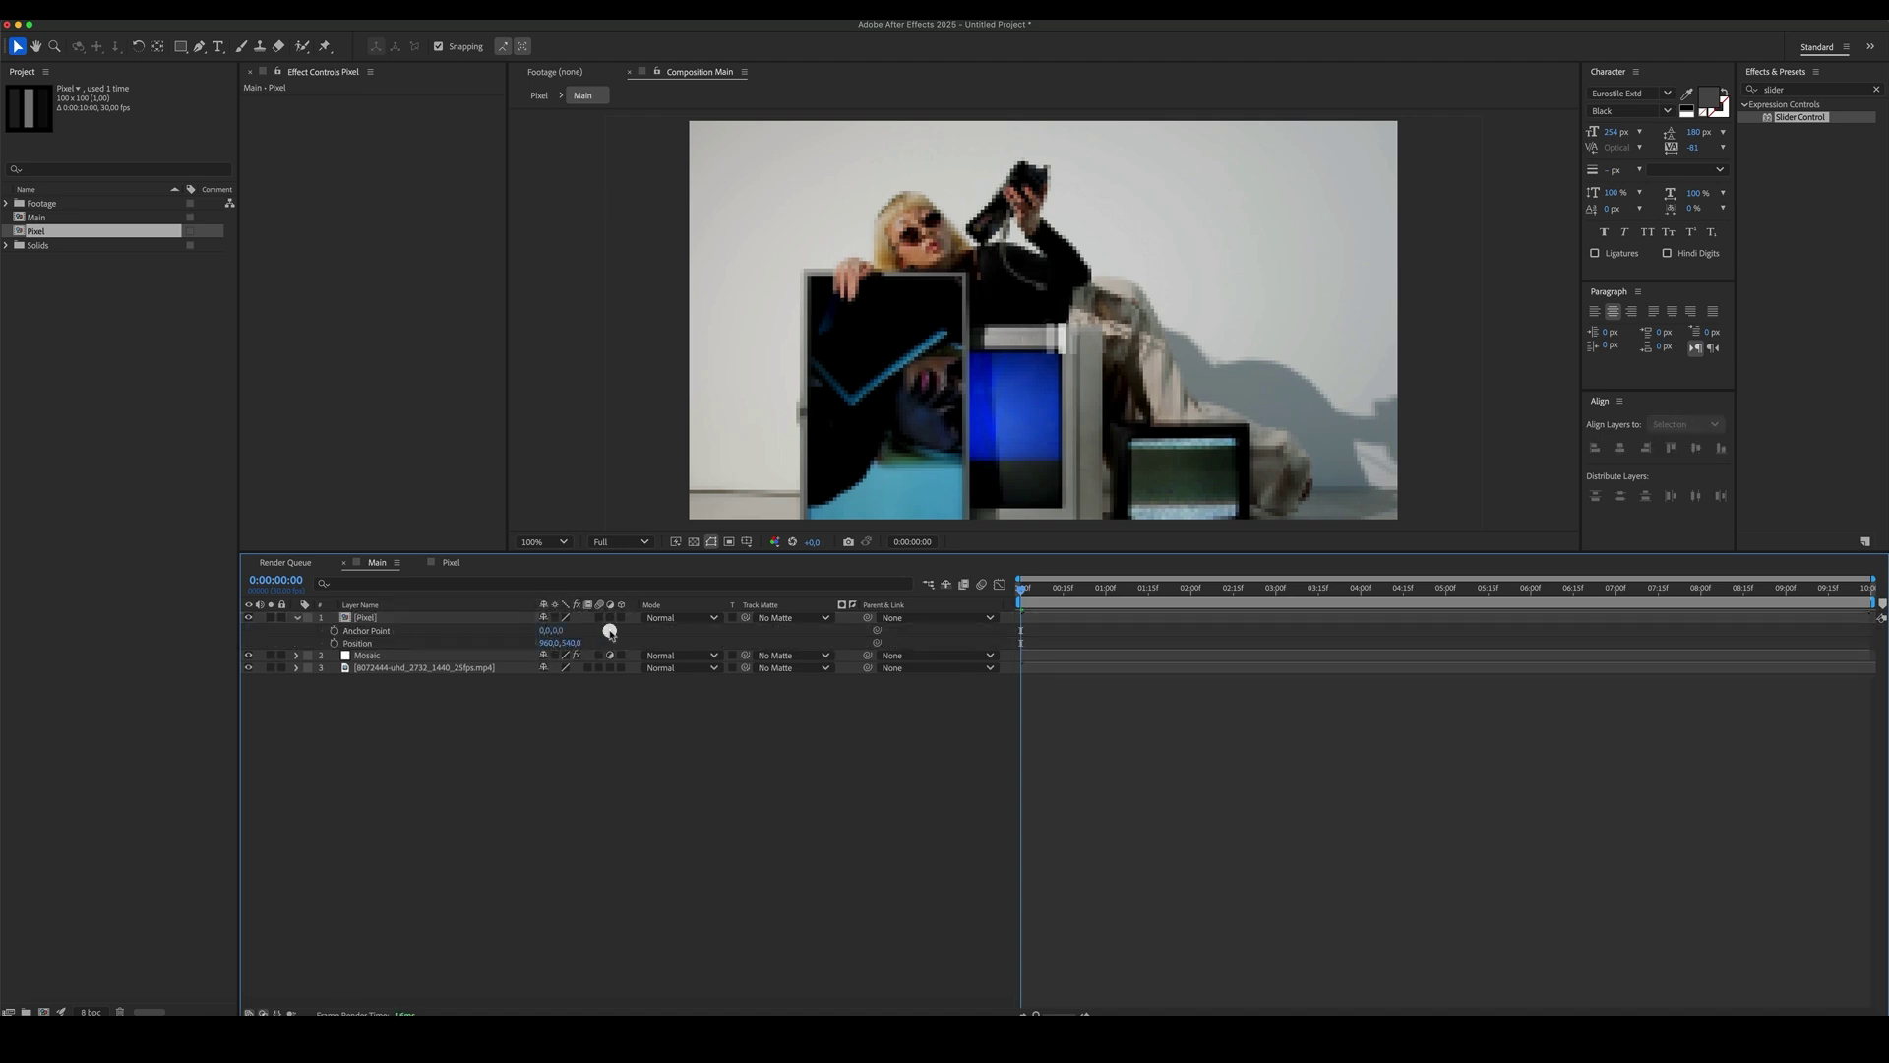
# - Set the Pixel layer's position to 0, 0
pyautogui.click(547, 642)
pyautogui.write('0')
pyautogui.click(610, 633)
pyautogui.click(561, 645)
pyautogui.write('0')
pyautogui.click(637, 746)
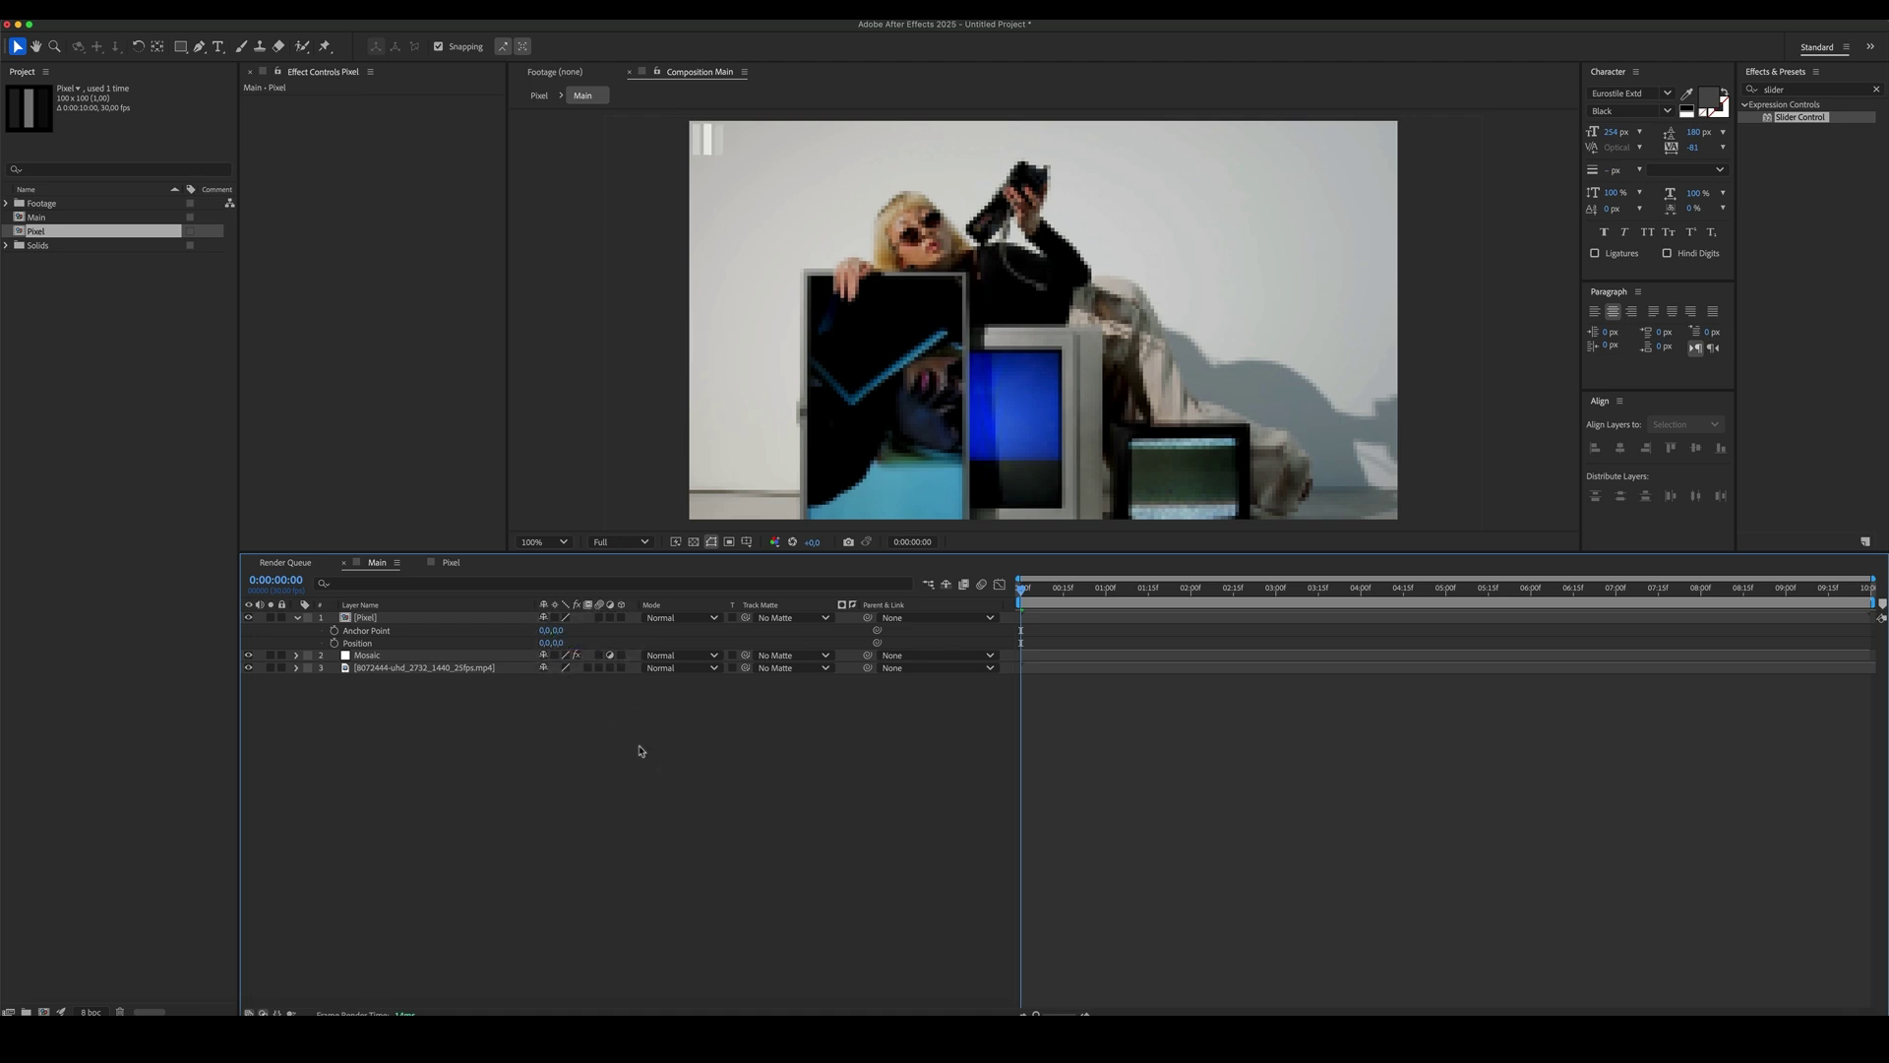
# - Capture a screenshot of the application window
pyautogui.press('super+shift+4')
pyautogui.press('space')
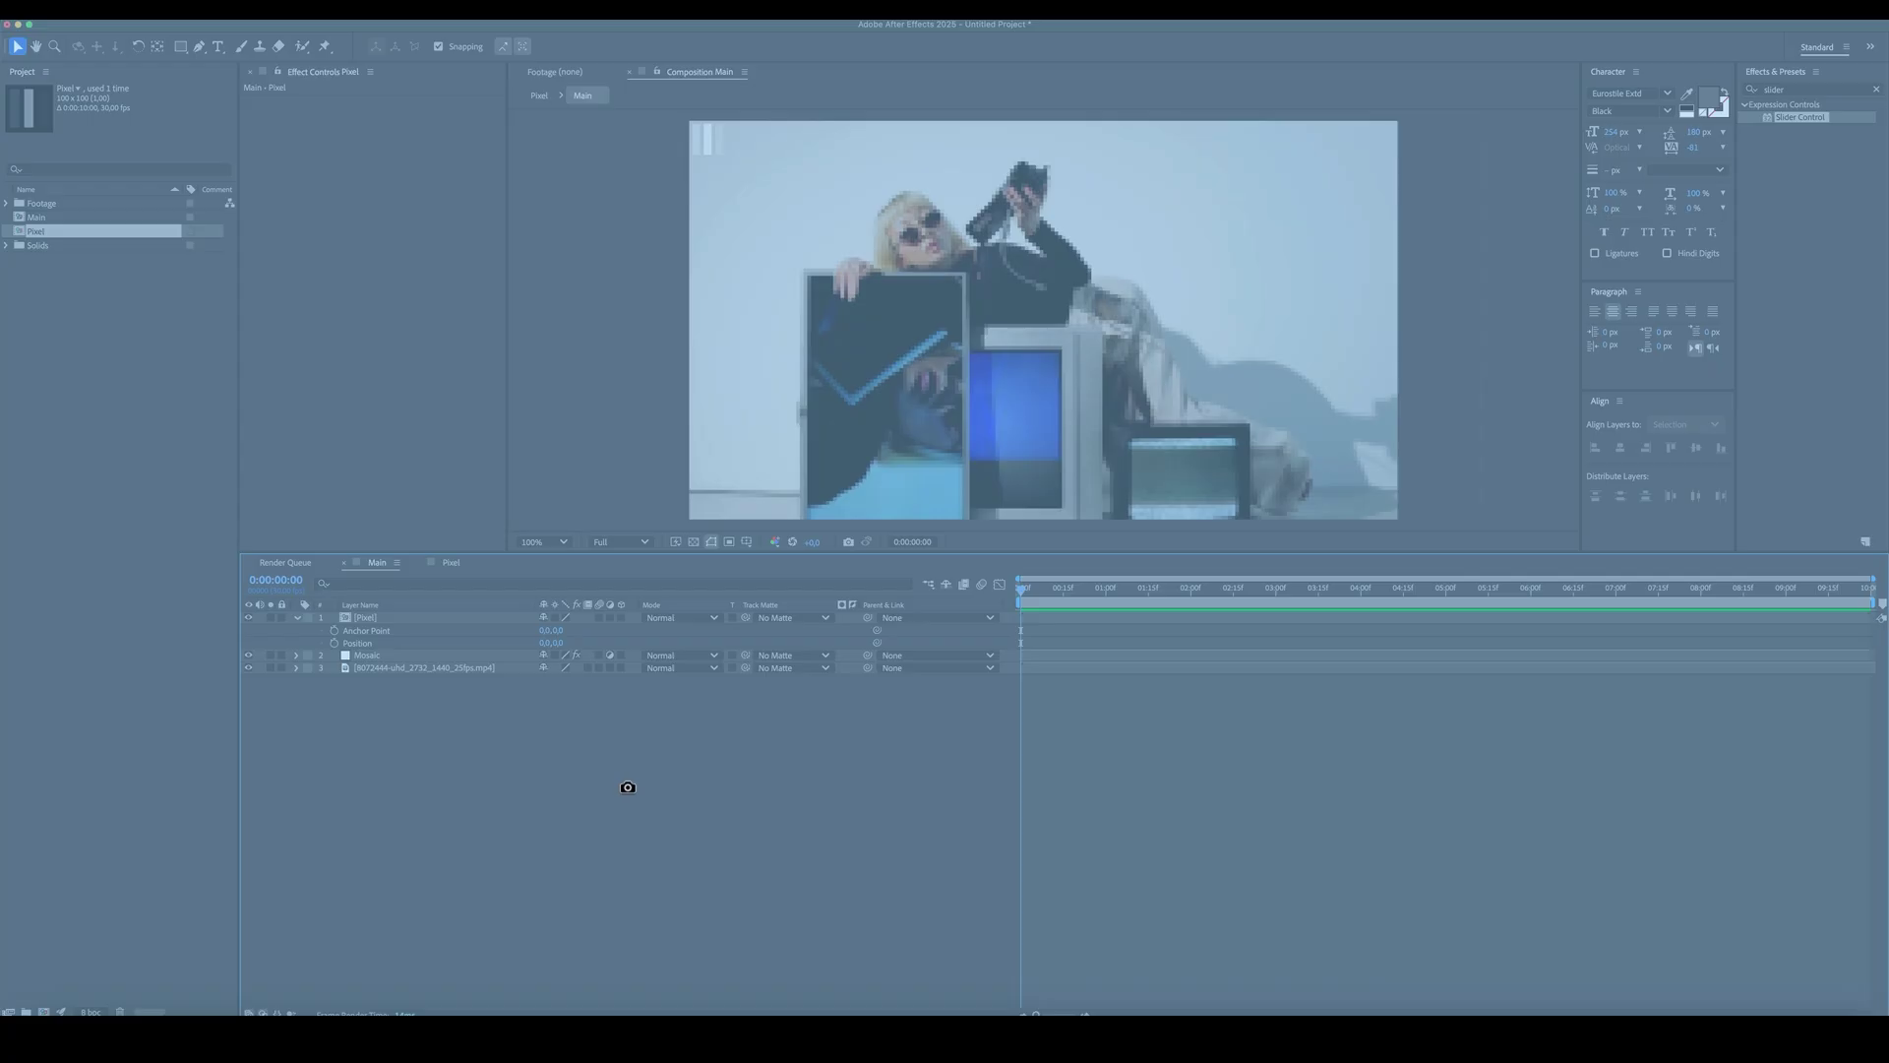
pyautogui.click(628, 788)
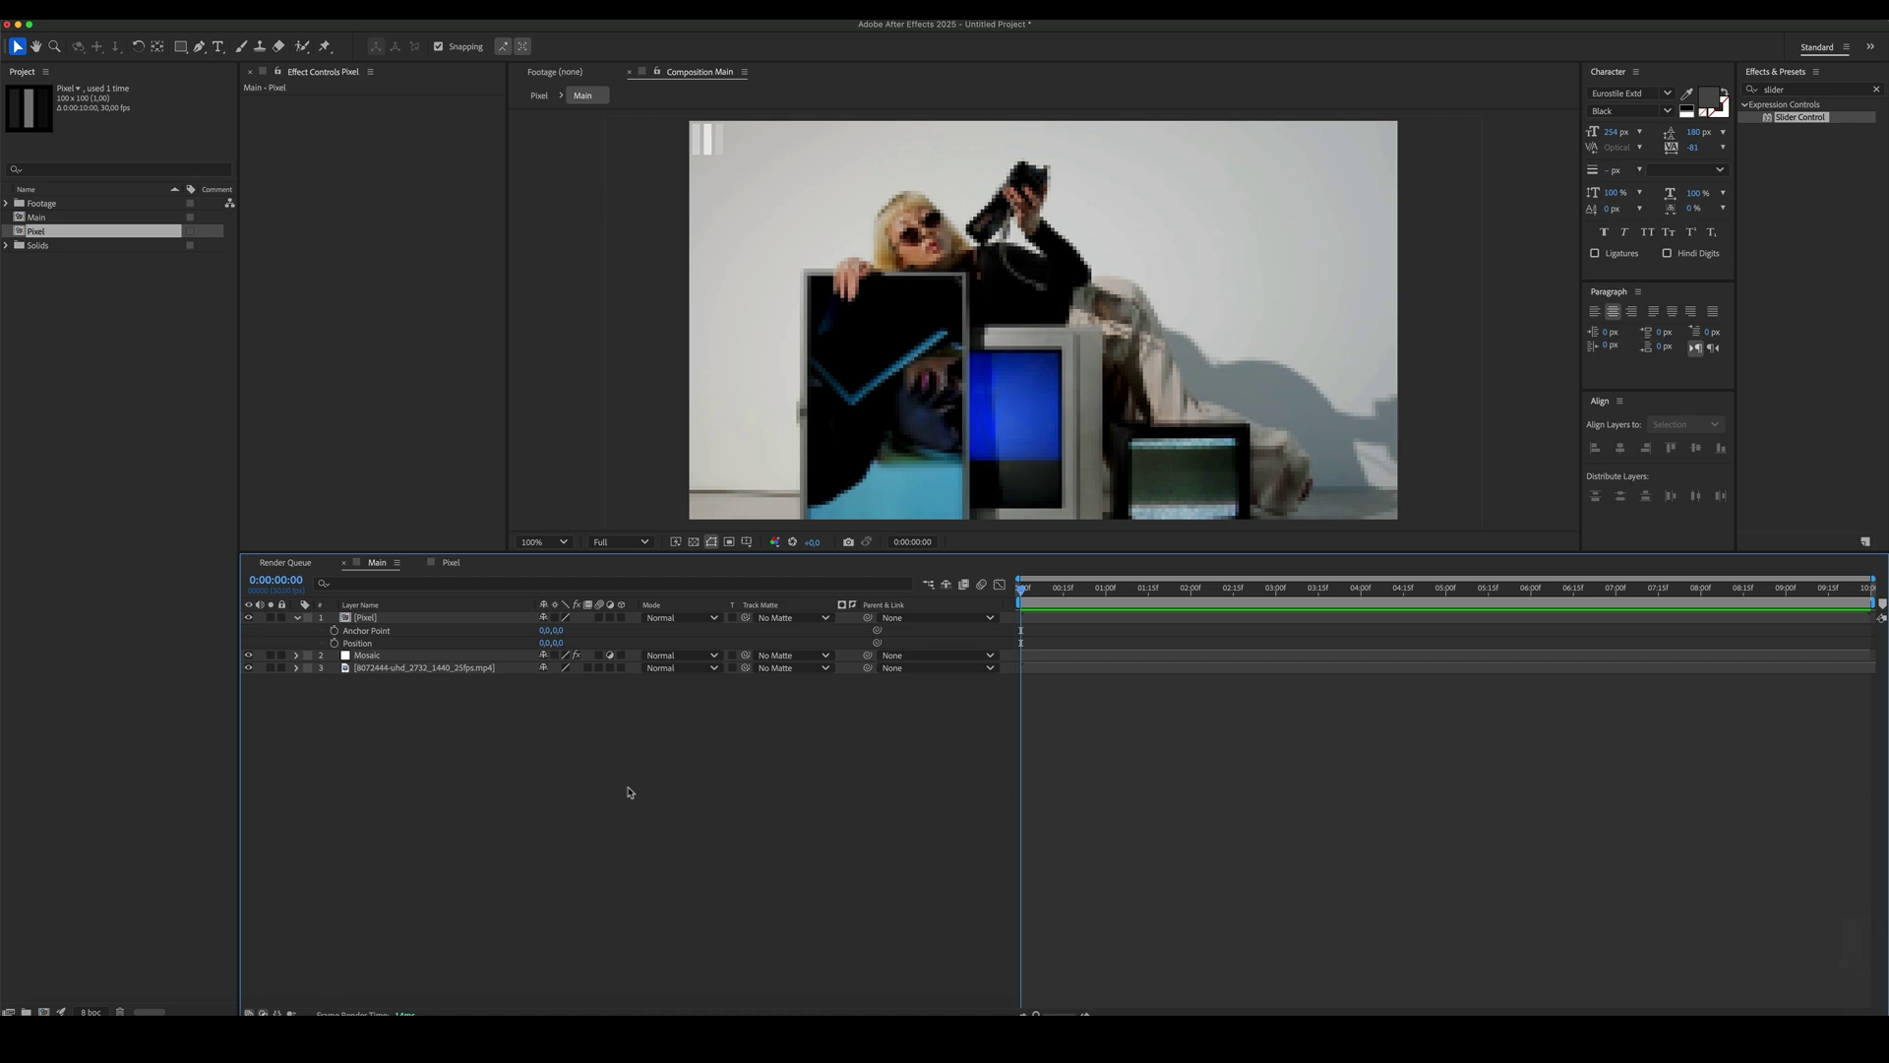
# - Start an expression on the Pixel layer's Scale with x = thisComp.width / thisComp.layer("Mosaic").effect("Mosaic")("Horizontal Blocks") * 4;
pyautogui.click(455, 618)
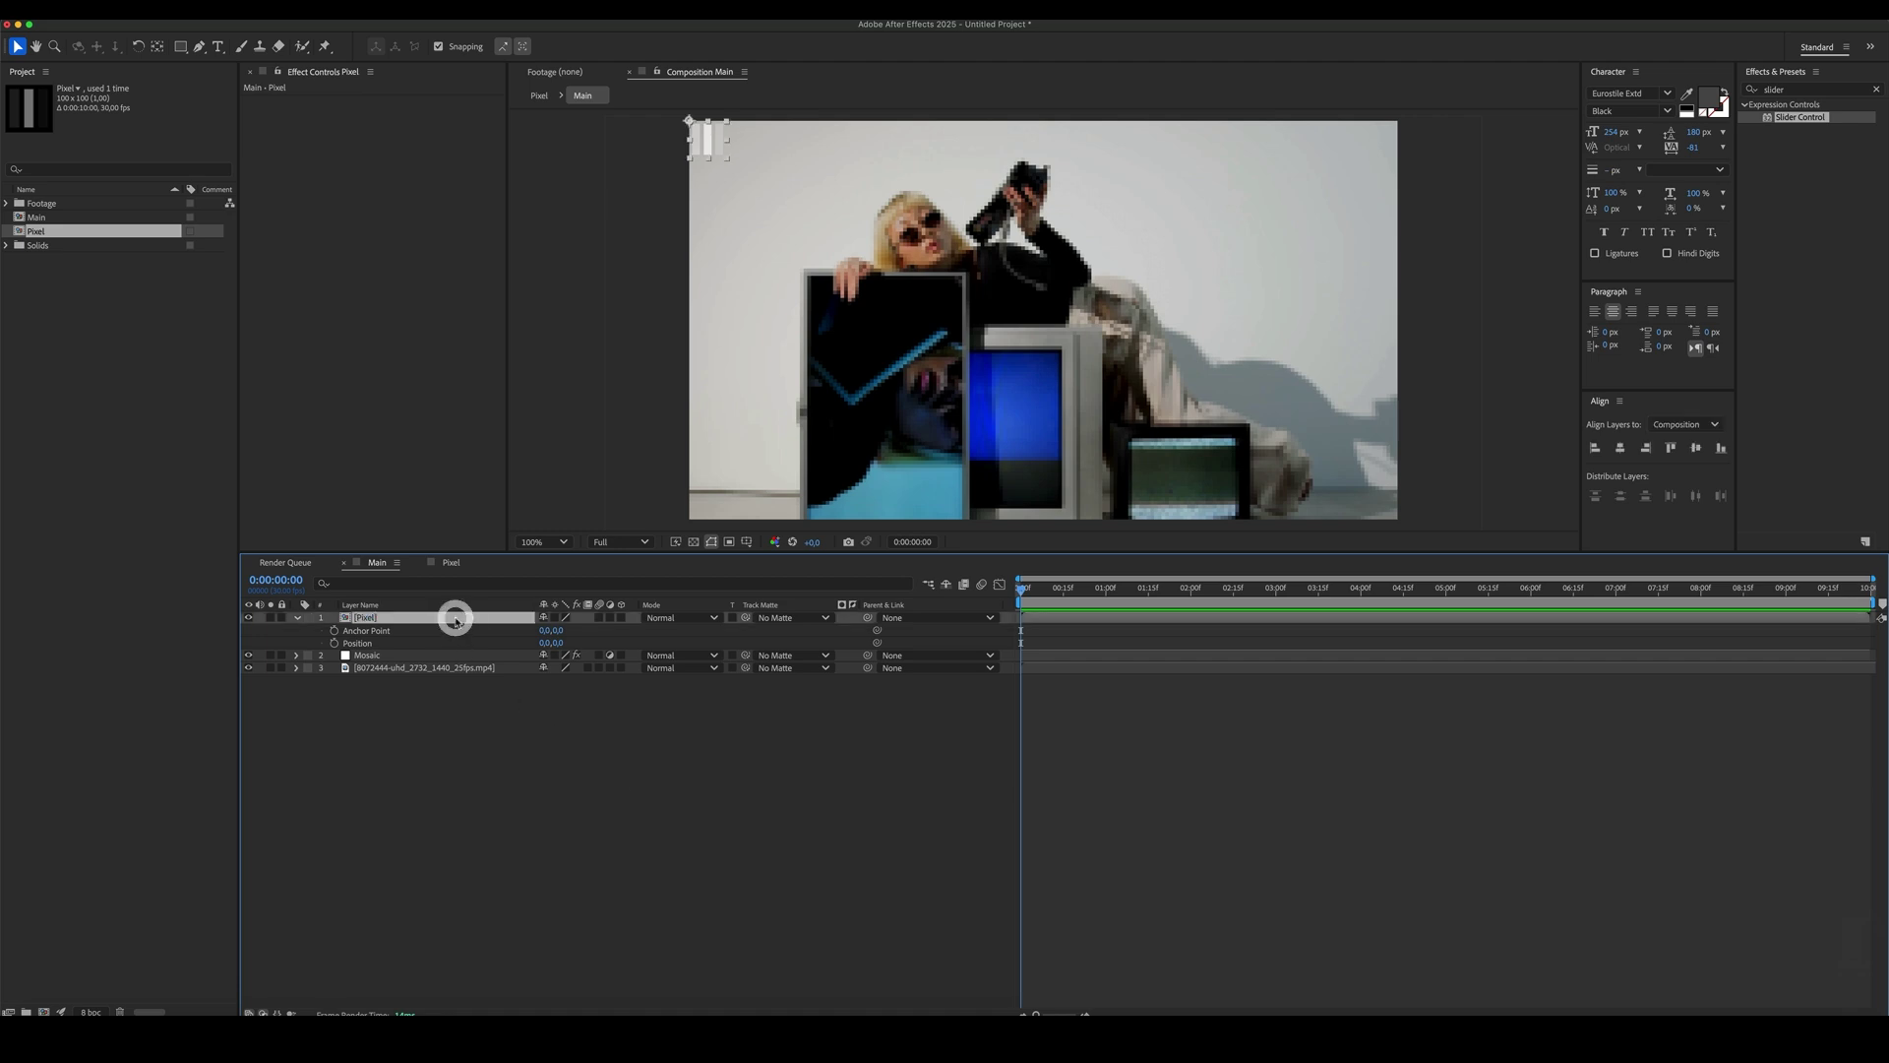
pyautogui.press('s')
pyautogui.keyDown('alt'); pyautogui.click(334, 631); pyautogui.keyUp('alt')
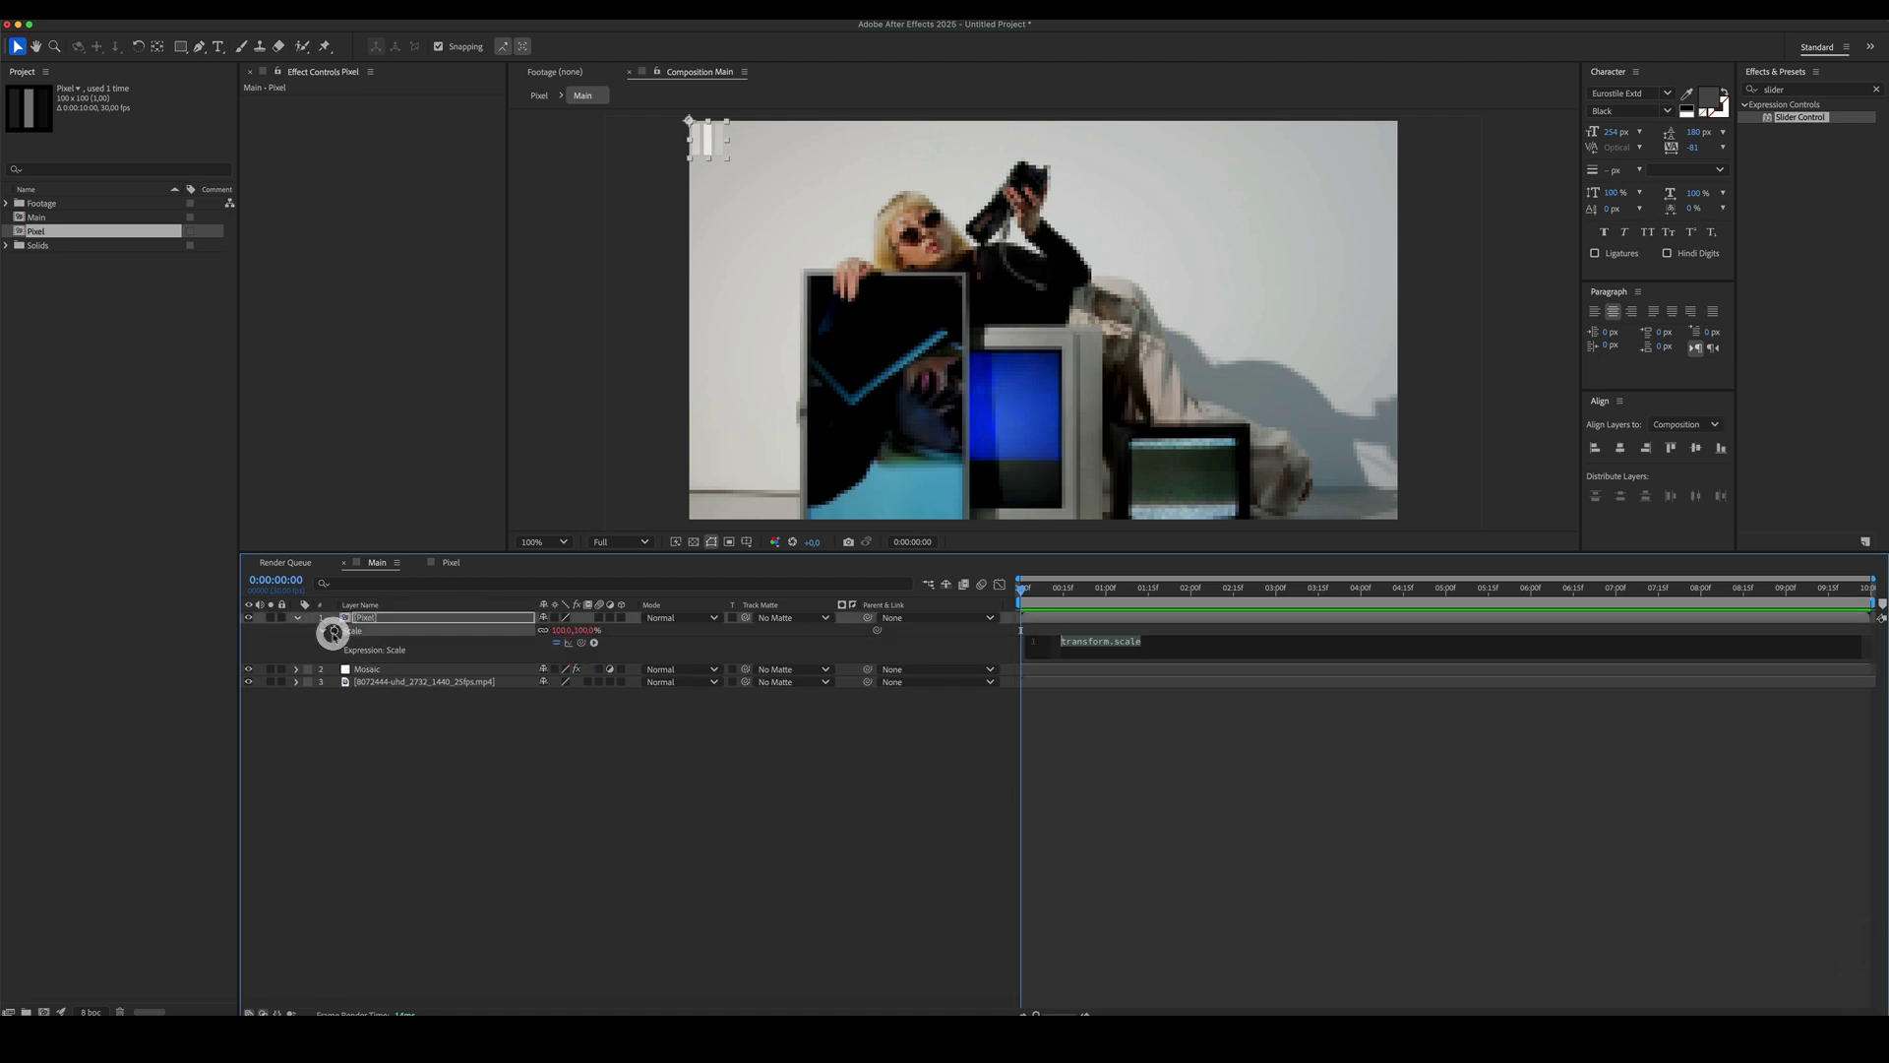
pyautogui.write('x')
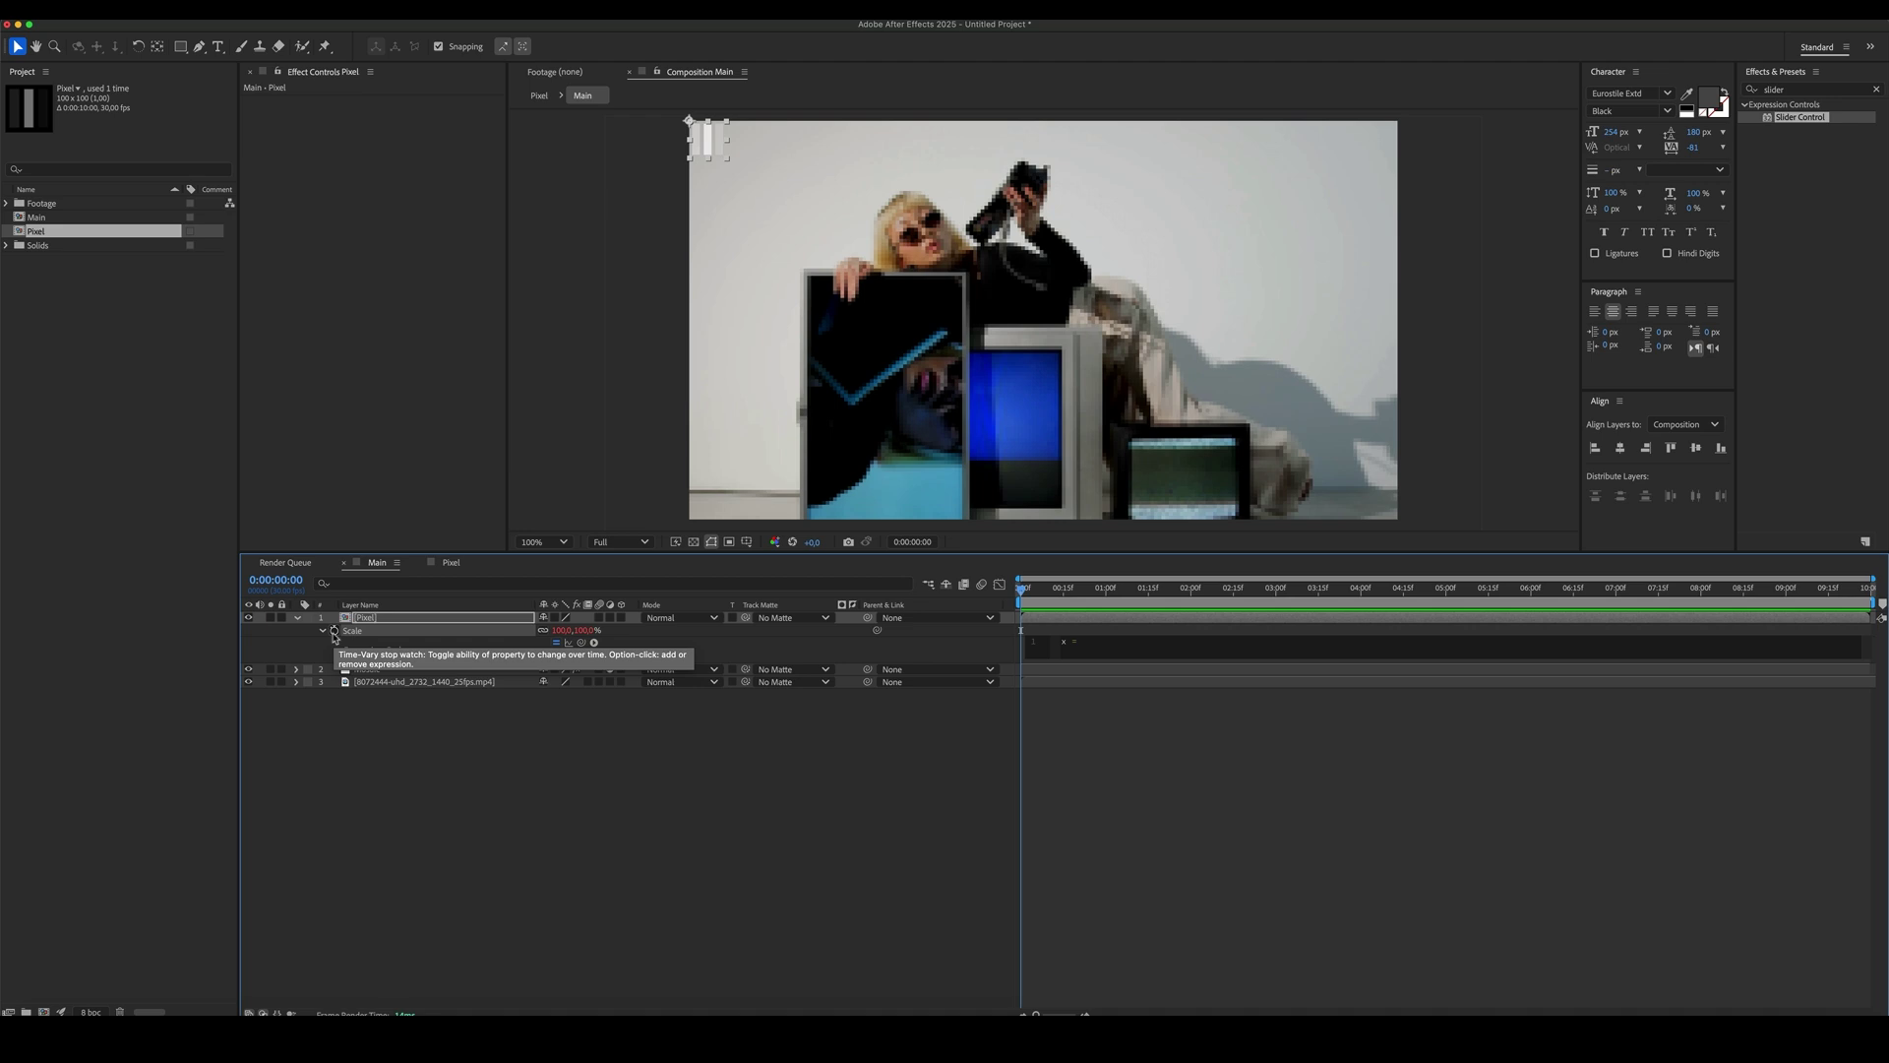
pyautogui.write(' = thisComp.width /')
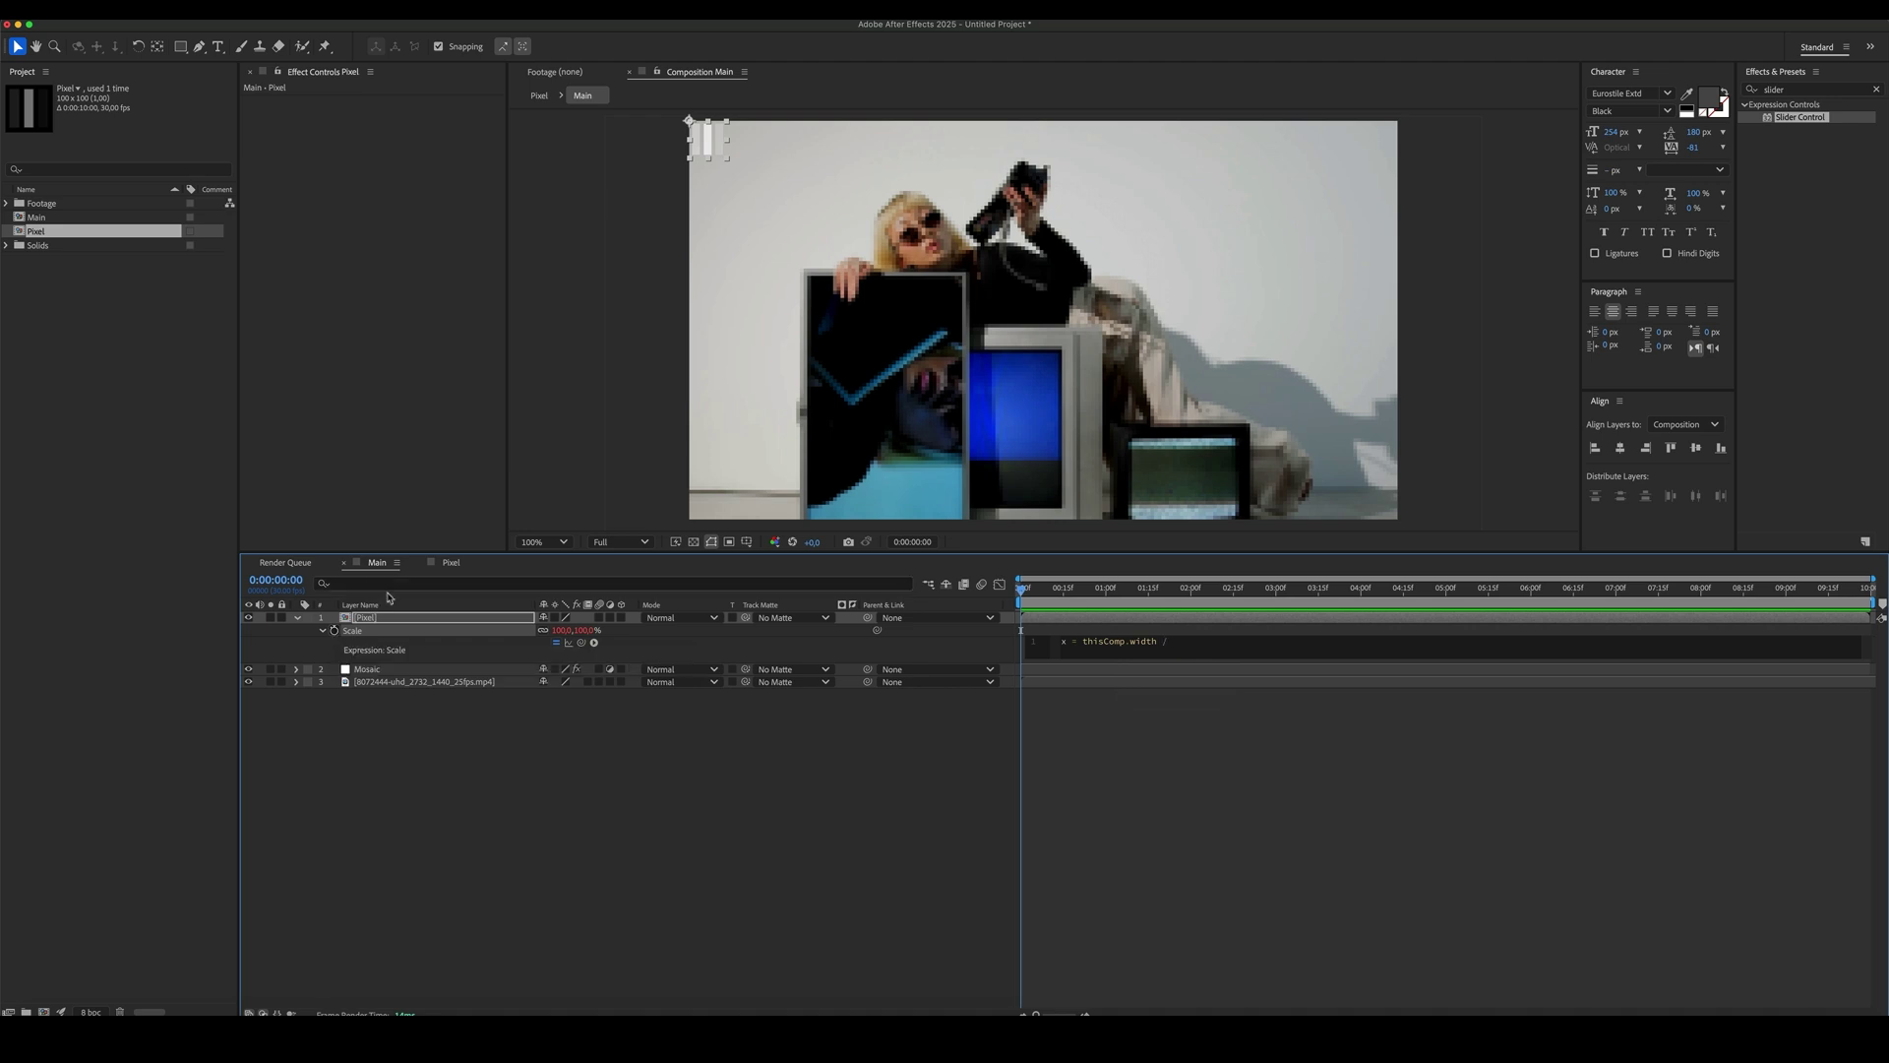
pyautogui.click(414, 675)
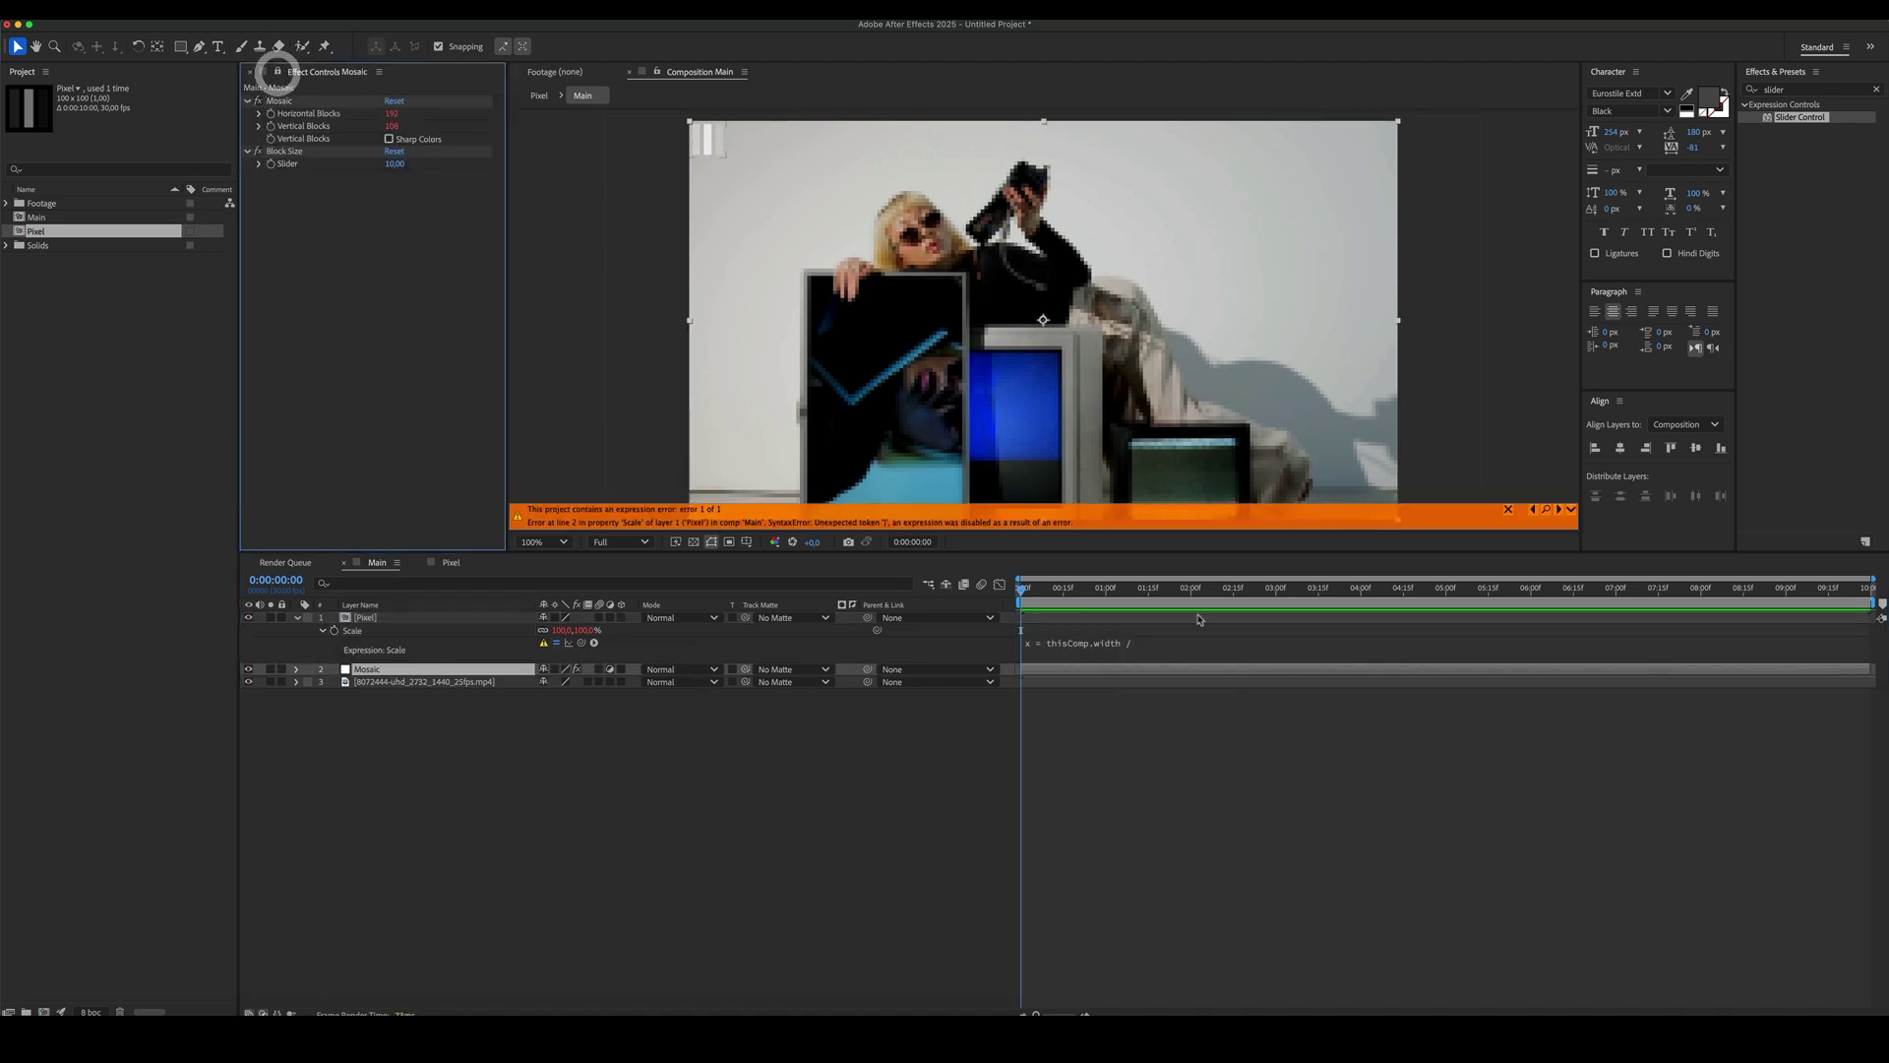
pyautogui.click(1176, 643)
pyautogui.moveTo(584, 649); pyautogui.dragTo(309, 115)
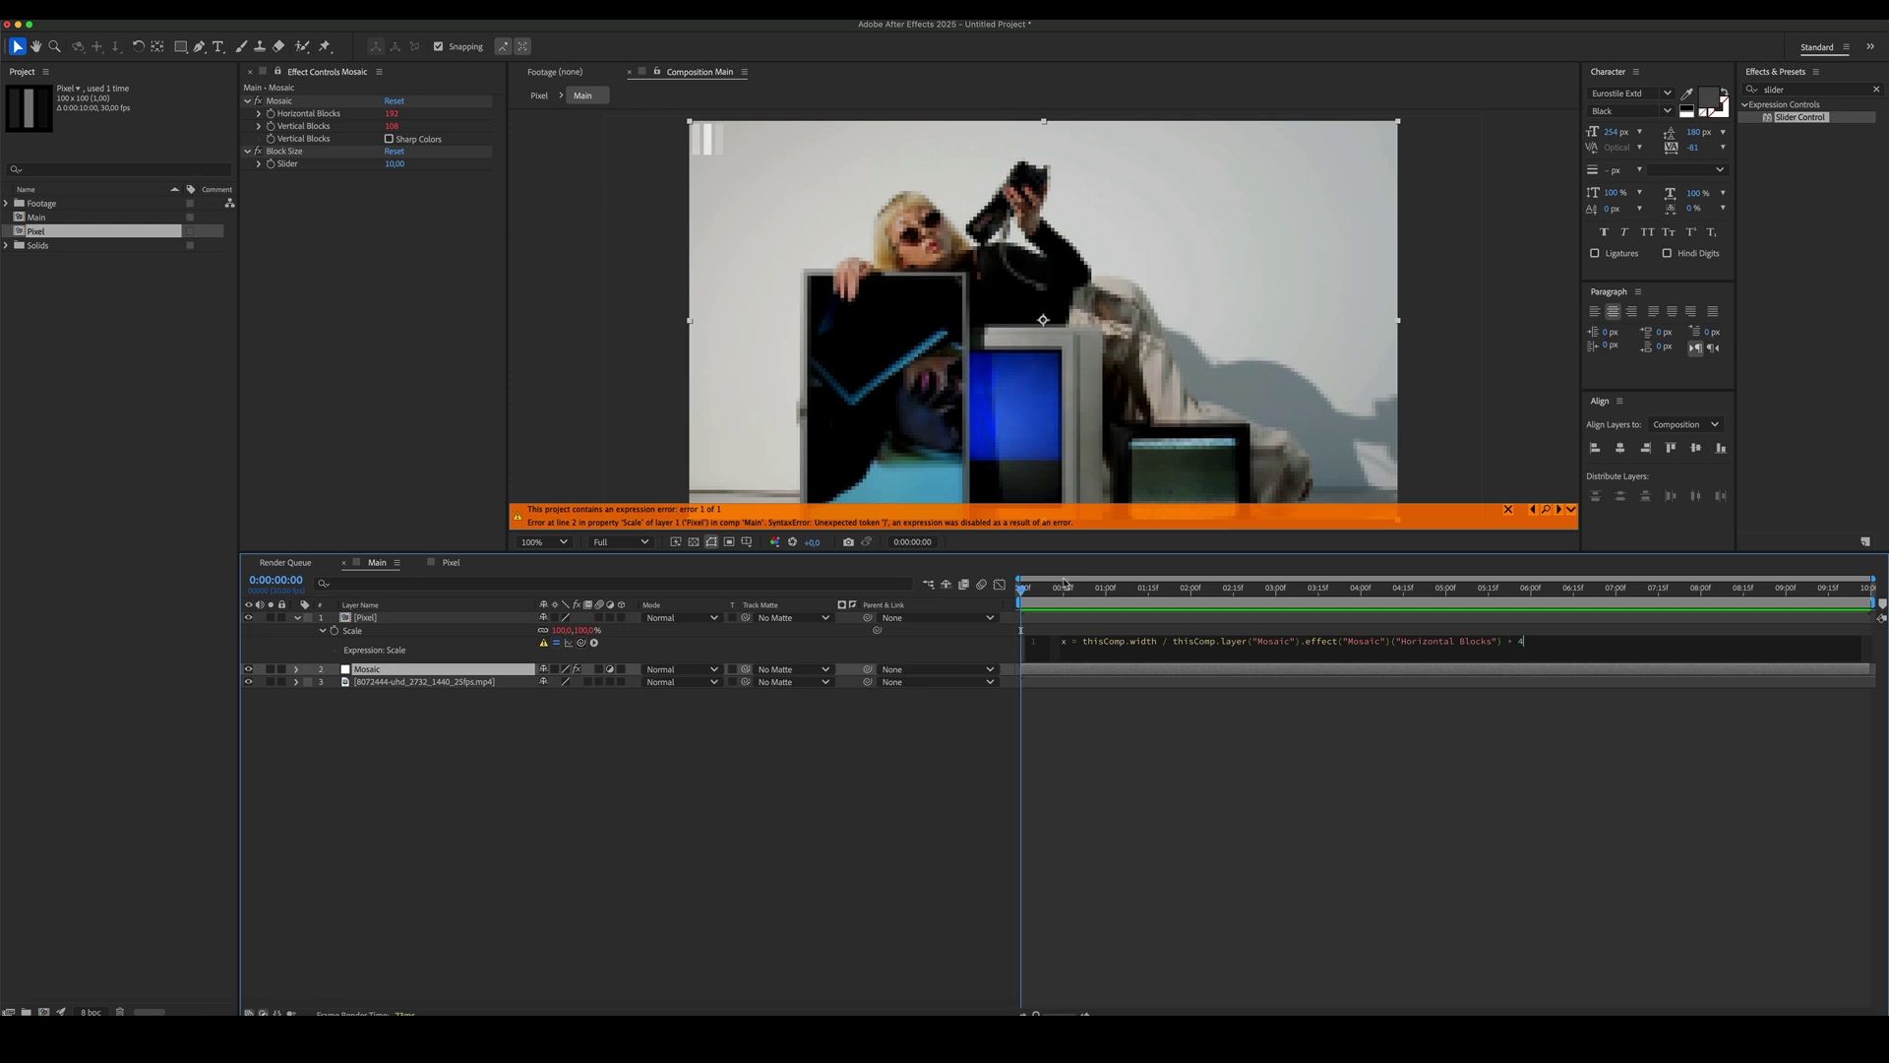
# - Add the line y = thisComp.height / thisComp.layer("Mosaic").effect("Mosaic")("Vertical Blocks") * 4; to the Scale expression
pyautogui.press('Return')
pyautogui.write('y = thisComp')
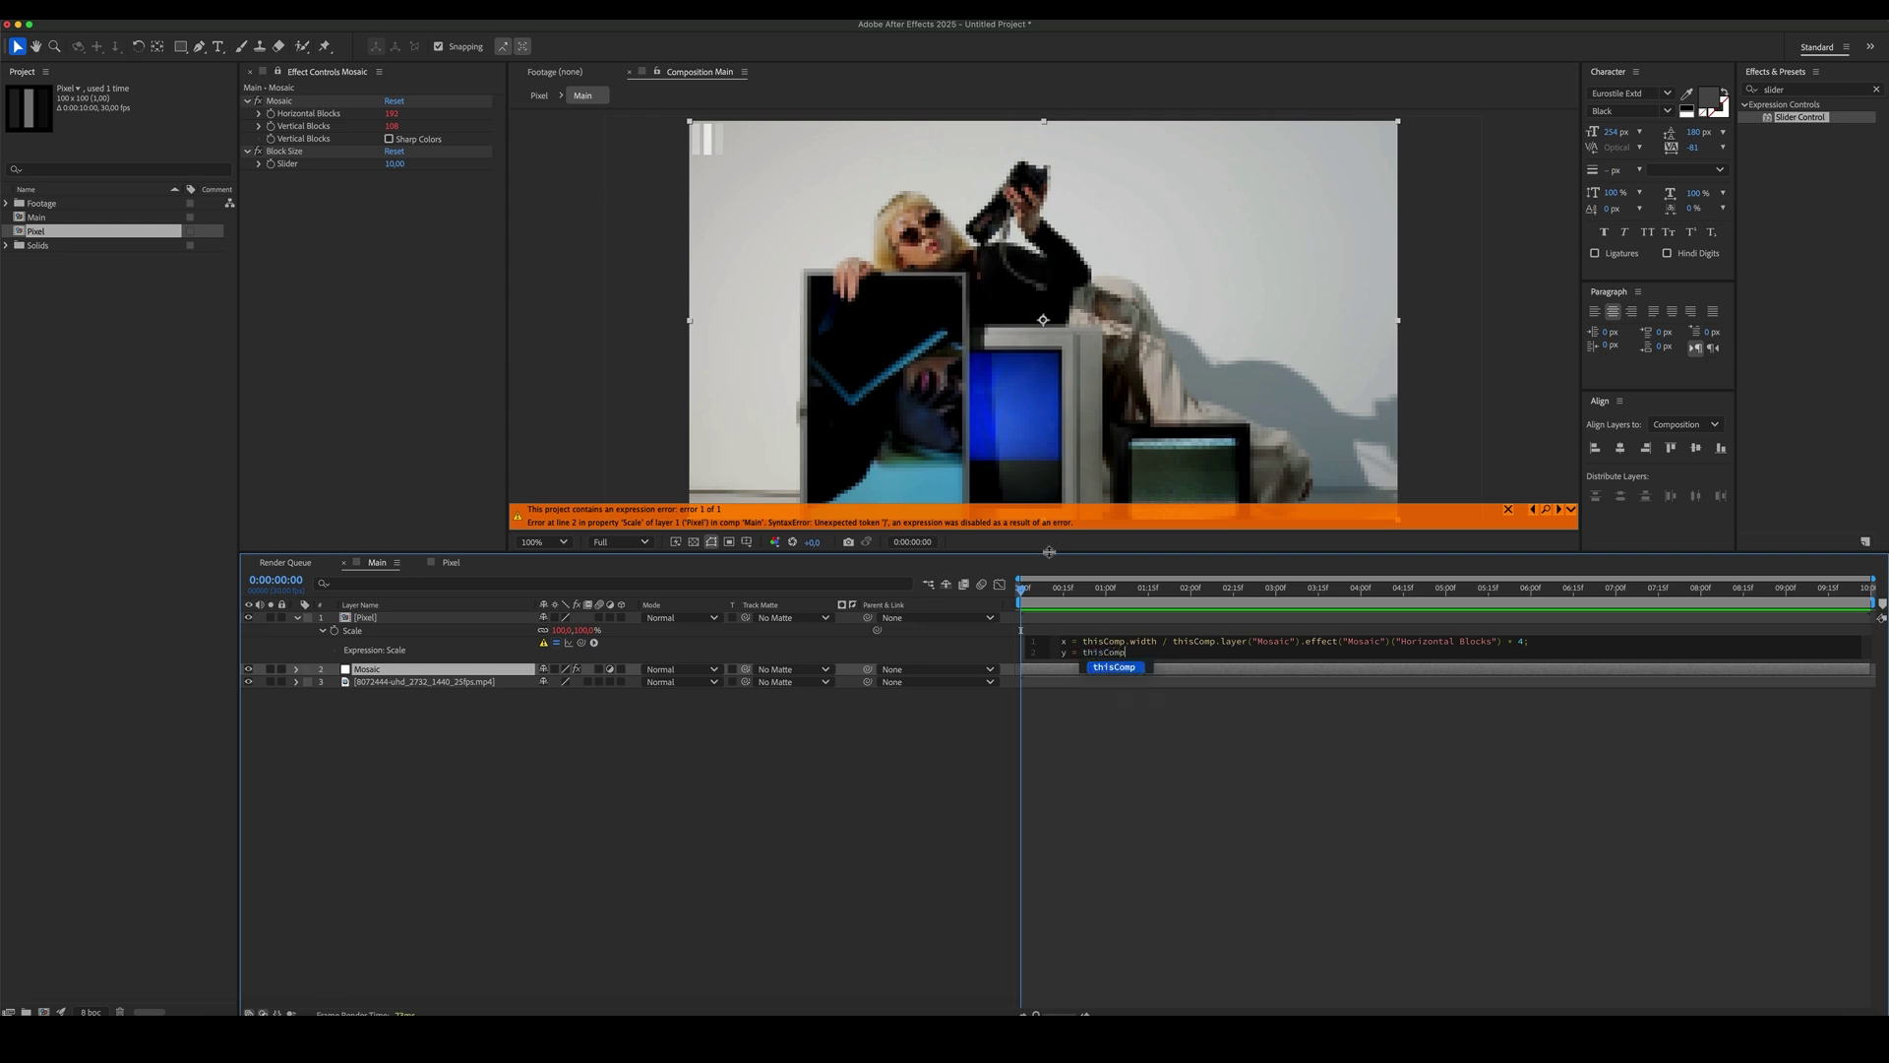
pyautogui.write('.height')
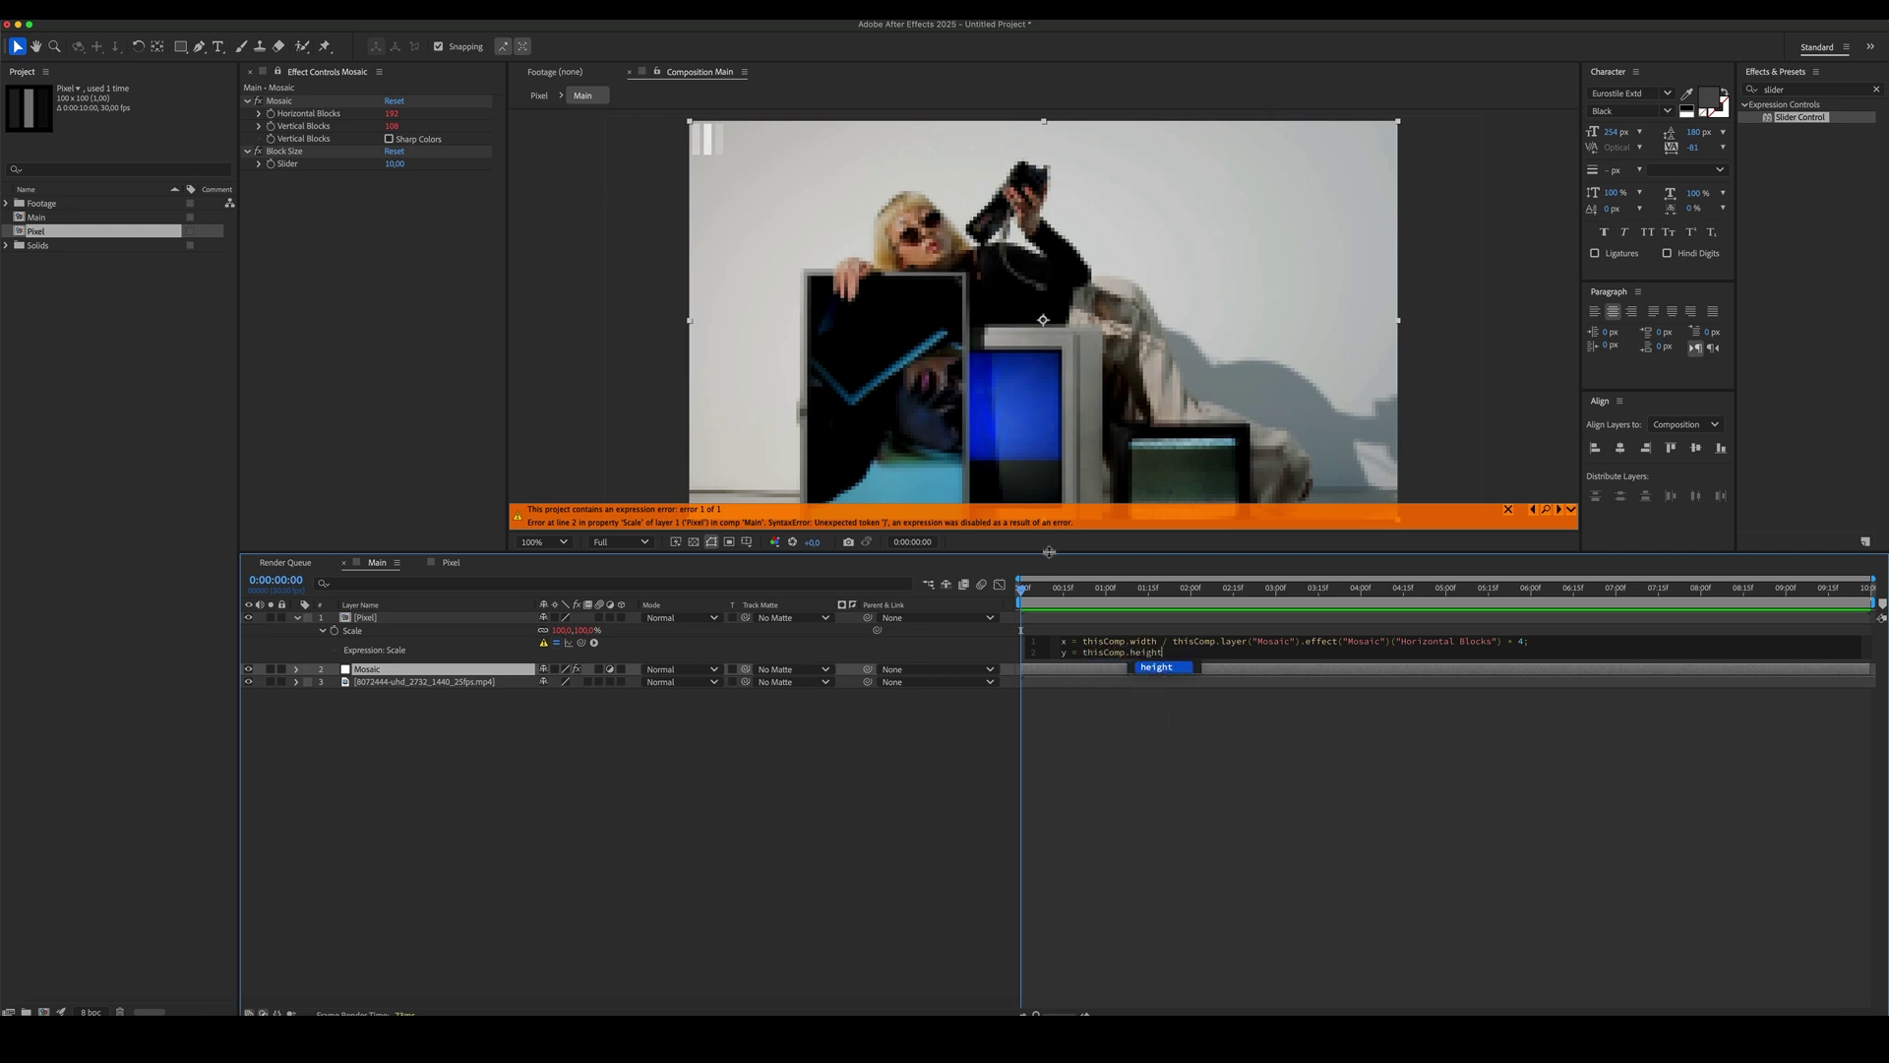
pyautogui.write(' /')
pyautogui.moveTo(585, 646); pyautogui.dragTo(313, 128)
pyautogui.write('*')
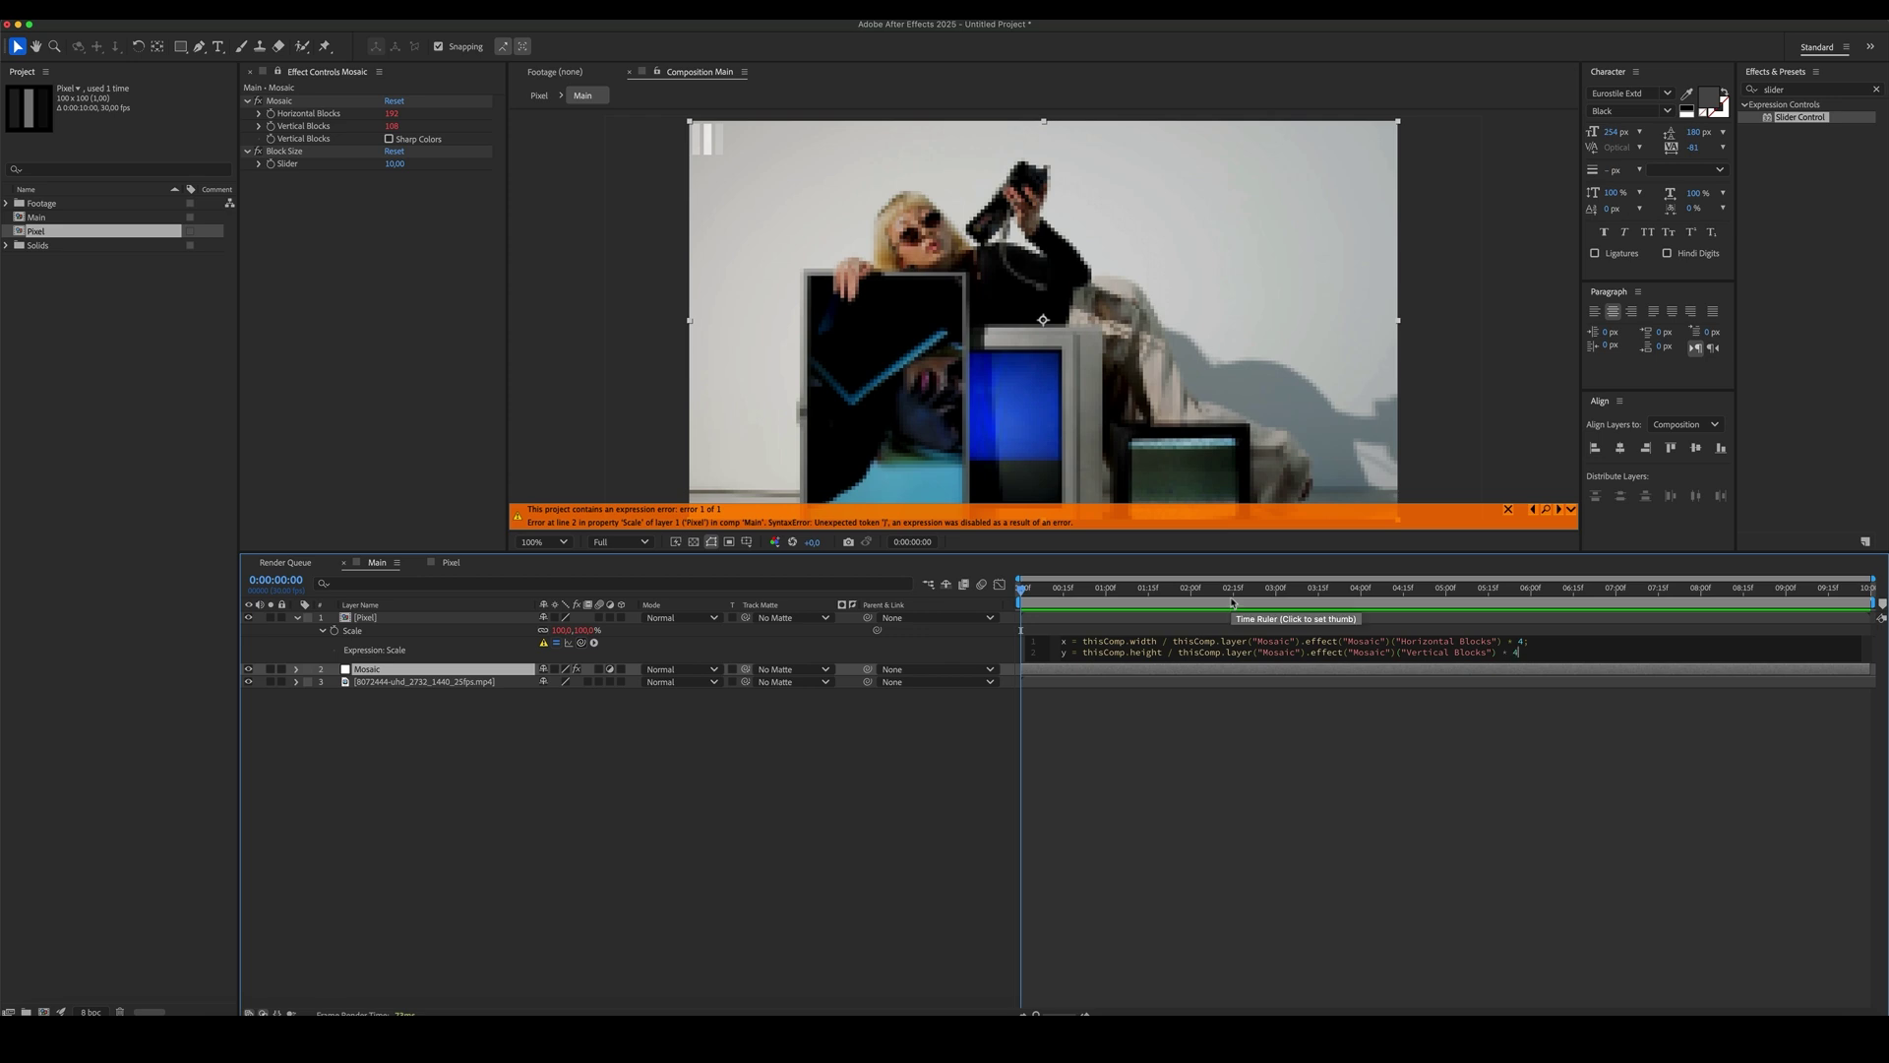
pyautogui.write(' 4;')
# - Finish the Pixel layer's Scale expression with the output line [x,y] and apply it
pyautogui.press('Return')
pyautogui.press('Return')
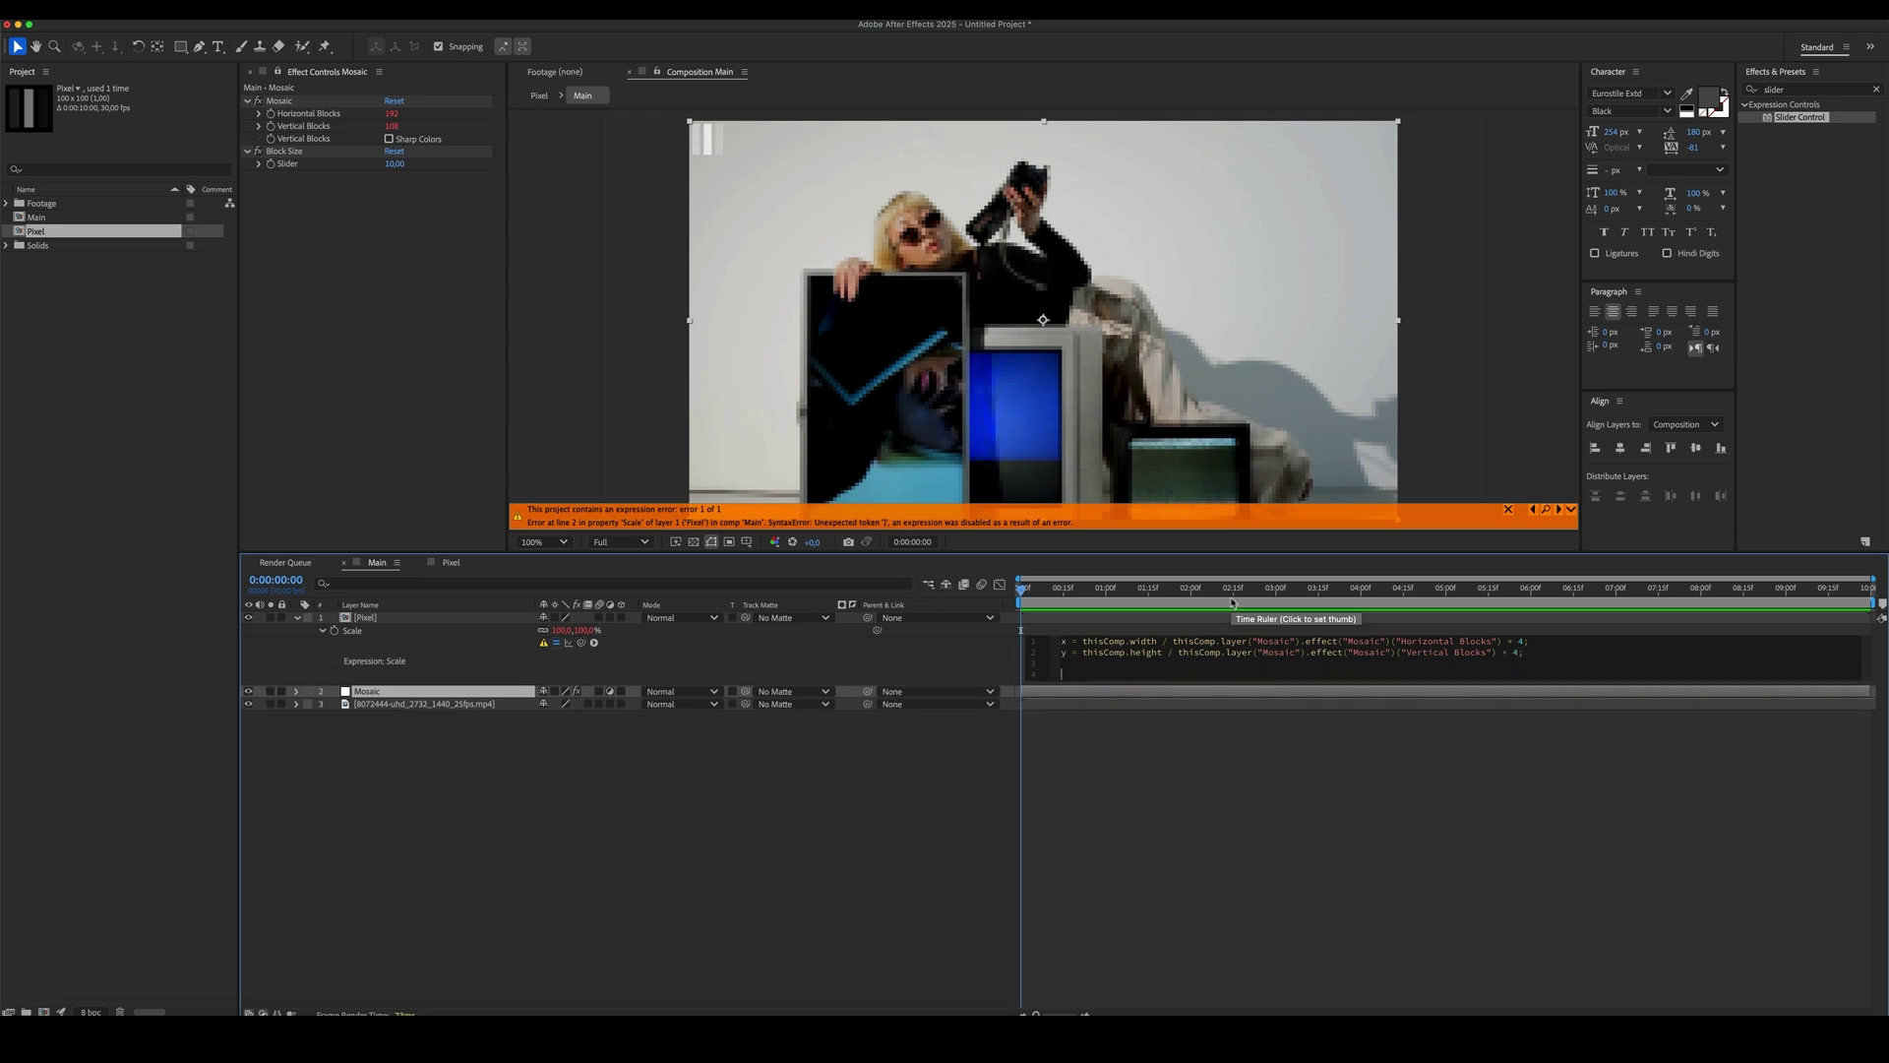
pyautogui.write('[x,y')
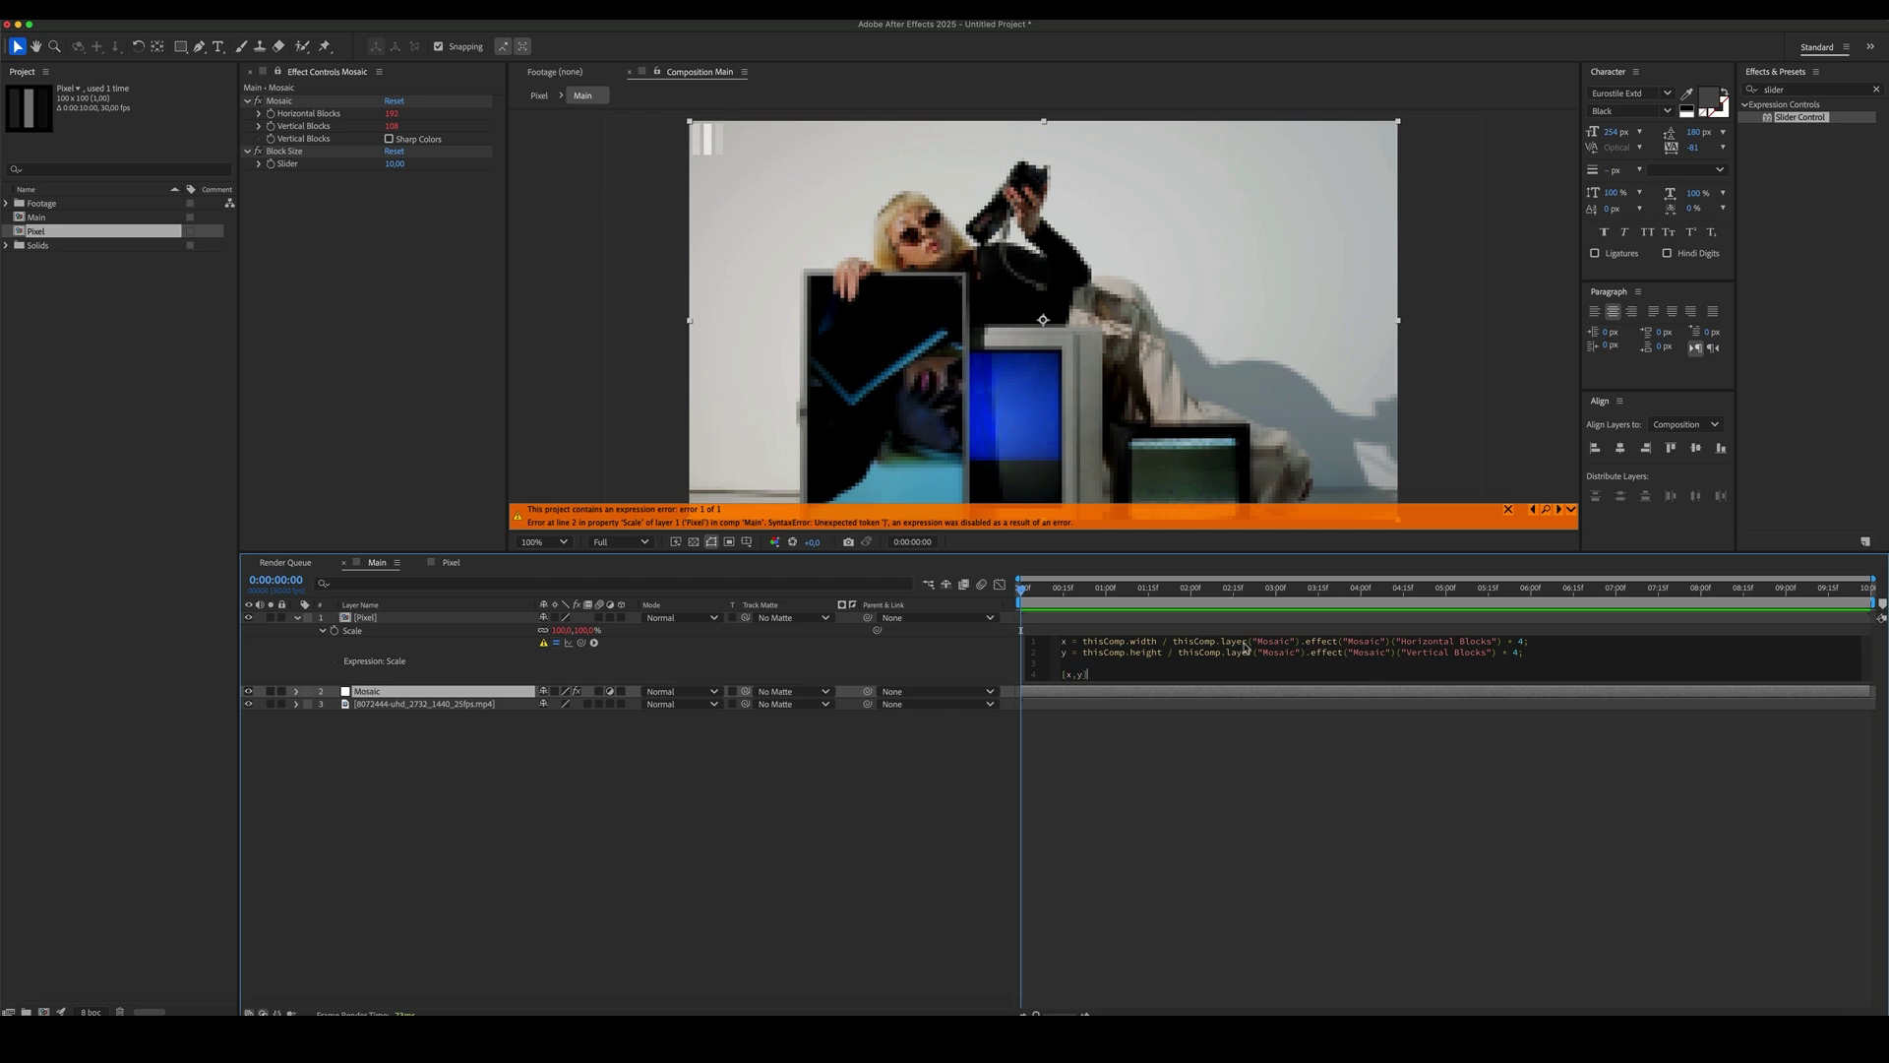
pyautogui.click(864, 827)
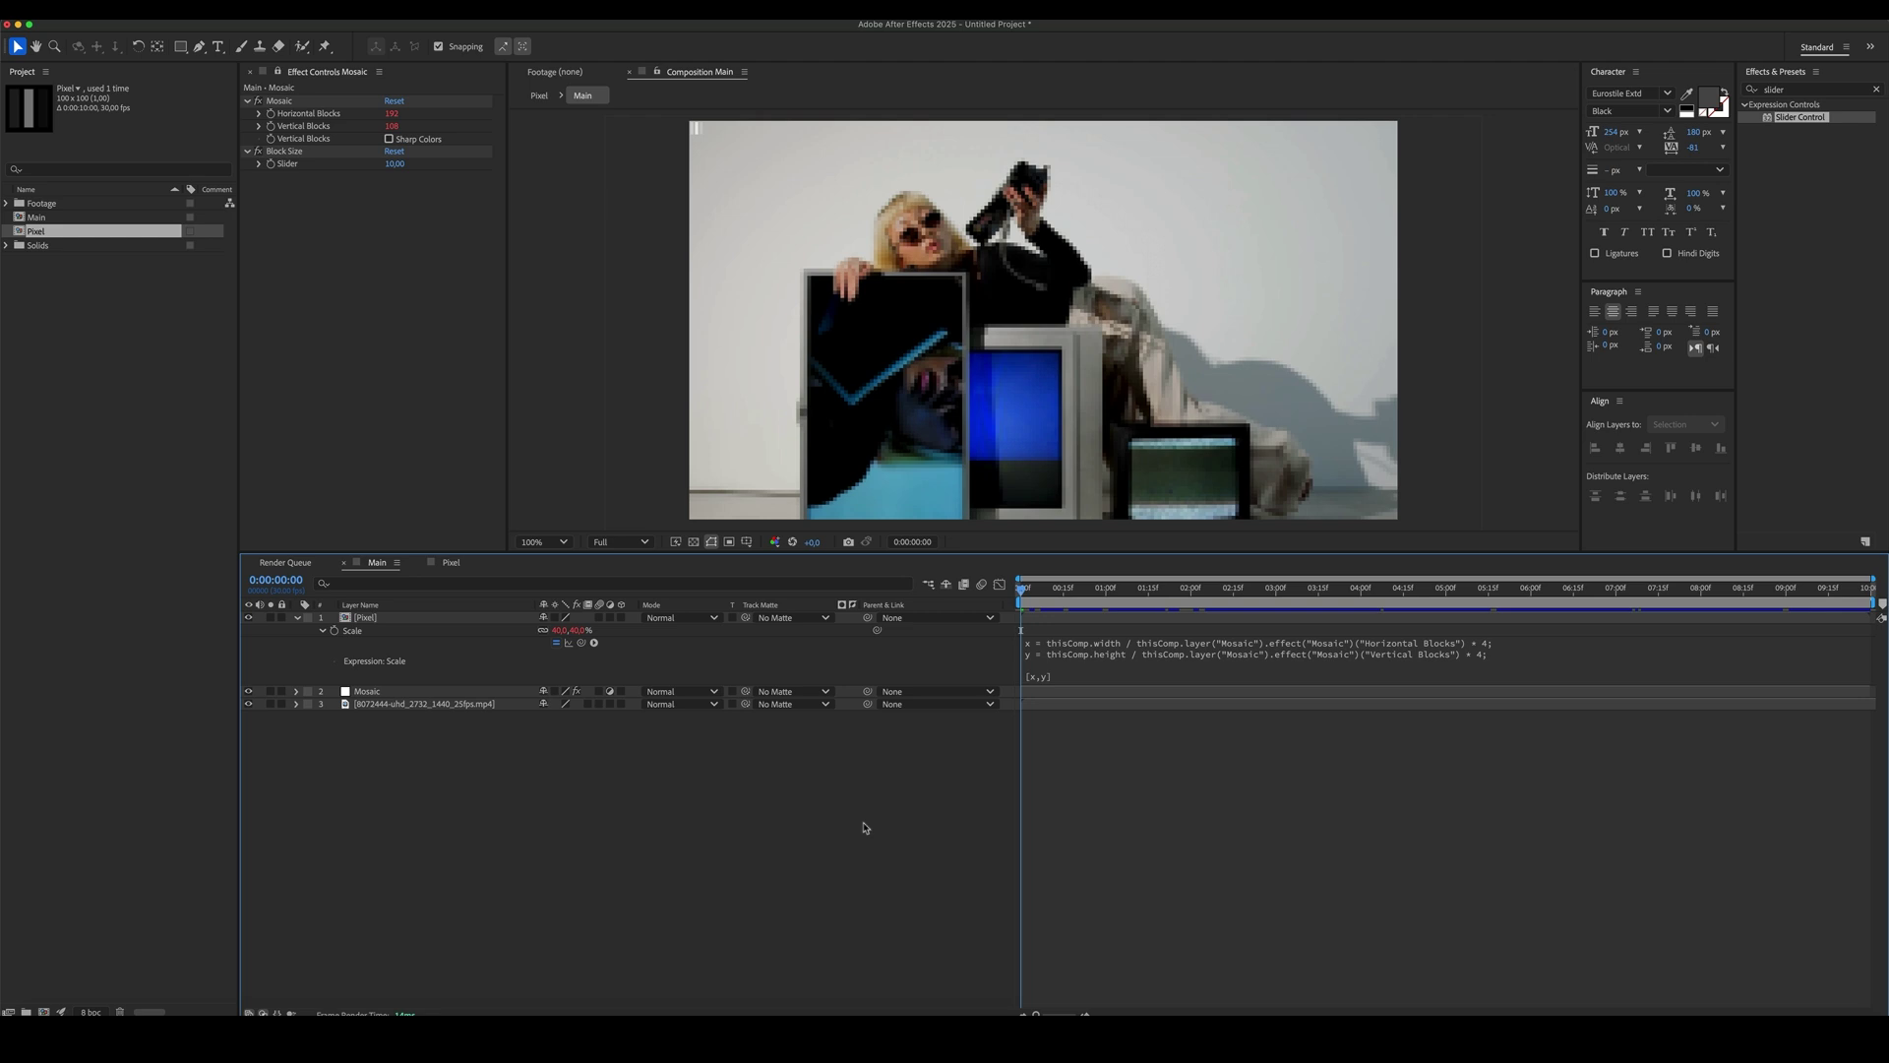
# - Find the CC RepeTile effect and apply it to the Pixel layer
pyautogui.doubleClick(1814, 90)
pyautogui.write('repetile')
pyautogui.doubleClick(1788, 118)
pyautogui.moveTo(1789, 118); pyautogui.dragTo(451, 618)
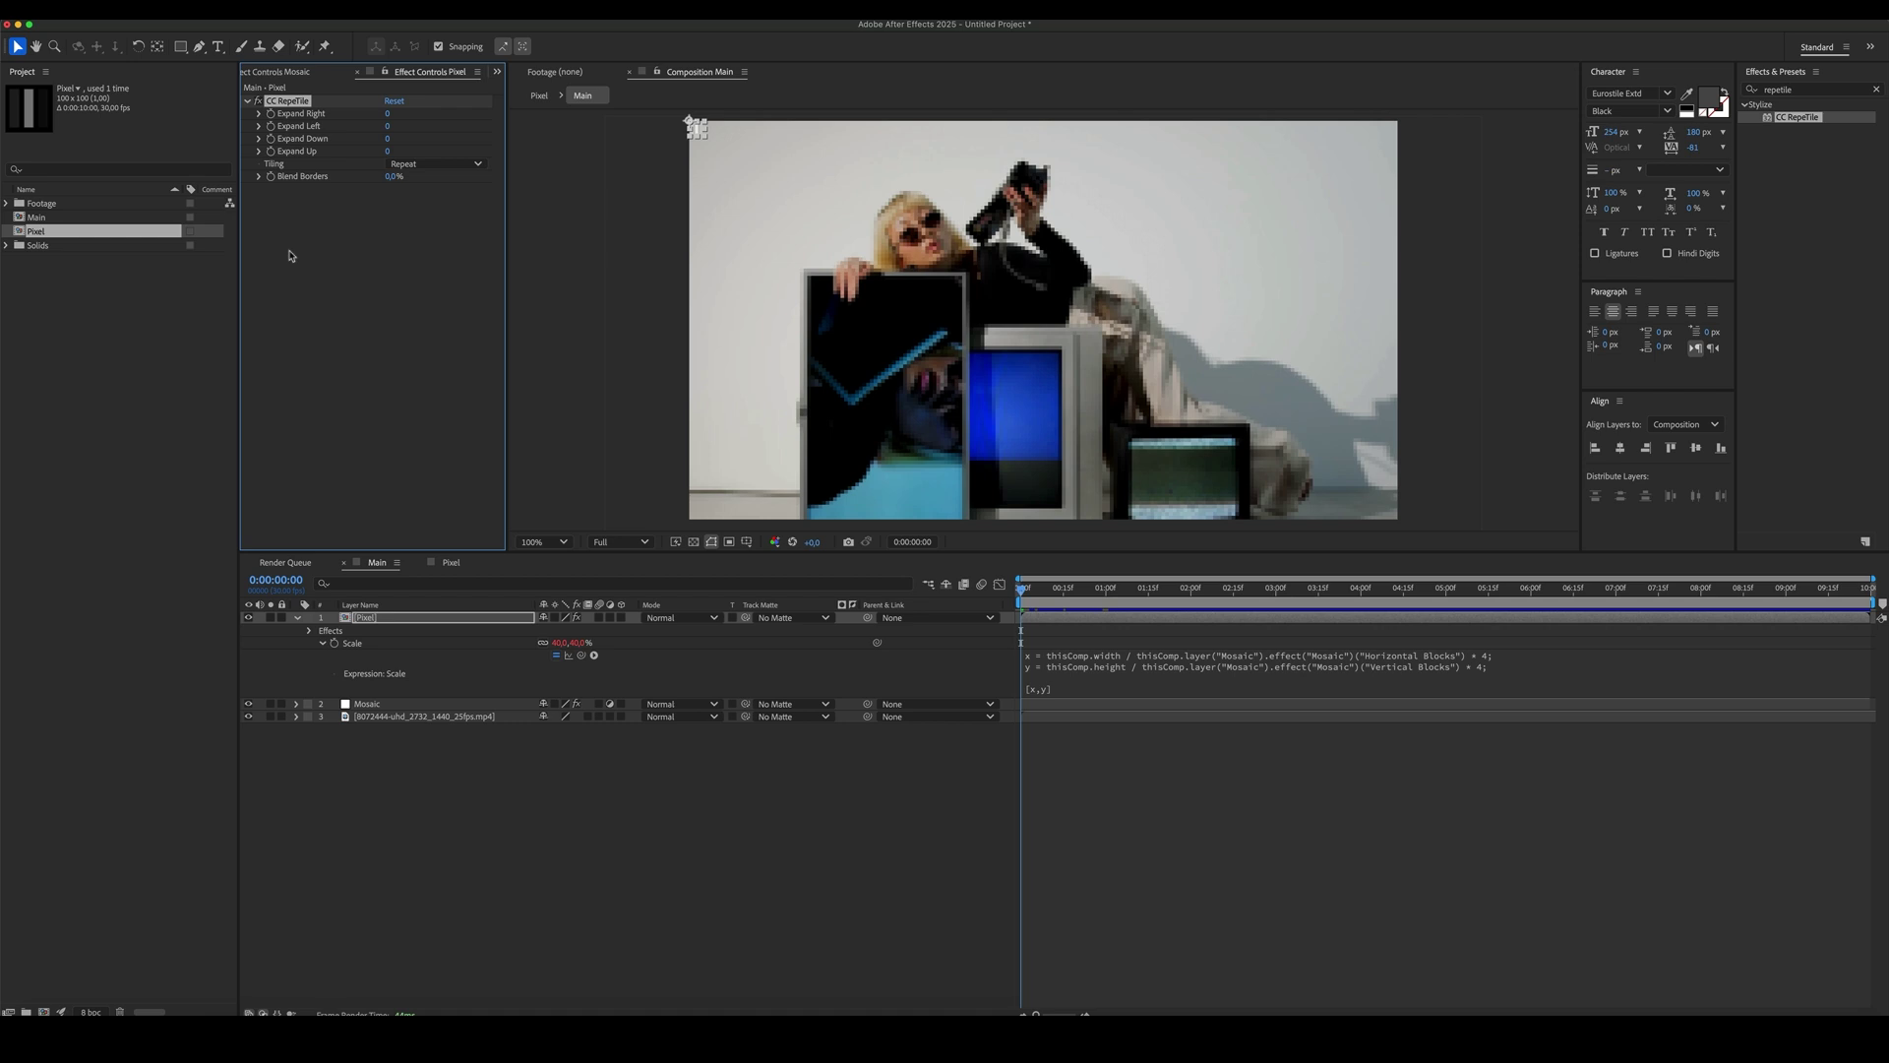
# - Give CC RepeTile's Expand Right the expression thisComp.width * (100 / transform.scale[0]) - width
pyautogui.keyDown('alt'); pyautogui.click(271, 114); pyautogui.keyUp('alt')
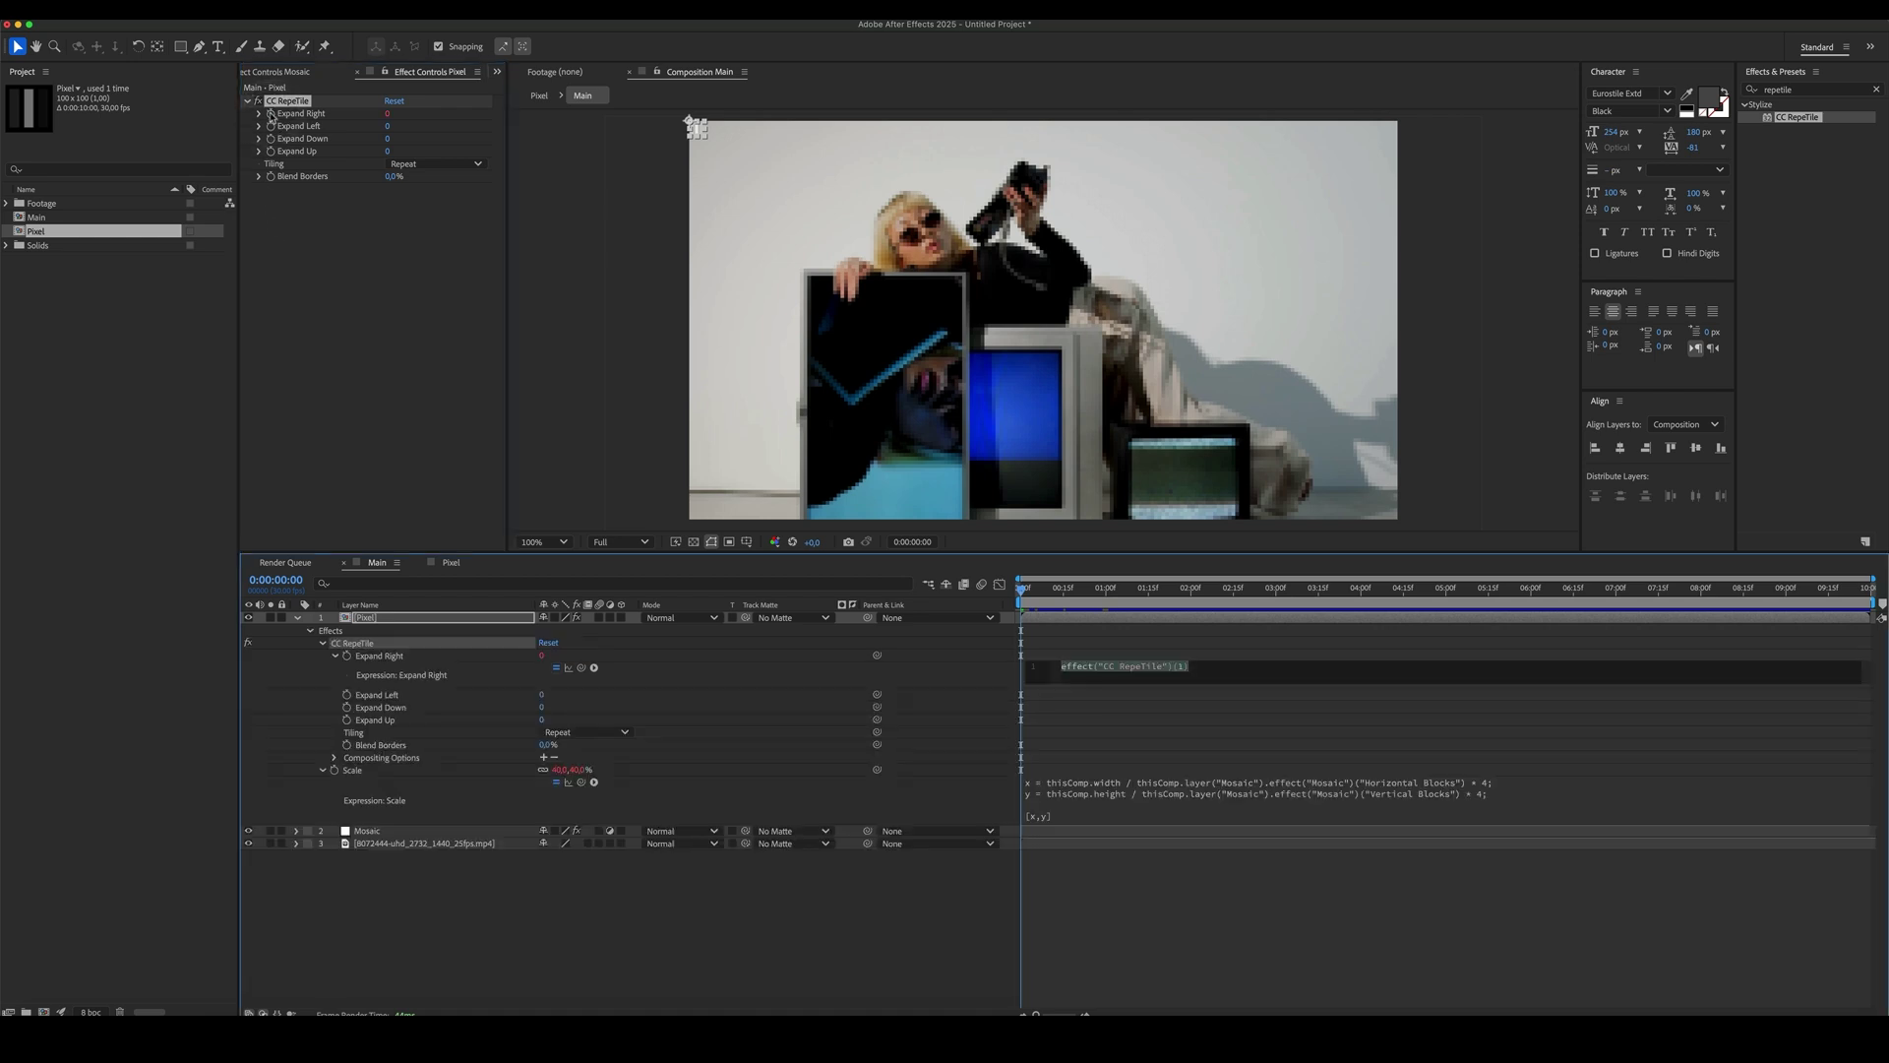
pyautogui.write('this')
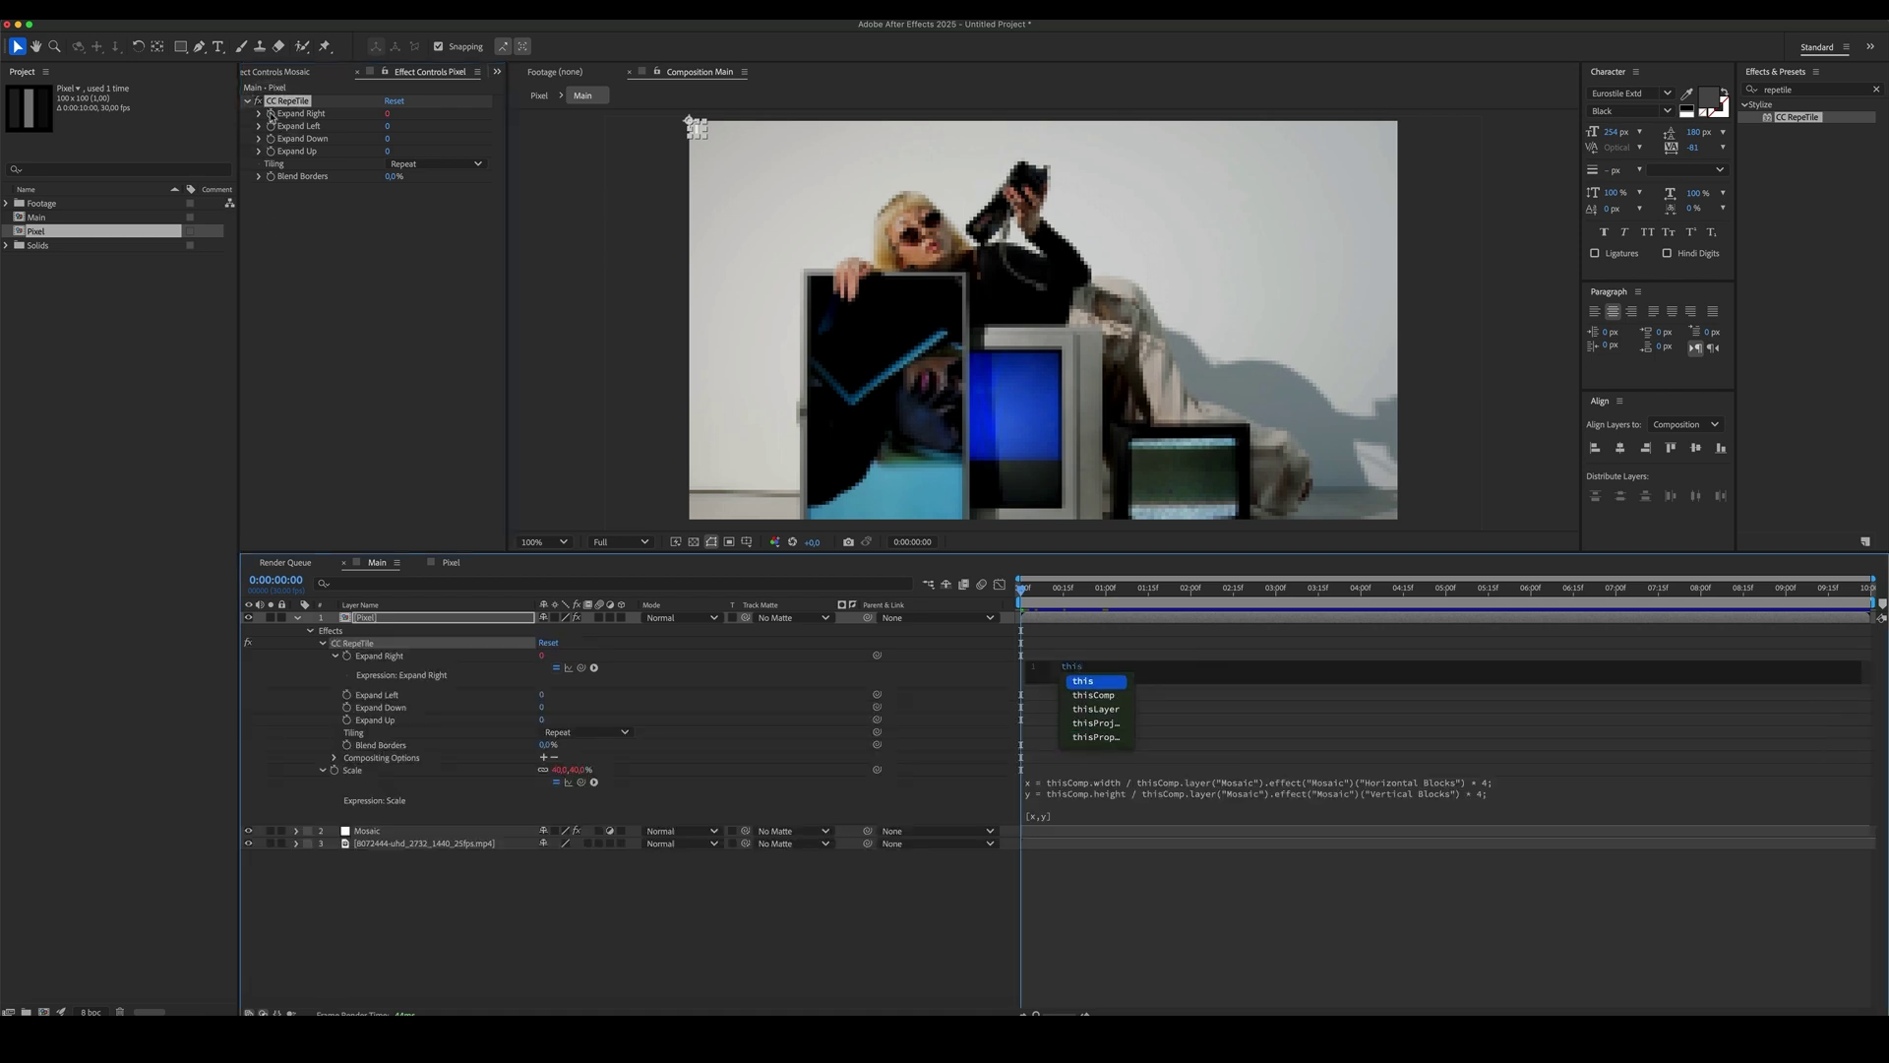
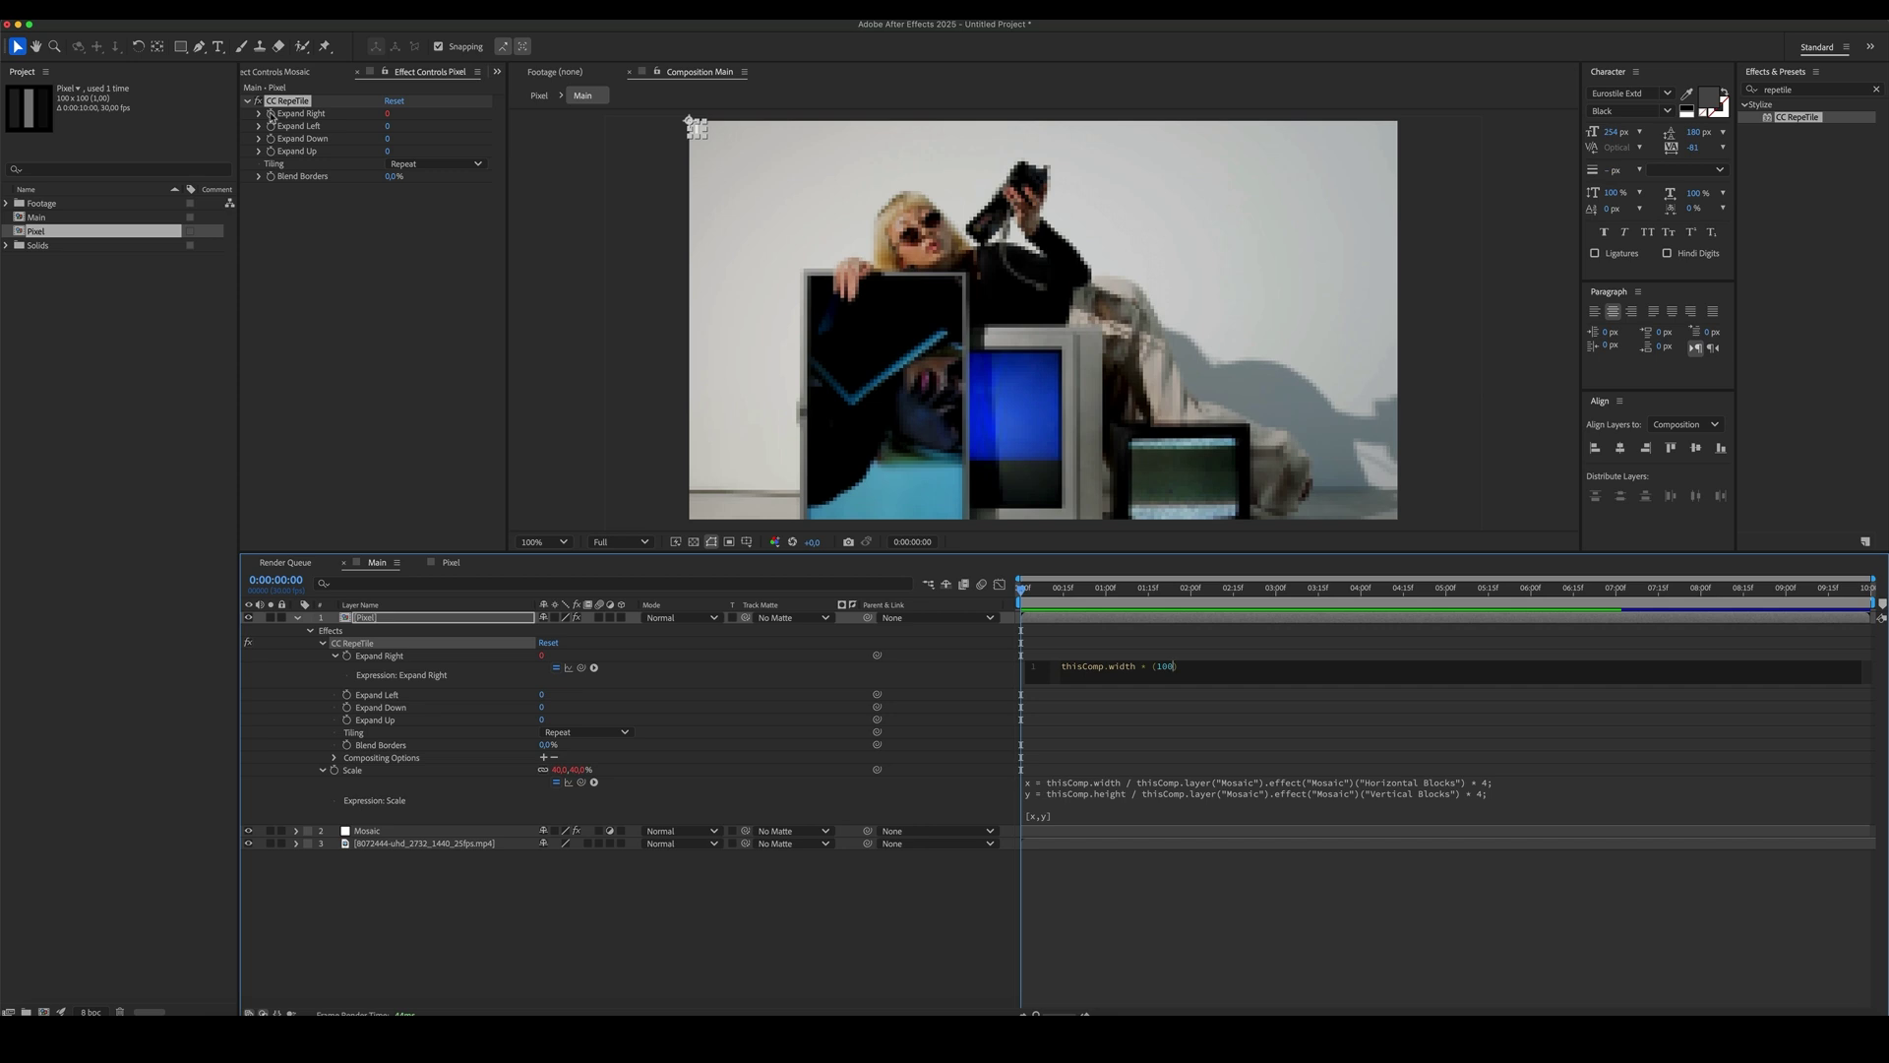
pyautogui.write('trans')
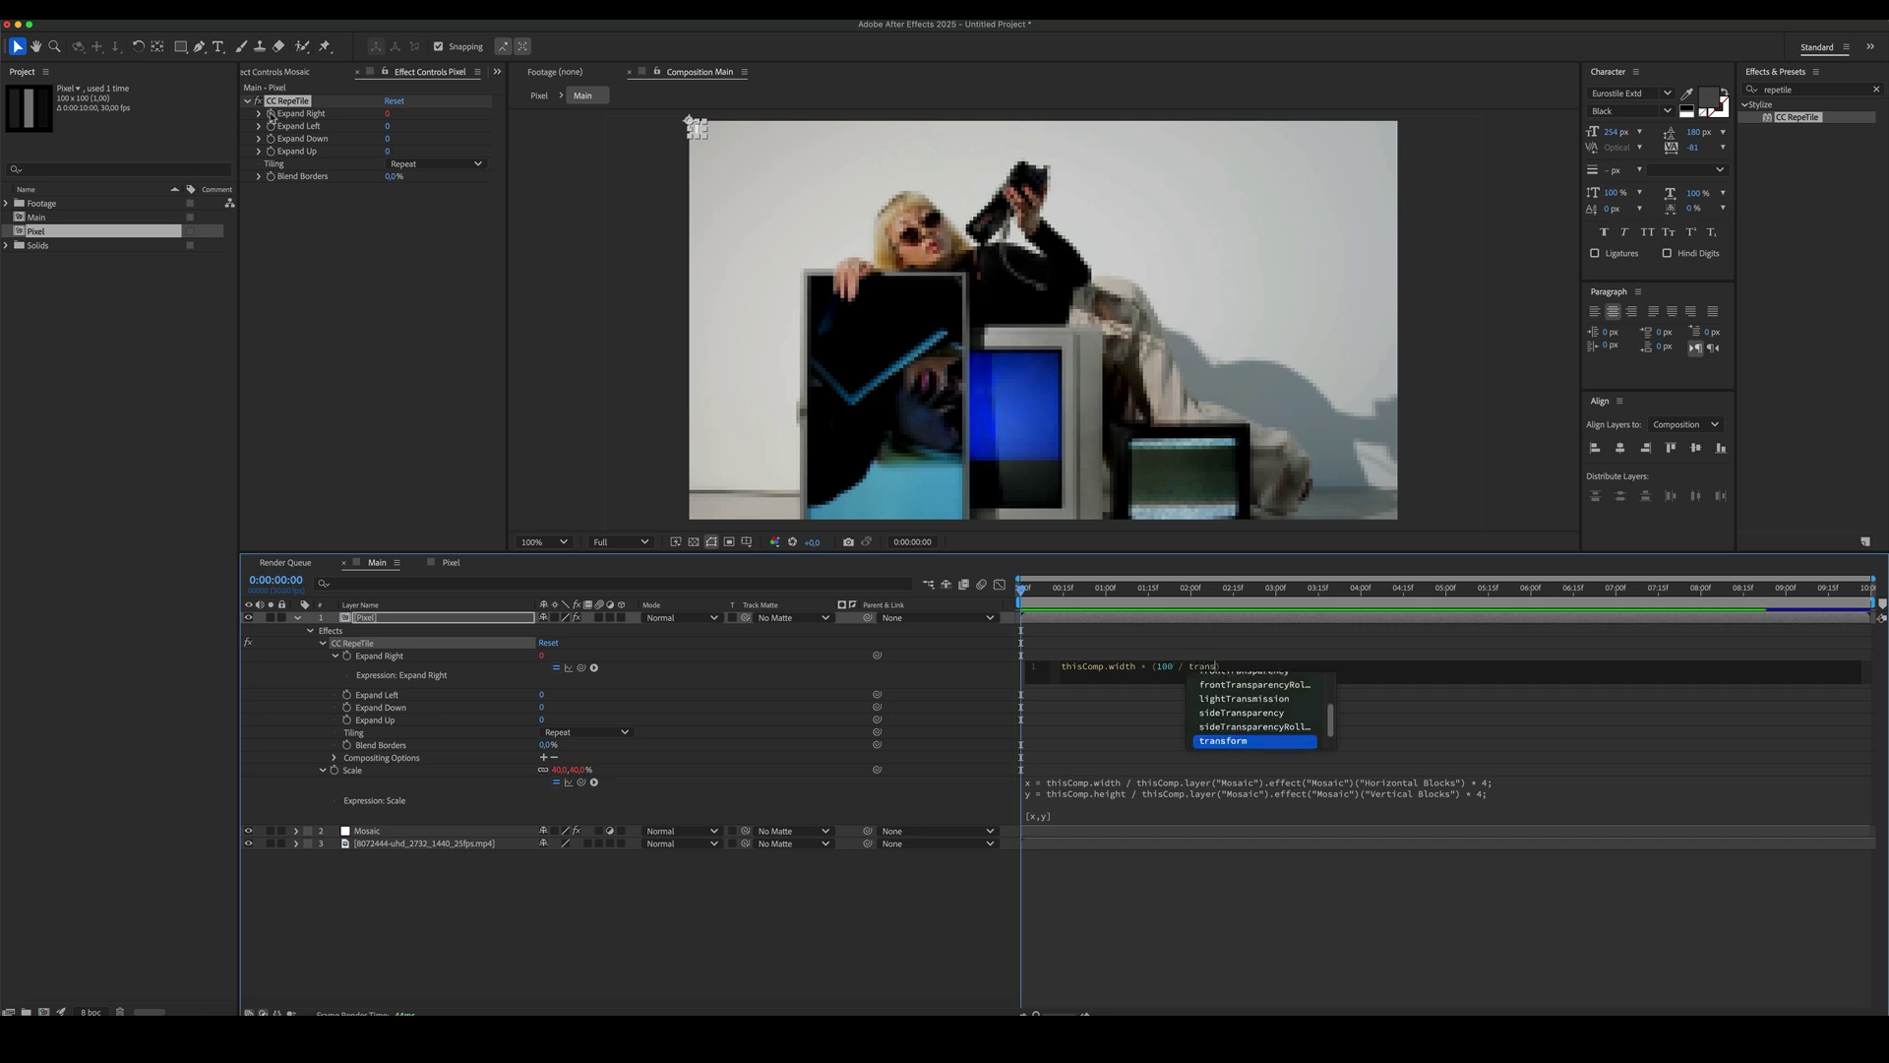
pyautogui.write('form.sc')
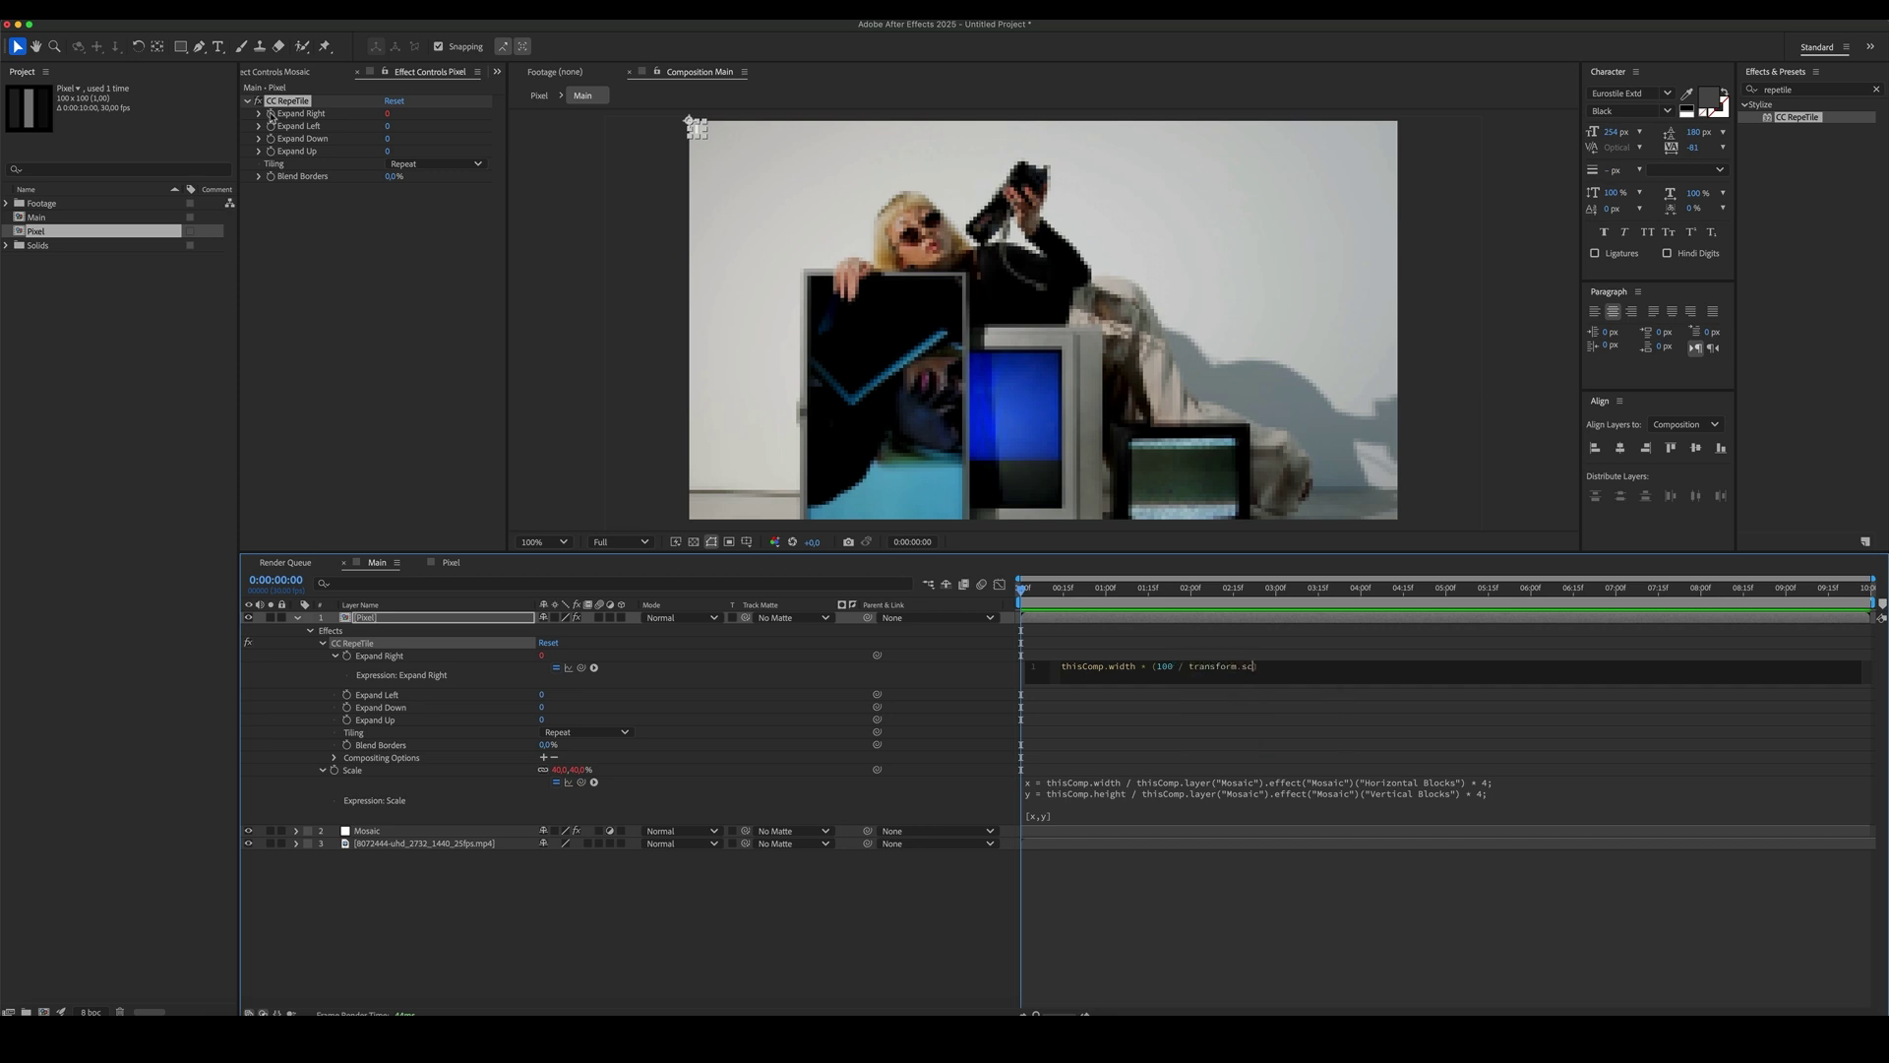
pyautogui.write('ale[0]) - width')
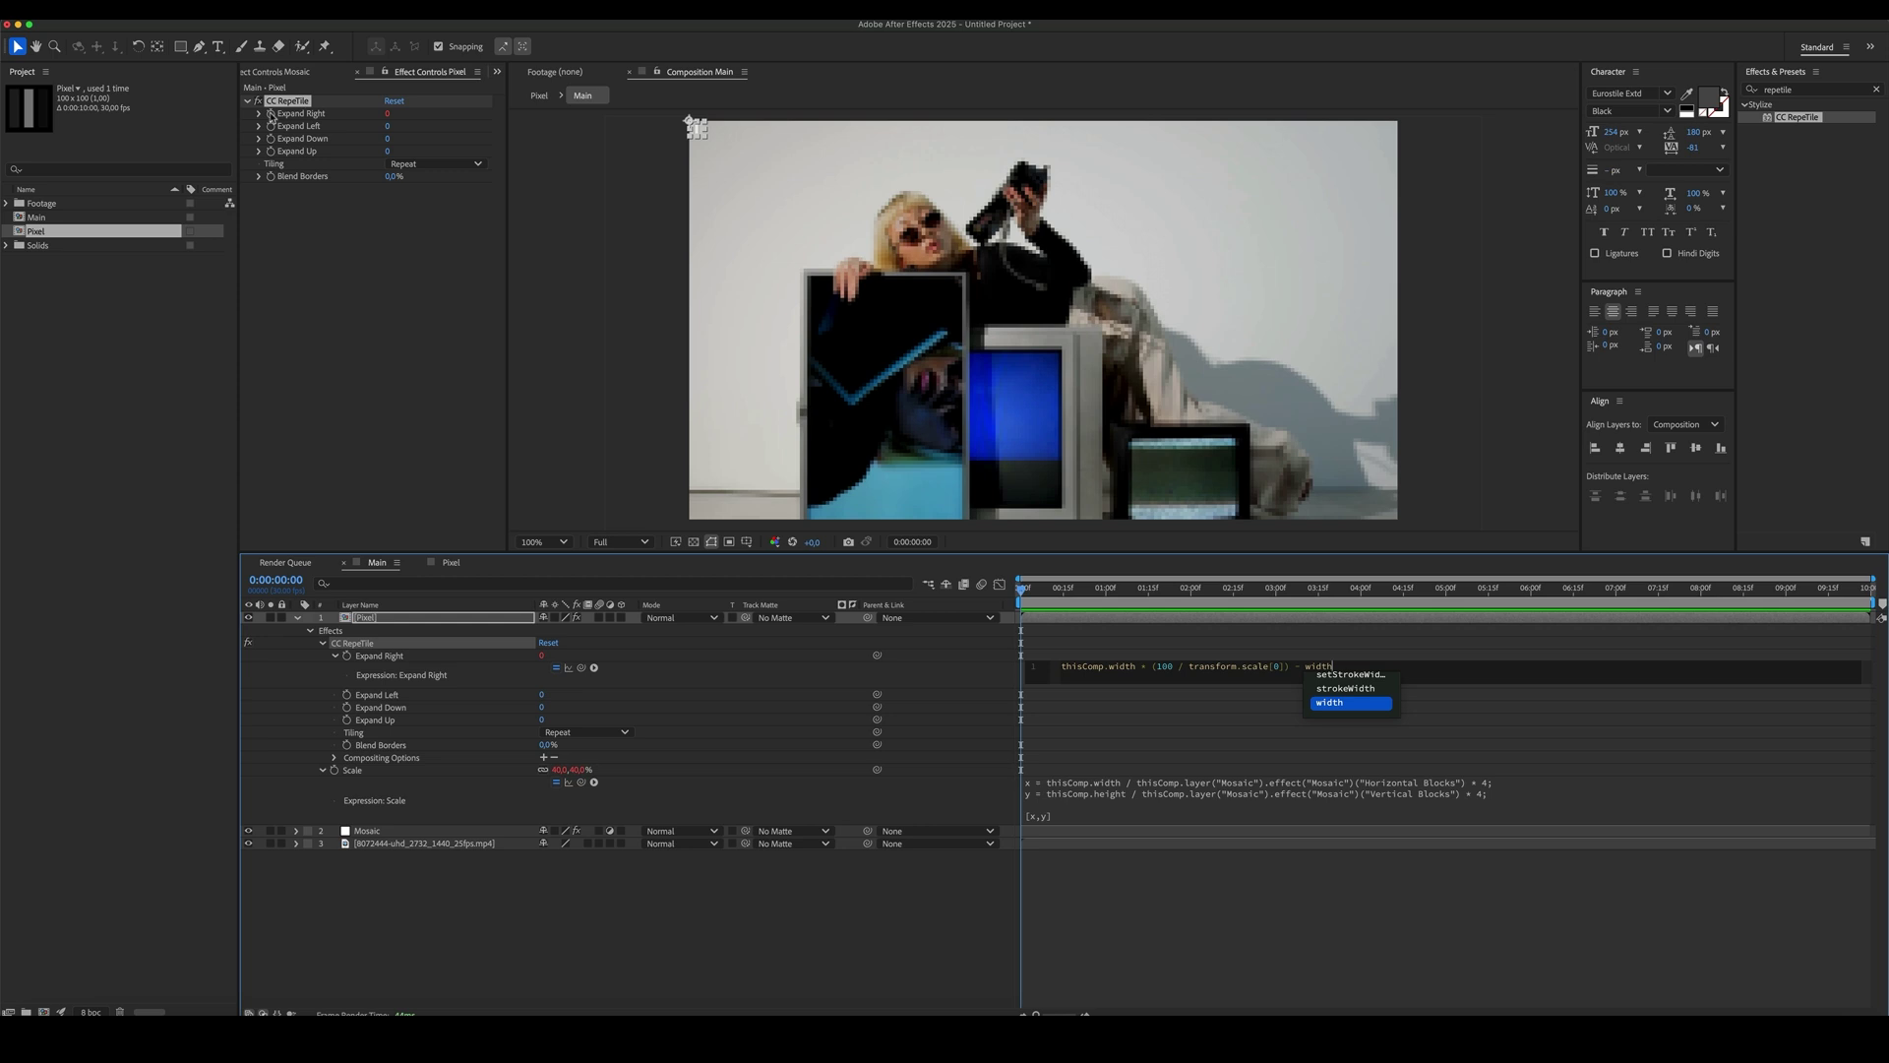
pyautogui.click(307, 706)
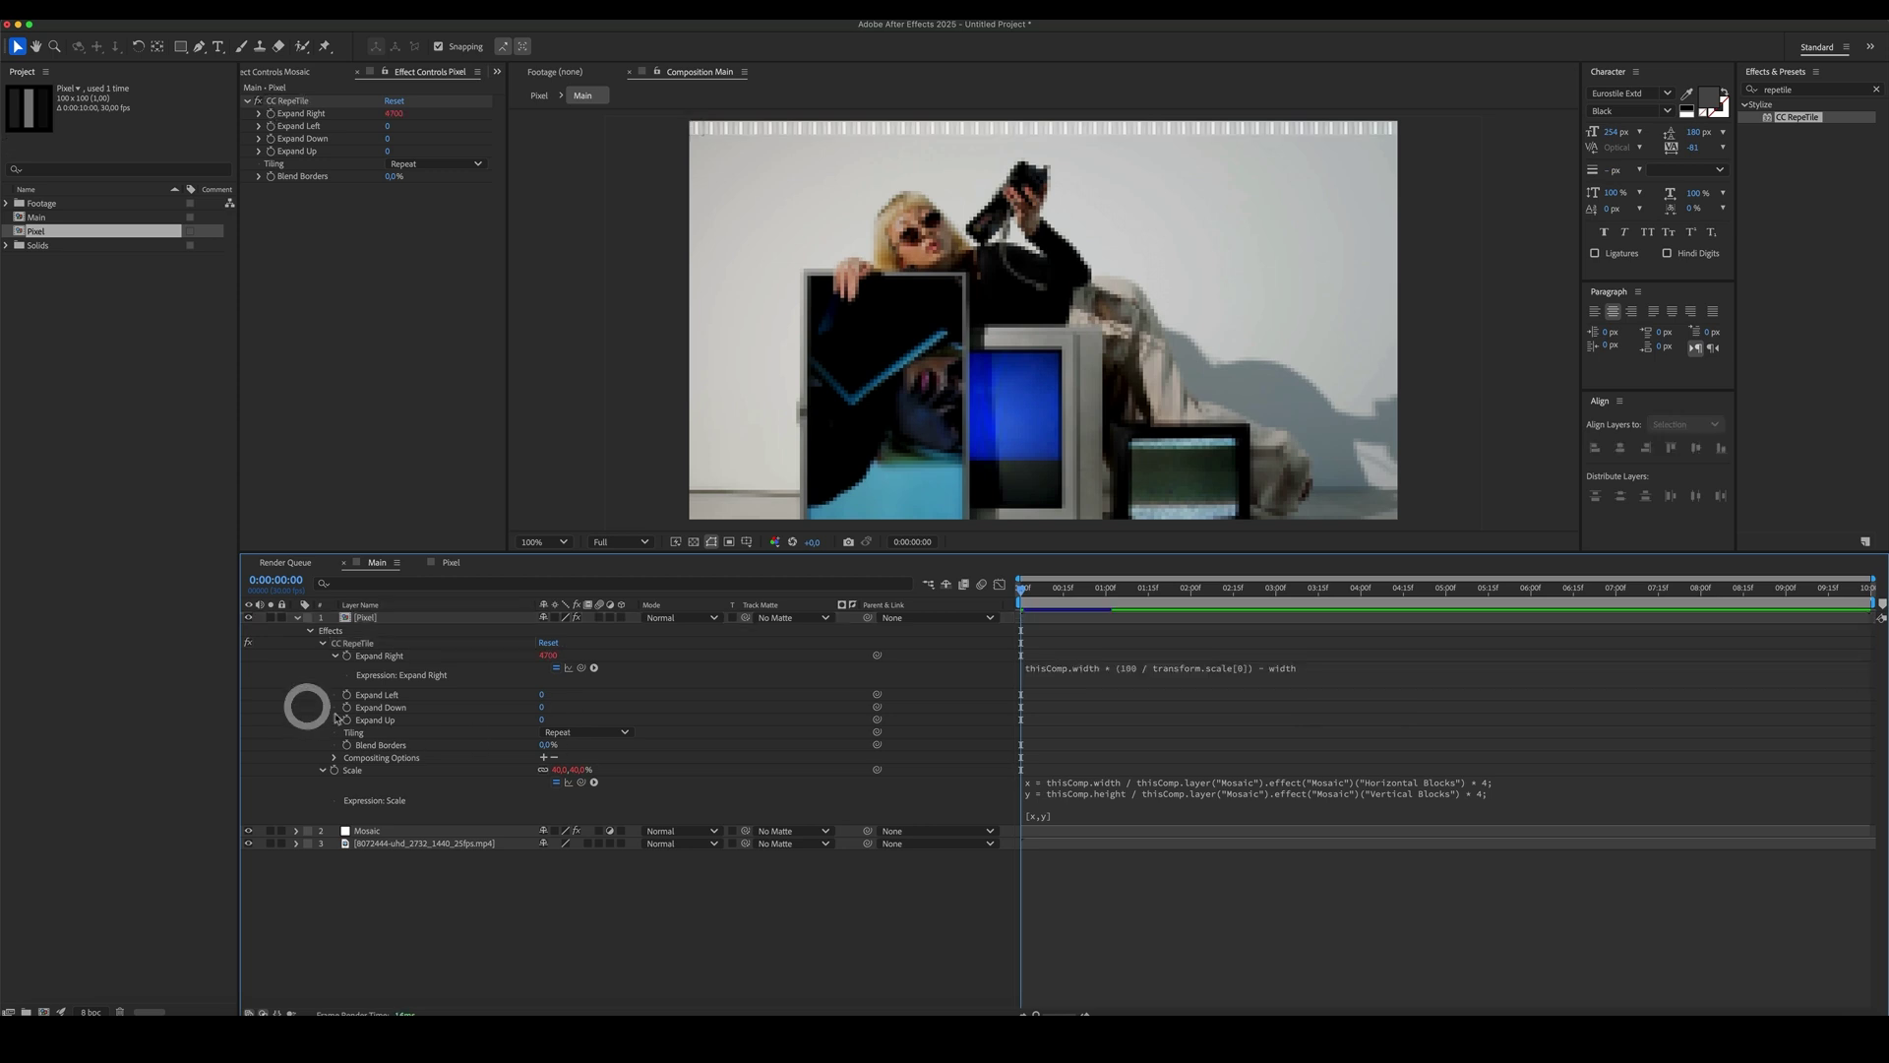
# - Give CC RepeTile's Expand Down the expression thisComp.height * (100 / transform.scale[1]) - height
pyautogui.keyDown('alt'); pyautogui.click(346, 707); pyautogui.keyUp('alt')
pyautogui.write('this')
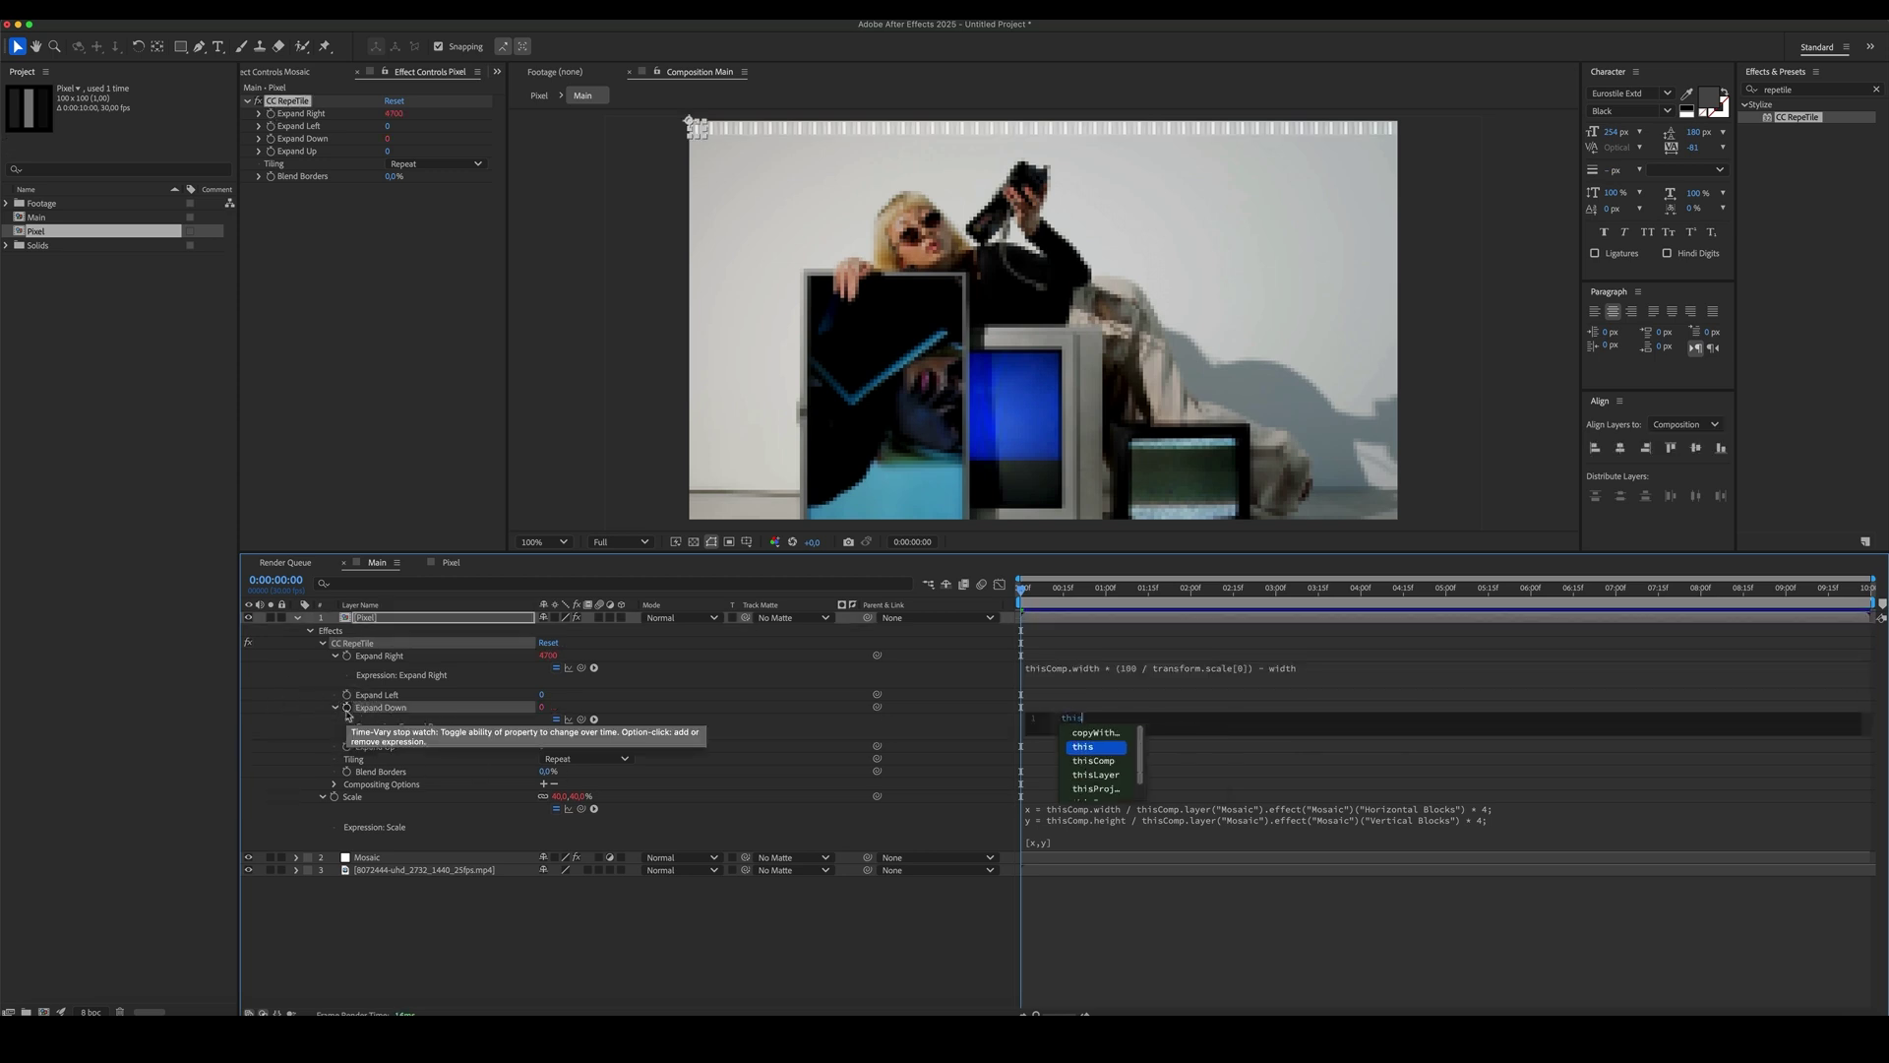
pyautogui.write('Comp.h')
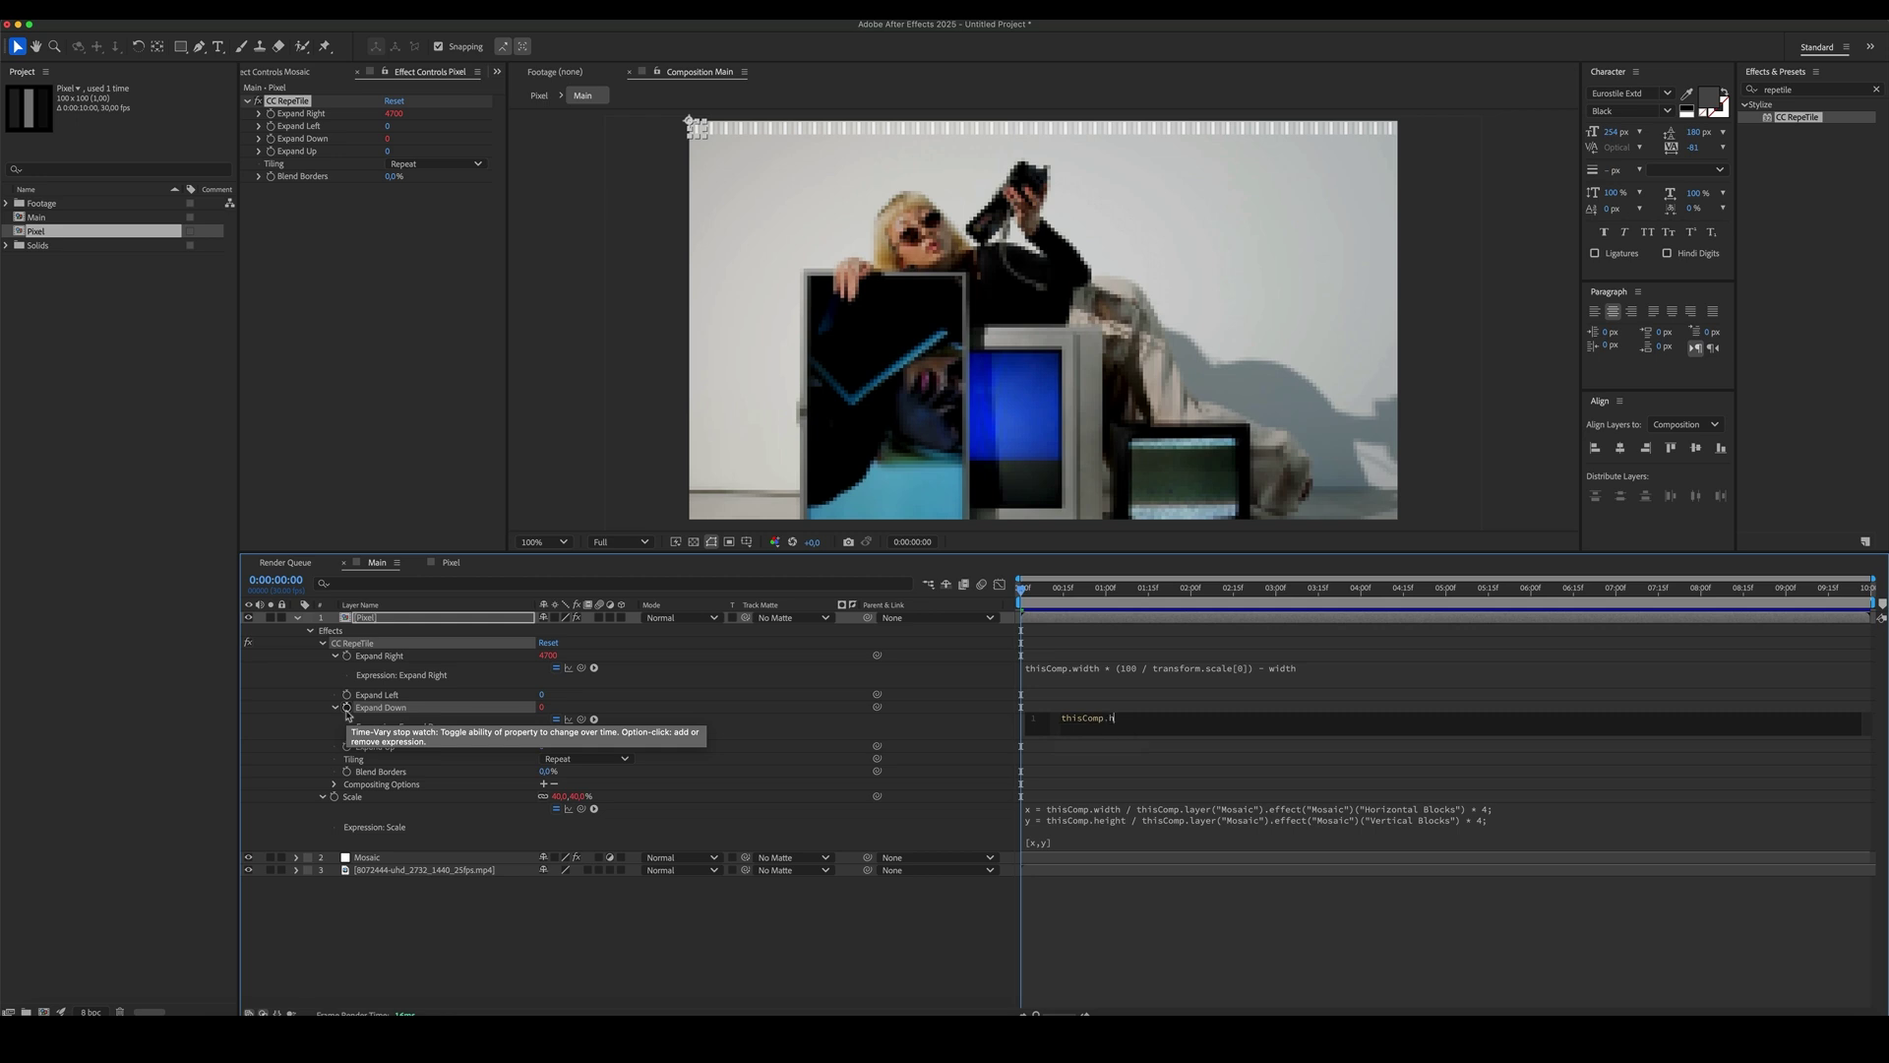
pyautogui.write('eight')
pyautogui.write('* (100 / tr')
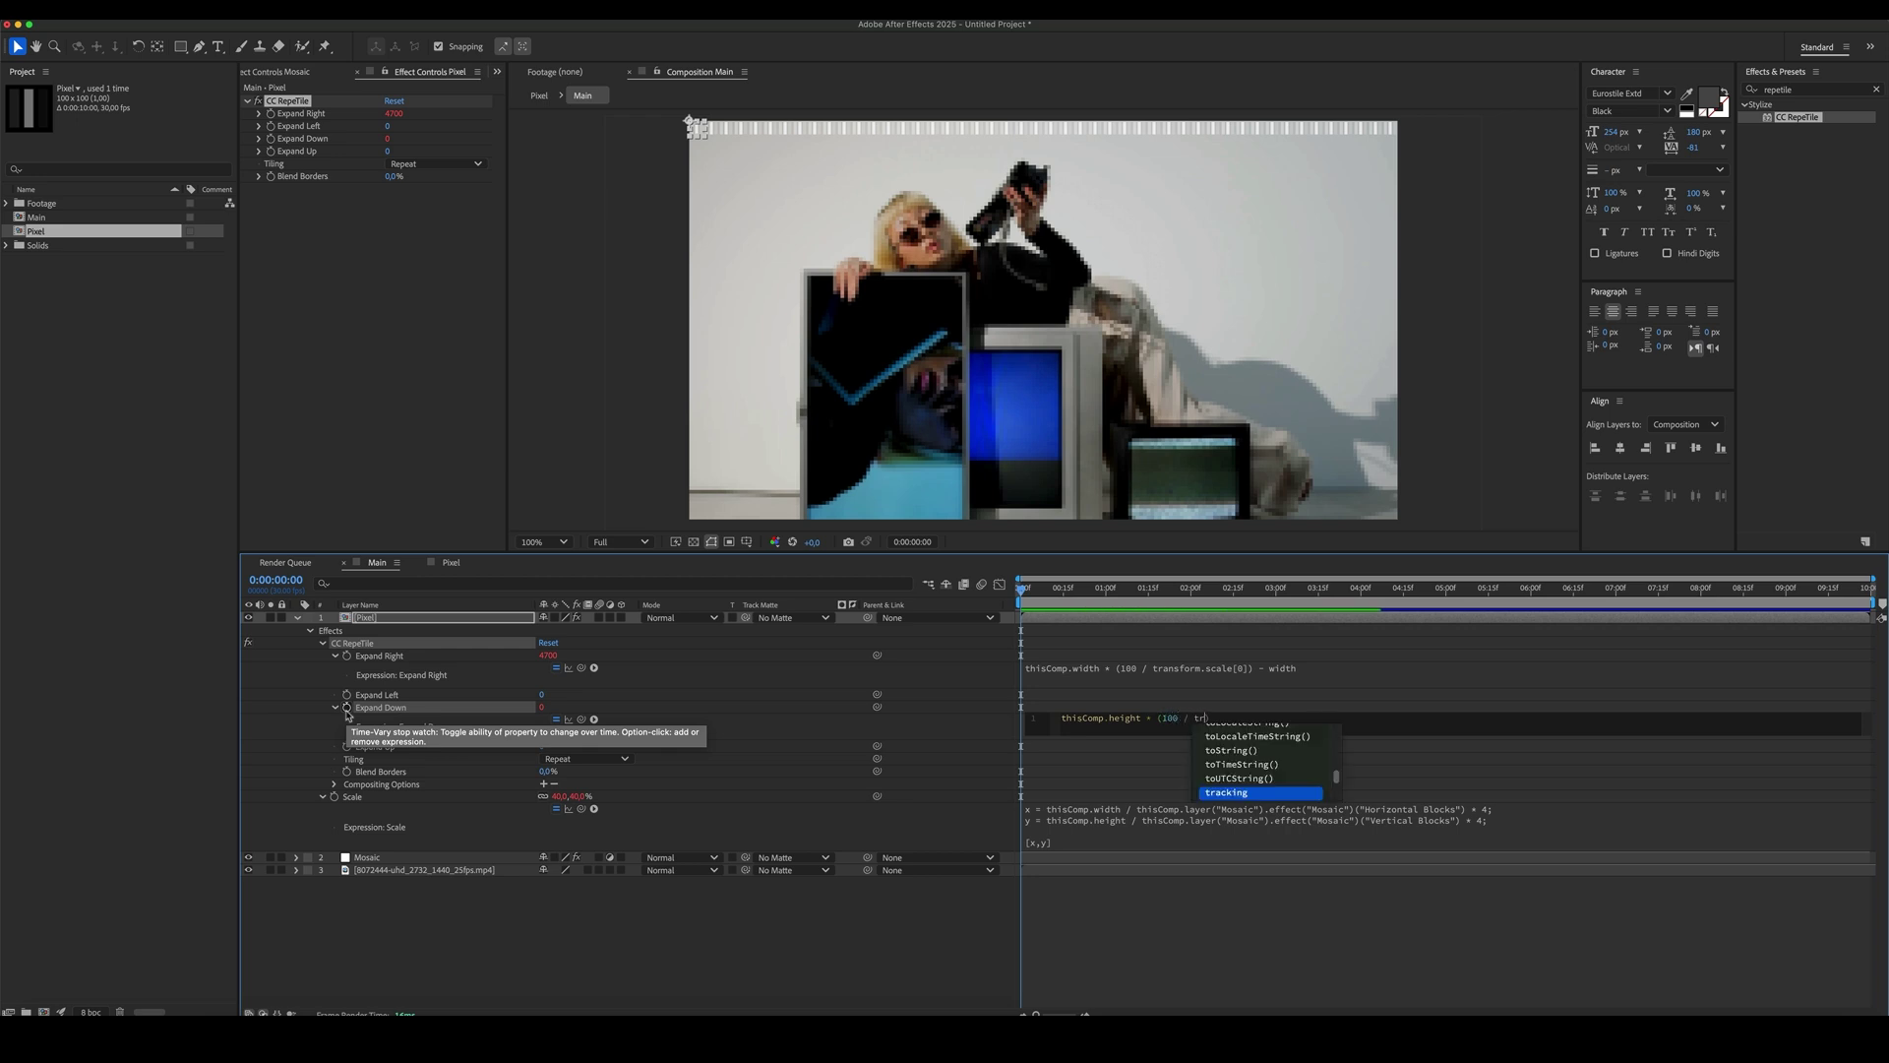
pyautogui.write('an')
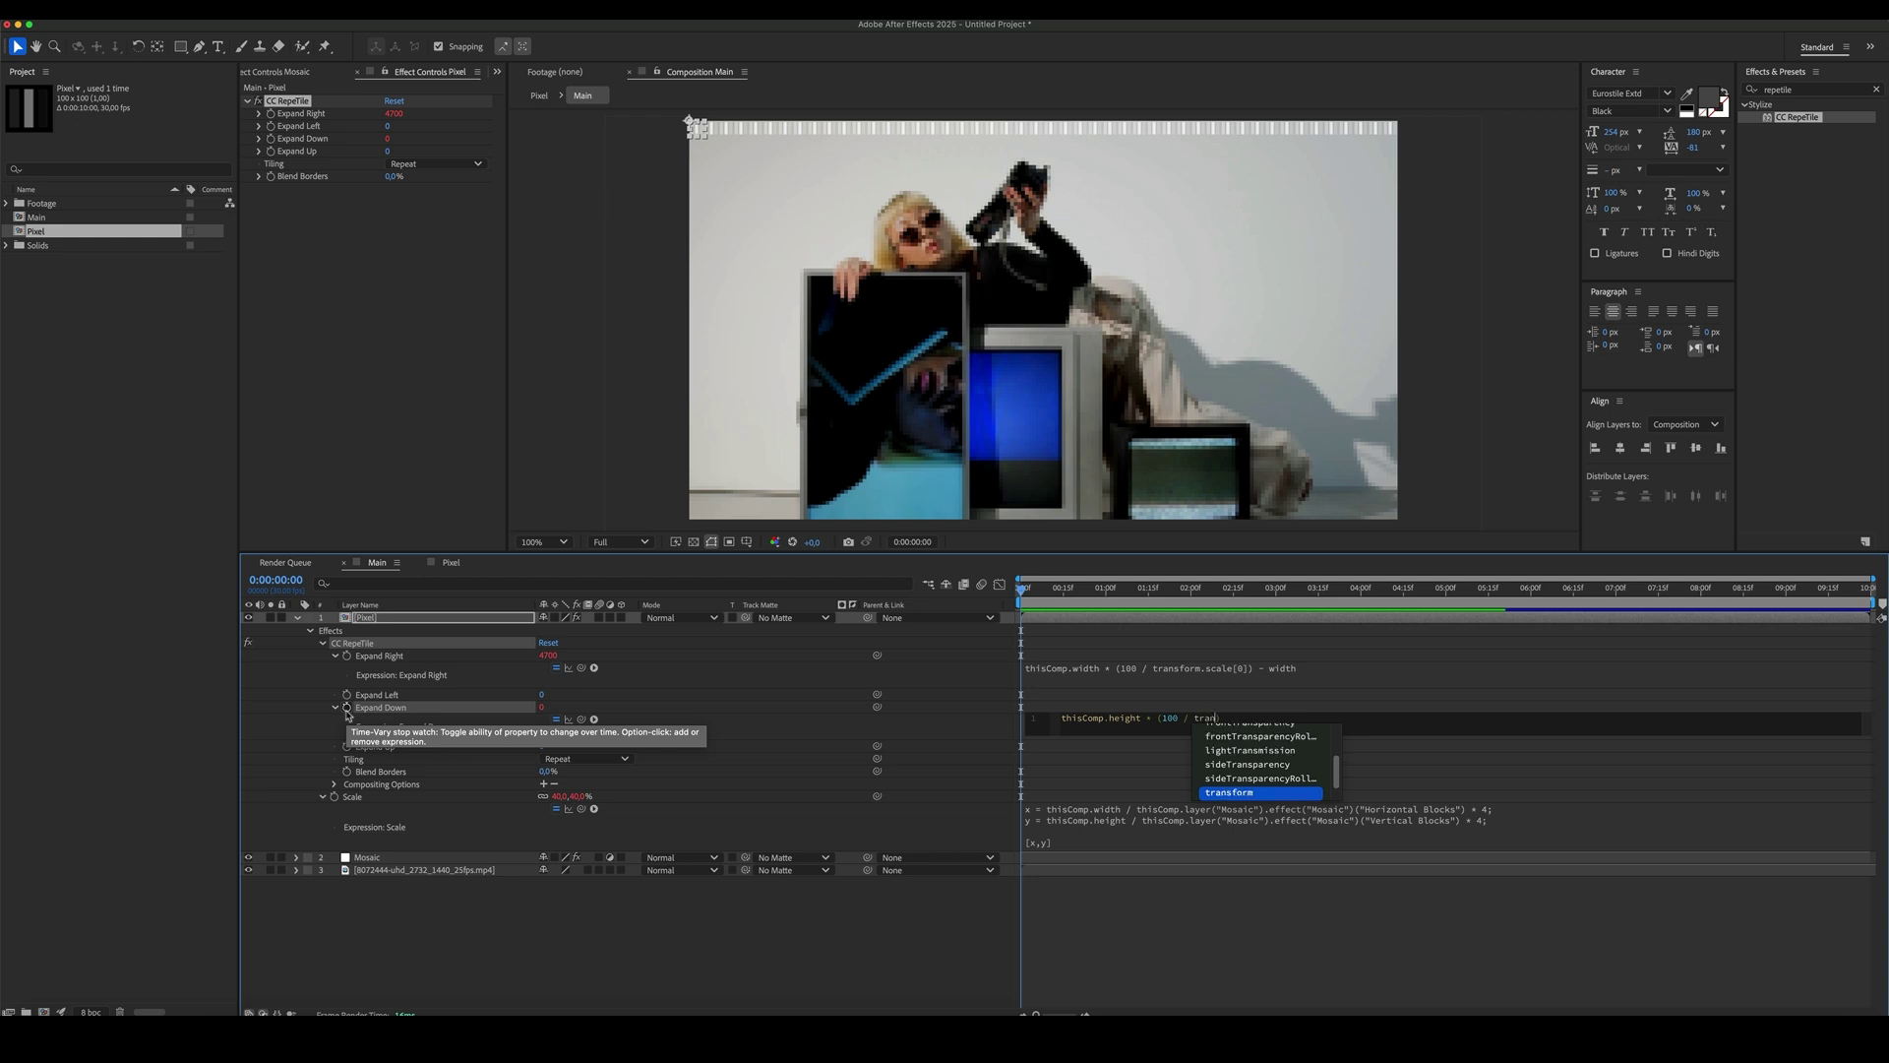
pyautogui.write('sform.s')
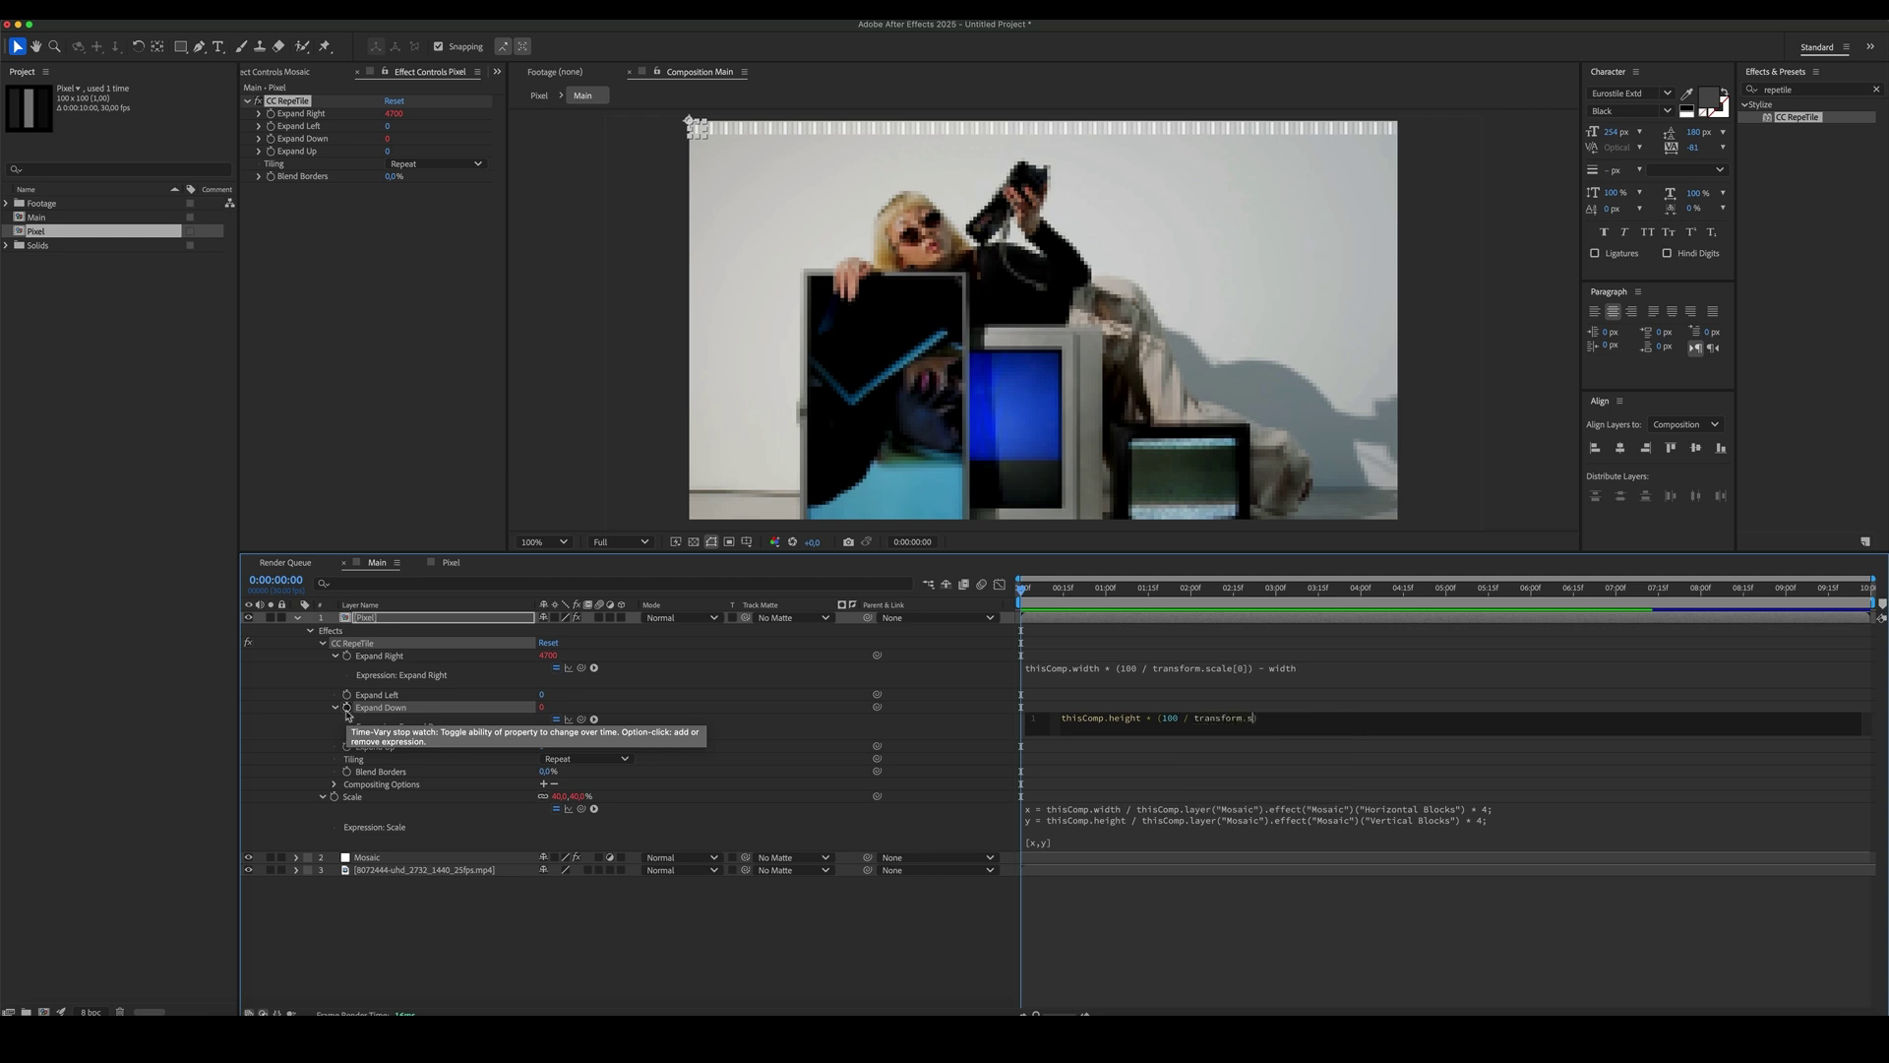
pyautogui.write('cale[1]')
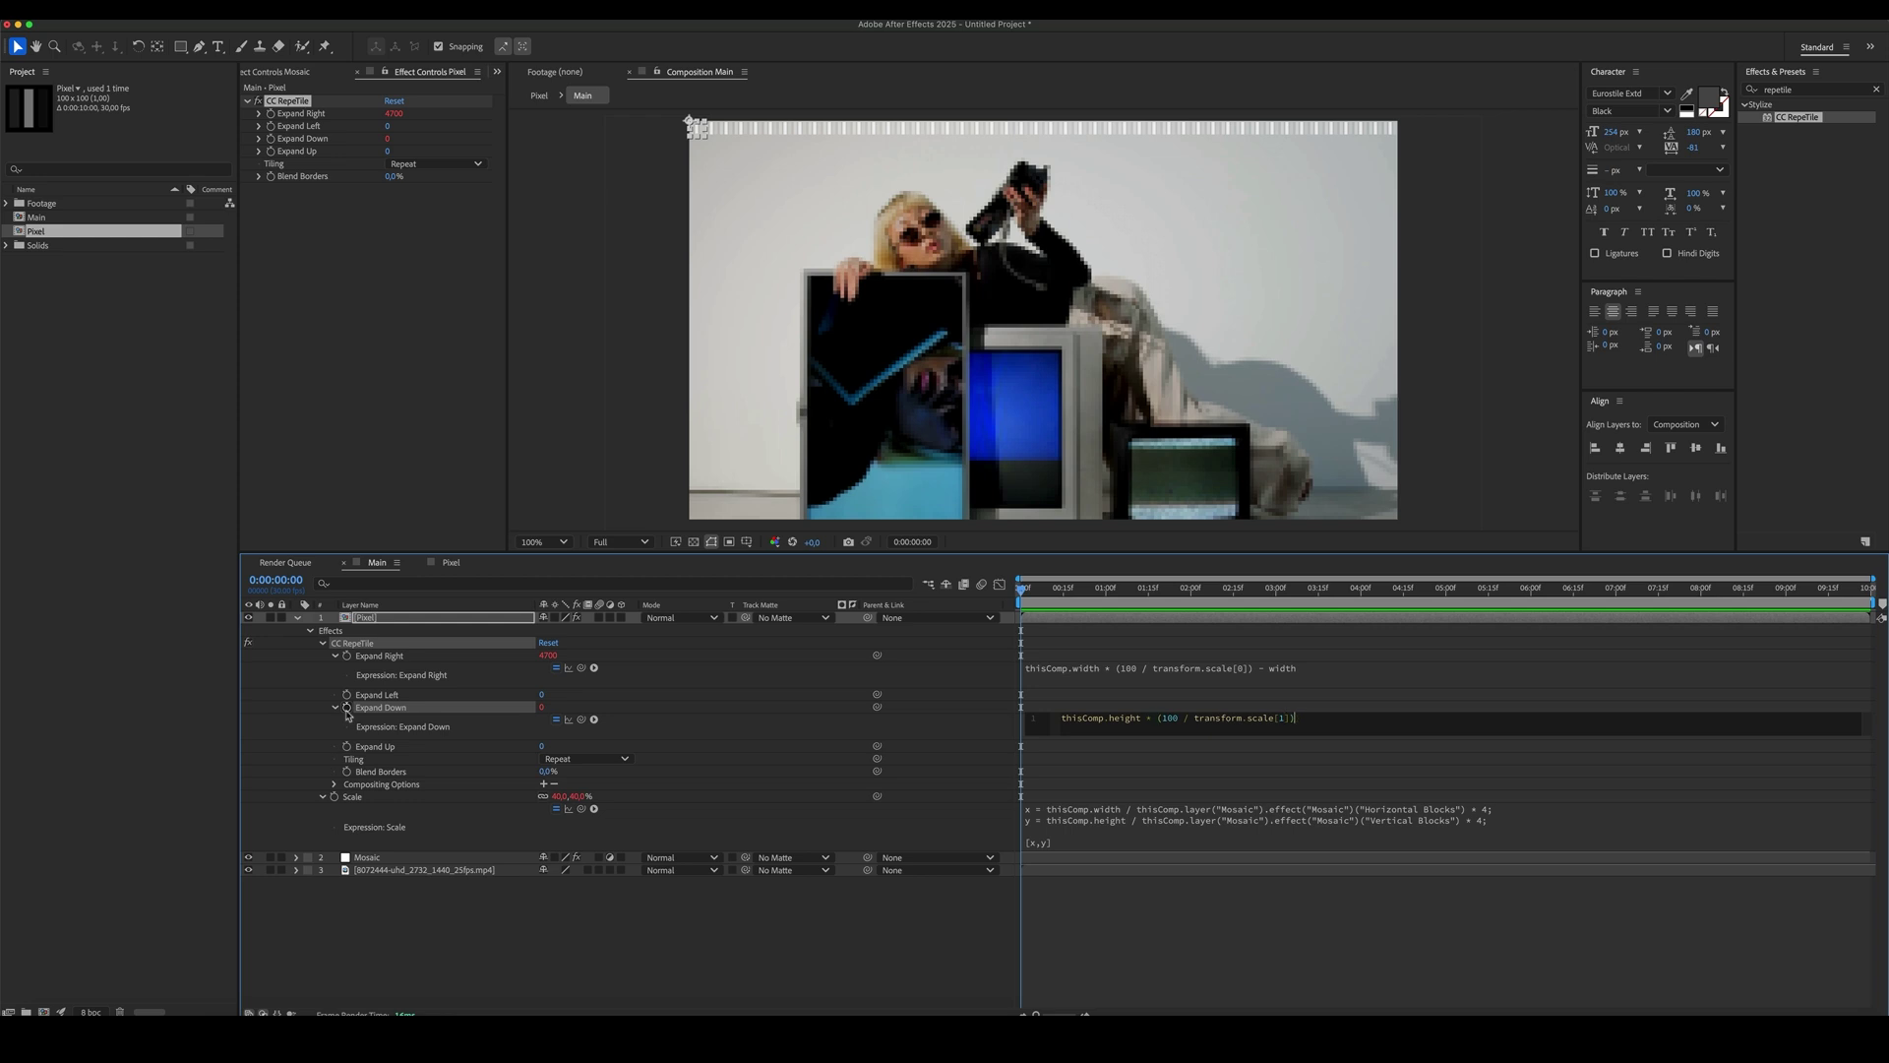
pyautogui.write(') - height')
pyautogui.click(458, 891)
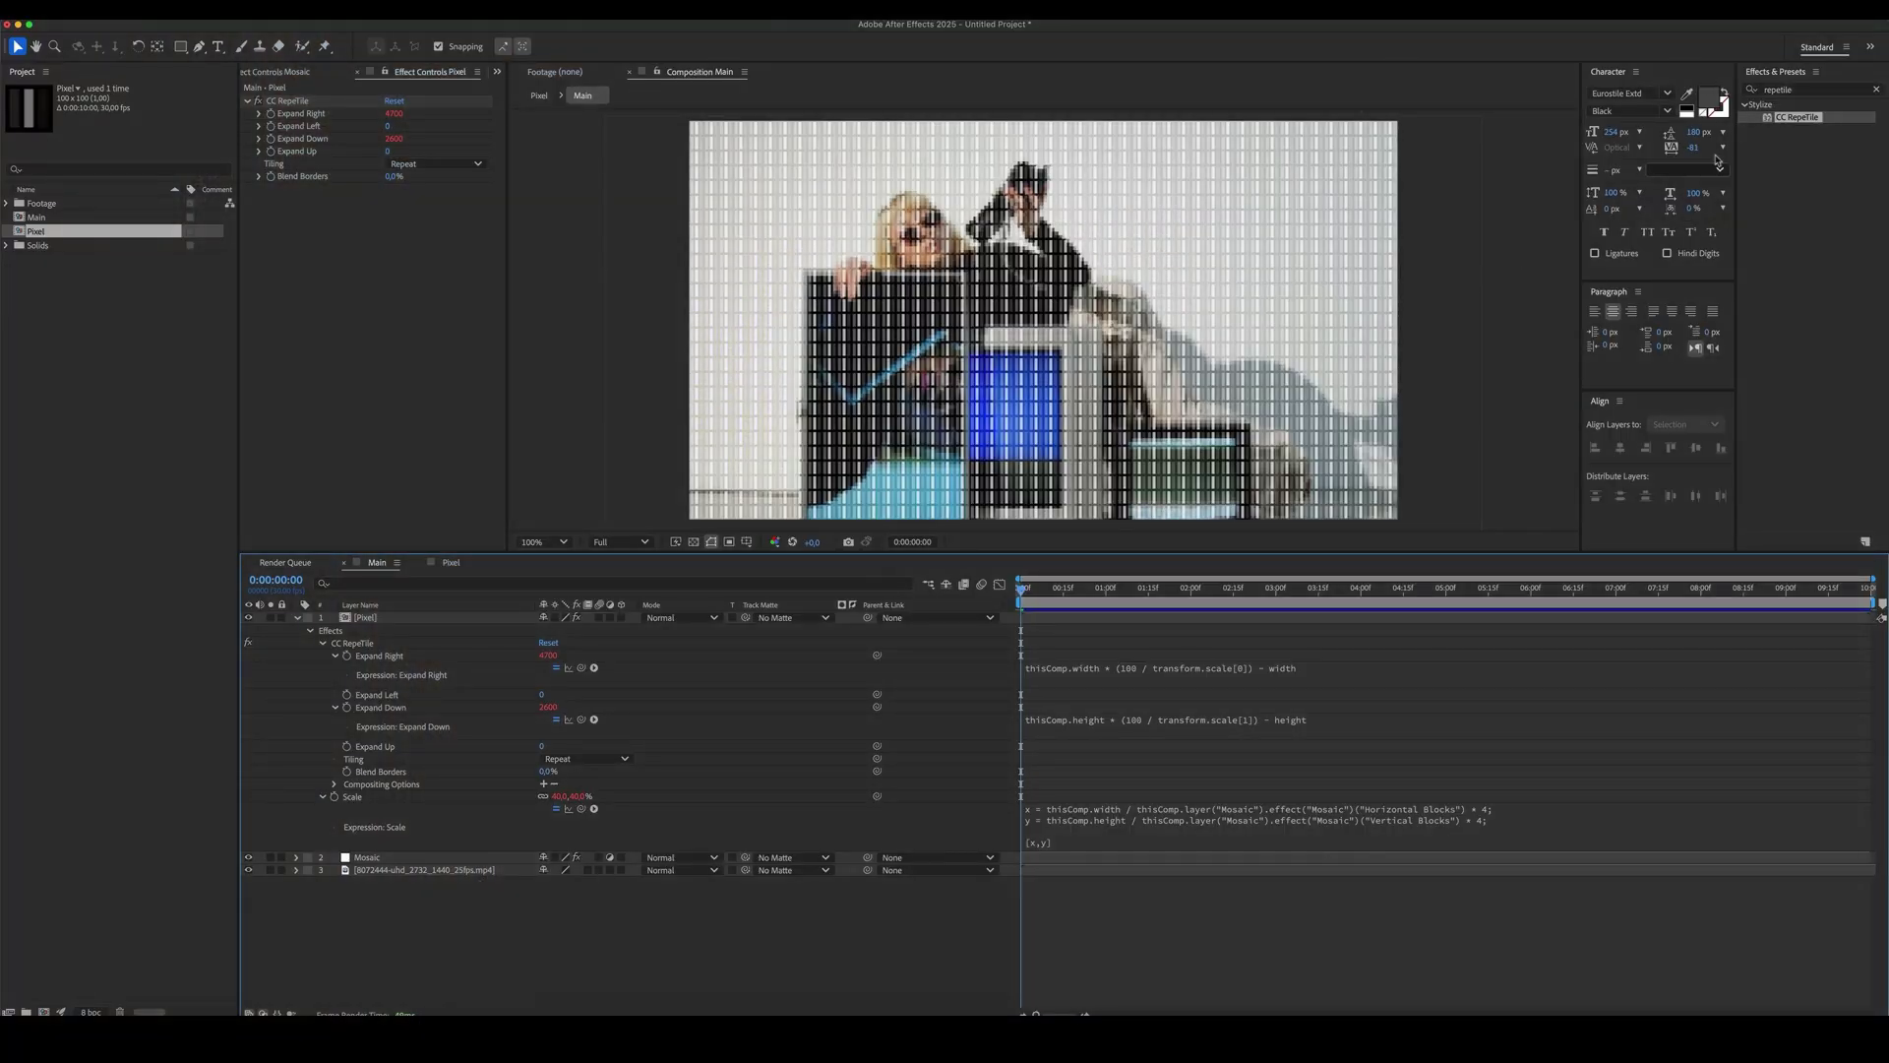
# - Find the CC Tiler effect and add it to the Pixel layer above CC RepeTile
pyautogui.click(1799, 95)
pyautogui.write('tiler')
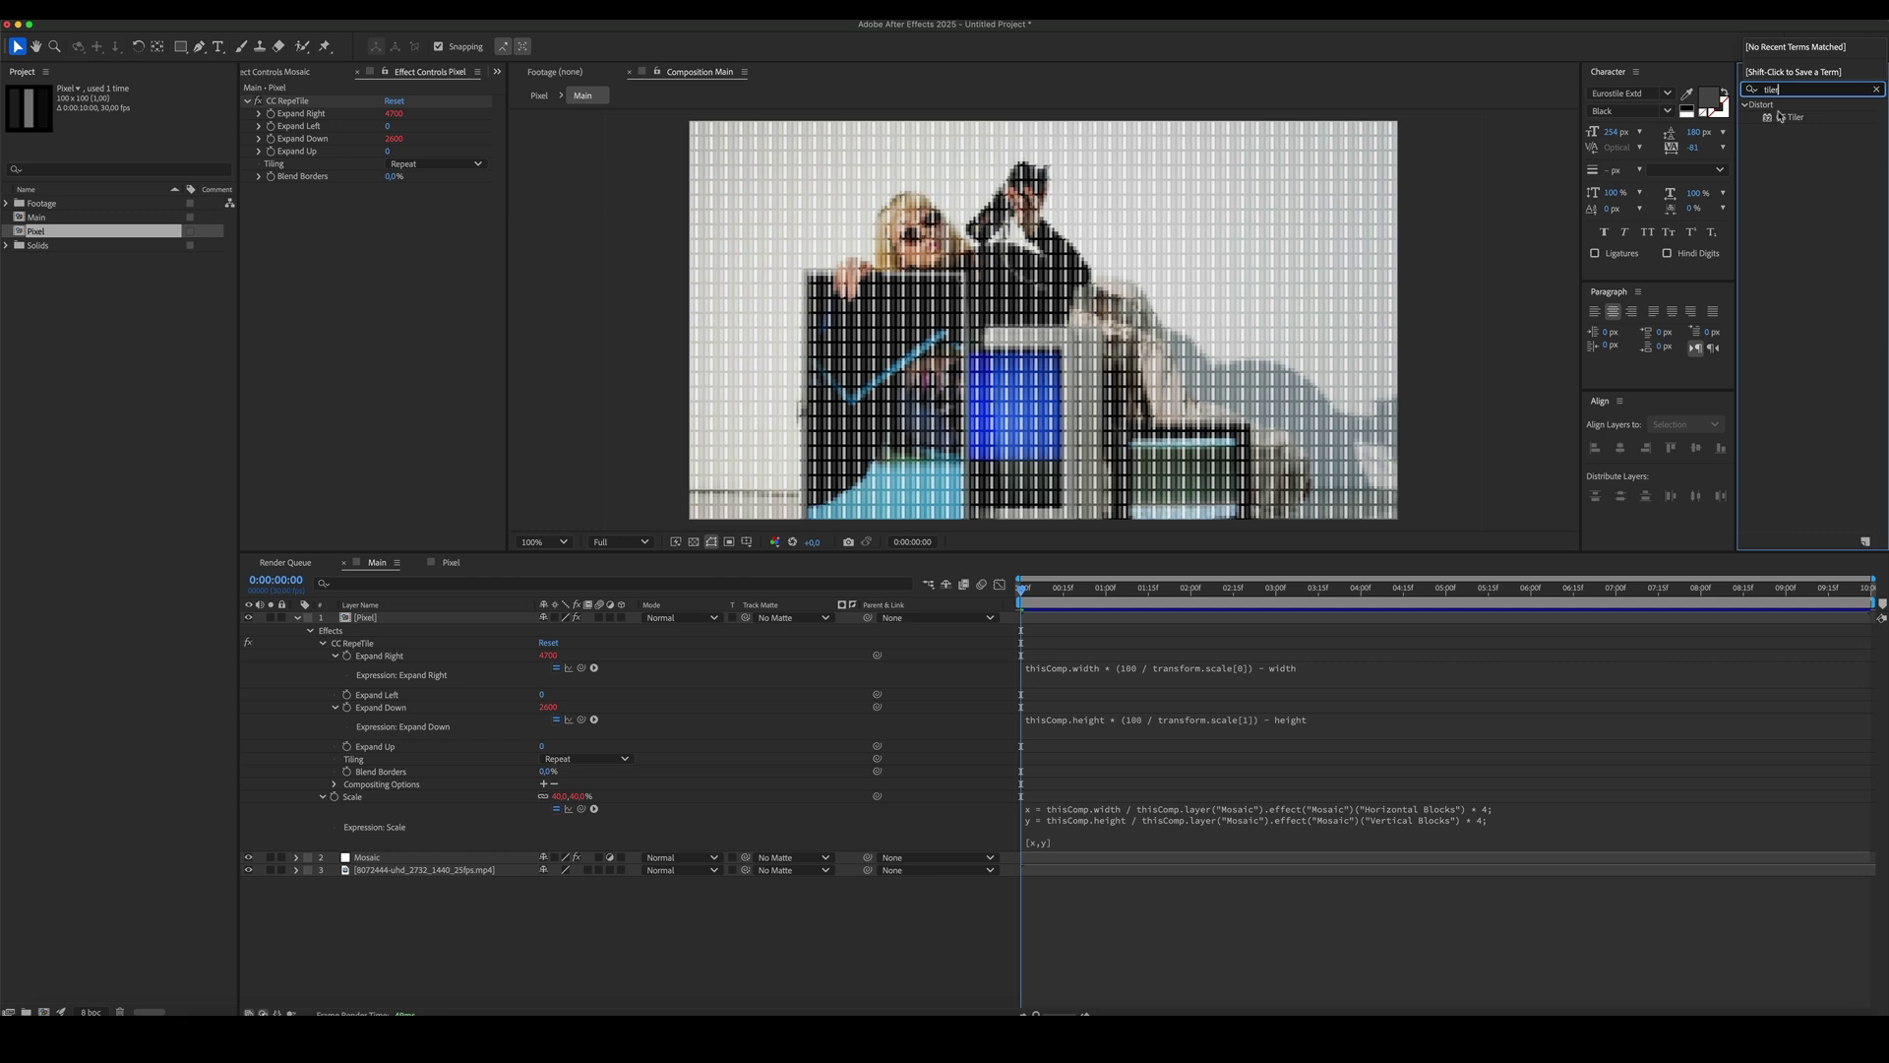
pyautogui.moveTo(1780, 117); pyautogui.dragTo(324, 102)
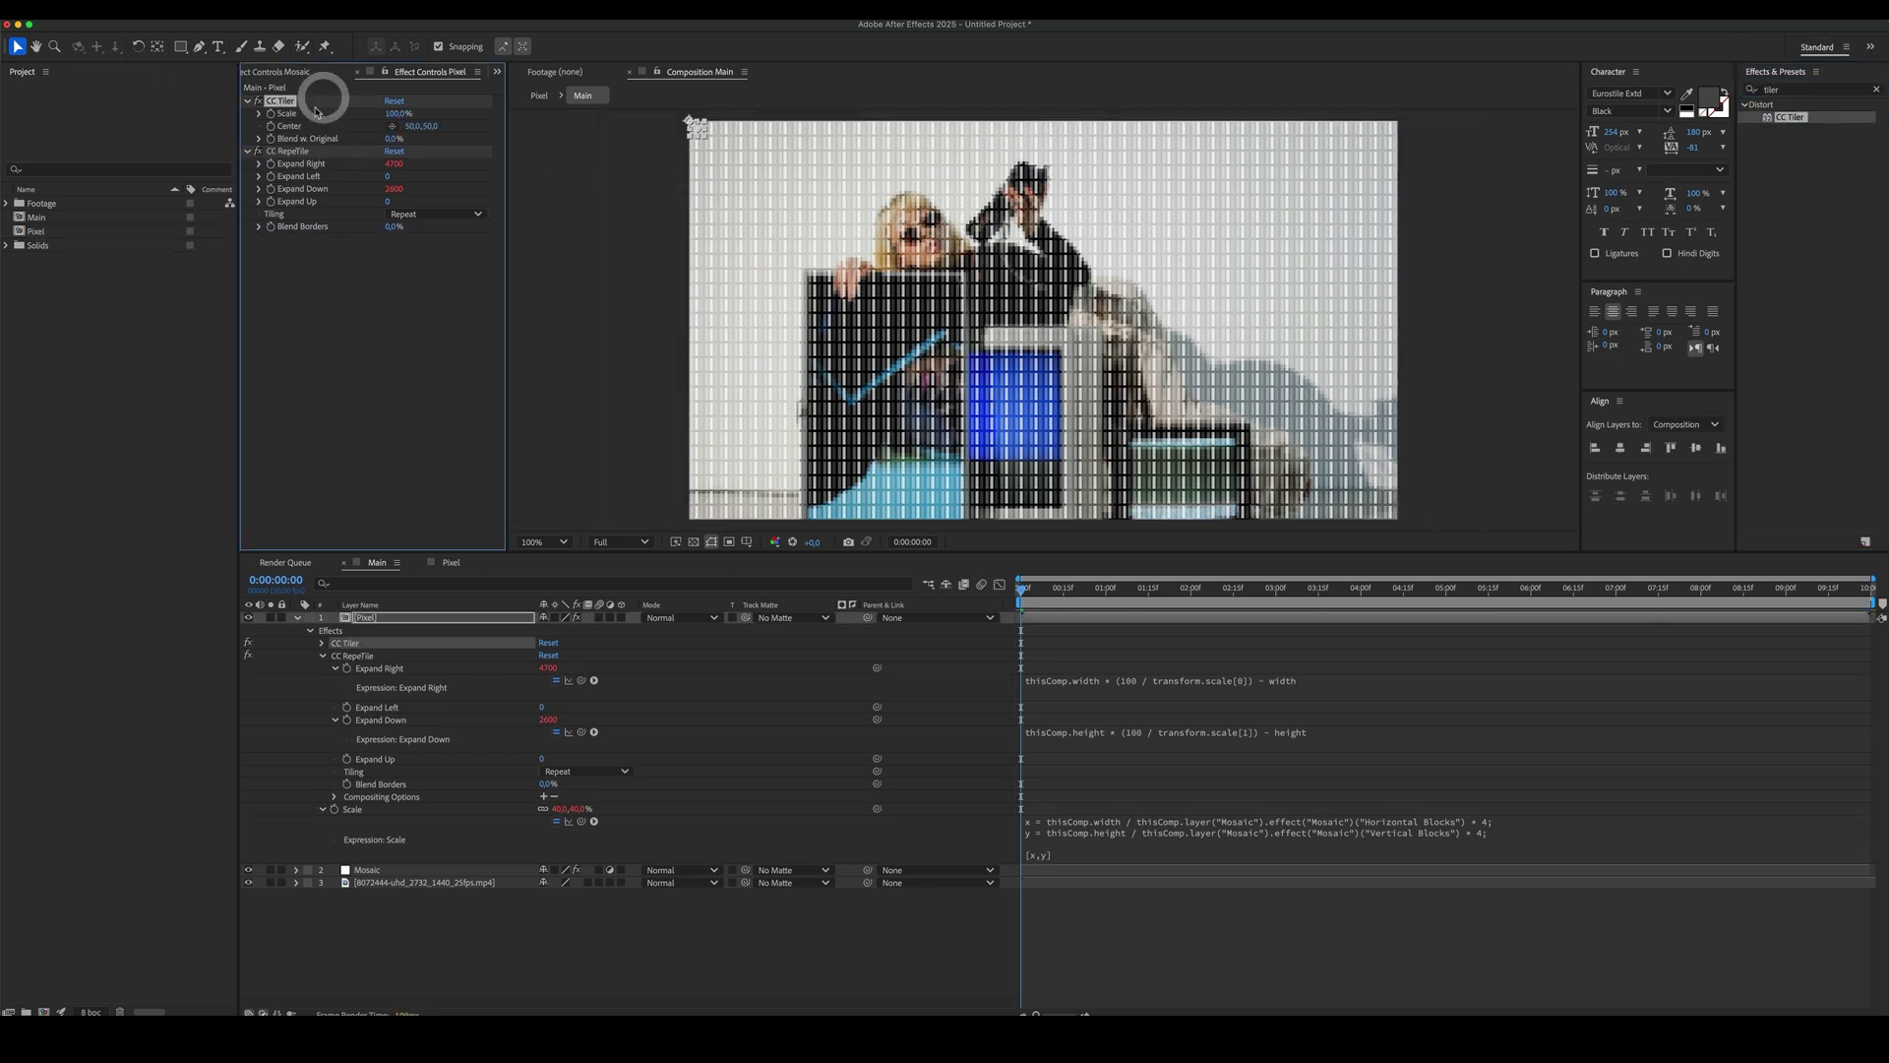
# - Set the Pixel layer's CC Tiler Scale to 26% and its Center to 0, 0
pyautogui.click(398, 114)
pyautogui.write('26')
pyautogui.press('Return')
pyautogui.click(412, 126)
pyautogui.write('0')
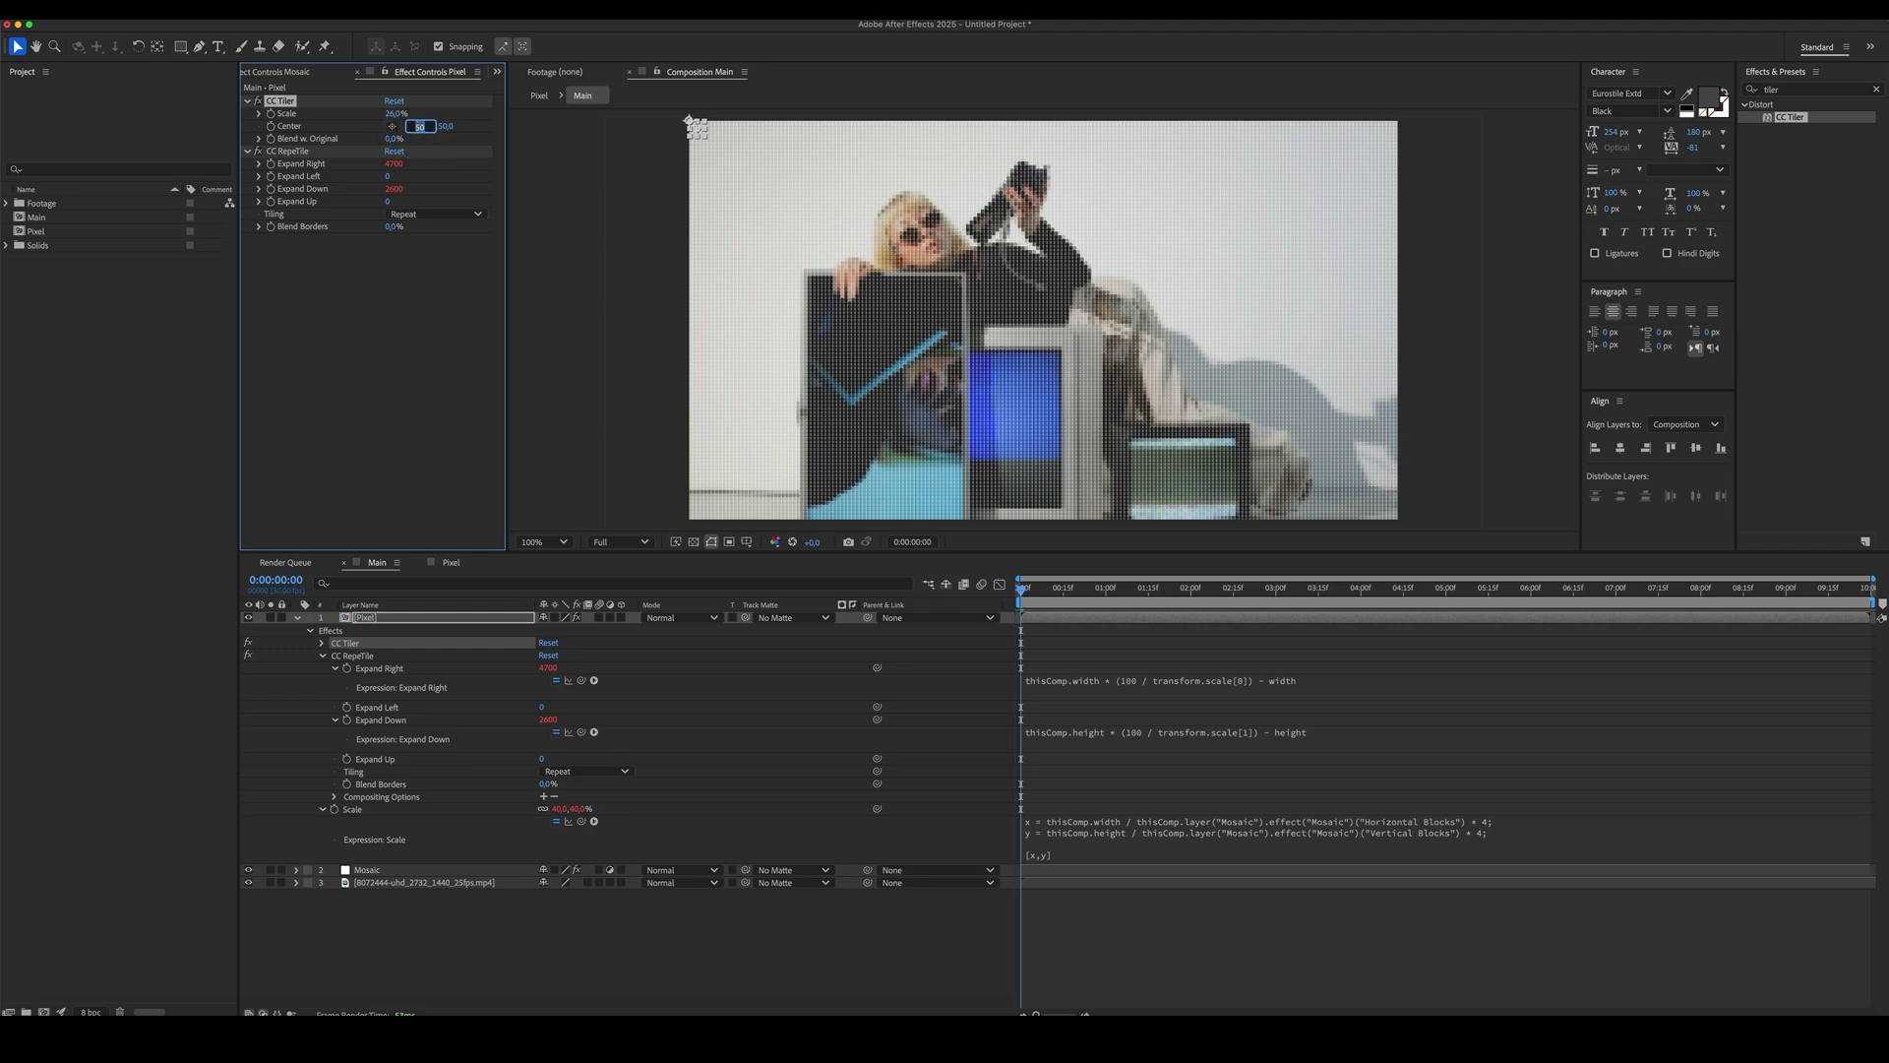
pyautogui.press('Tab')
pyautogui.press('Return')
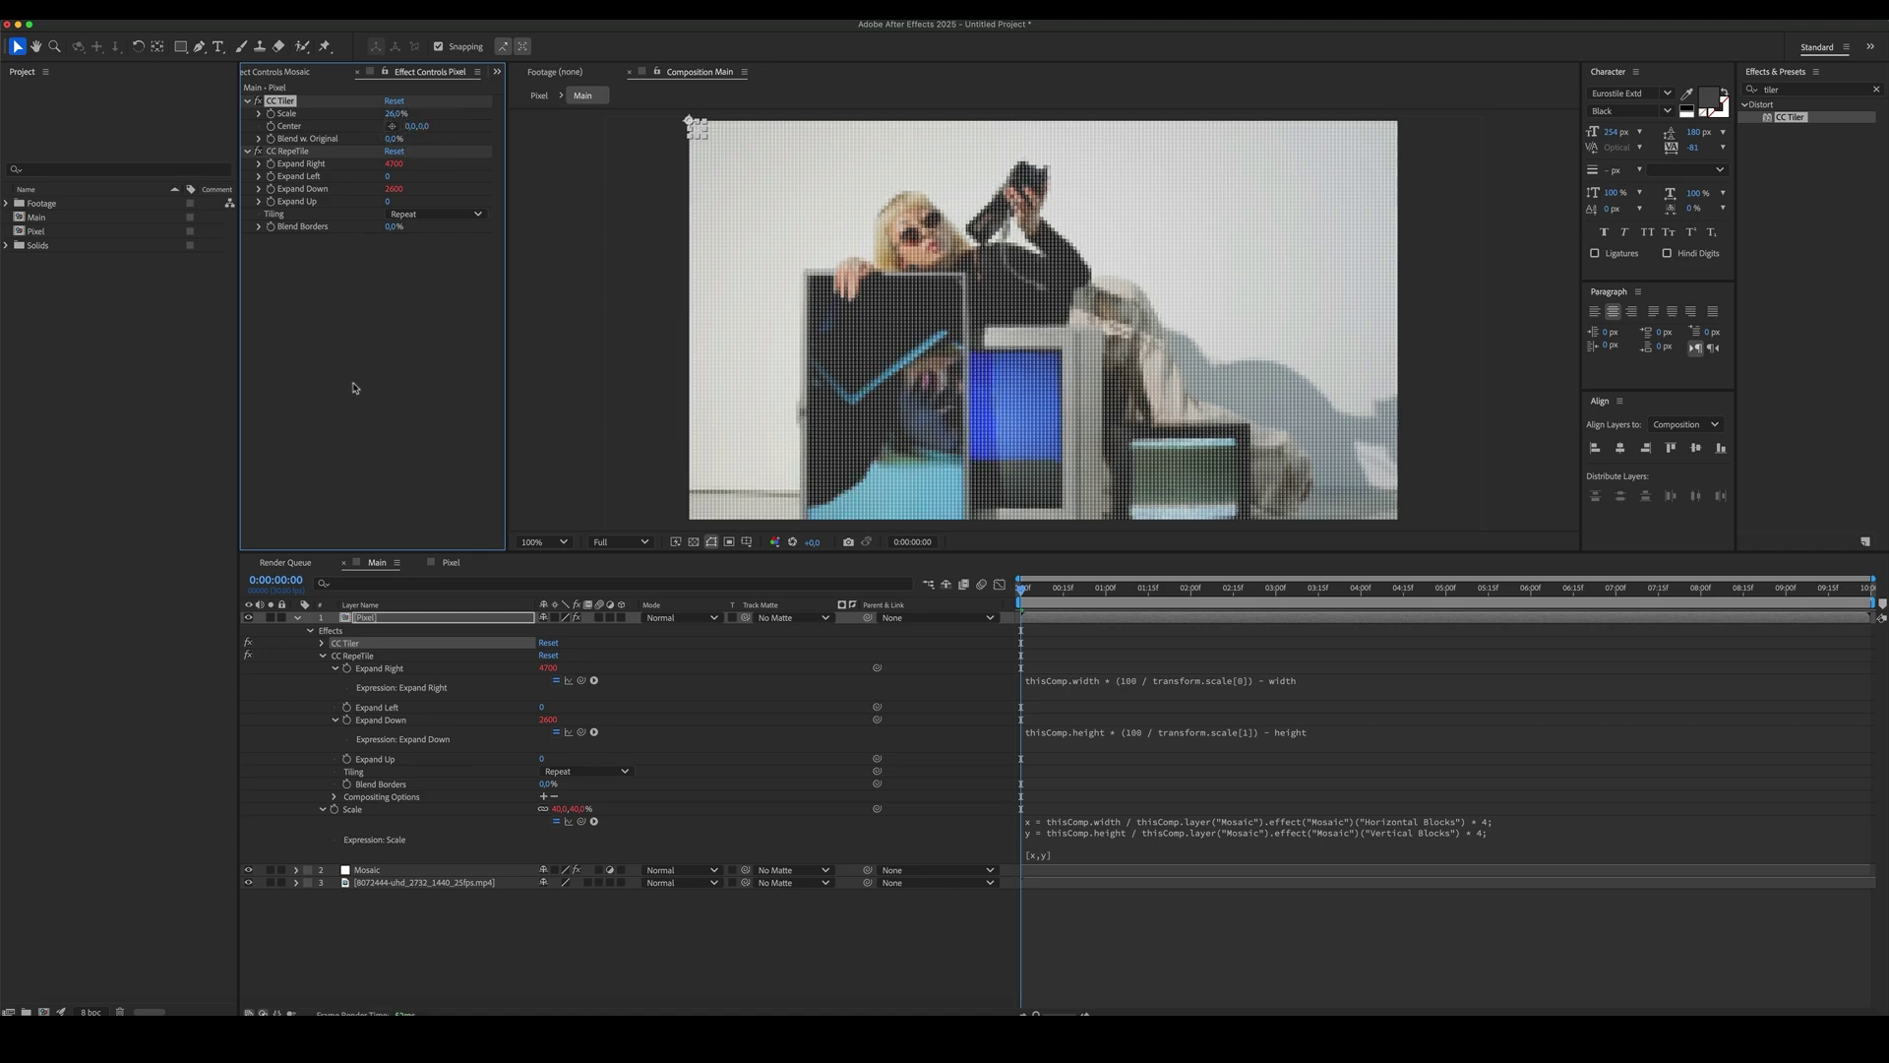
# - Set the Pixel layer's blending mode to Hard Mix
pyautogui.click(431, 617)
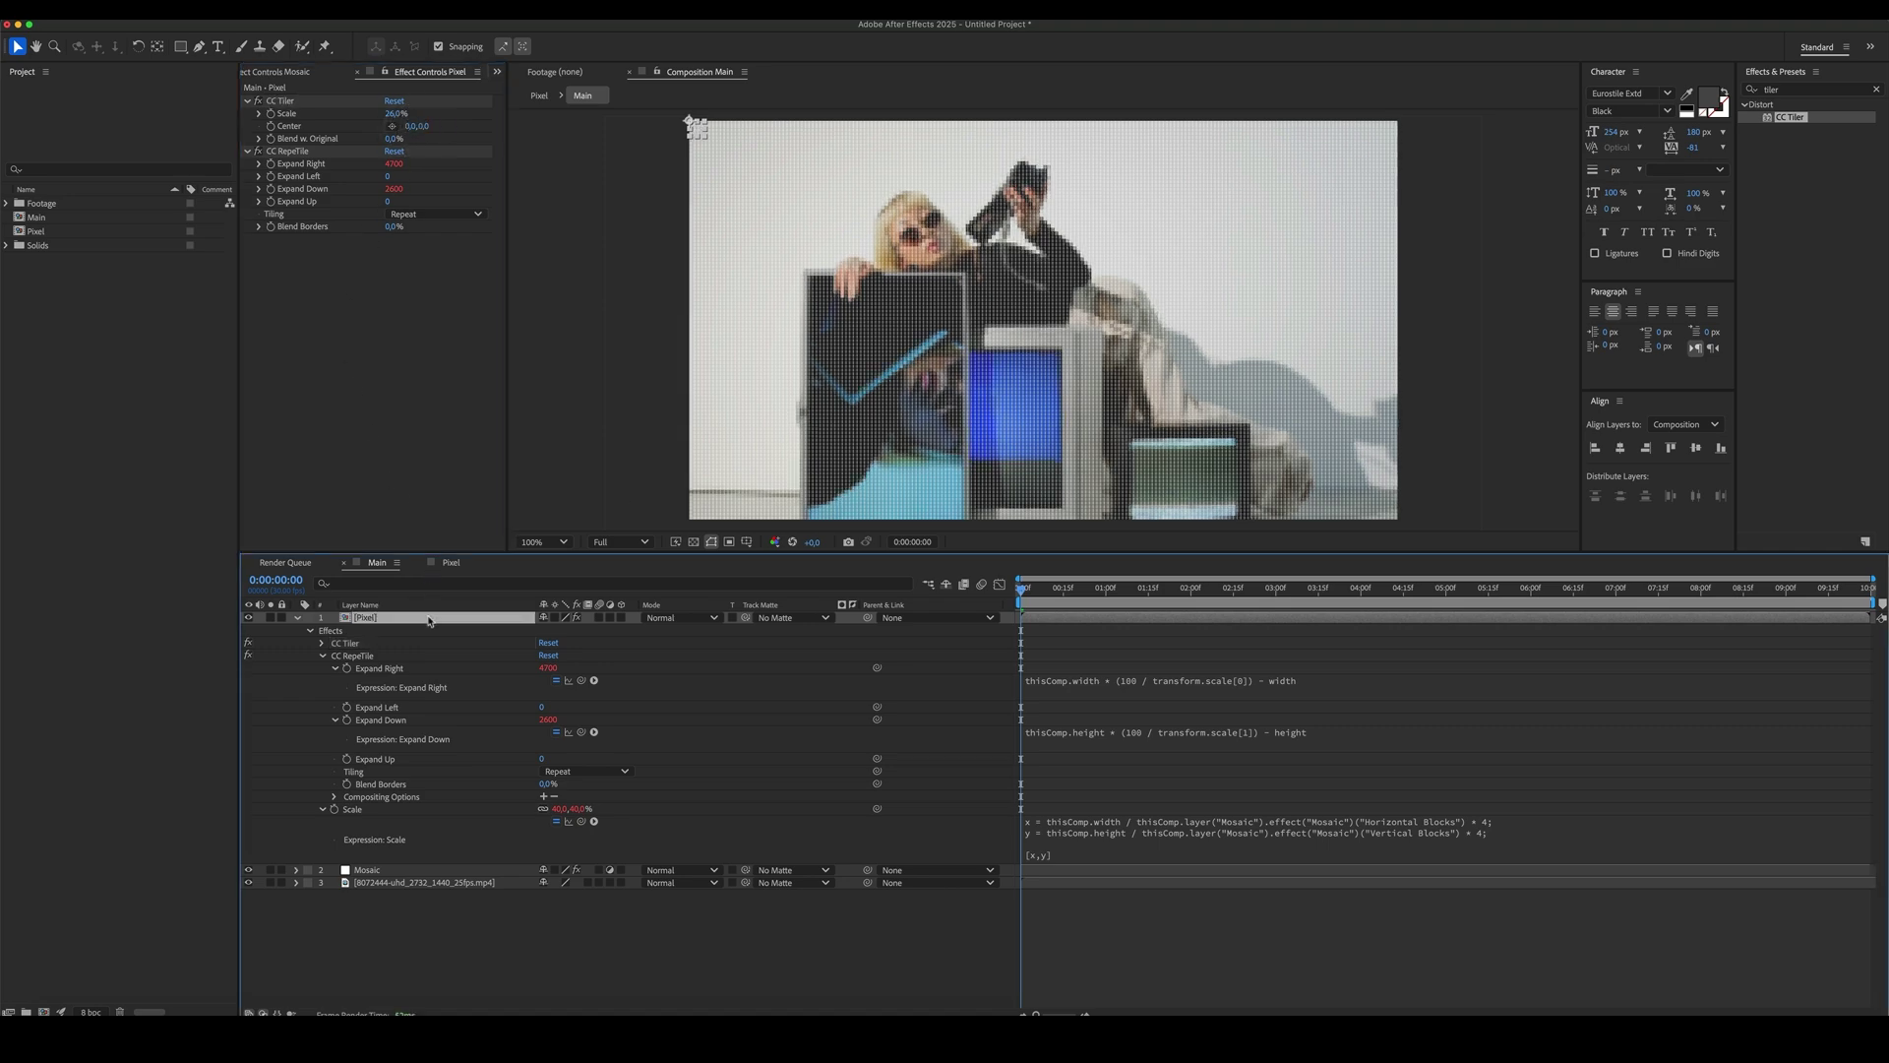
pyautogui.click(683, 619)
pyautogui.click(677, 730)
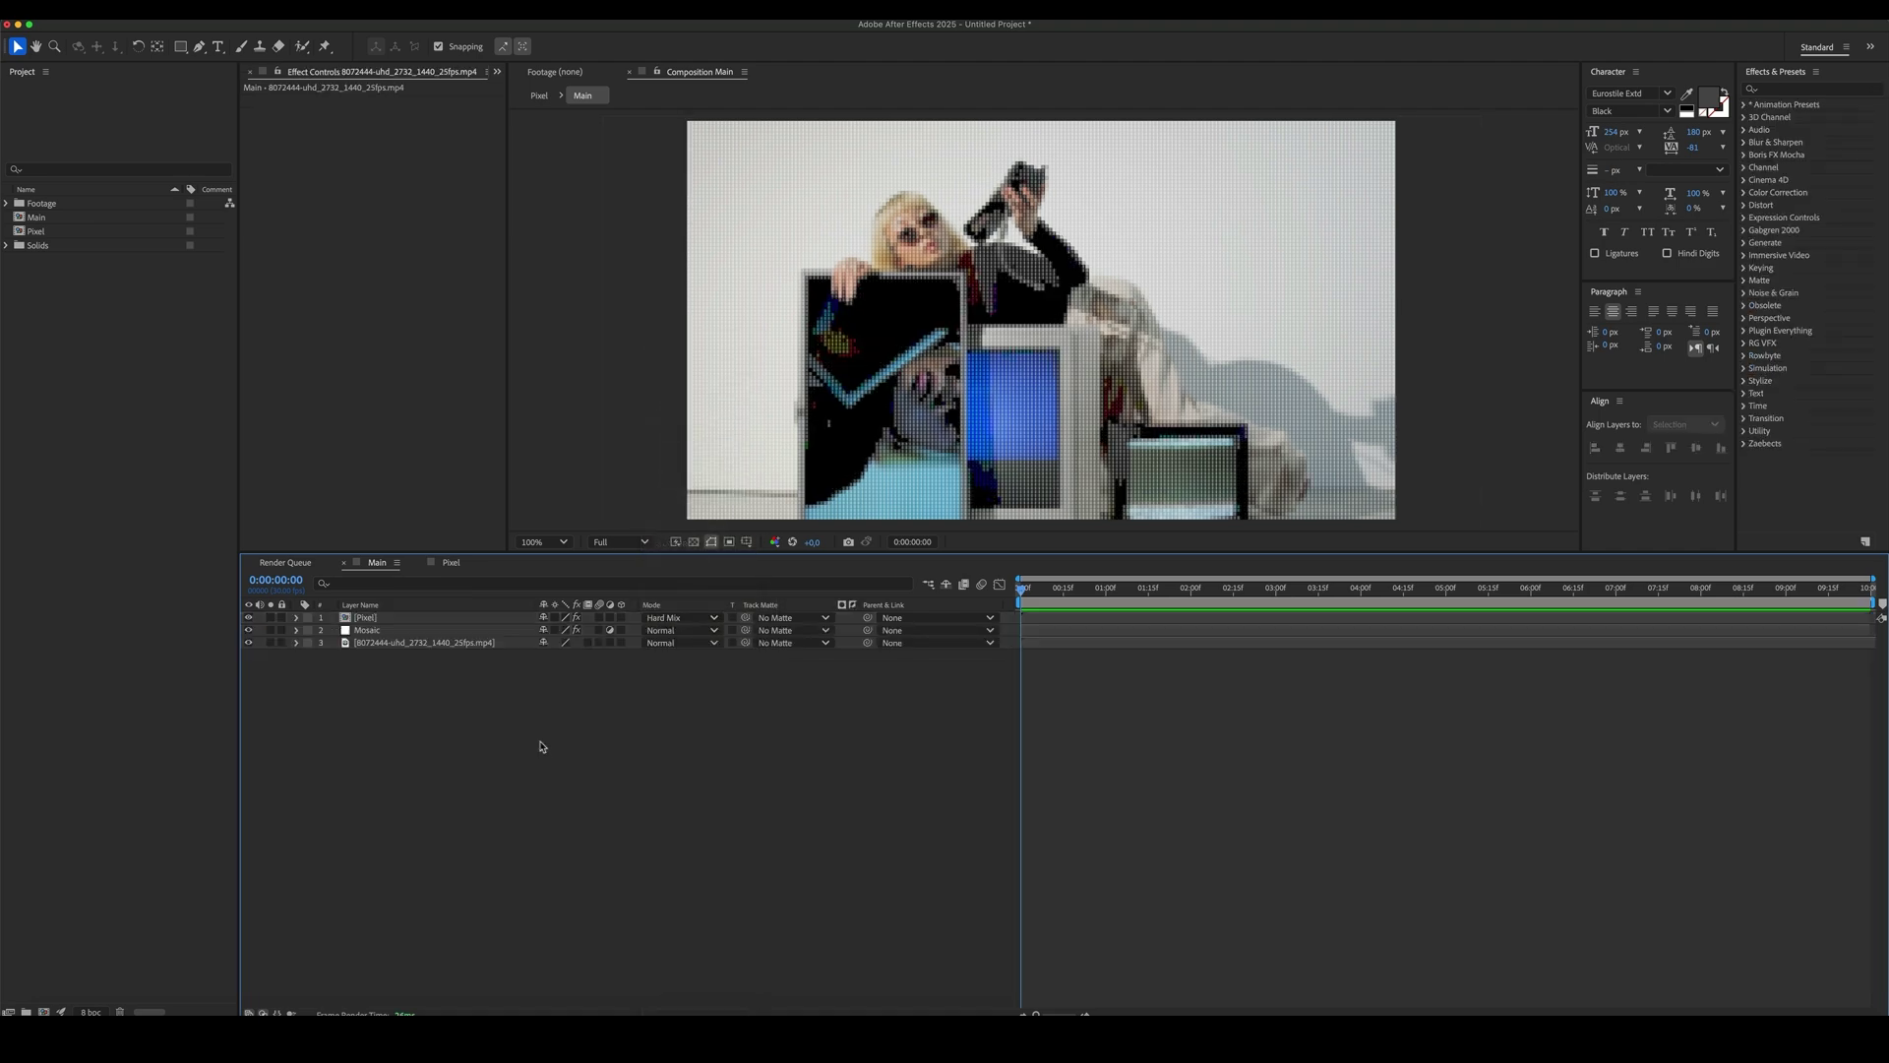
# - Find the Tint effect and apply it to the video footage layer
pyautogui.click(504, 646)
pyautogui.click(1769, 90)
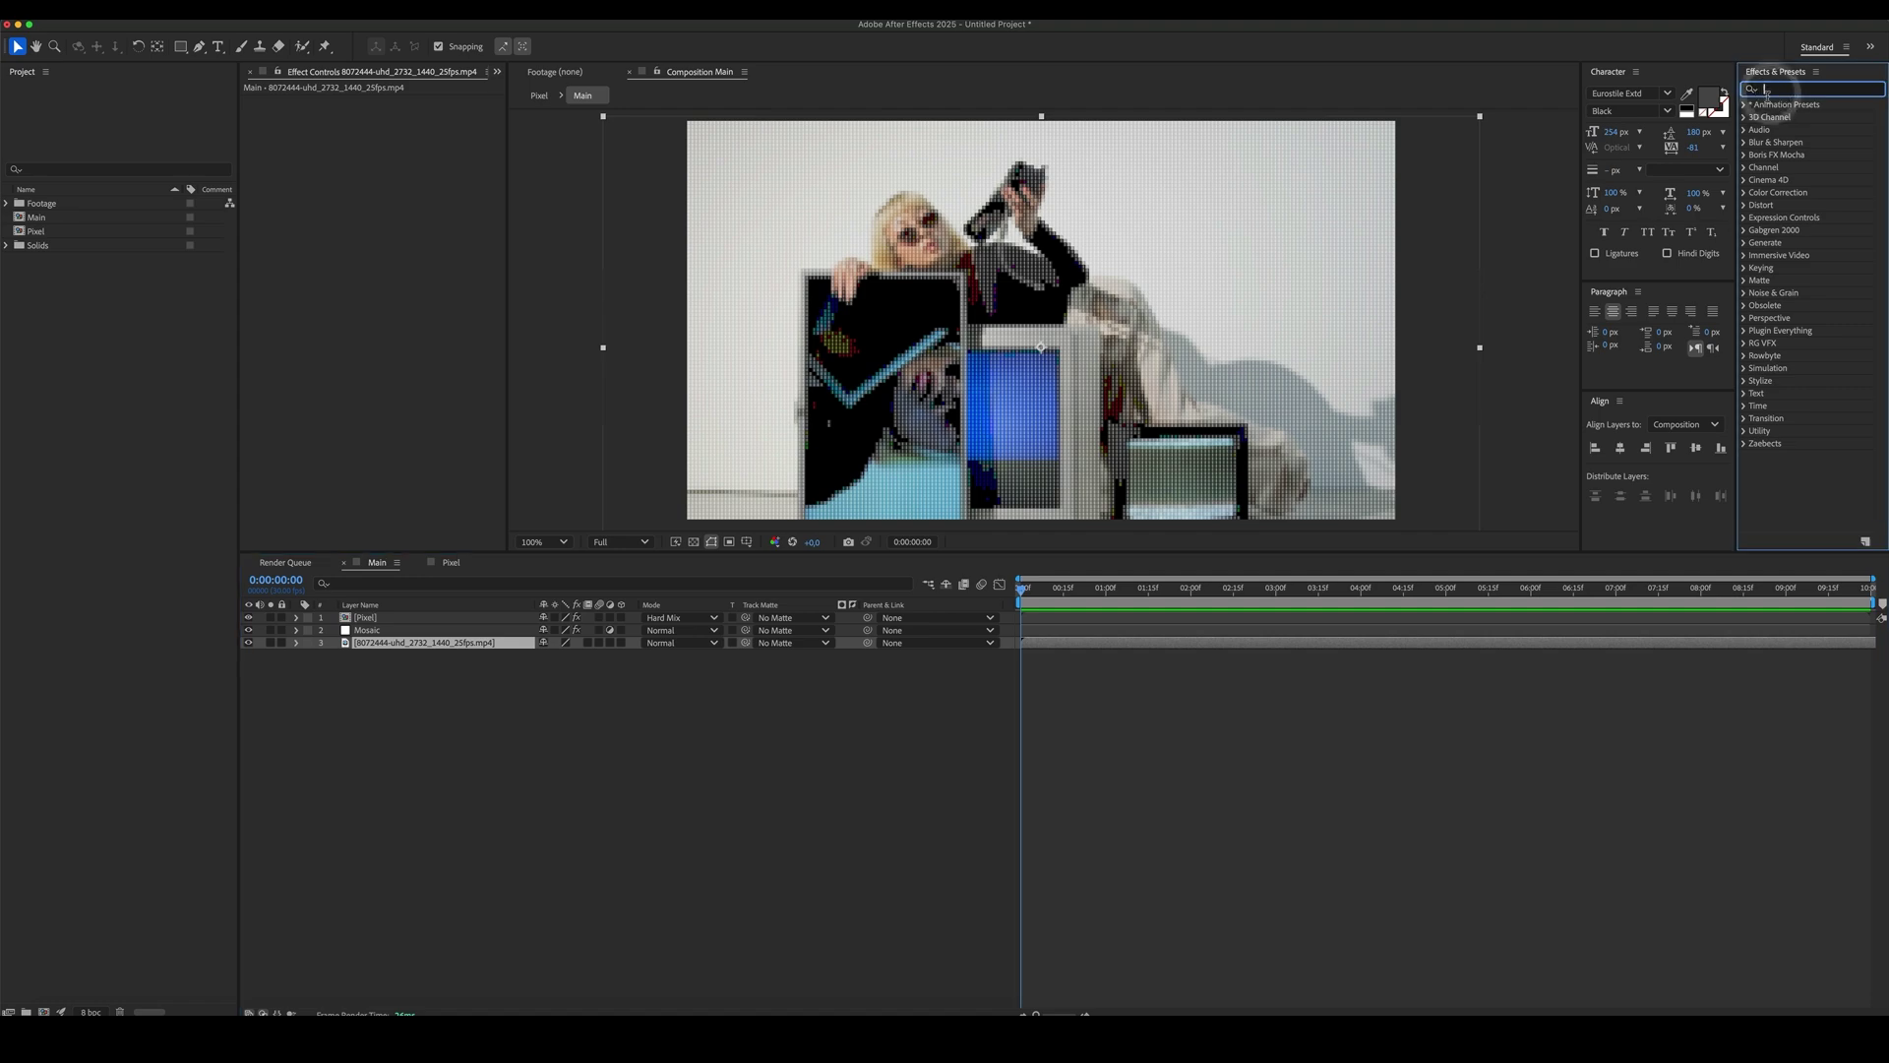
pyautogui.write('tint')
pyautogui.doubleClick(1796, 157)
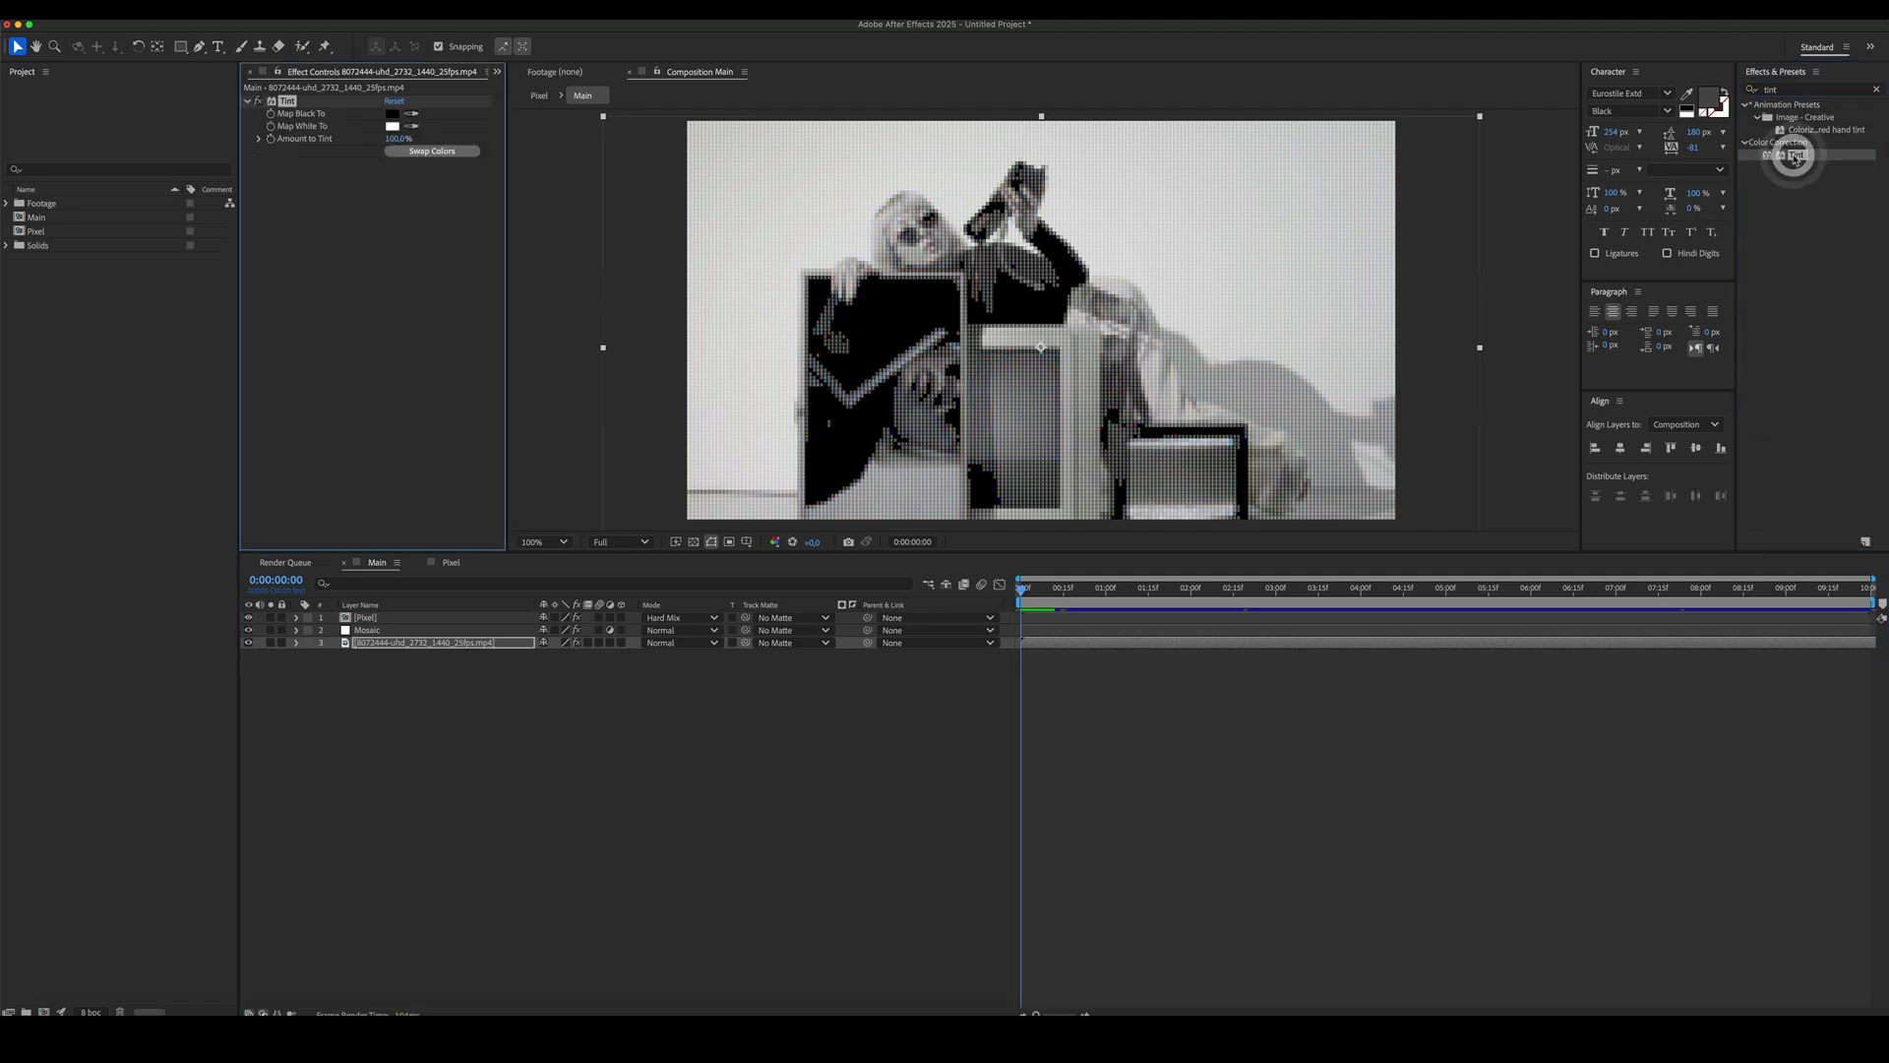
# - Add Levels to the footage layer and raise contrast with Input Black 12, Input White 152 and a lower Gamma
pyautogui.click(1796, 90)
pyautogui.write('levels')
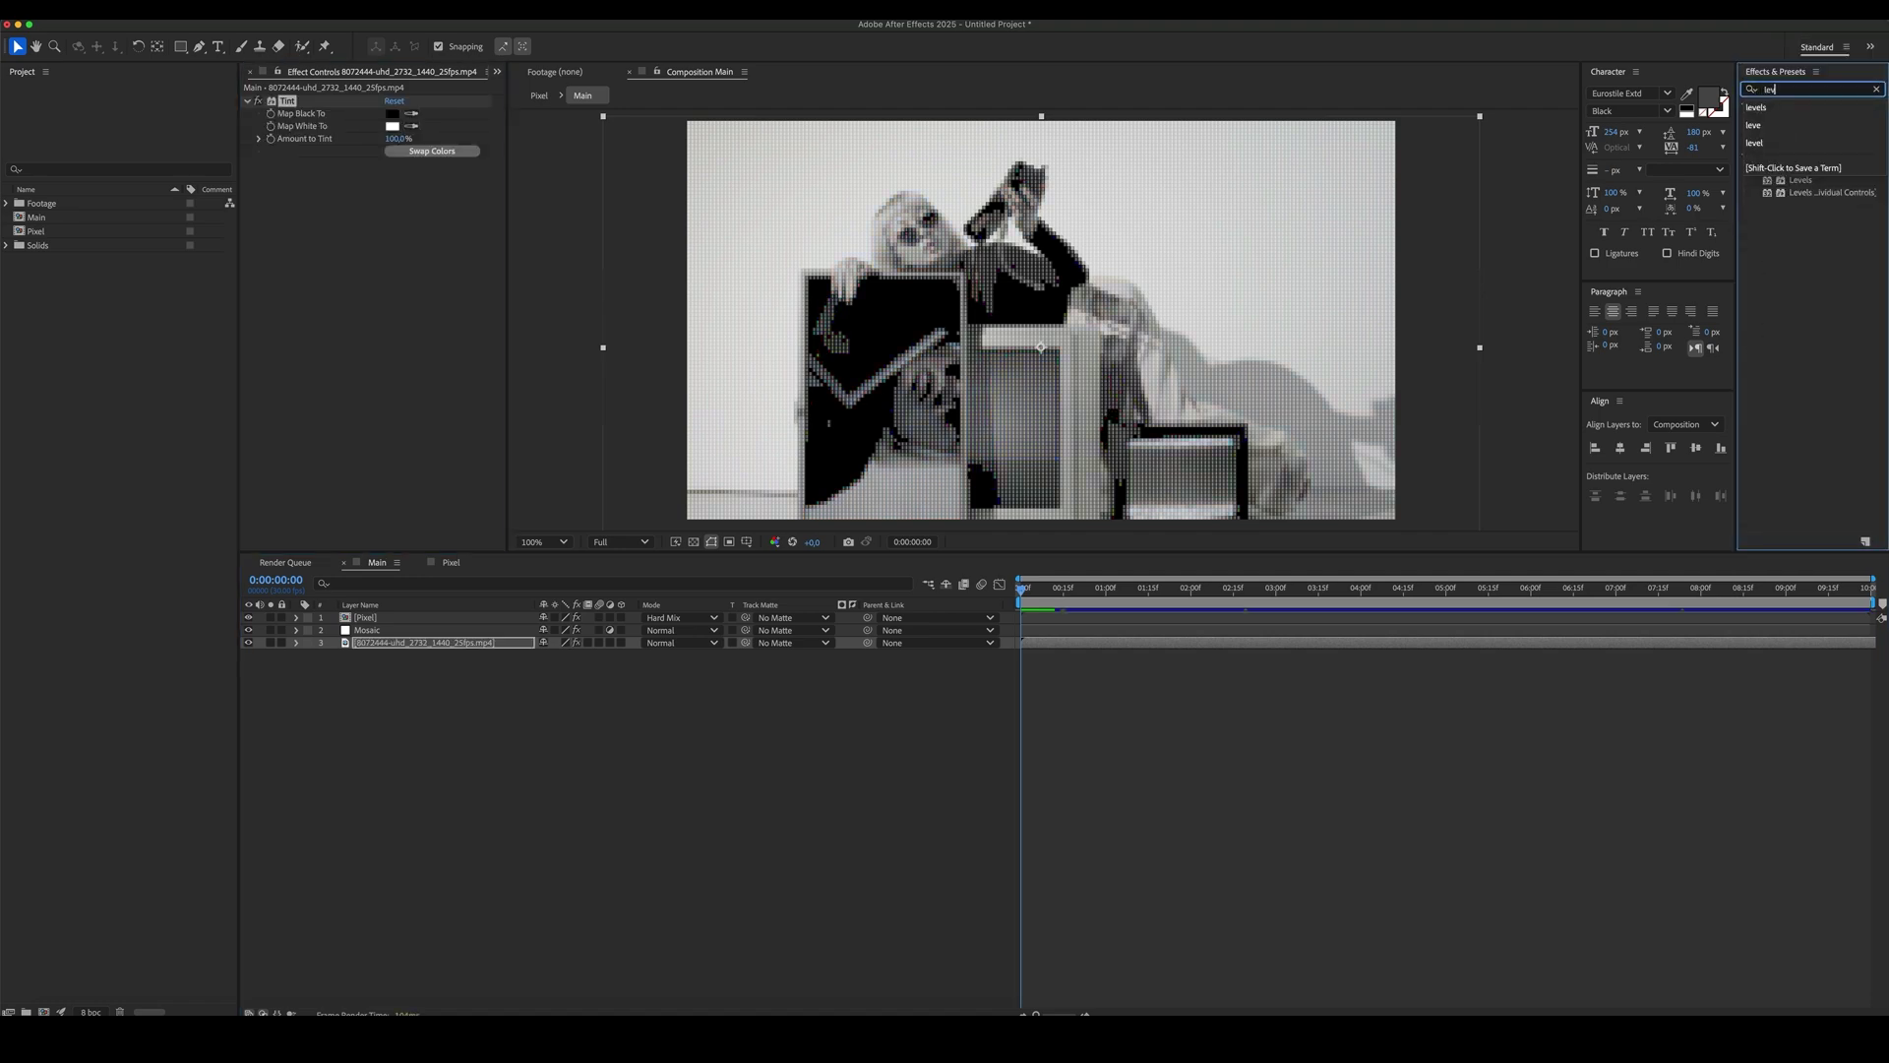
pyautogui.doubleClick(1807, 181)
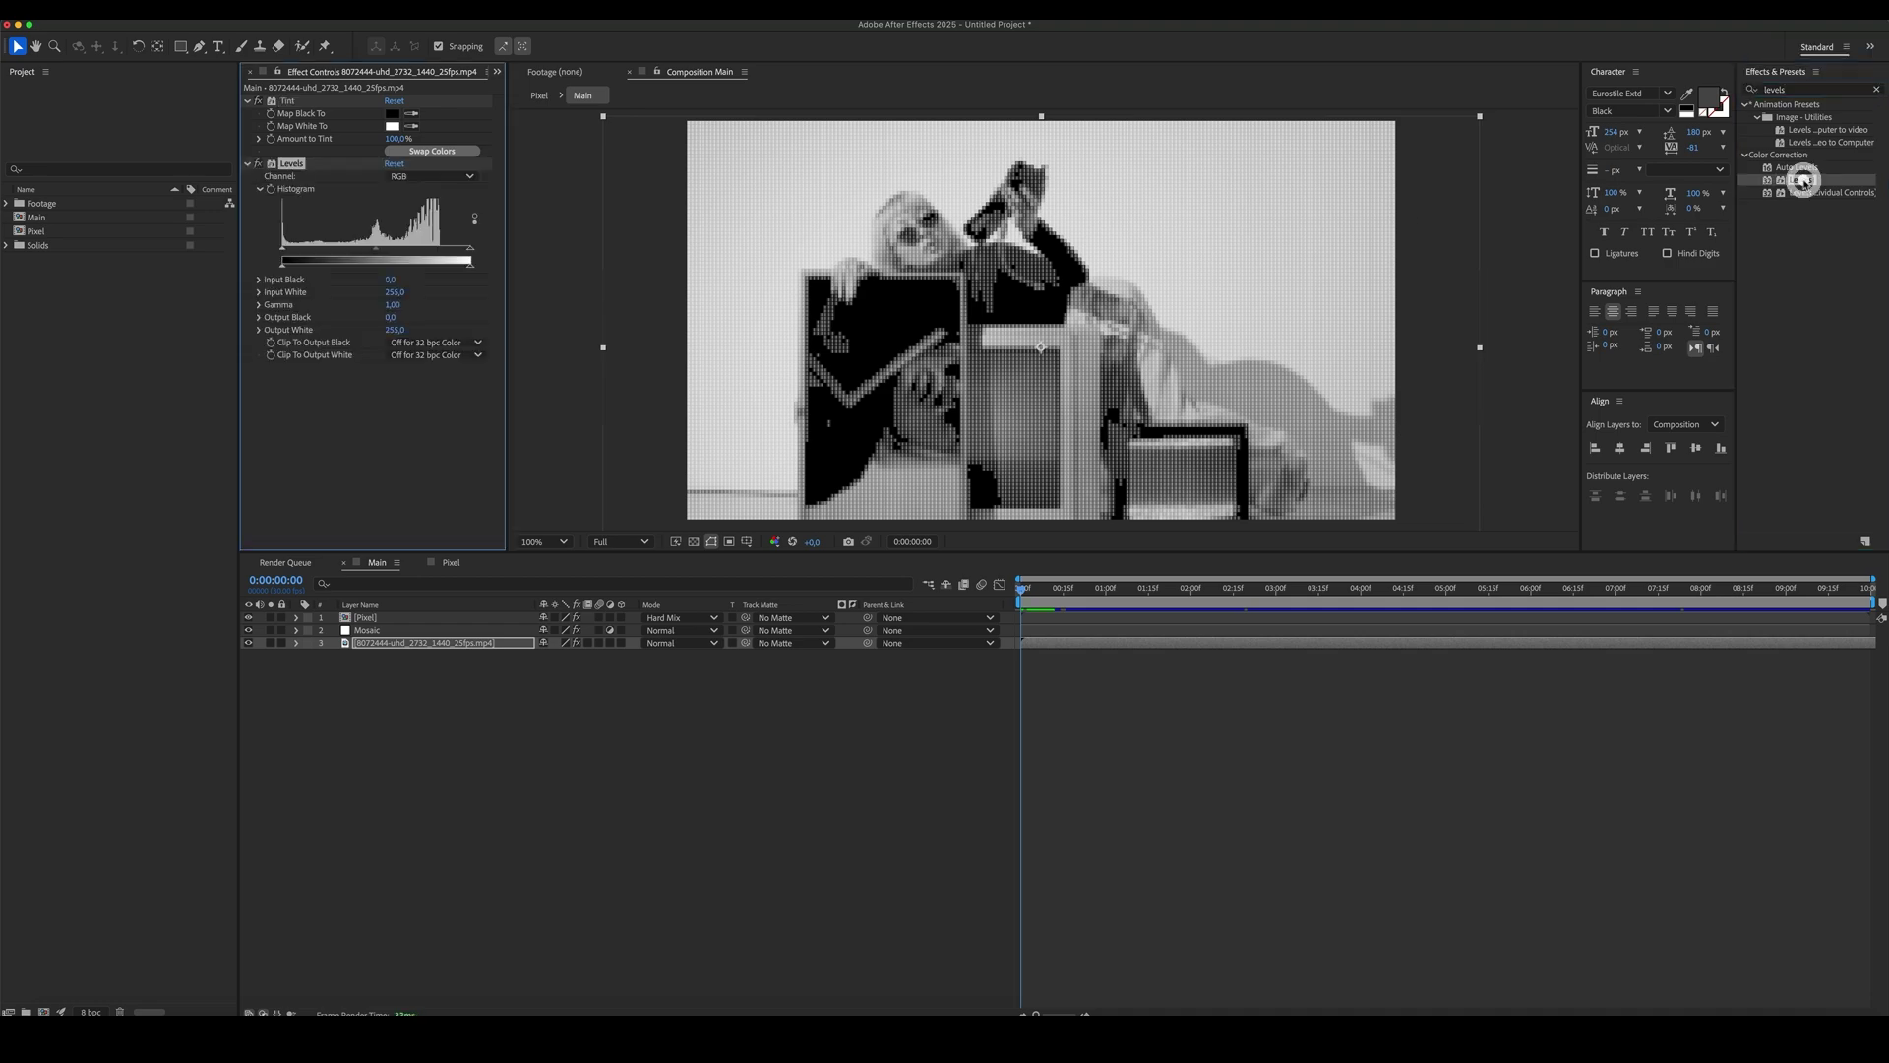
pyautogui.moveTo(471, 250); pyautogui.dragTo(437, 250)
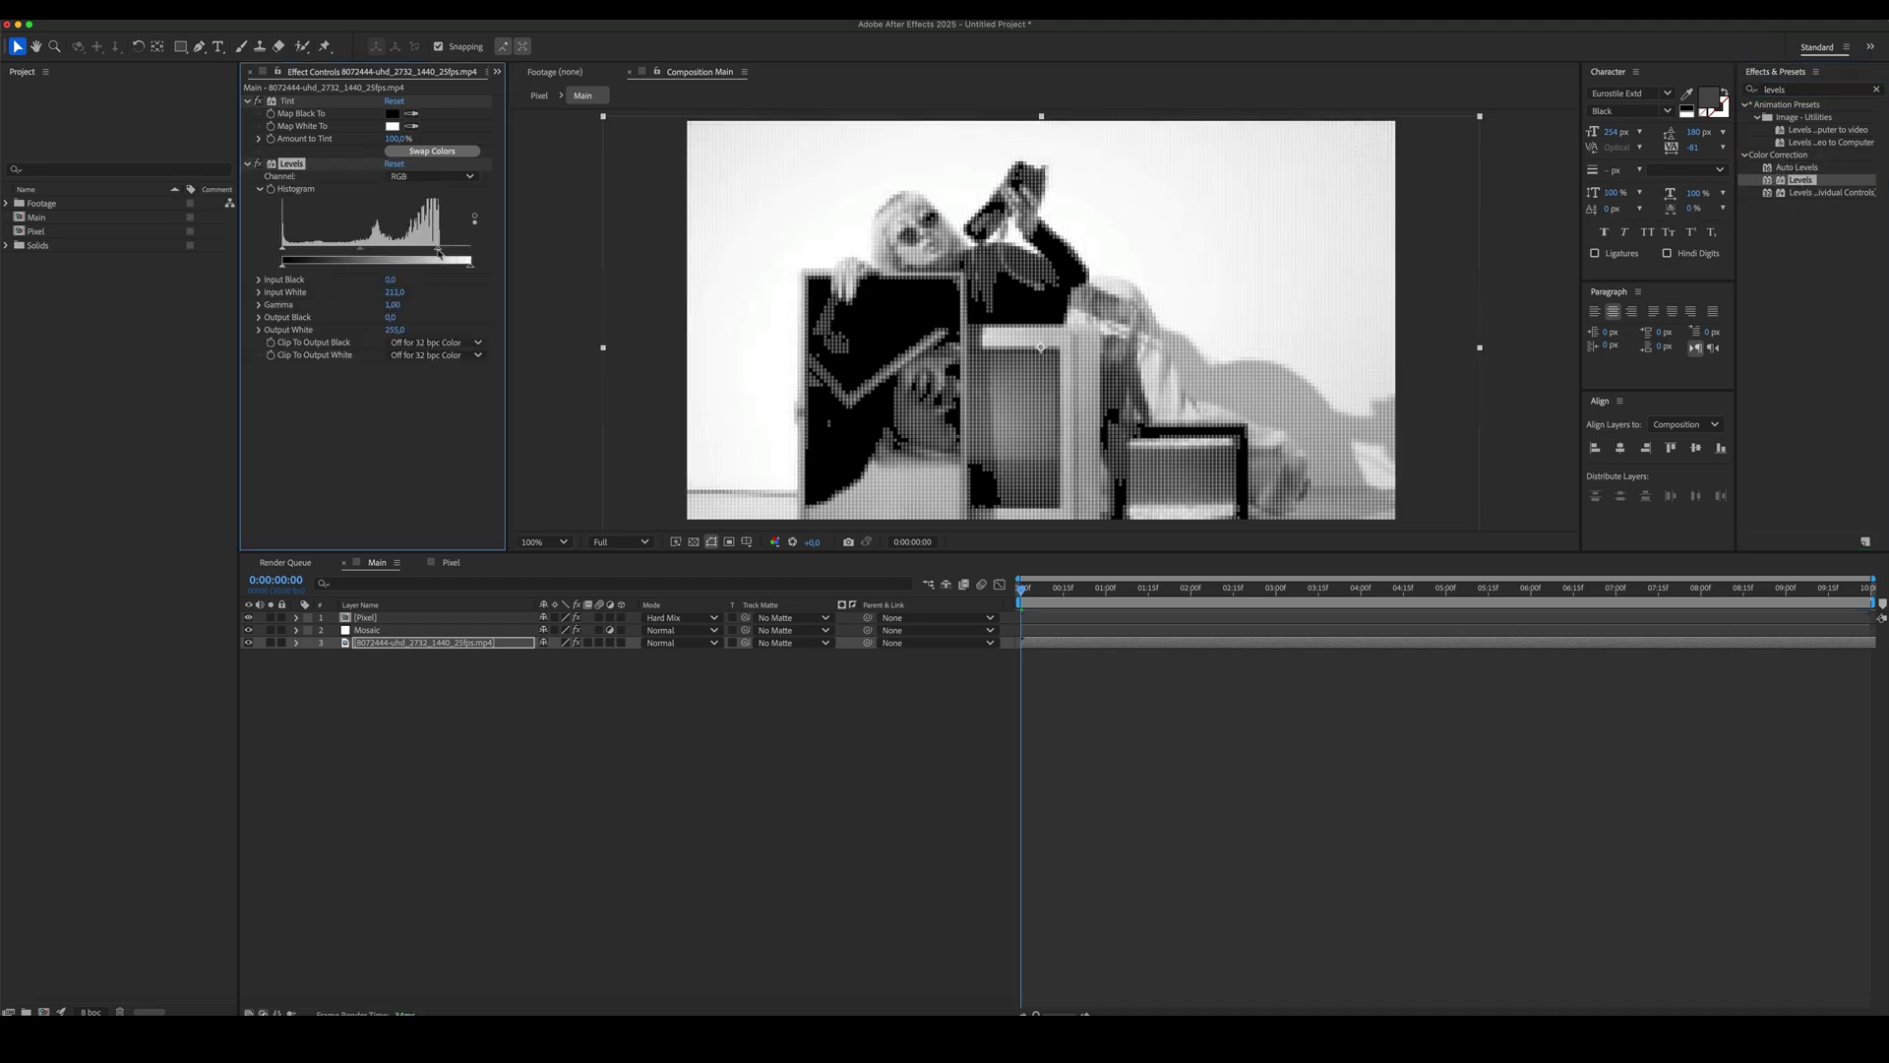
pyautogui.moveTo(283, 251); pyautogui.dragTo(364, 251)
pyautogui.click(662, 746)
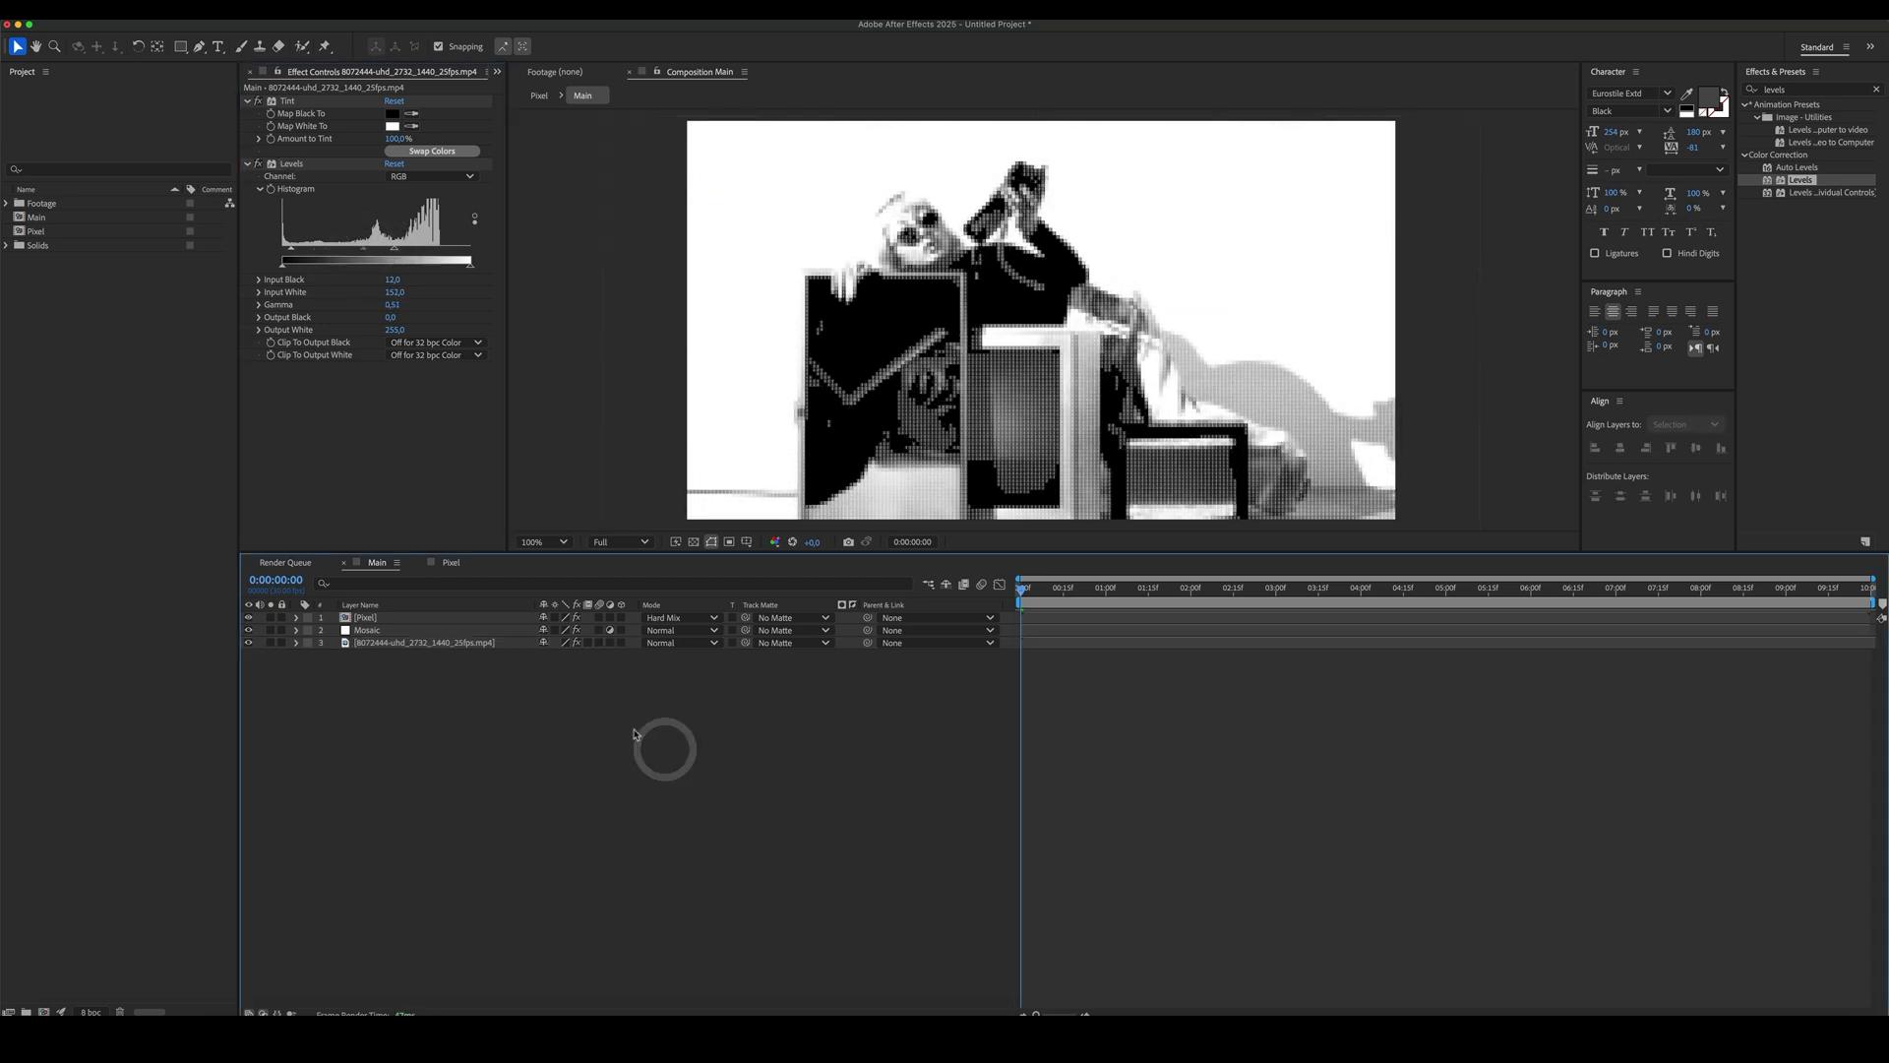
# - Create an adjustment layer between the Pixel and Mosaic layers and name it Displacement
pyautogui.rightClick(578, 717)
pyautogui.moveTo(640, 728)
pyautogui.click(799, 847)
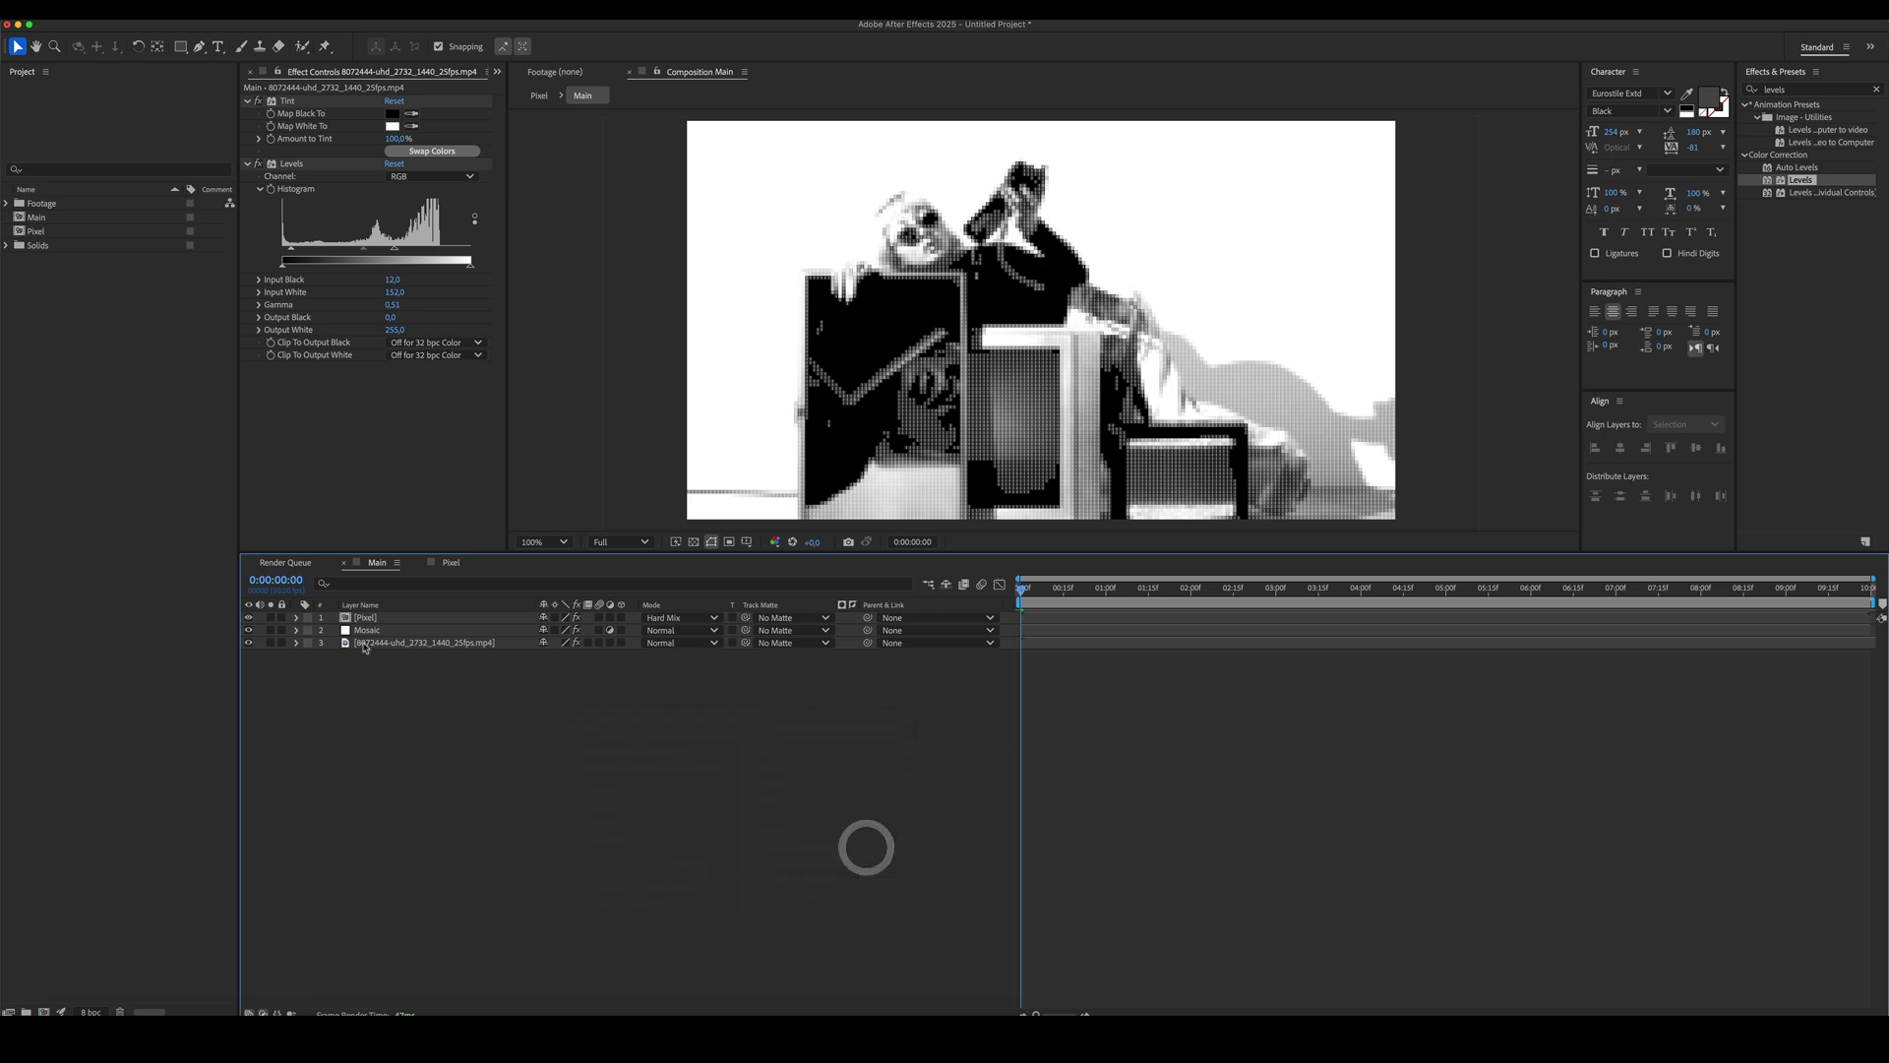
pyautogui.press('Return')
pyautogui.write('Displacement')
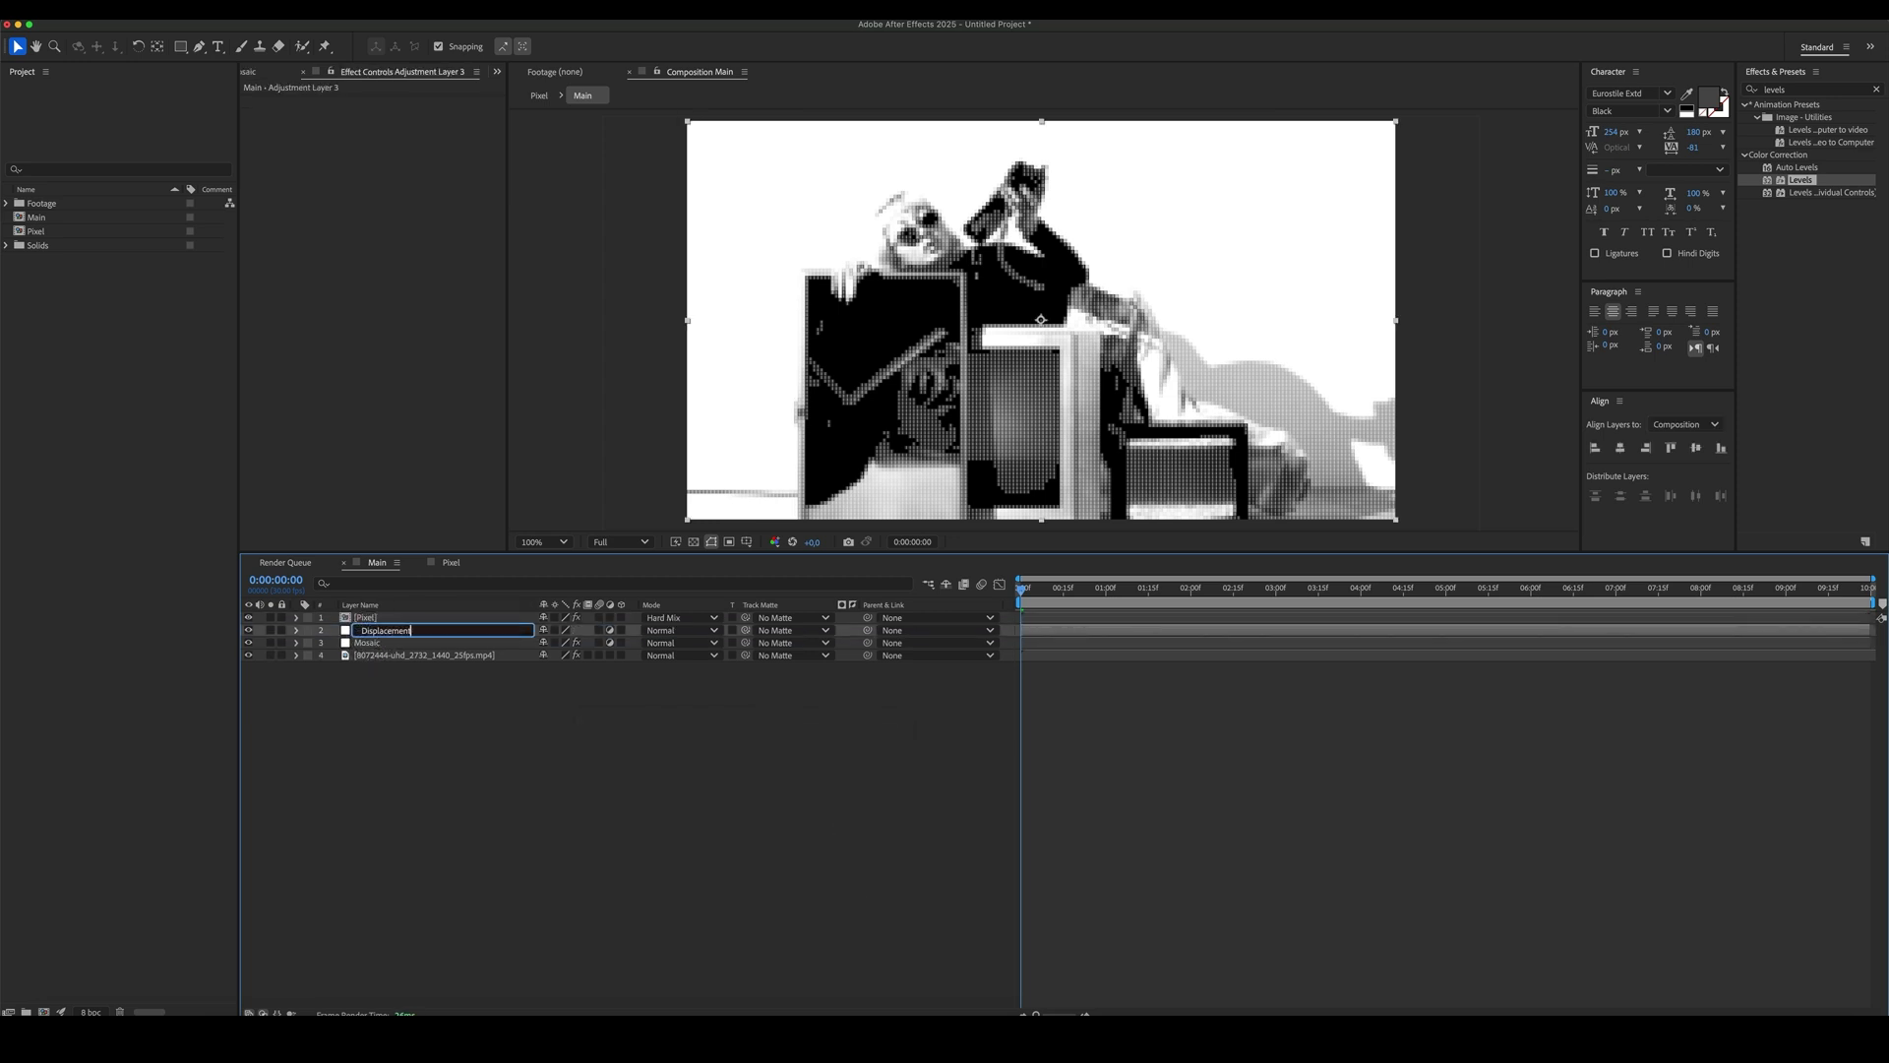
pyautogui.press('Return')
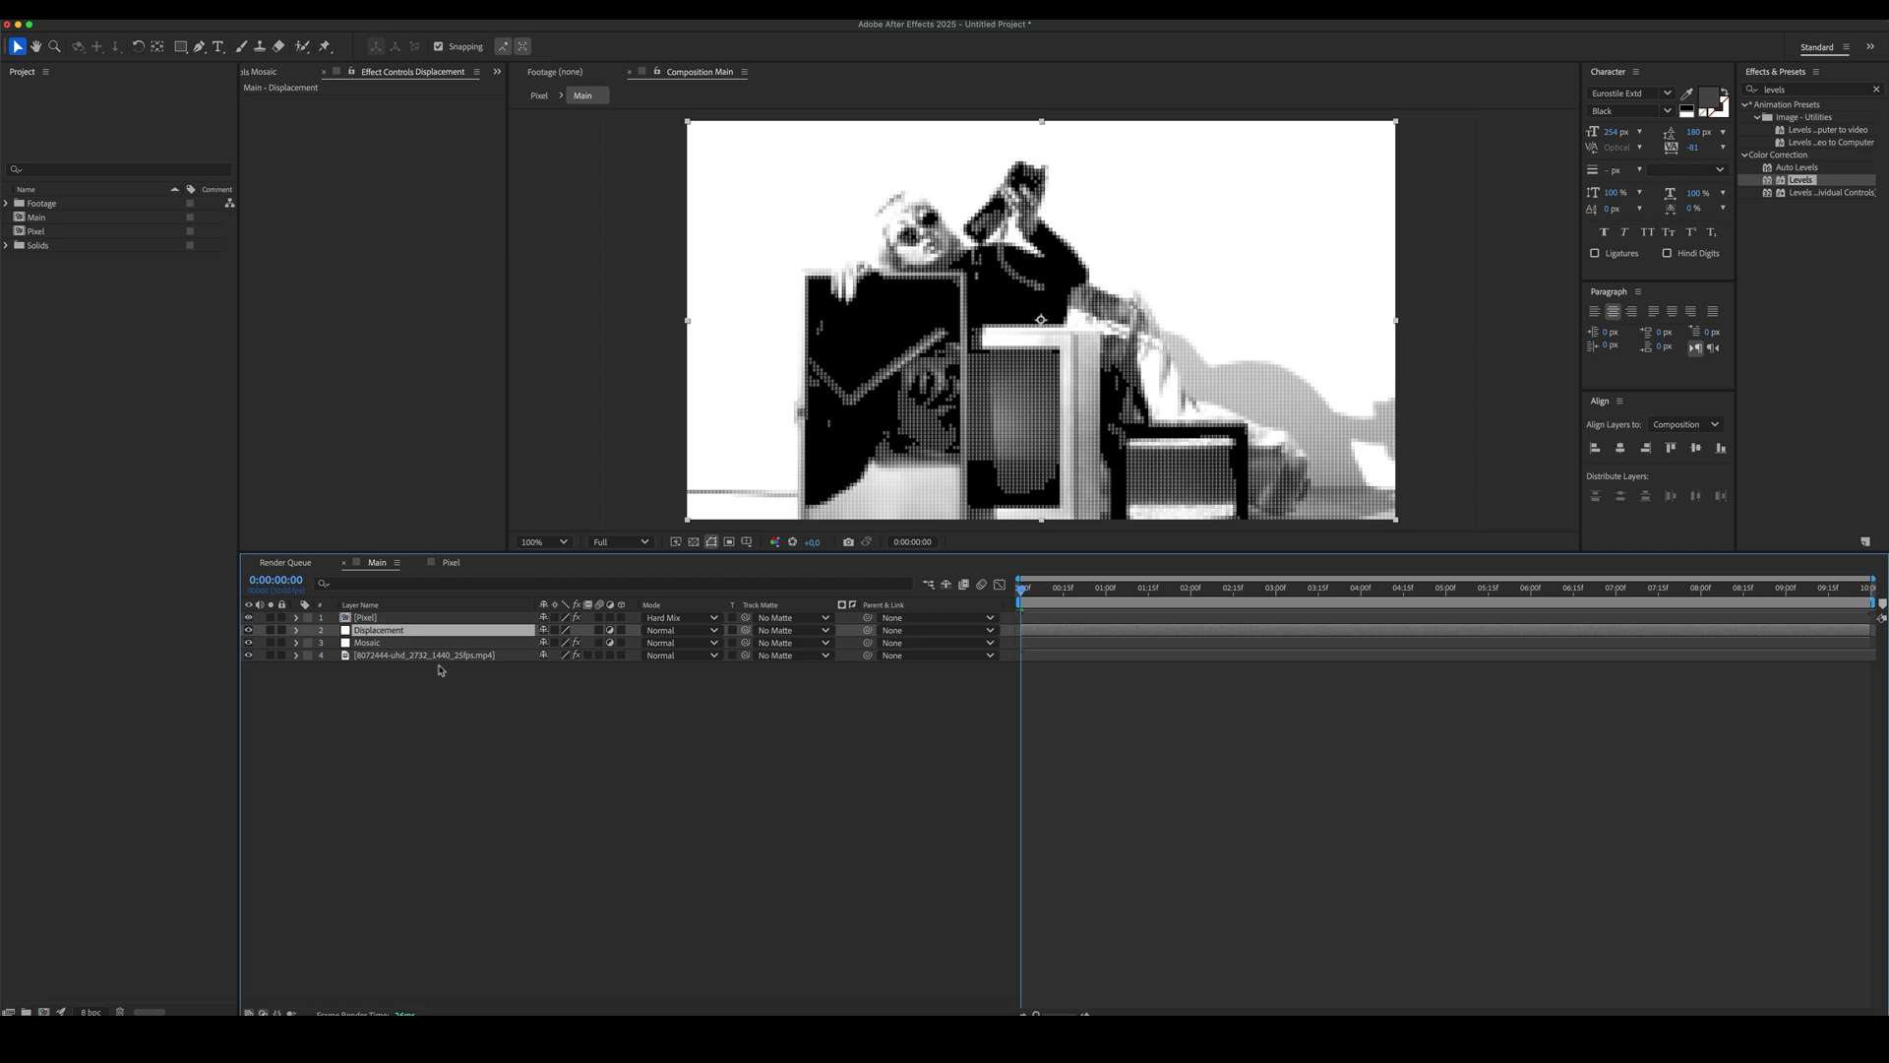
# - Find the Displacement Map effect and apply it to the Displacement adjustment layer
pyautogui.rightClick(438, 718)
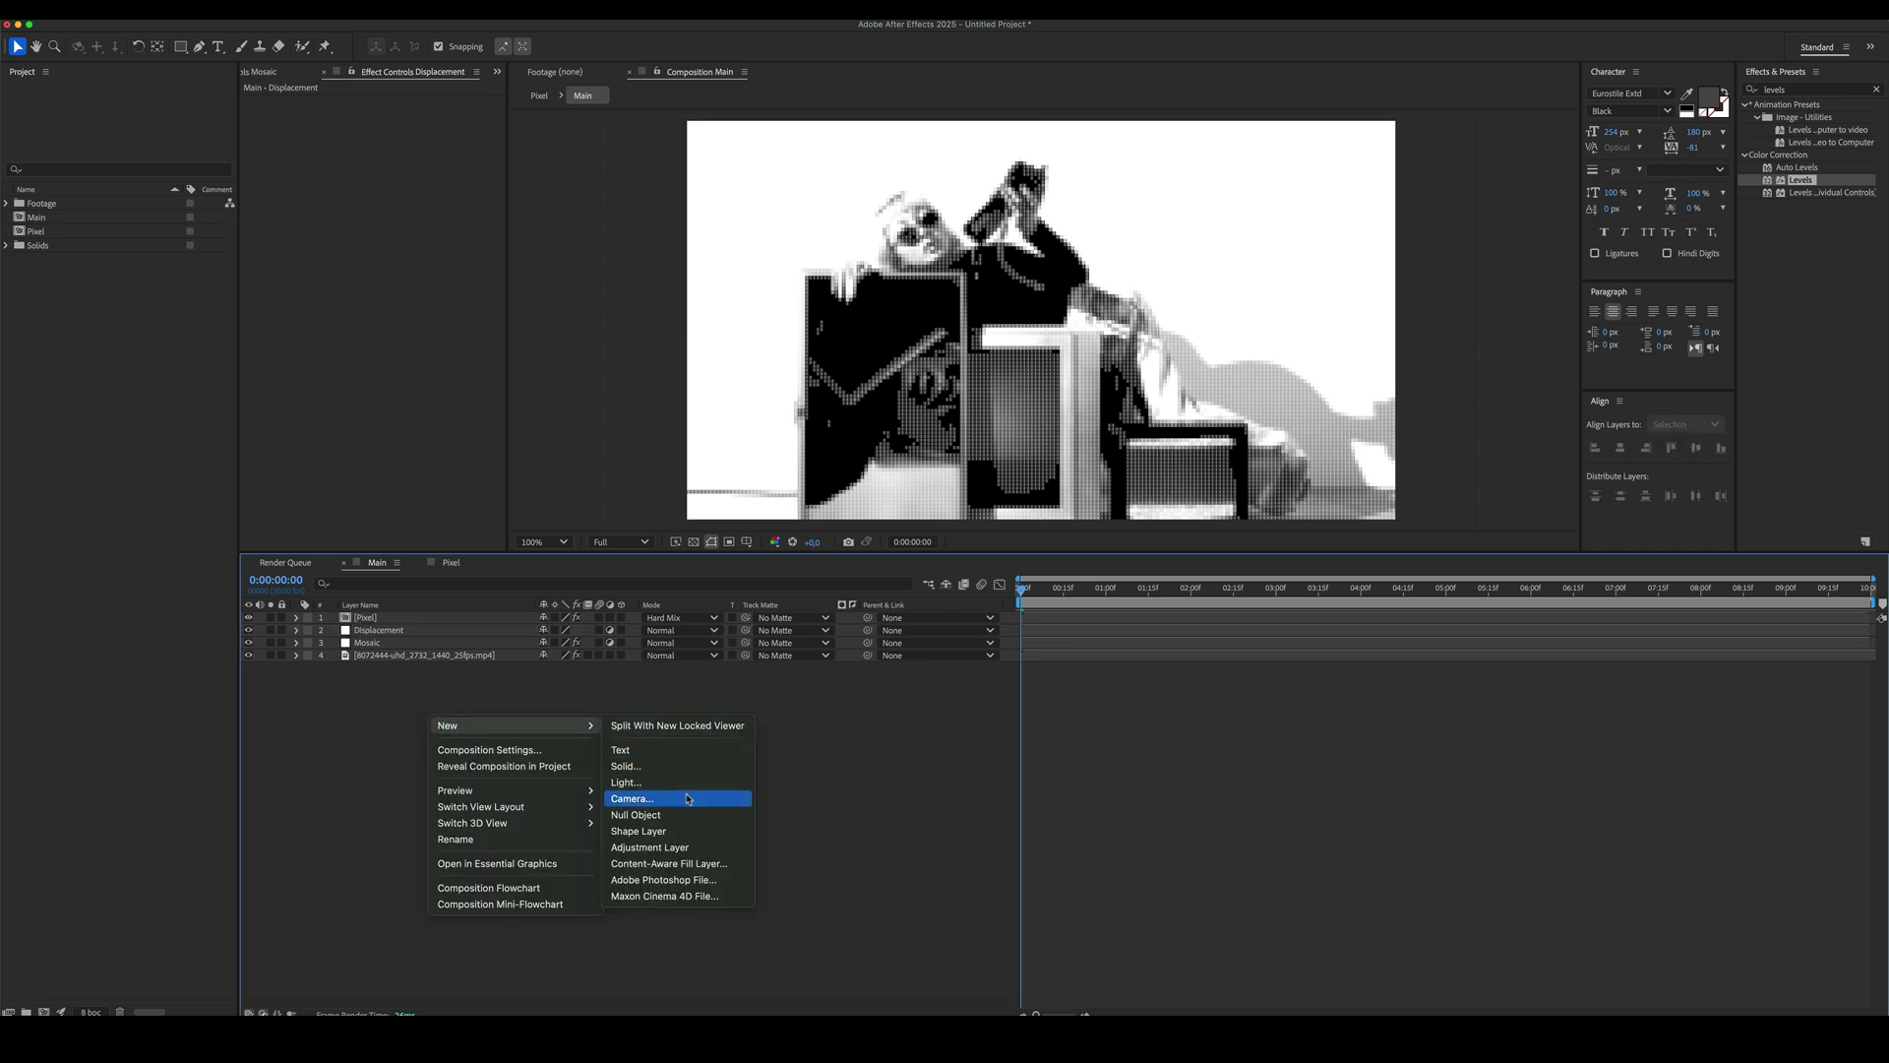
pyautogui.click(981, 743)
pyautogui.click(1820, 89)
pyautogui.click(1876, 88)
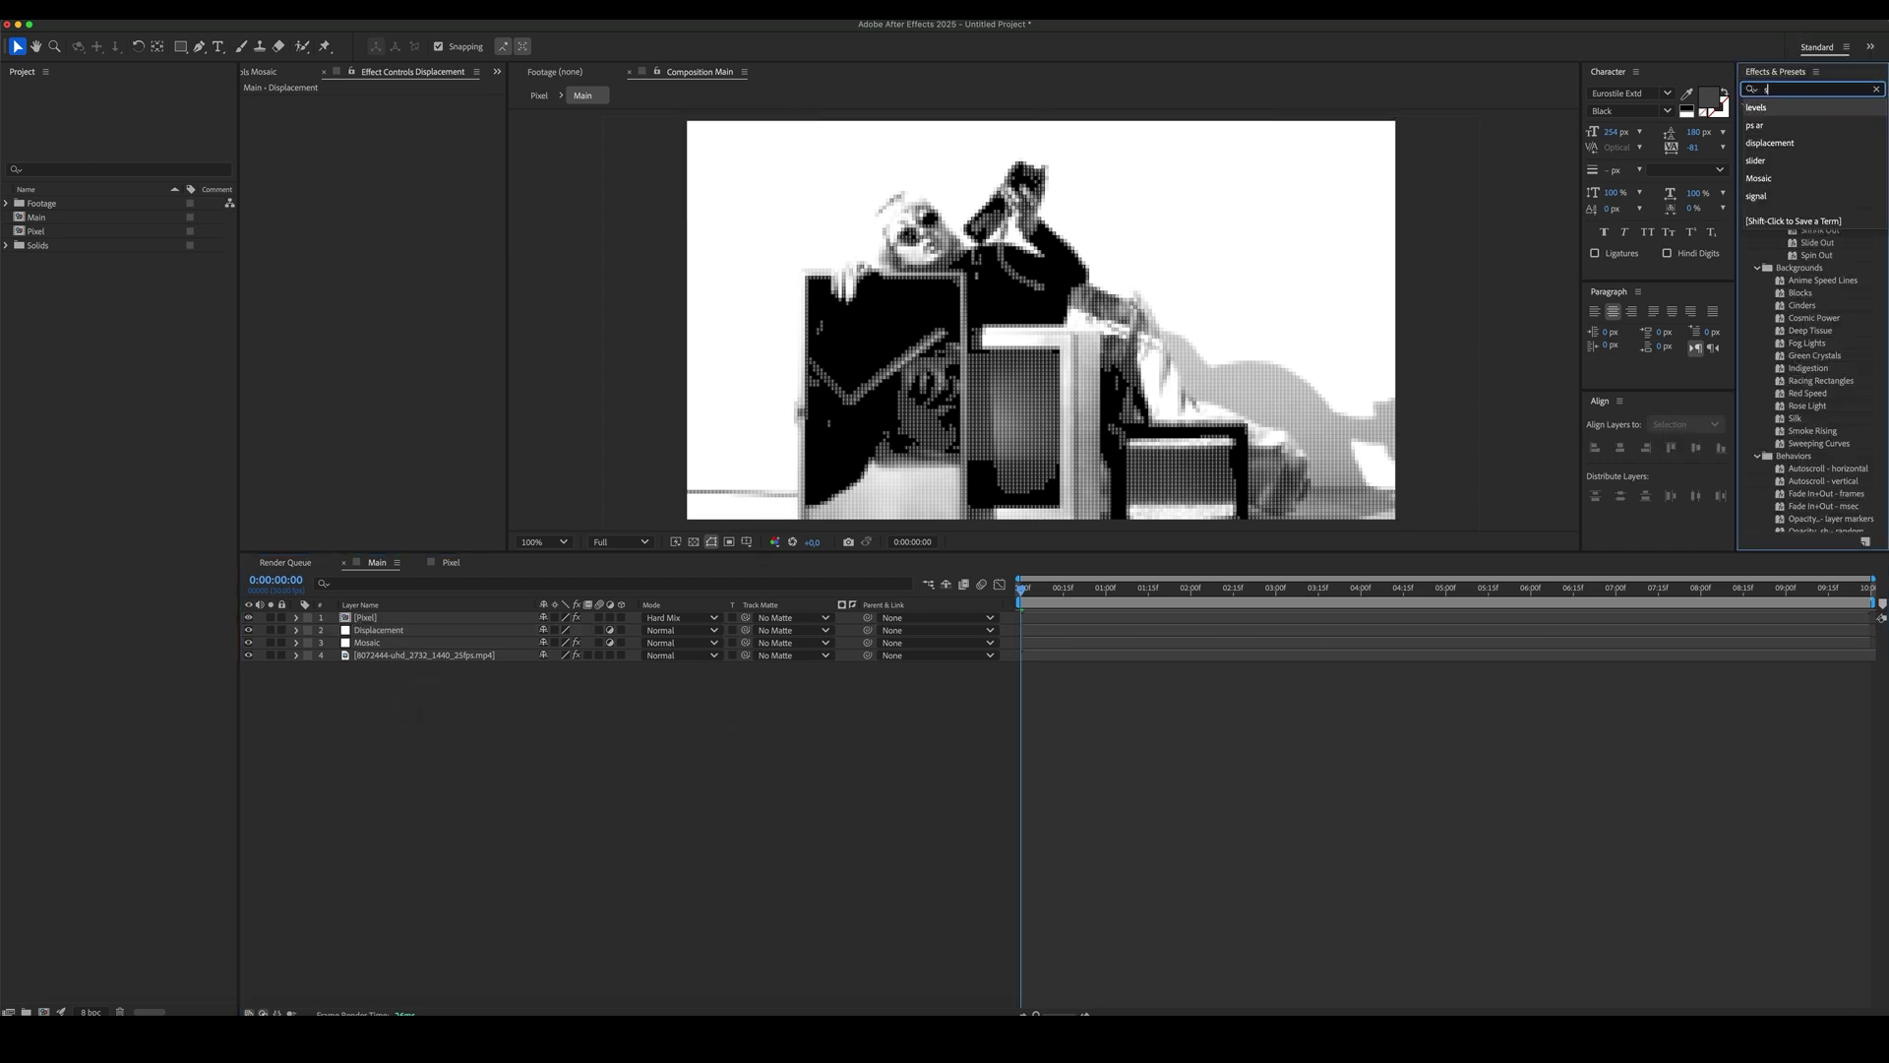
pyautogui.write('displa')
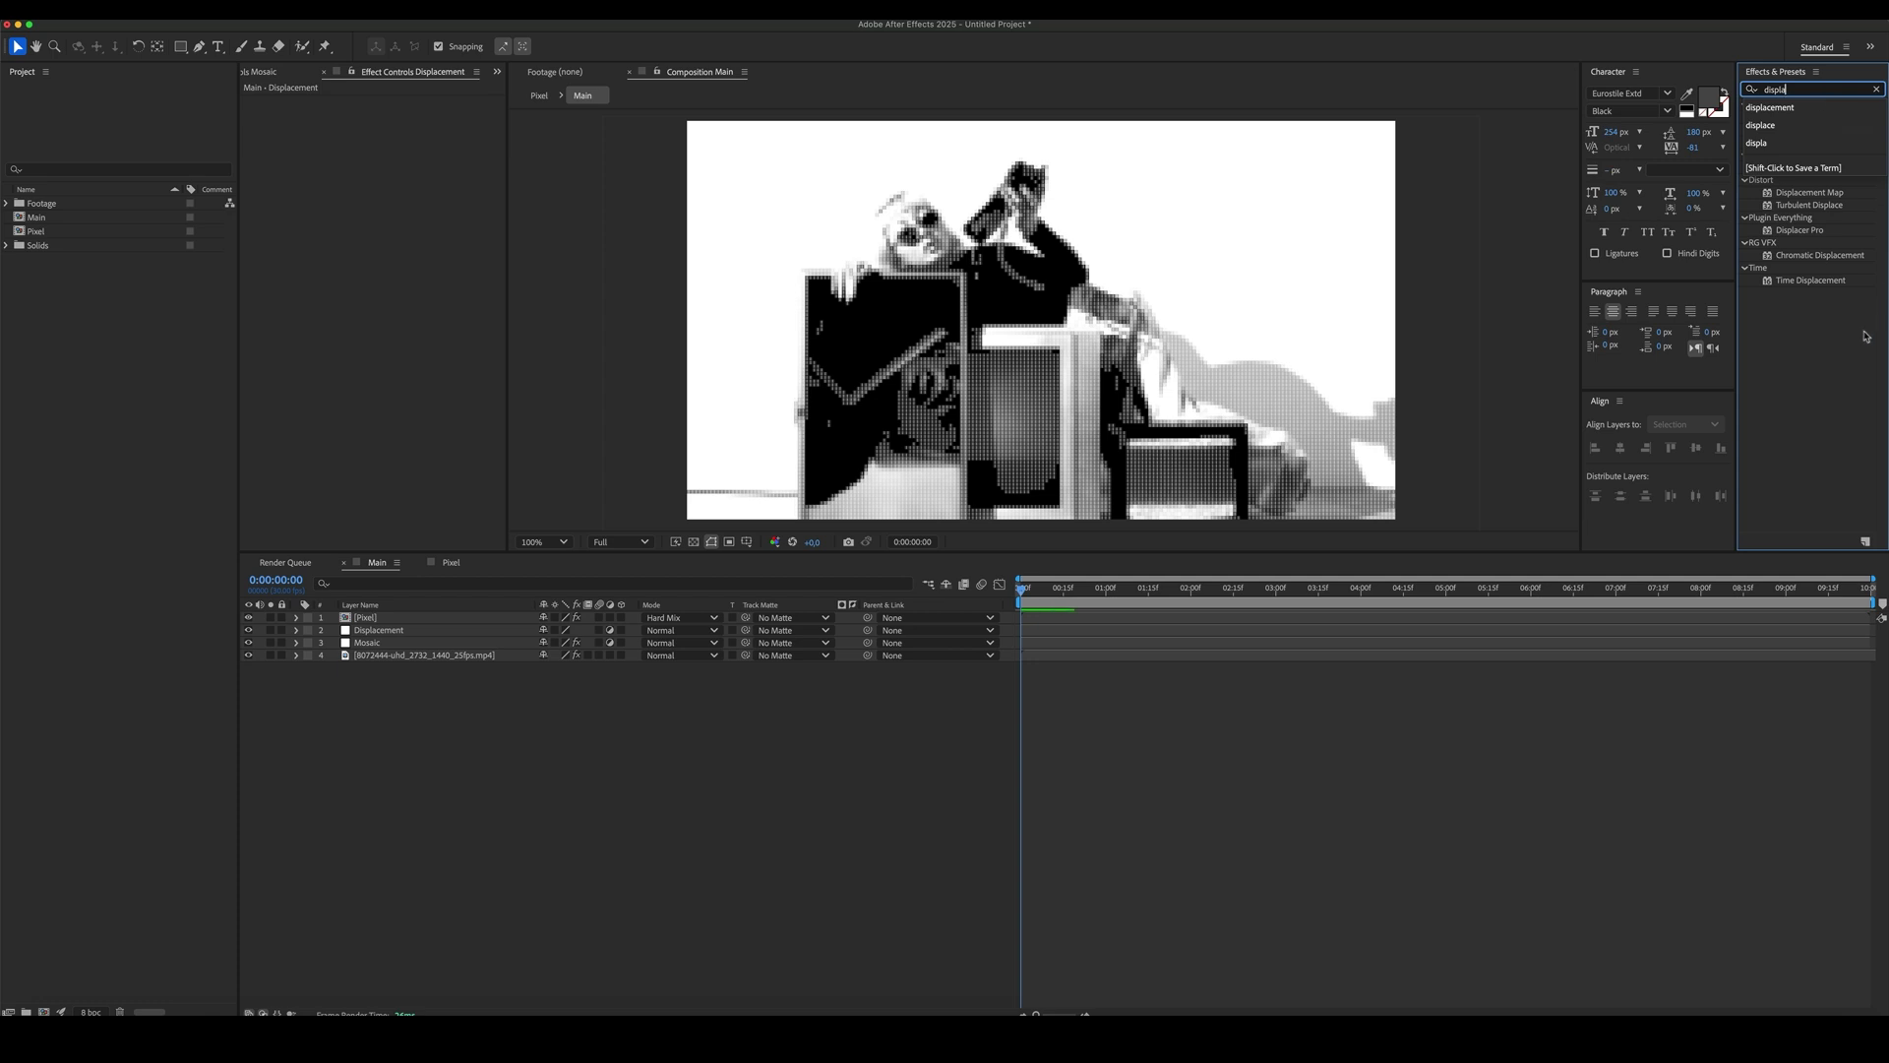
pyautogui.moveTo(1809, 192); pyautogui.dragTo(447, 630)
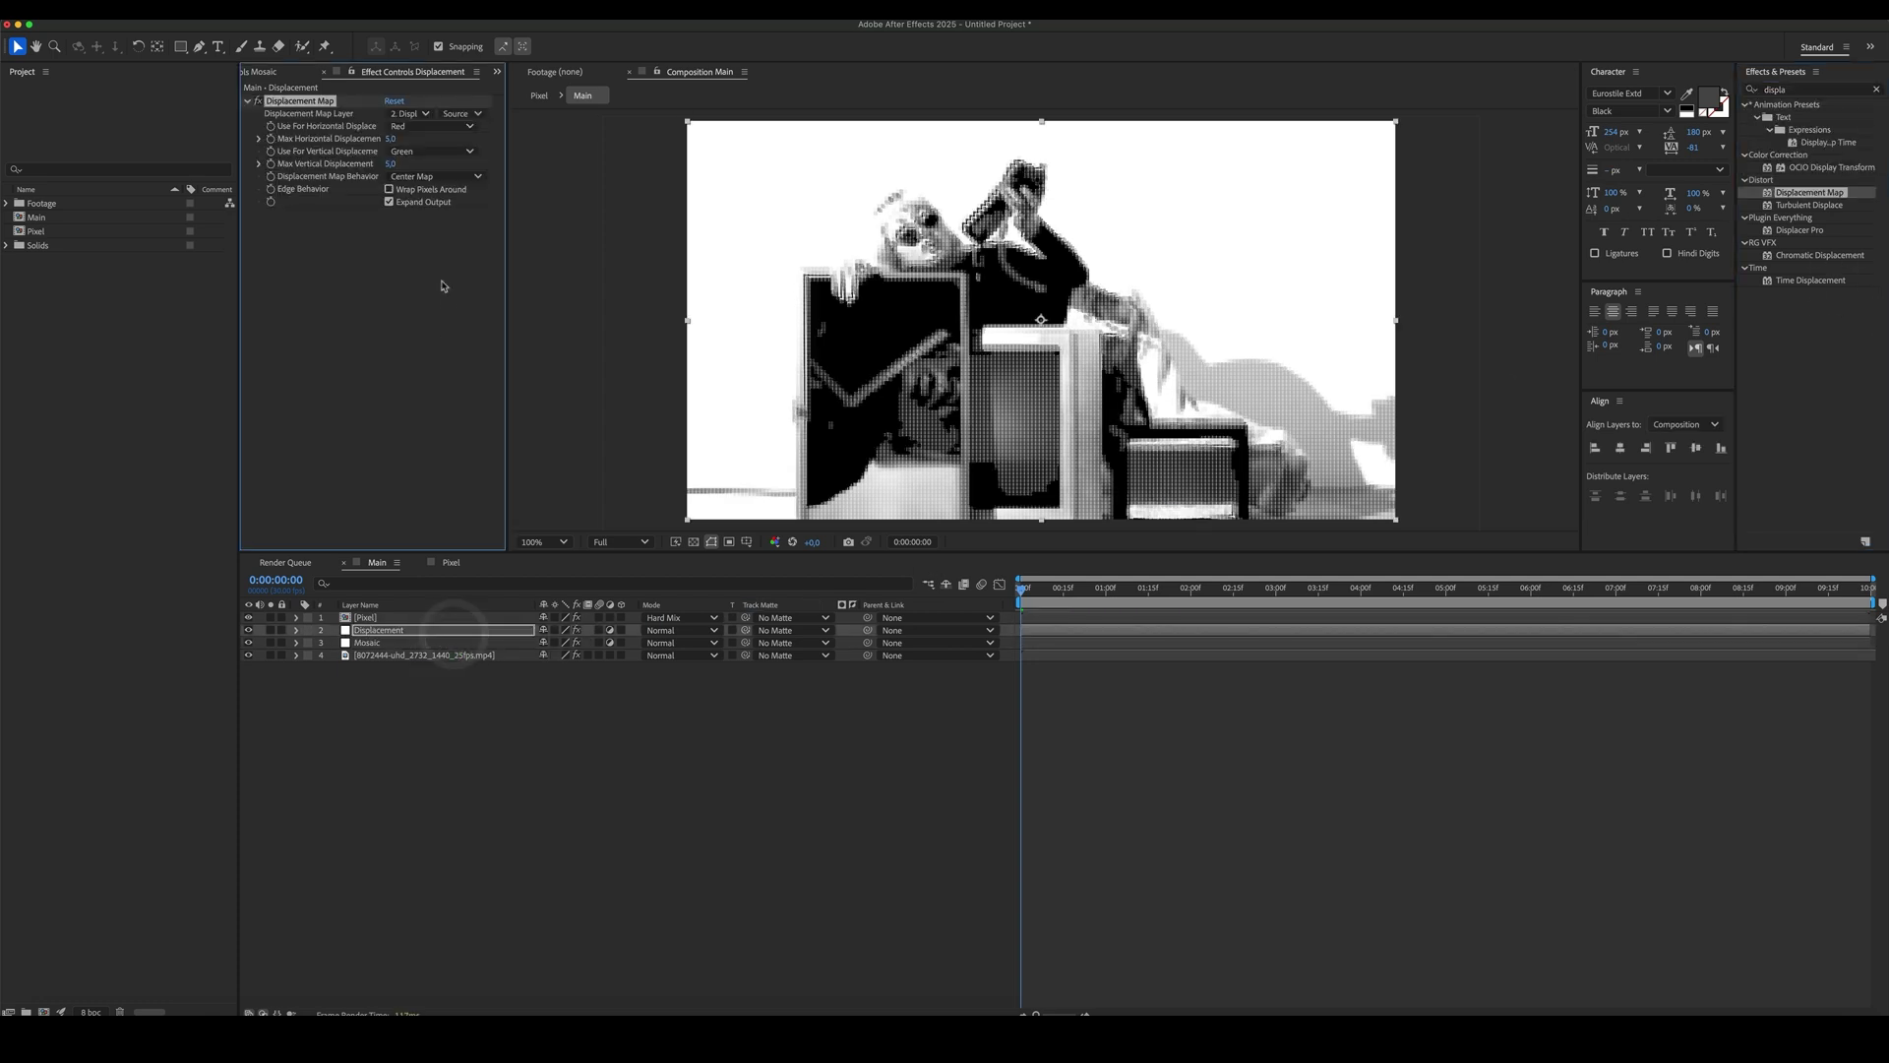
# - Set the Displacement Map's maximum horizontal and vertical displacement to 0
pyautogui.click(437, 277)
pyautogui.click(390, 163)
pyautogui.write('0')
pyautogui.click(389, 139)
pyautogui.write('0')
pyautogui.click(390, 311)
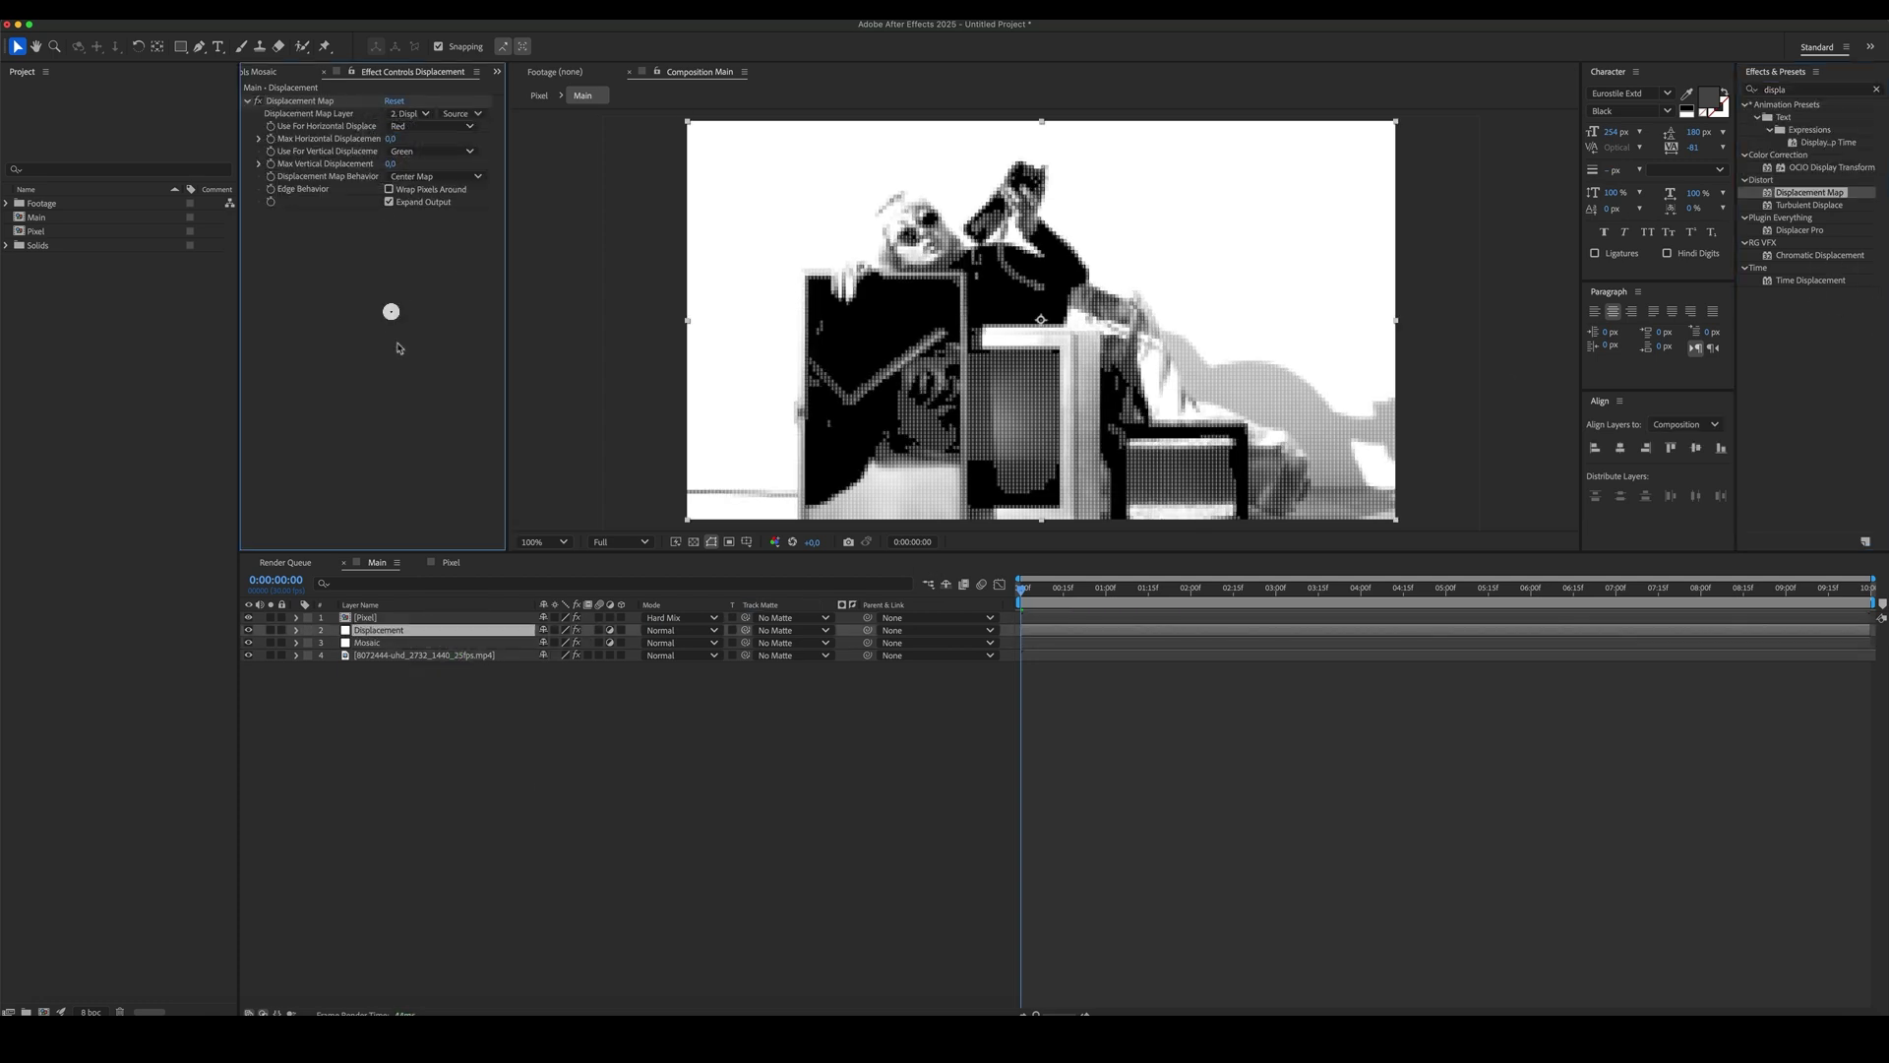
# - Create a white 1920 x 1080 px solid named Displacement Reference and place it directly below the Pixel layer
pyautogui.rightClick(492, 714)
pyautogui.moveTo(531, 725)
pyautogui.click(705, 771)
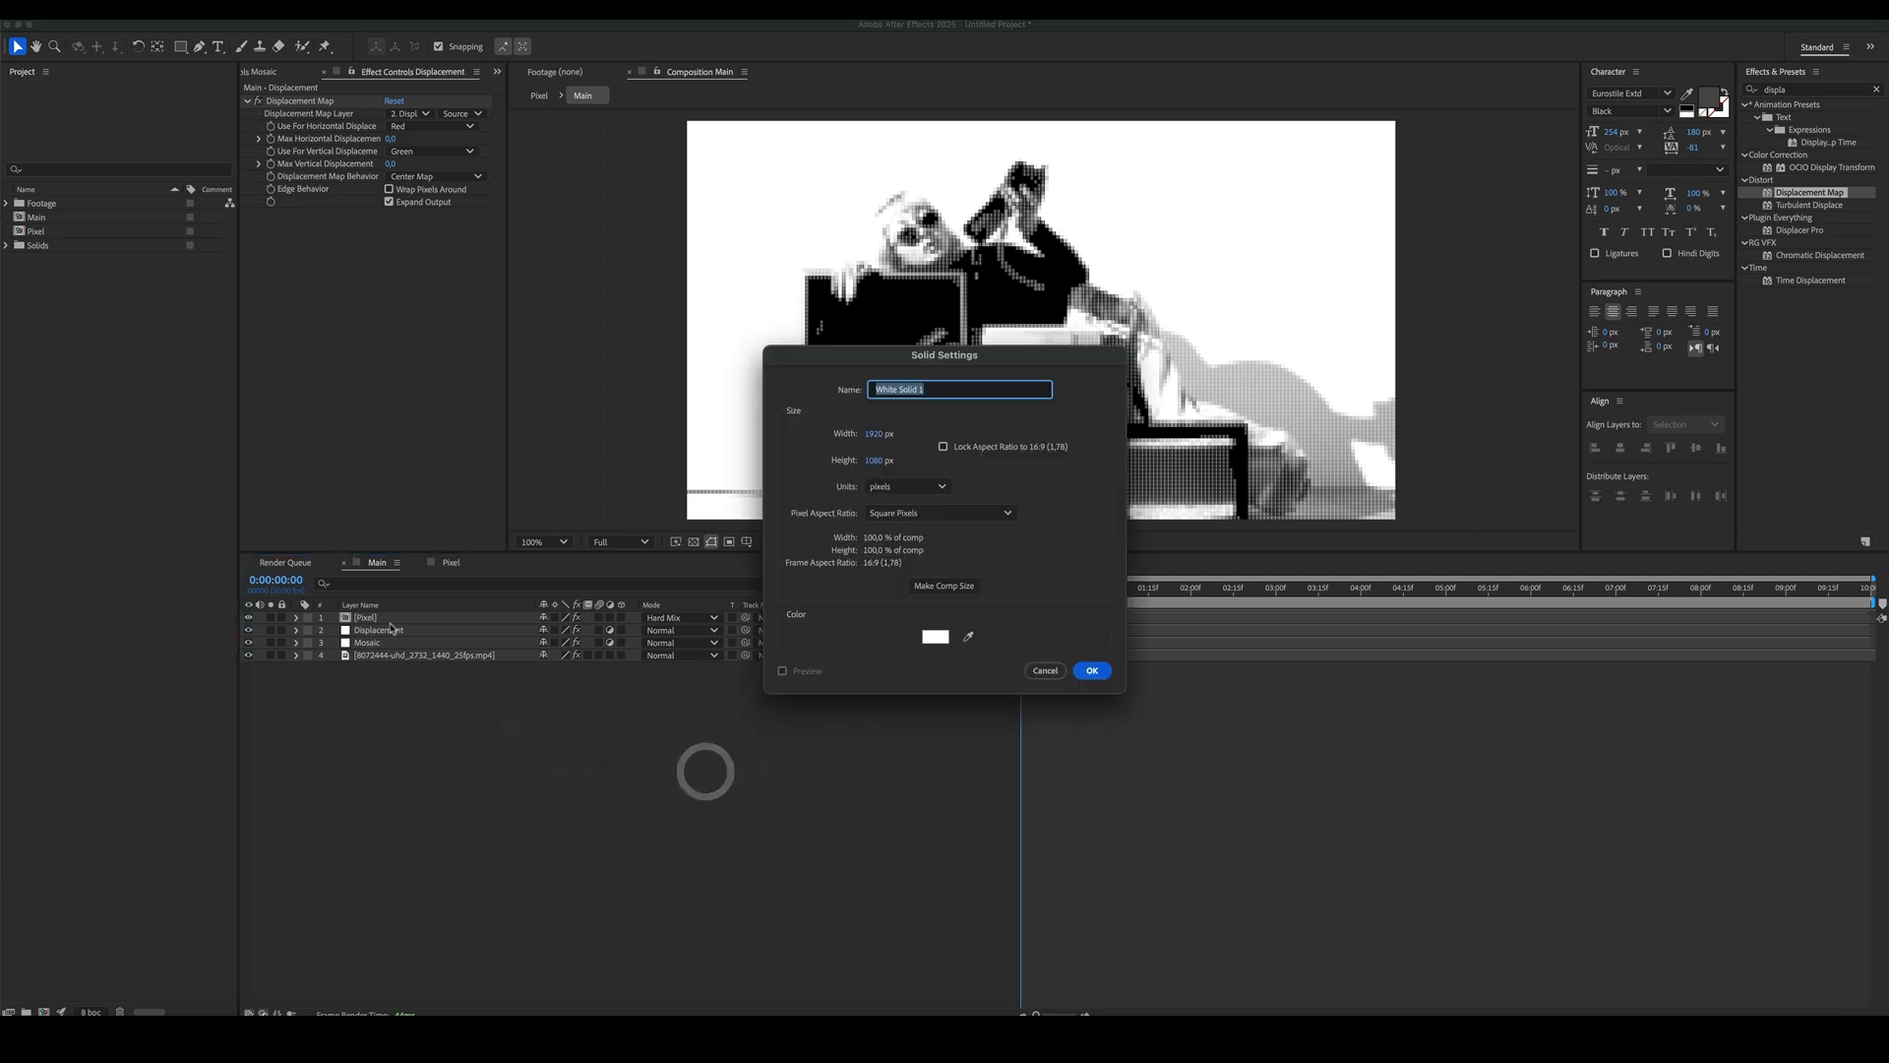
pyautogui.write('Displacement Reference')
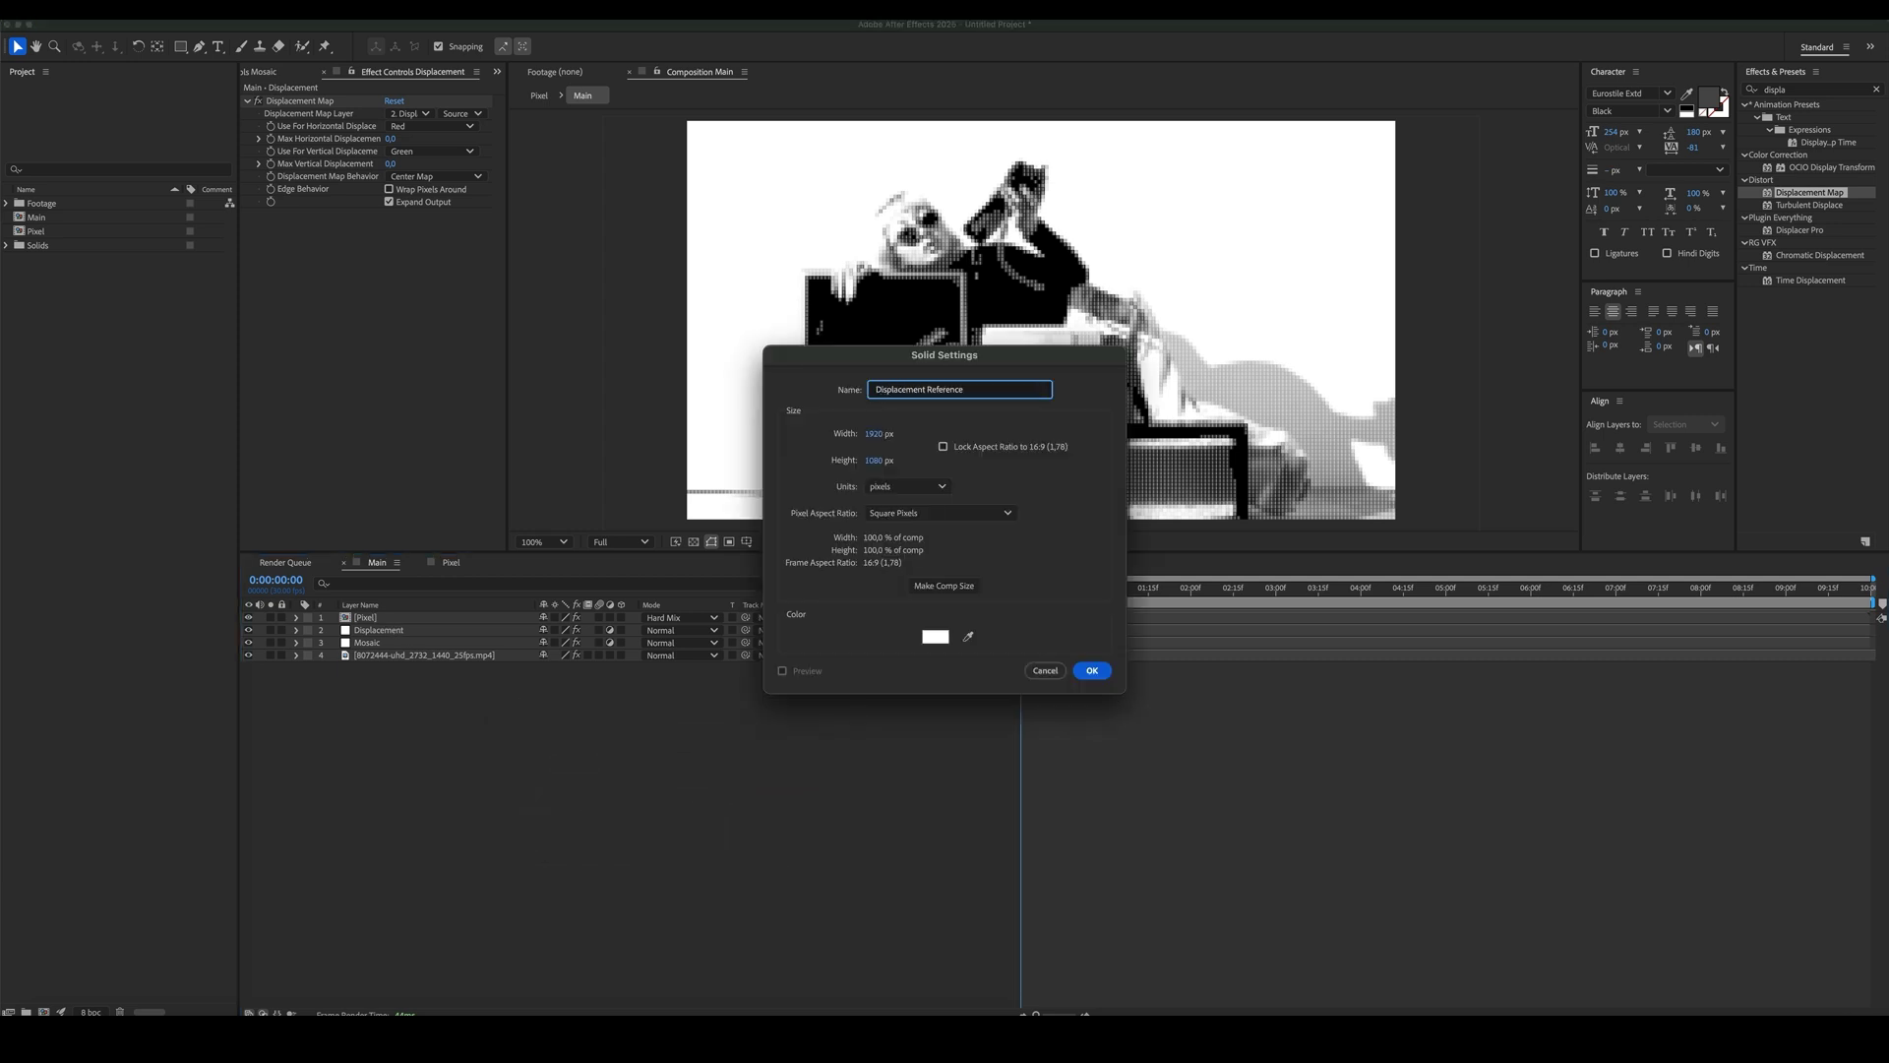
pyautogui.press('Return')
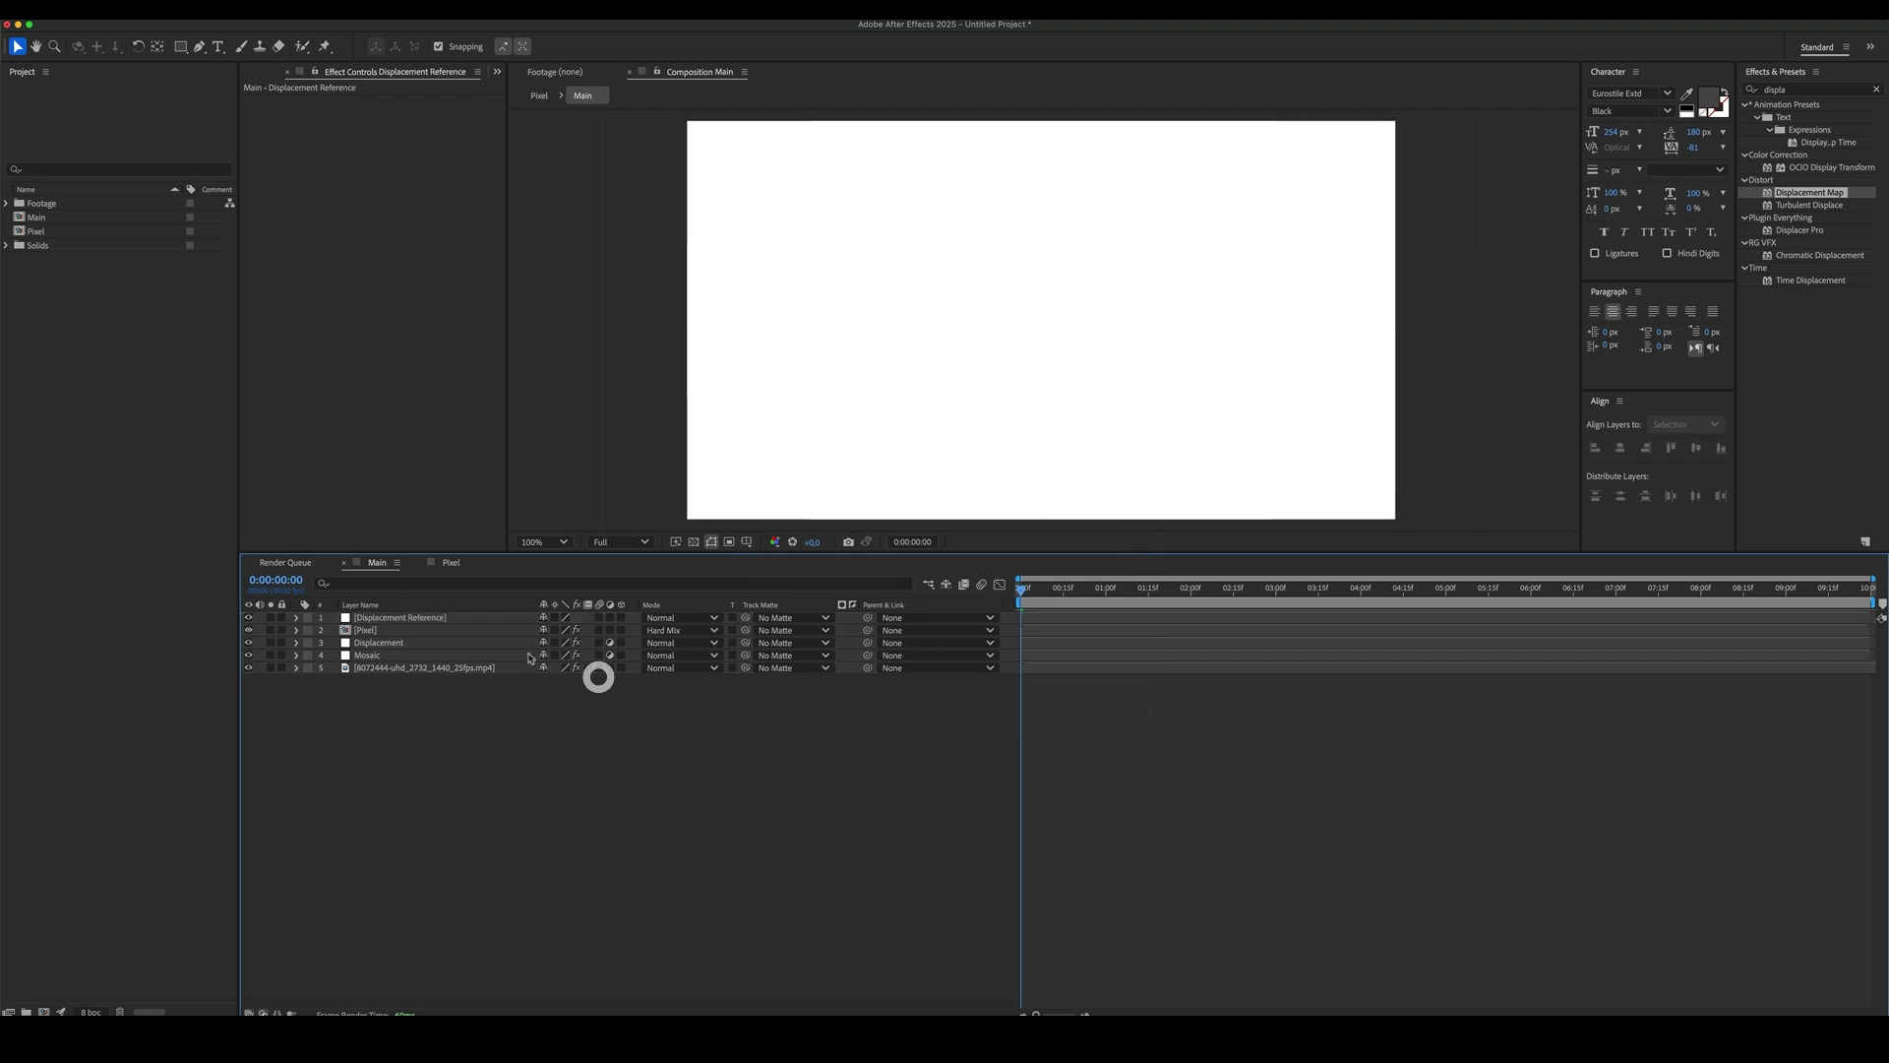
pyautogui.click(420, 633)
pyautogui.click(448, 749)
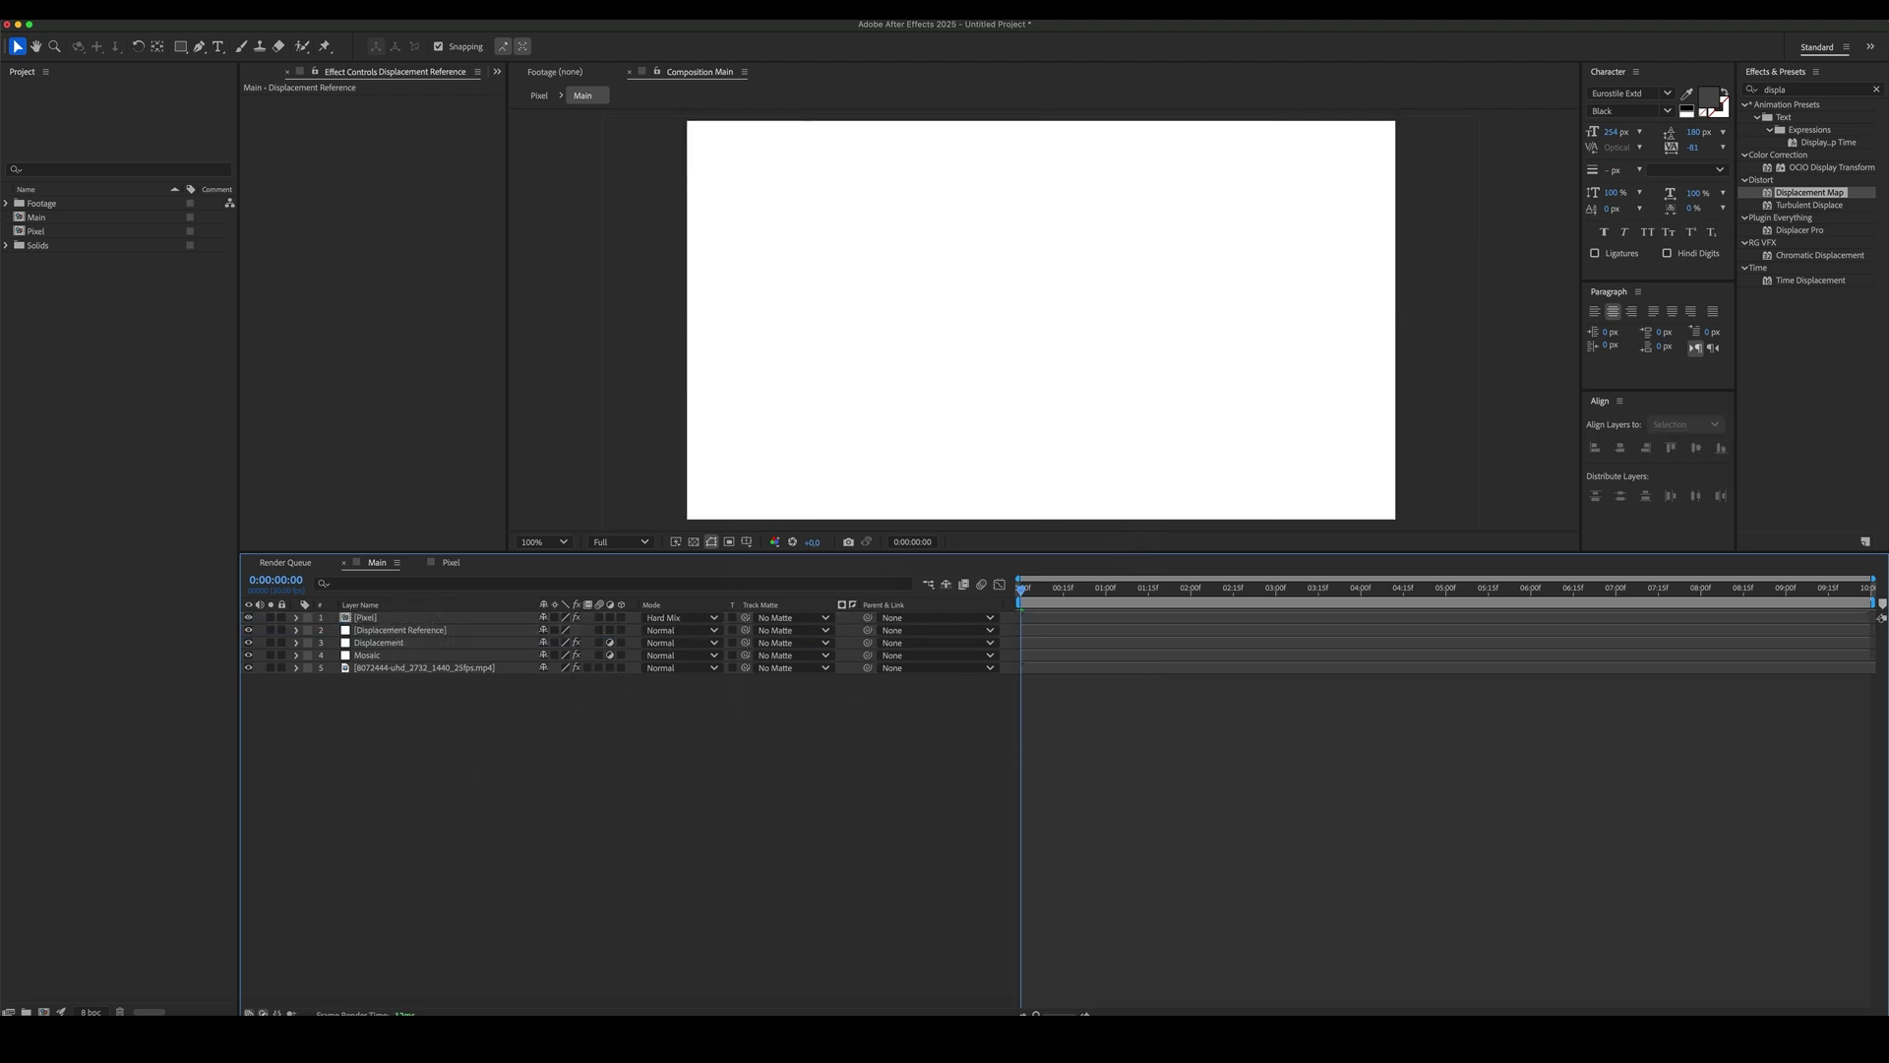
# - Find the Fractal Noise effect and apply it to the Displacement Reference layer
pyautogui.click(1803, 90)
pyautogui.write('fractal')
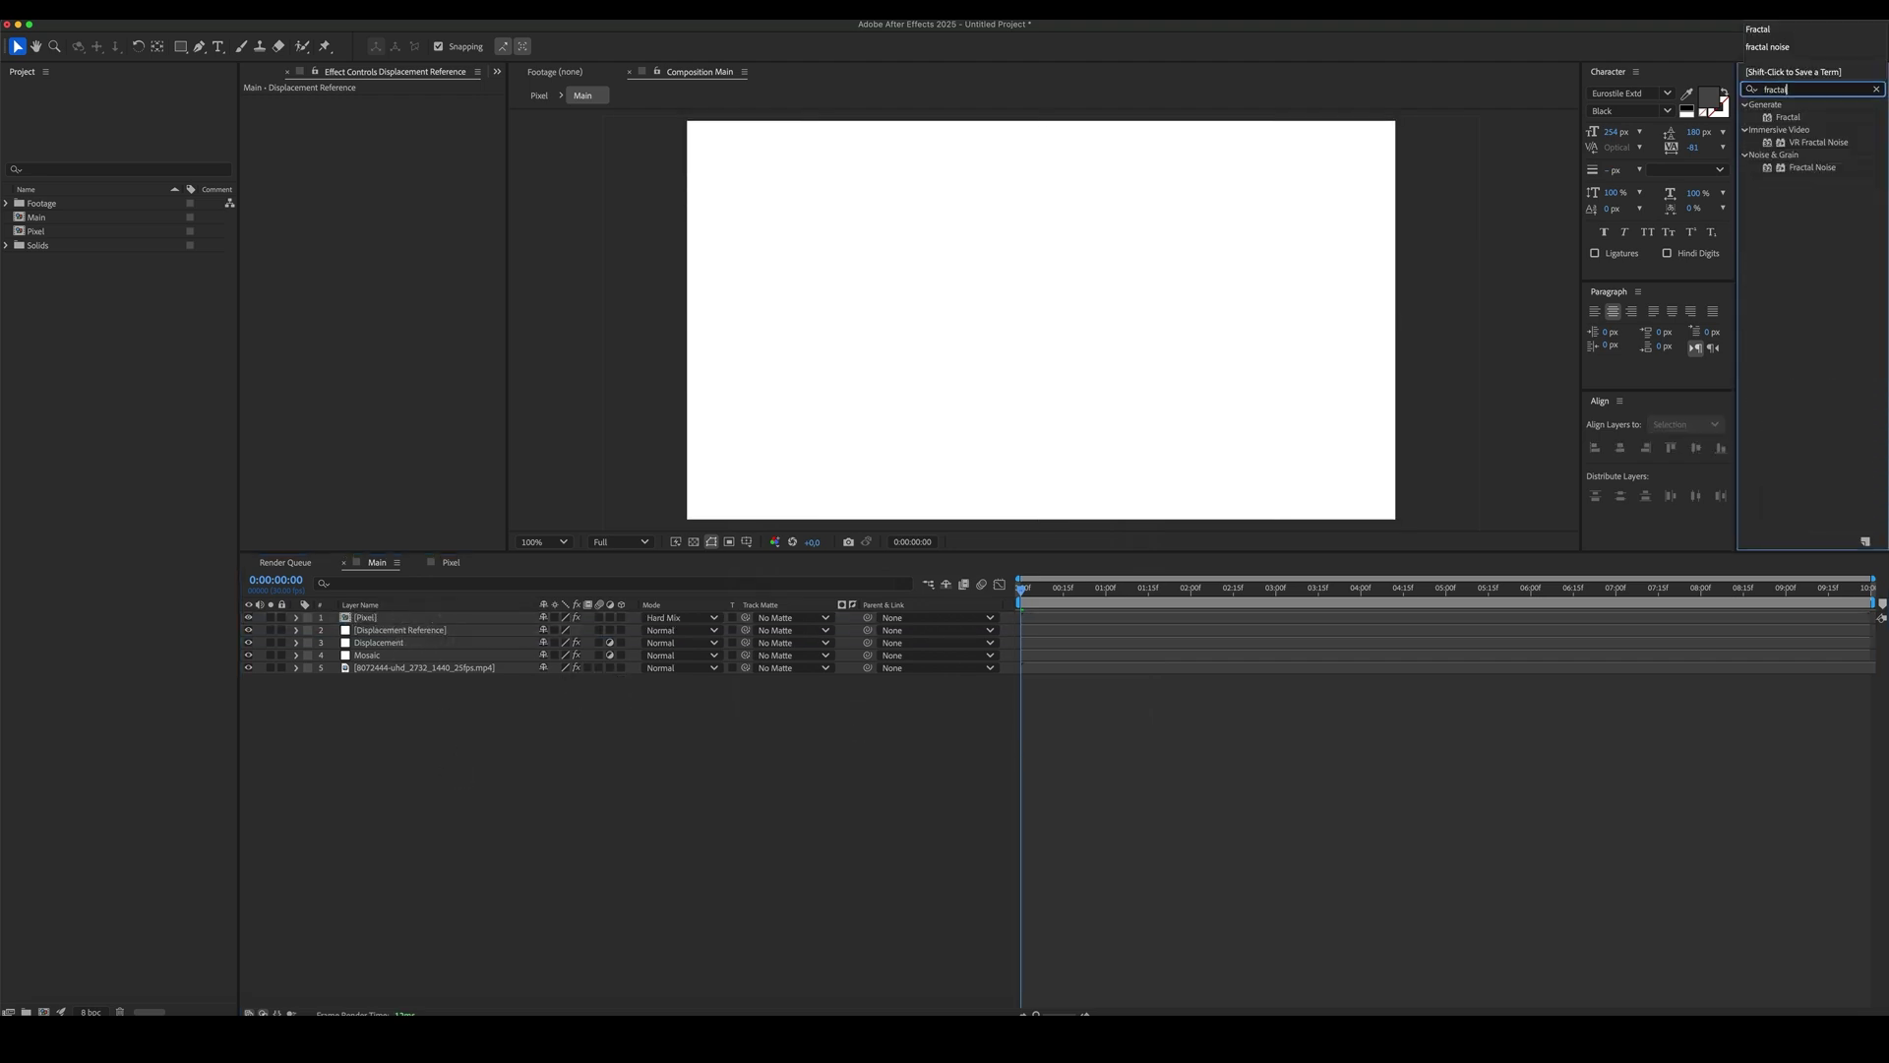
pyautogui.moveTo(1812, 167); pyautogui.dragTo(450, 630)
# - Set the Fractal Noise's Noise Type to Block and its Complexity to 2
pyautogui.click(426, 126)
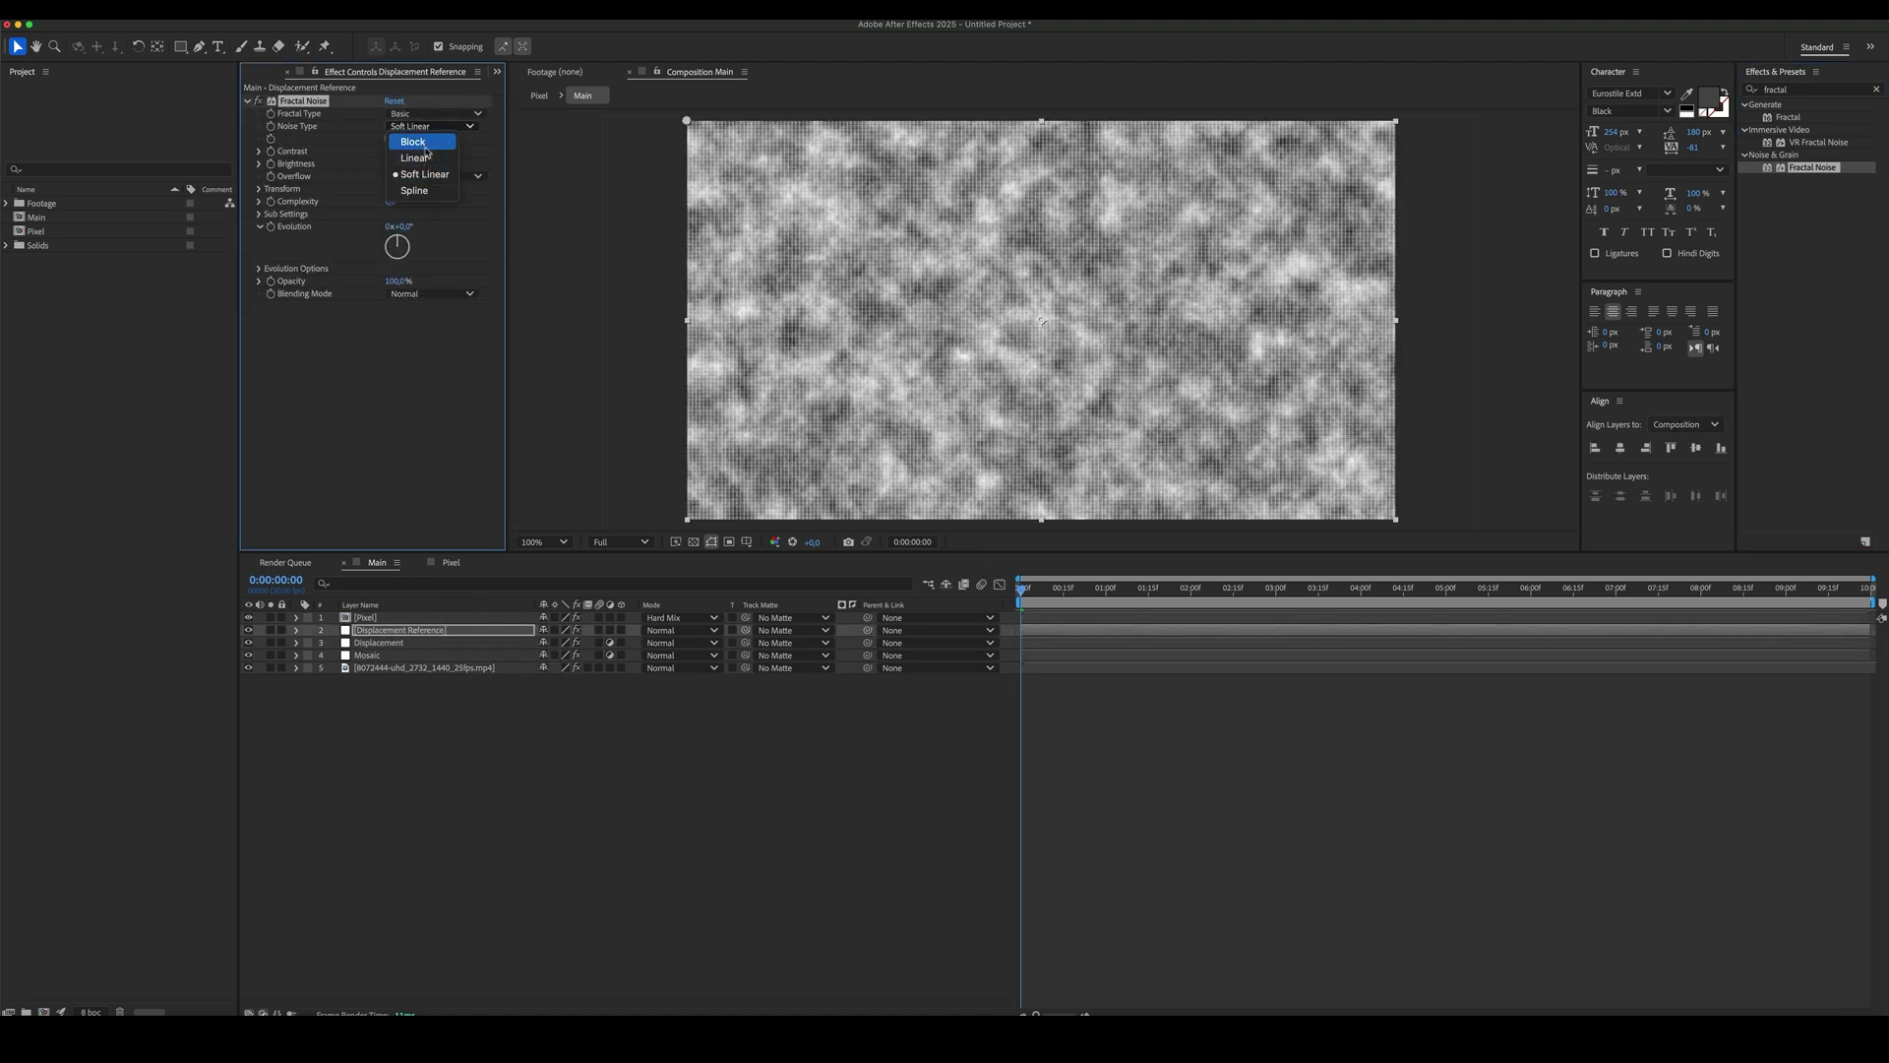
pyautogui.click(426, 144)
pyautogui.click(392, 202)
pyautogui.write('2')
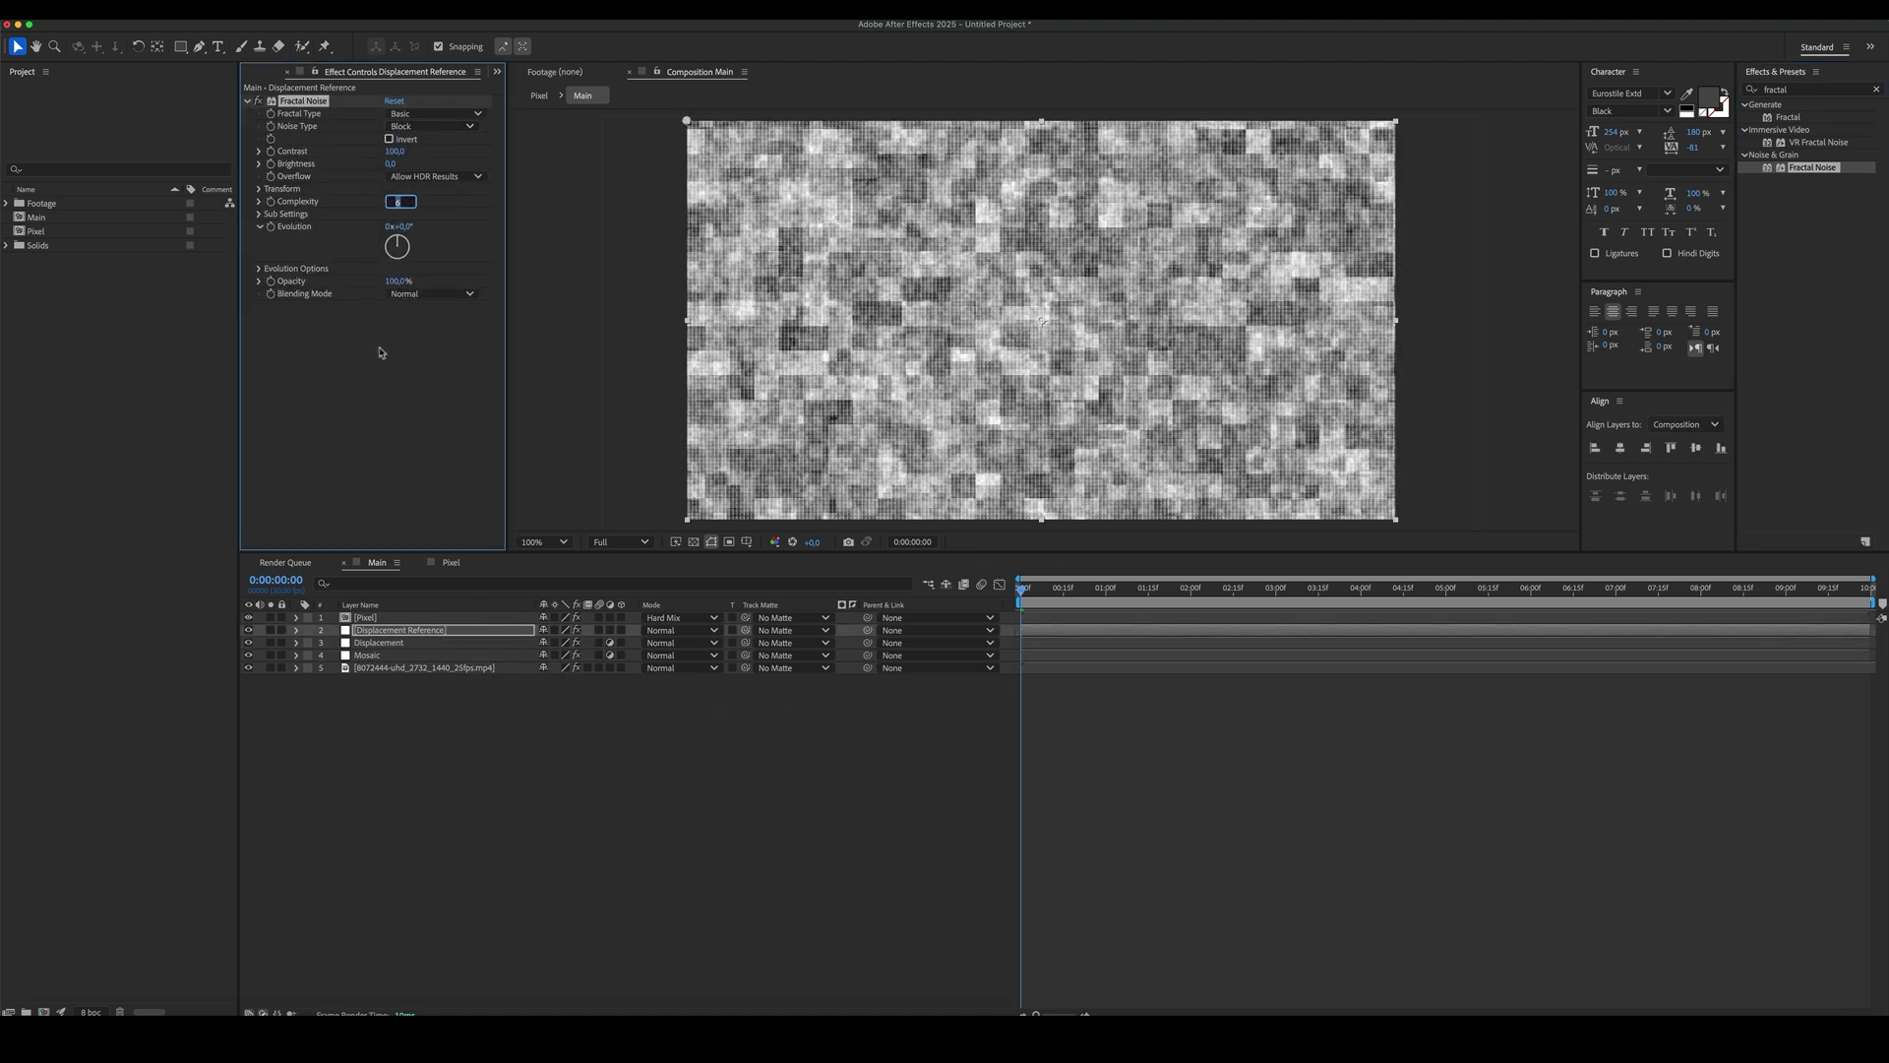
pyautogui.click(384, 359)
# - Set the Fractal Noise's Contrast to 960 and Brightness to -525
pyautogui.click(396, 151)
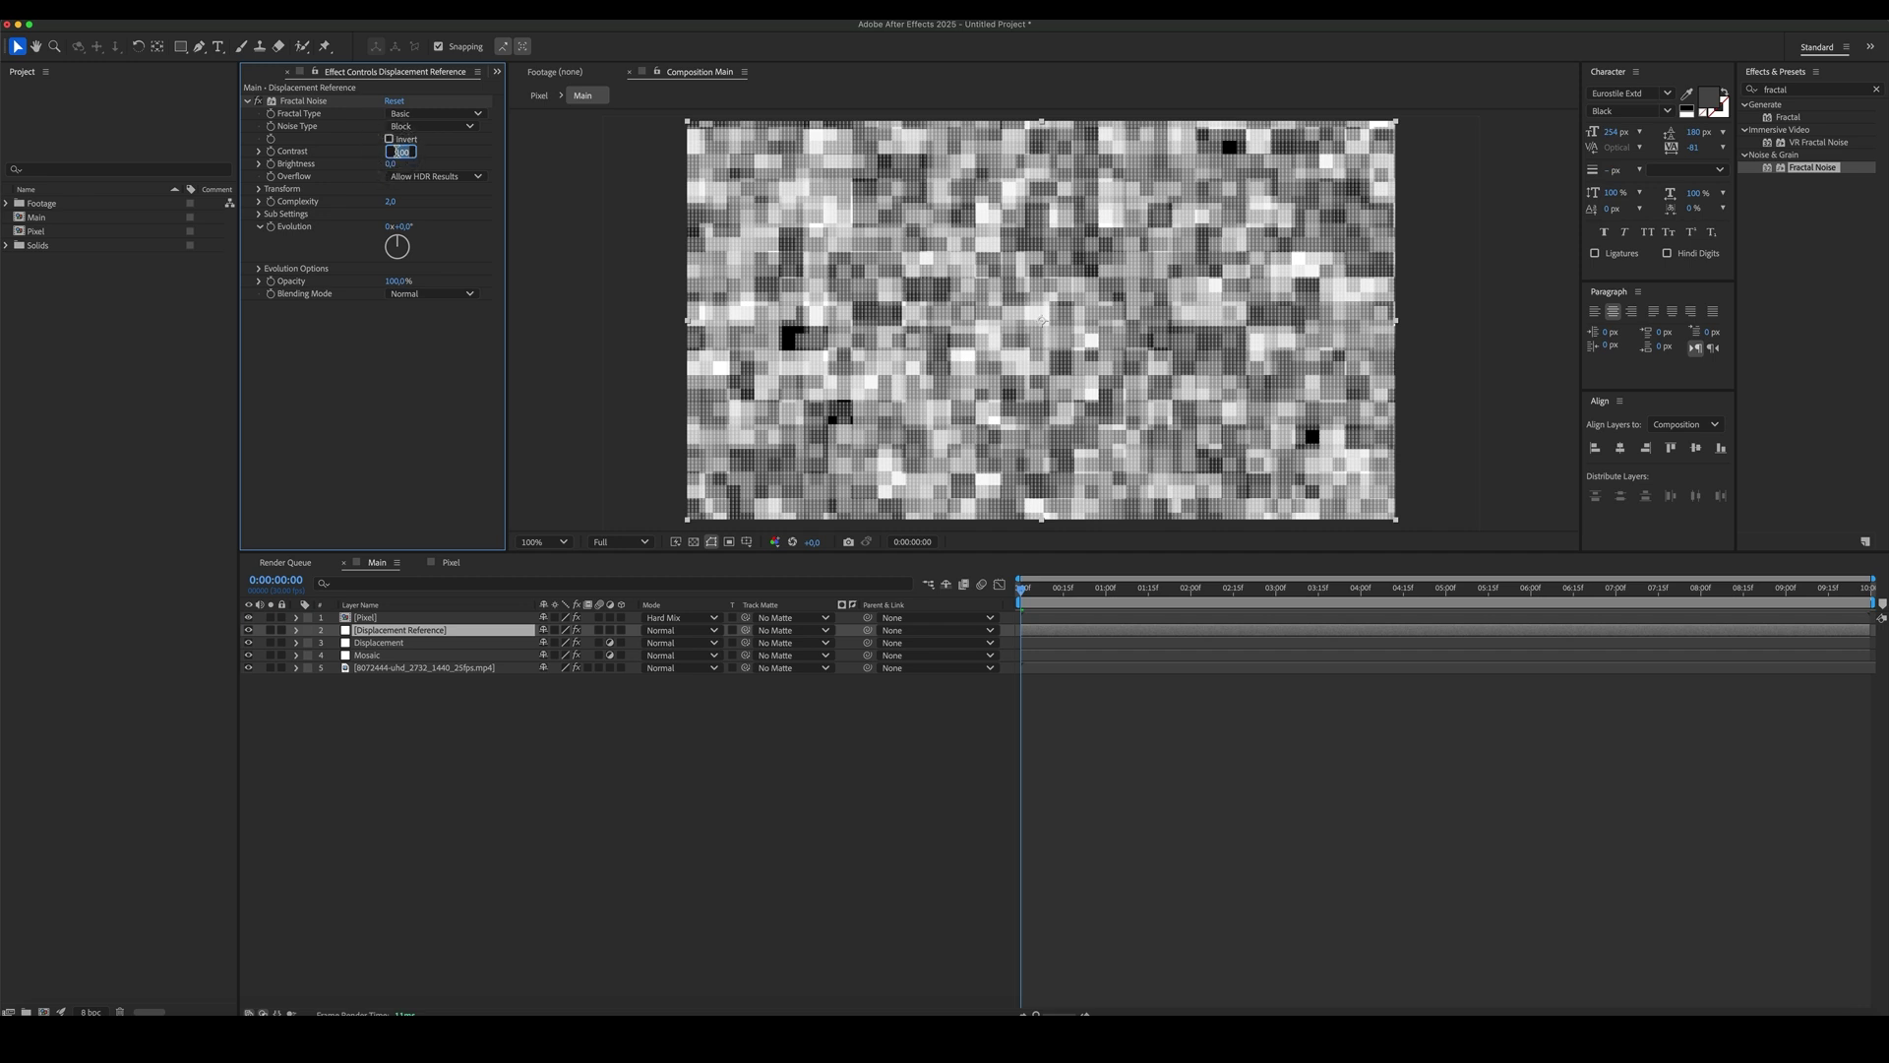
pyautogui.write('960')
pyautogui.press('Return')
pyautogui.click(390, 165)
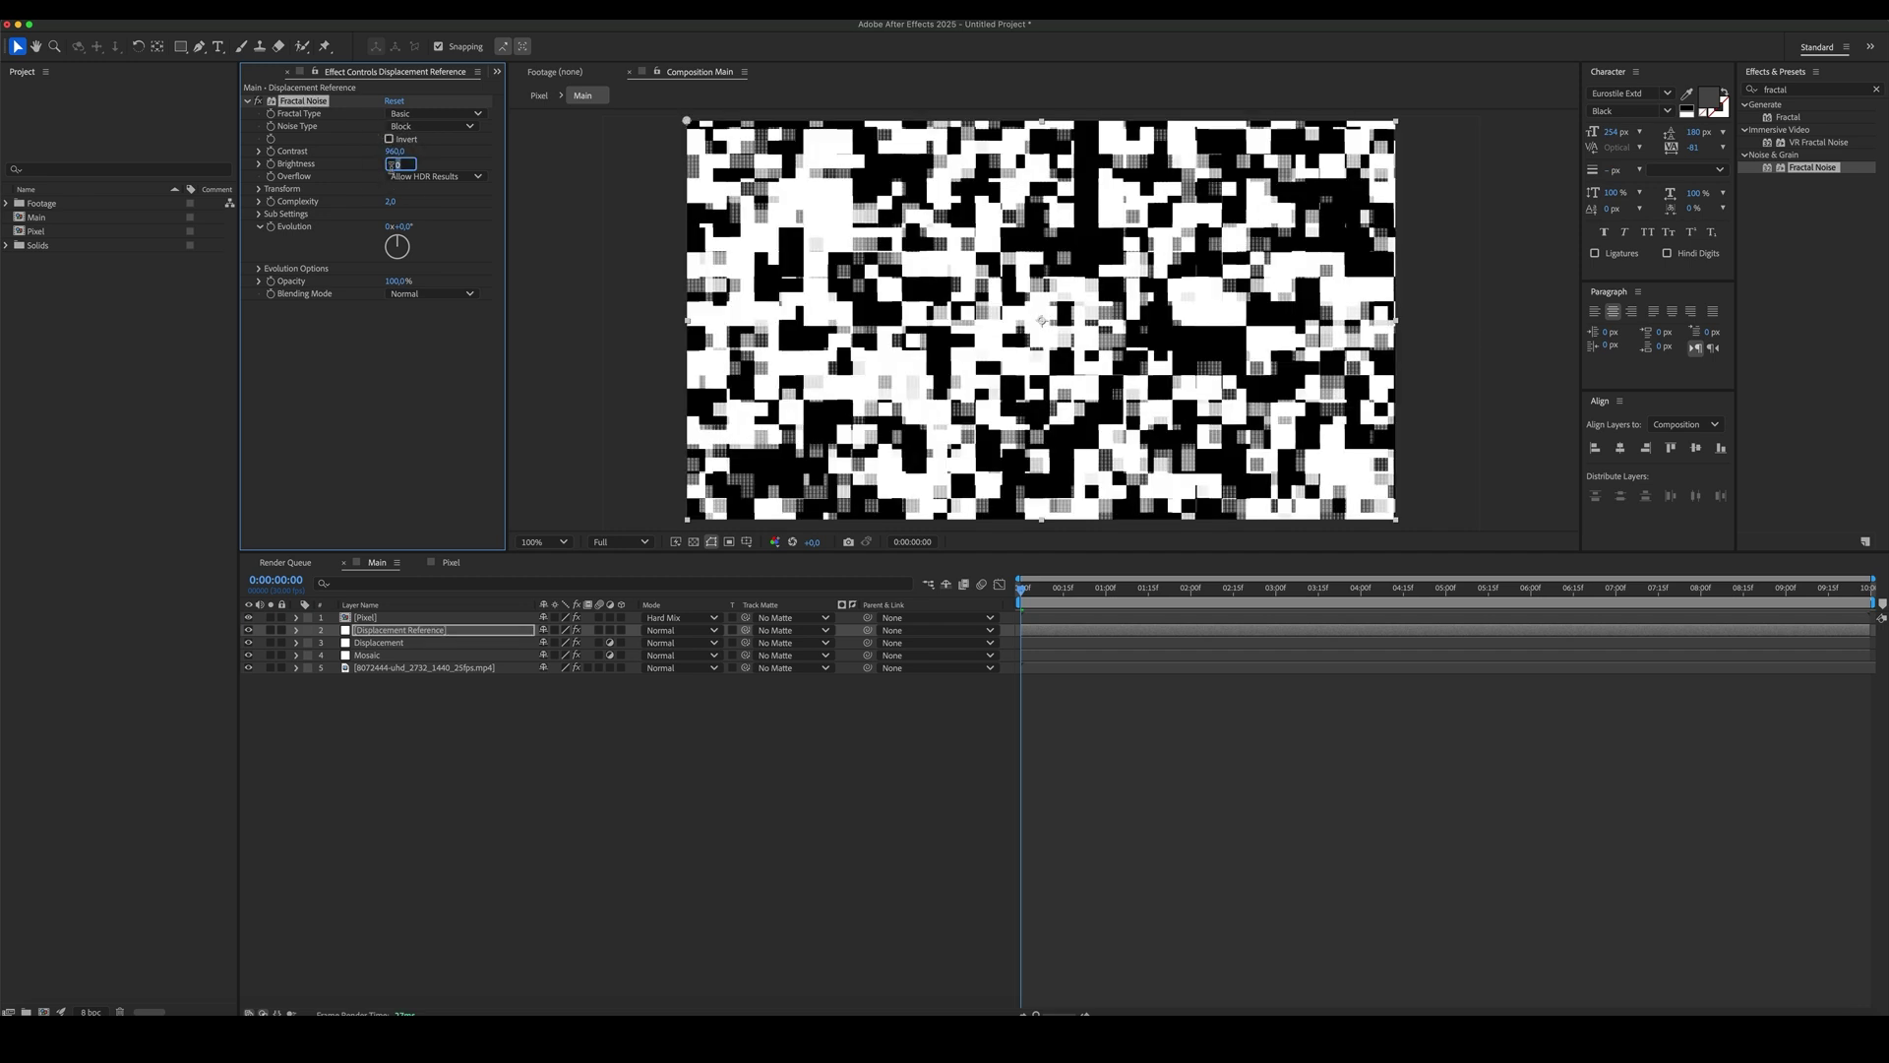
pyautogui.write('-525')
pyautogui.press('Return')
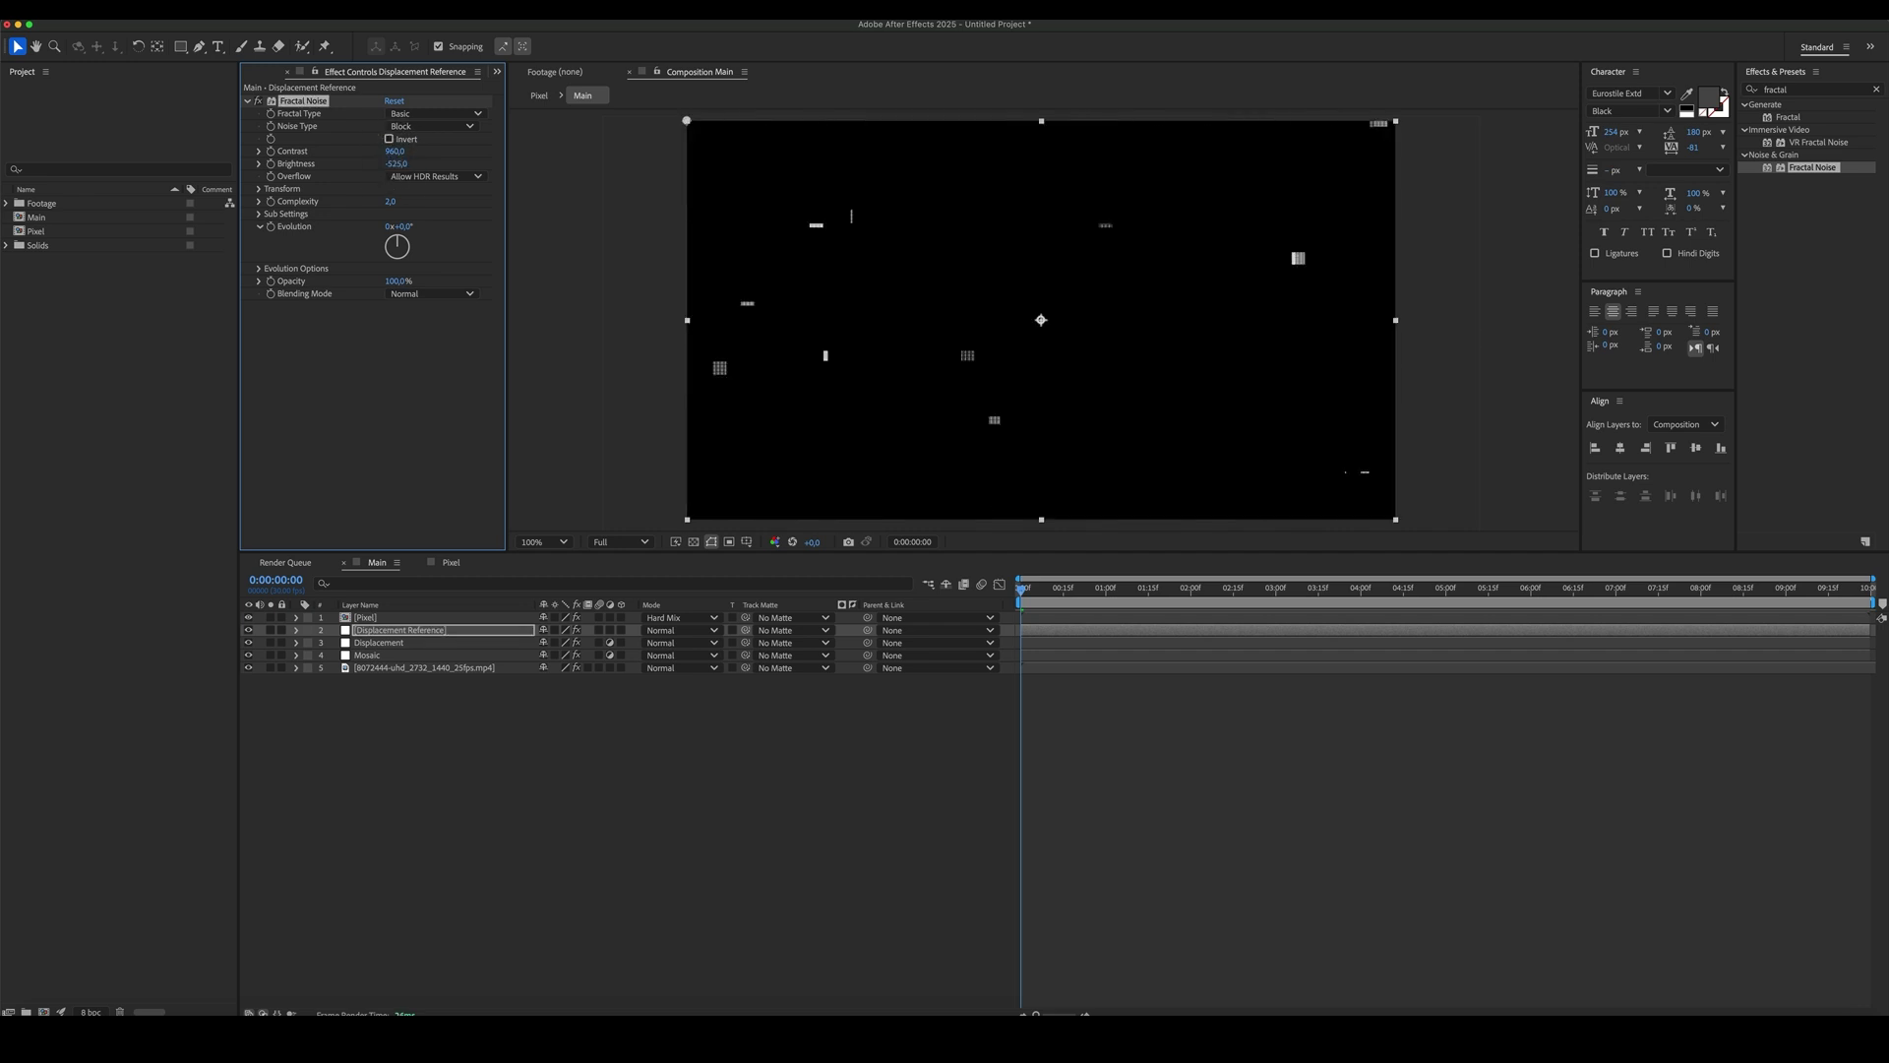
# - Turn off Uniform Scaling in the Fractal Noise's Transform settings and set Scale Height to 25
pyautogui.click(260, 189)
pyautogui.click(389, 214)
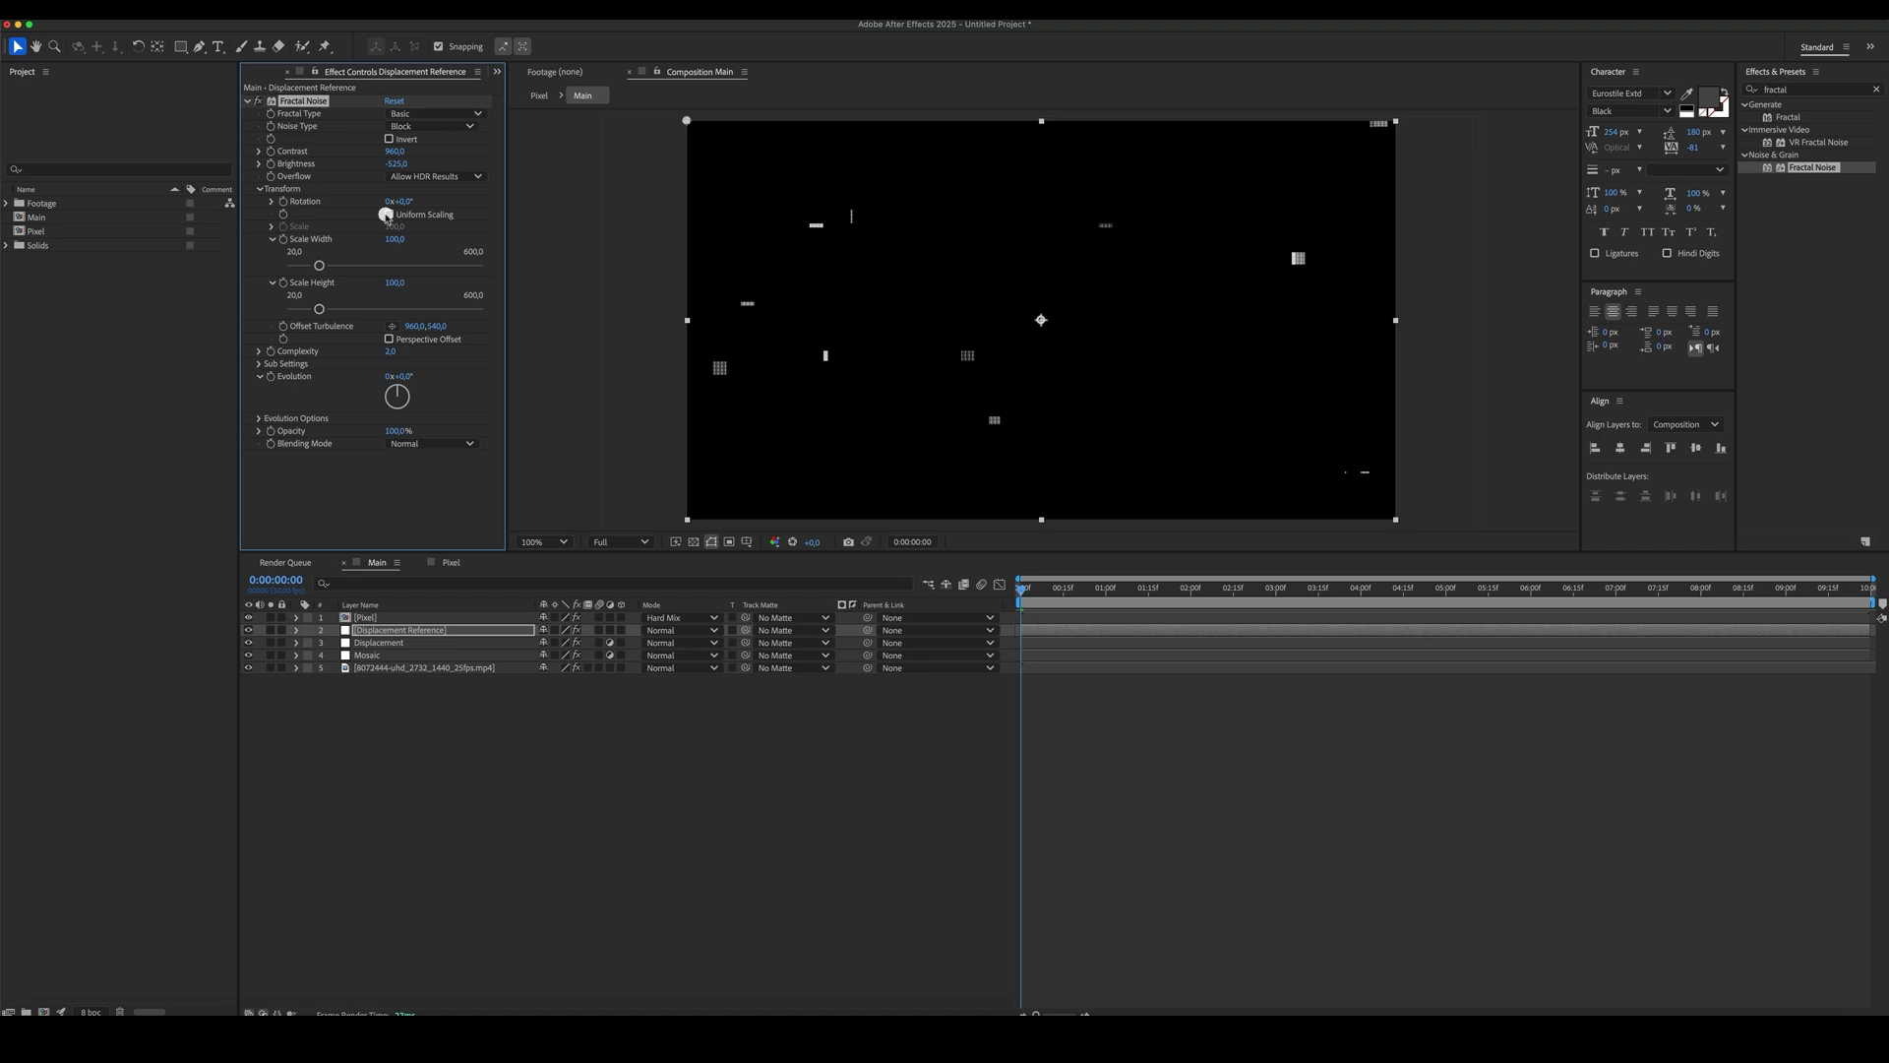
pyautogui.click(395, 284)
pyautogui.write('25')
pyautogui.press('Return')
# - Give the Fractal Noise's Random Seed the expression time*100 and preview the changing noise
pyautogui.click(260, 418)
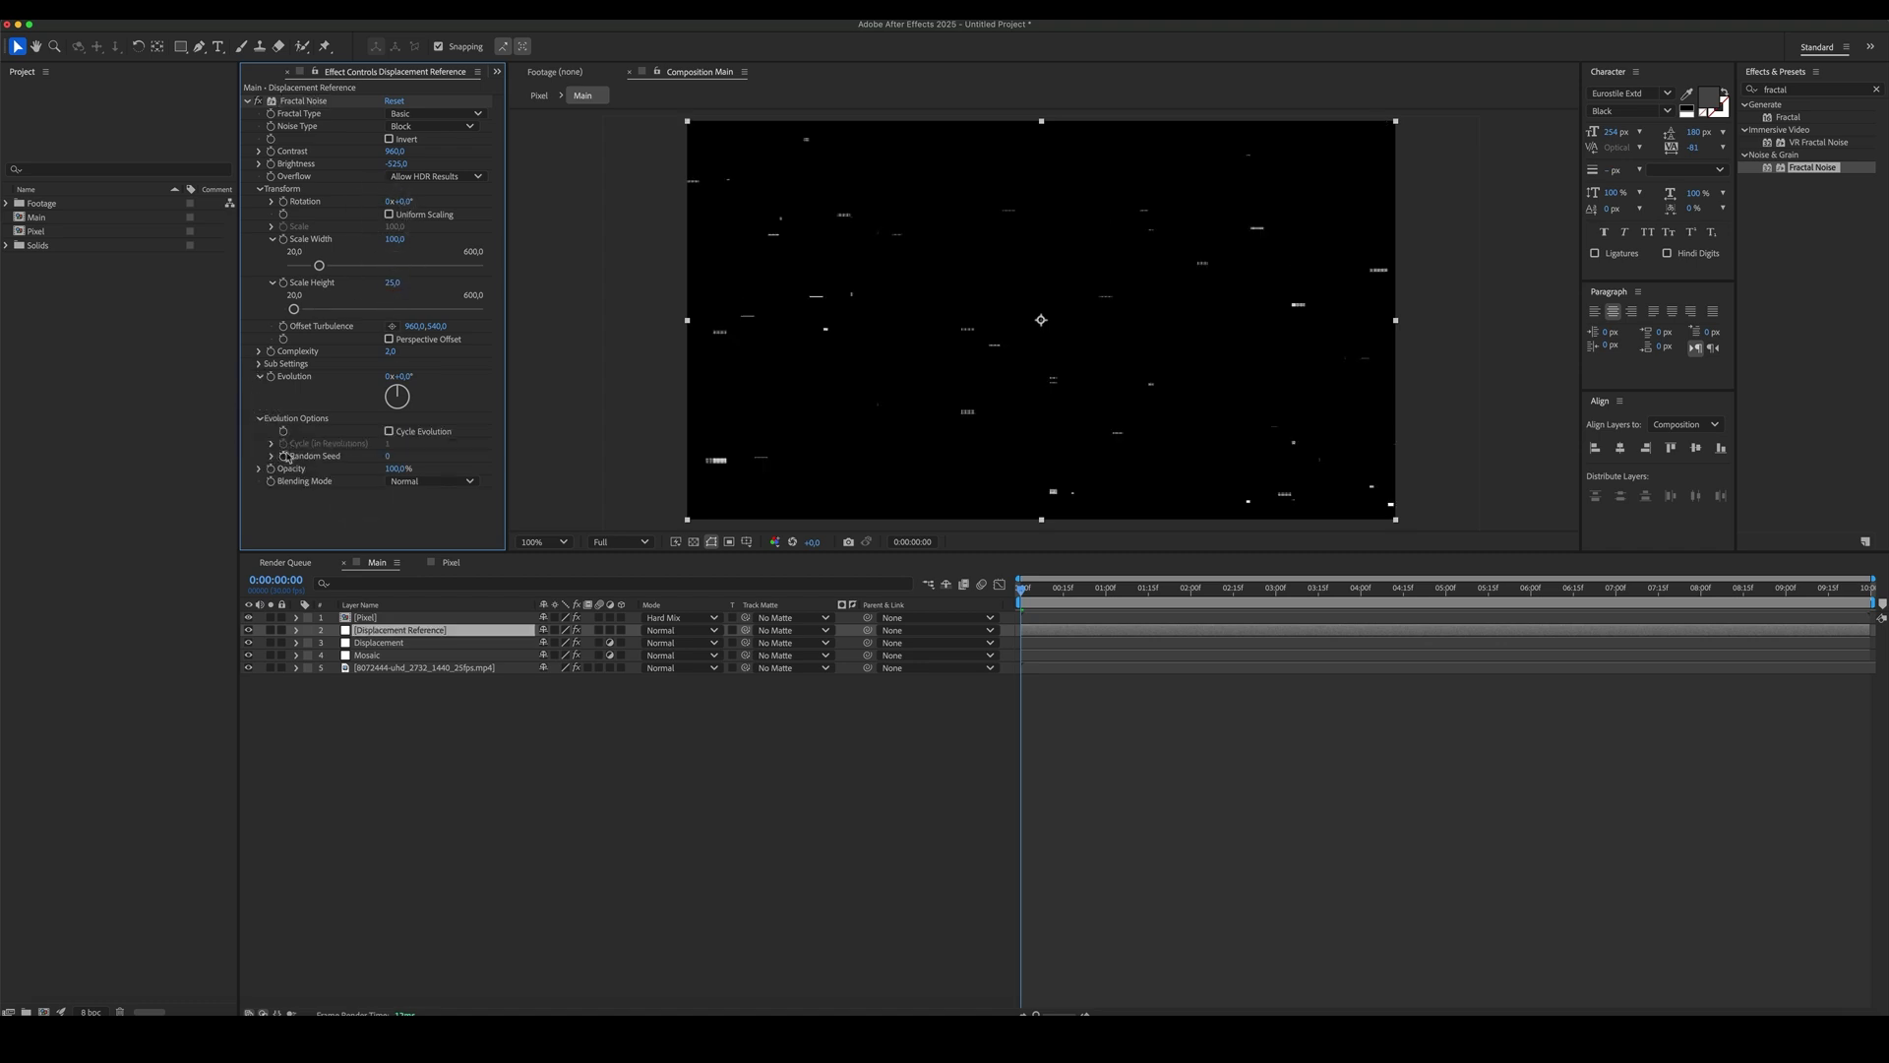
pyautogui.keyDown('alt'); pyautogui.click(283, 455); pyautogui.keyUp('alt')
pyautogui.write('time*100')
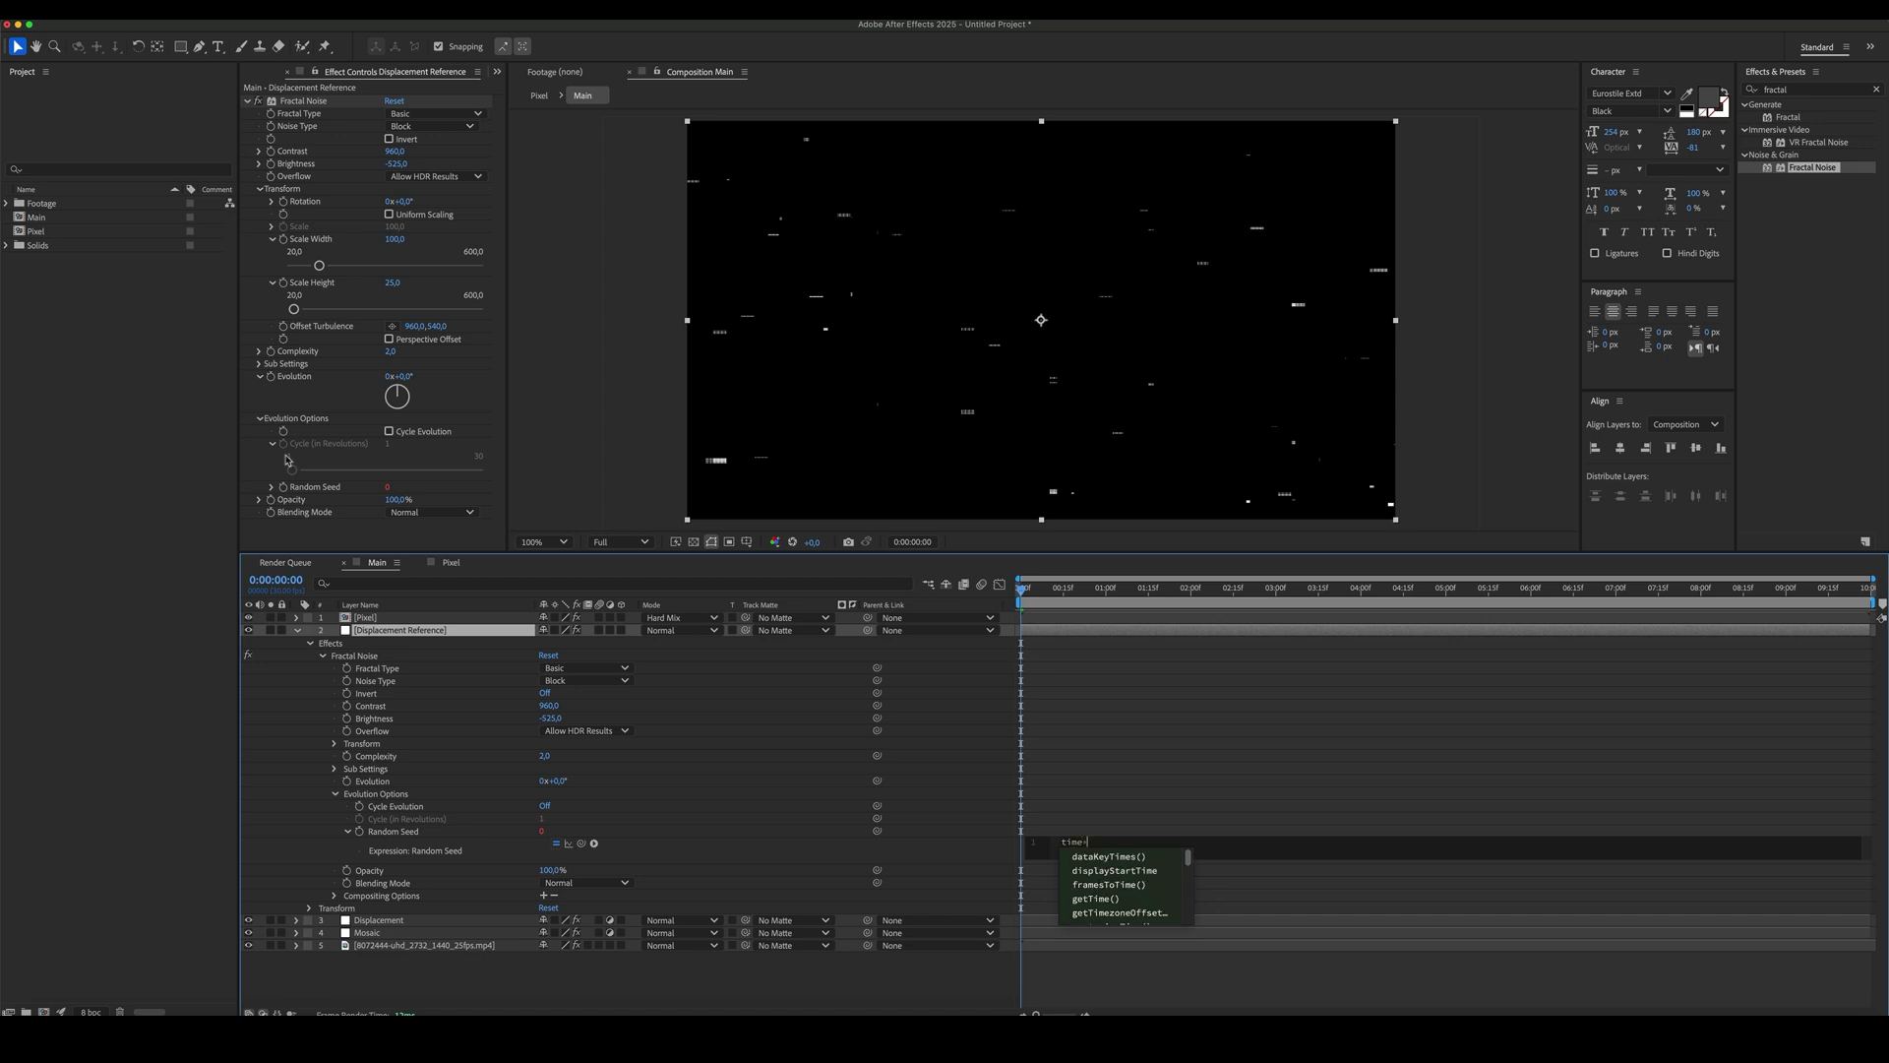
pyautogui.click(631, 665)
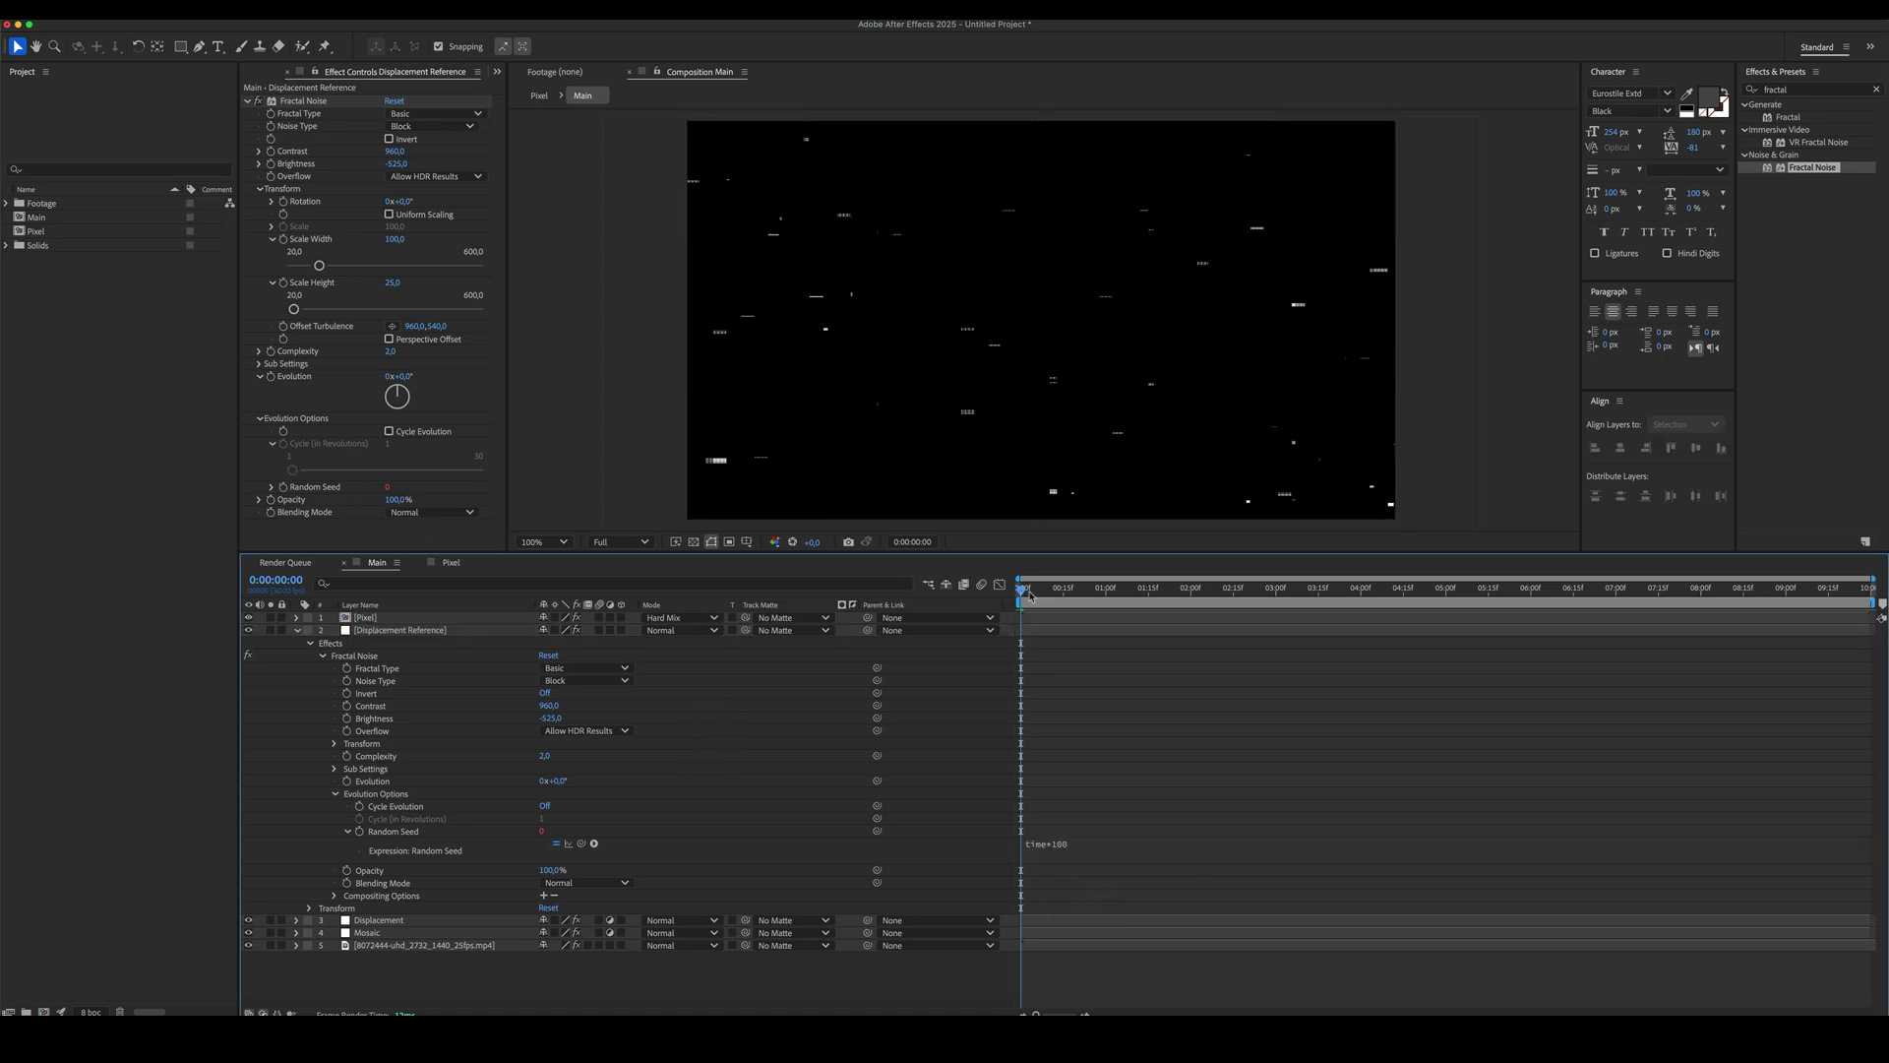
pyautogui.moveTo(1025, 595)
pyautogui.mouseDown()
pyautogui.moveTo(1171, 612)
pyautogui.moveTo(1007, 616)
pyautogui.mouseUp()
# - Widen the noise blocks to a Scale Width of about 215 and collapse the Displacement Reference layer's properties
pyautogui.moveTo(395, 243); pyautogui.dragTo(484, 242)
pyautogui.click(297, 630)
pyautogui.click(373, 726)
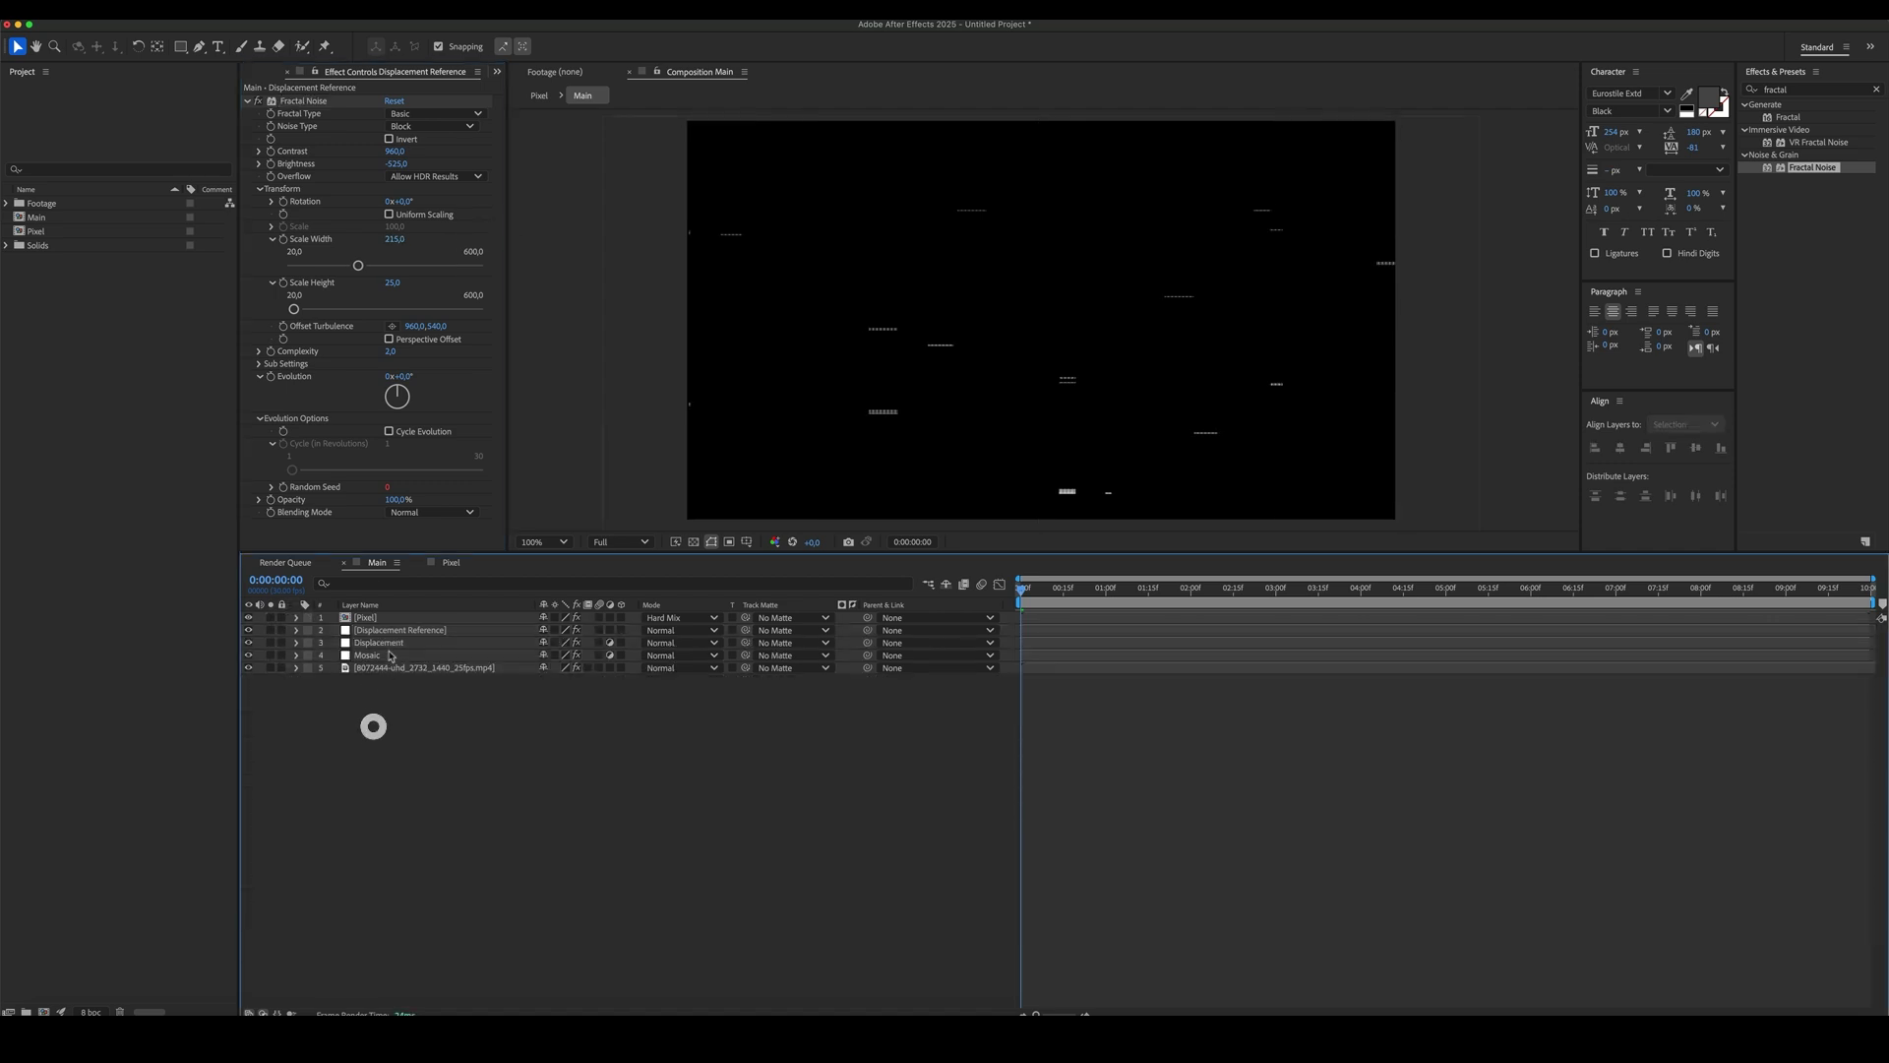
# - Add the PS Arbitrary Map effect to the Displacement Reference layer and set its Phase to 180°
pyautogui.click(1776, 89)
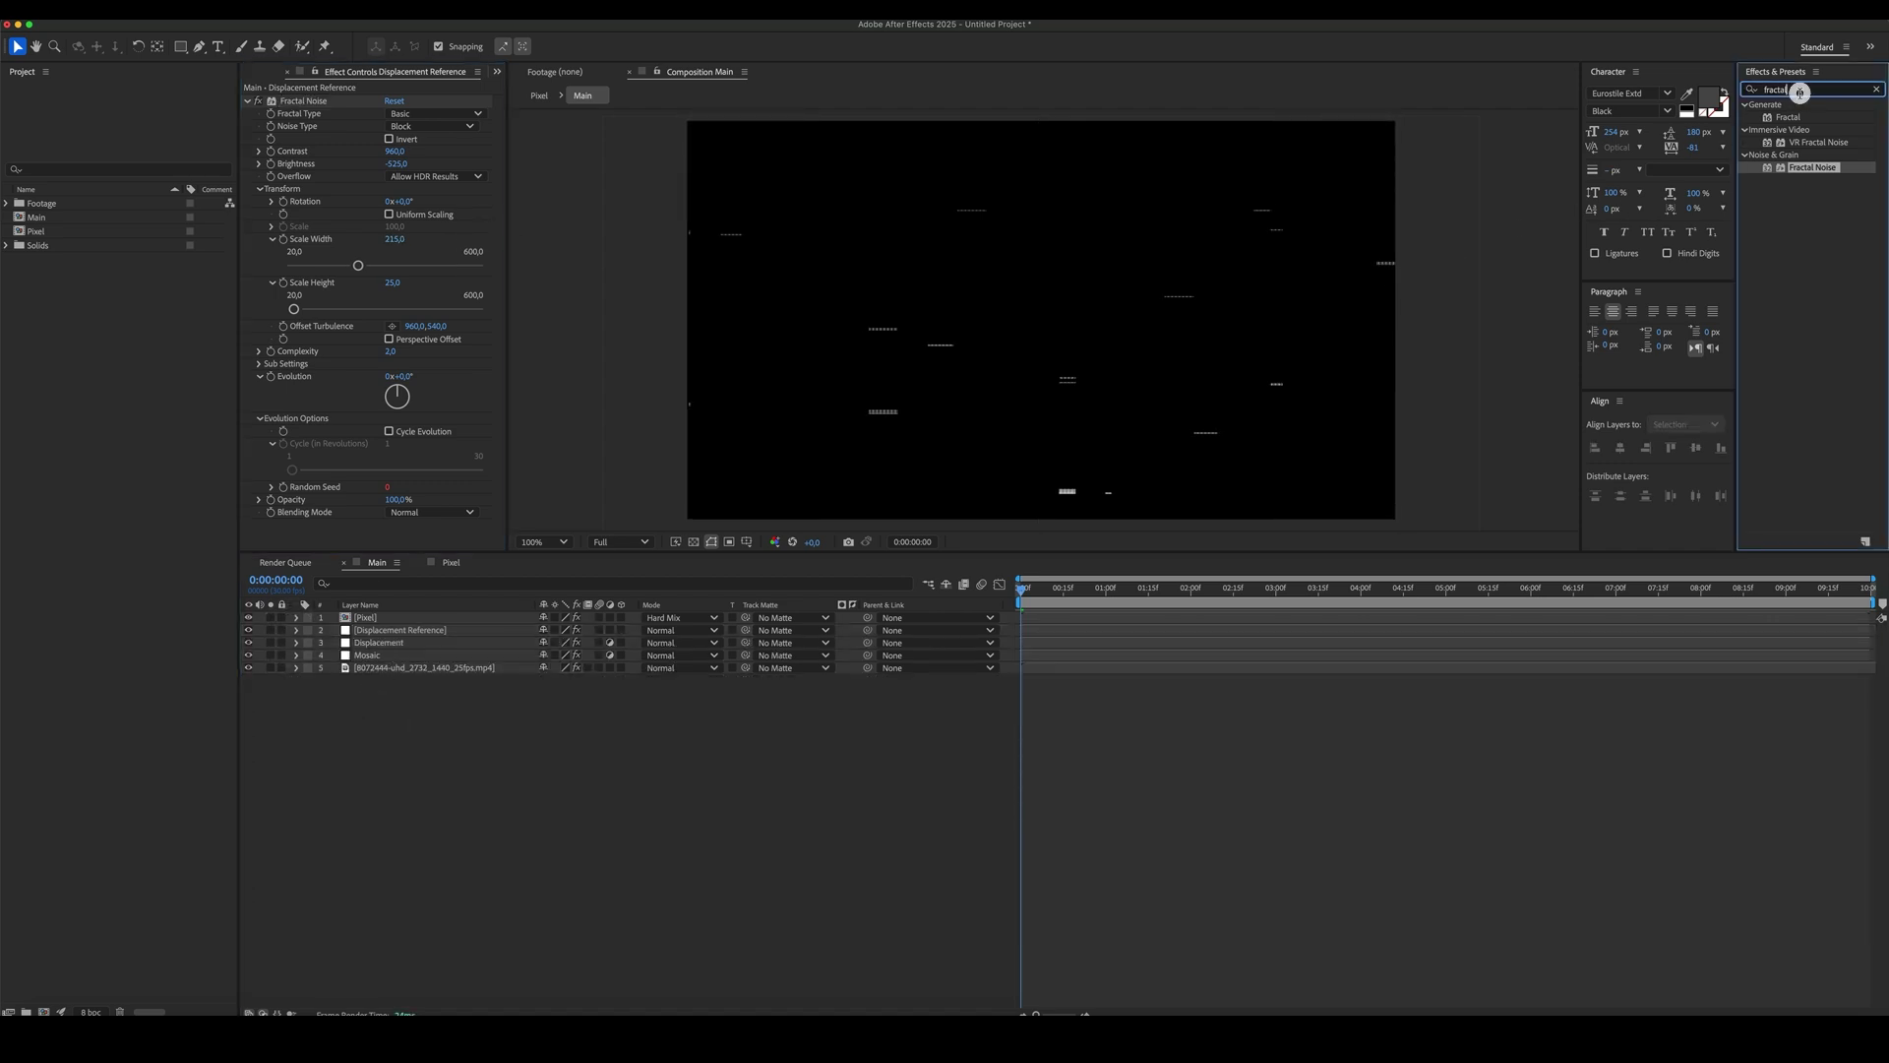
pyautogui.write('ps arbitr')
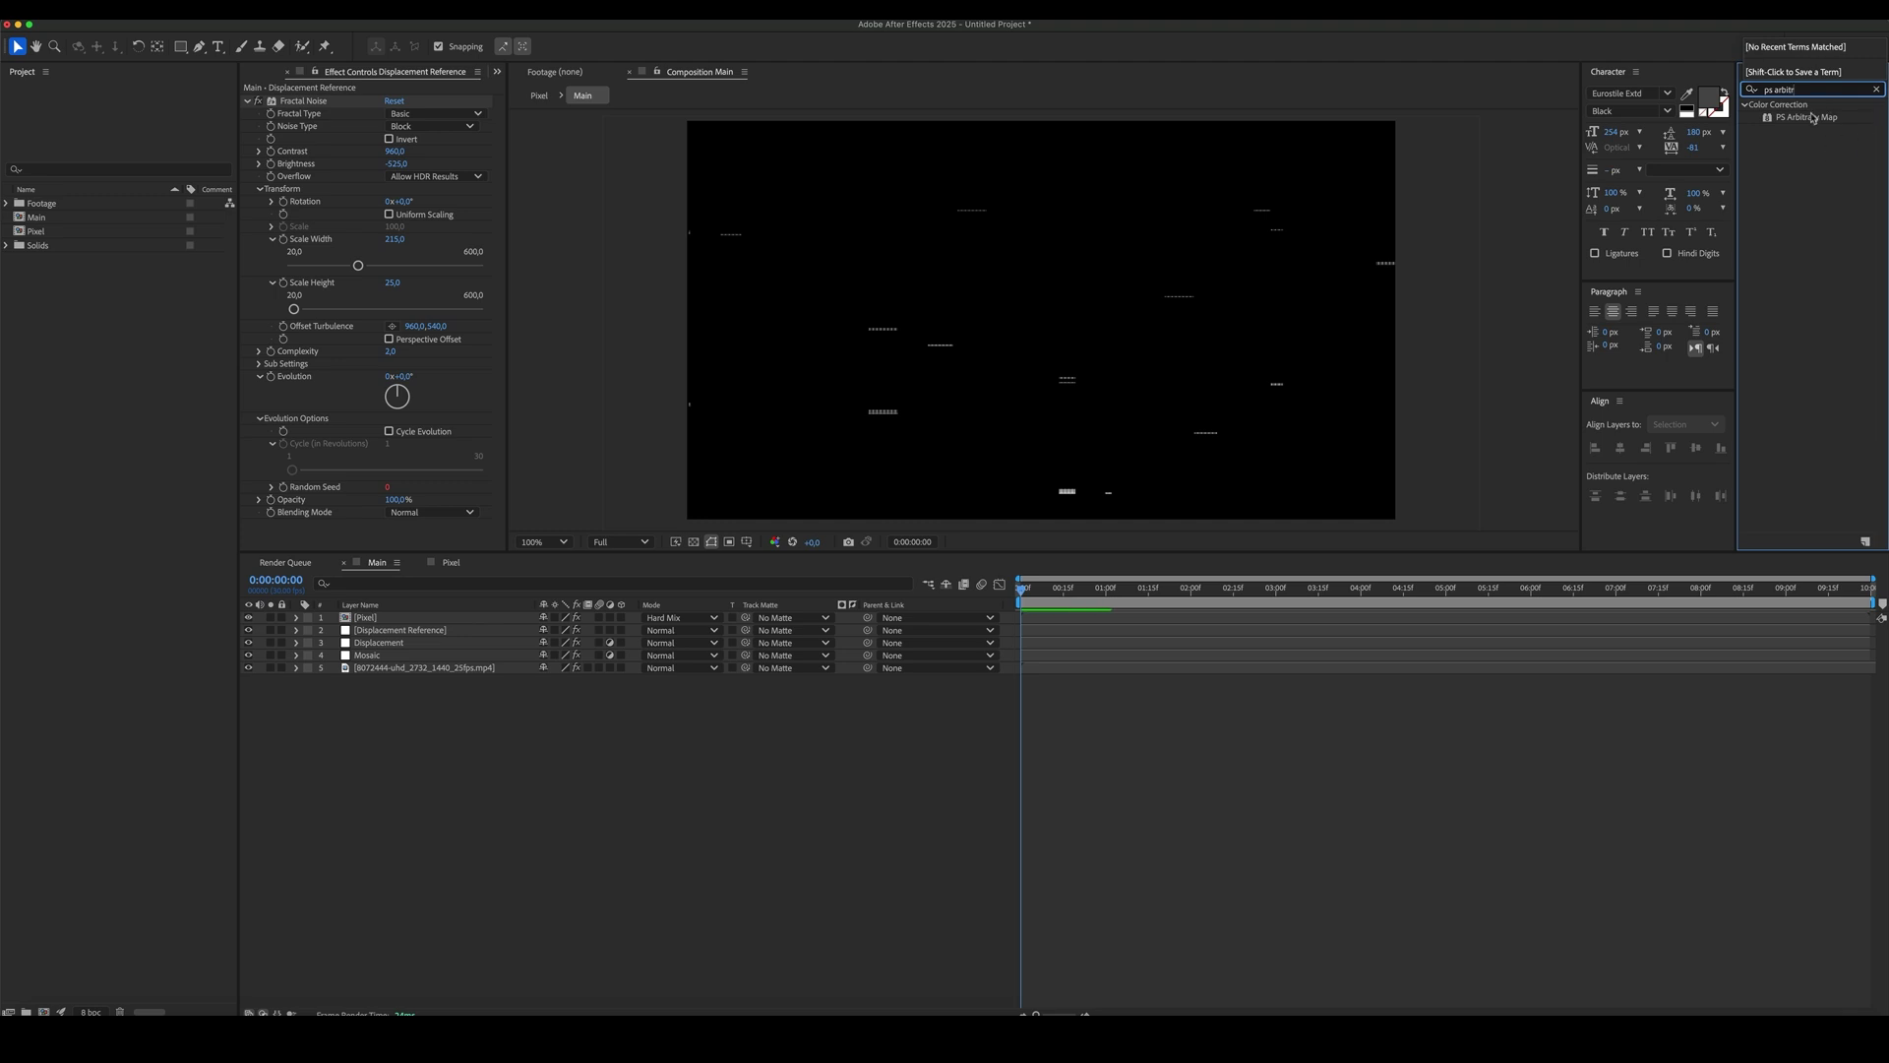
pyautogui.moveTo(1814, 117); pyautogui.dragTo(374, 536)
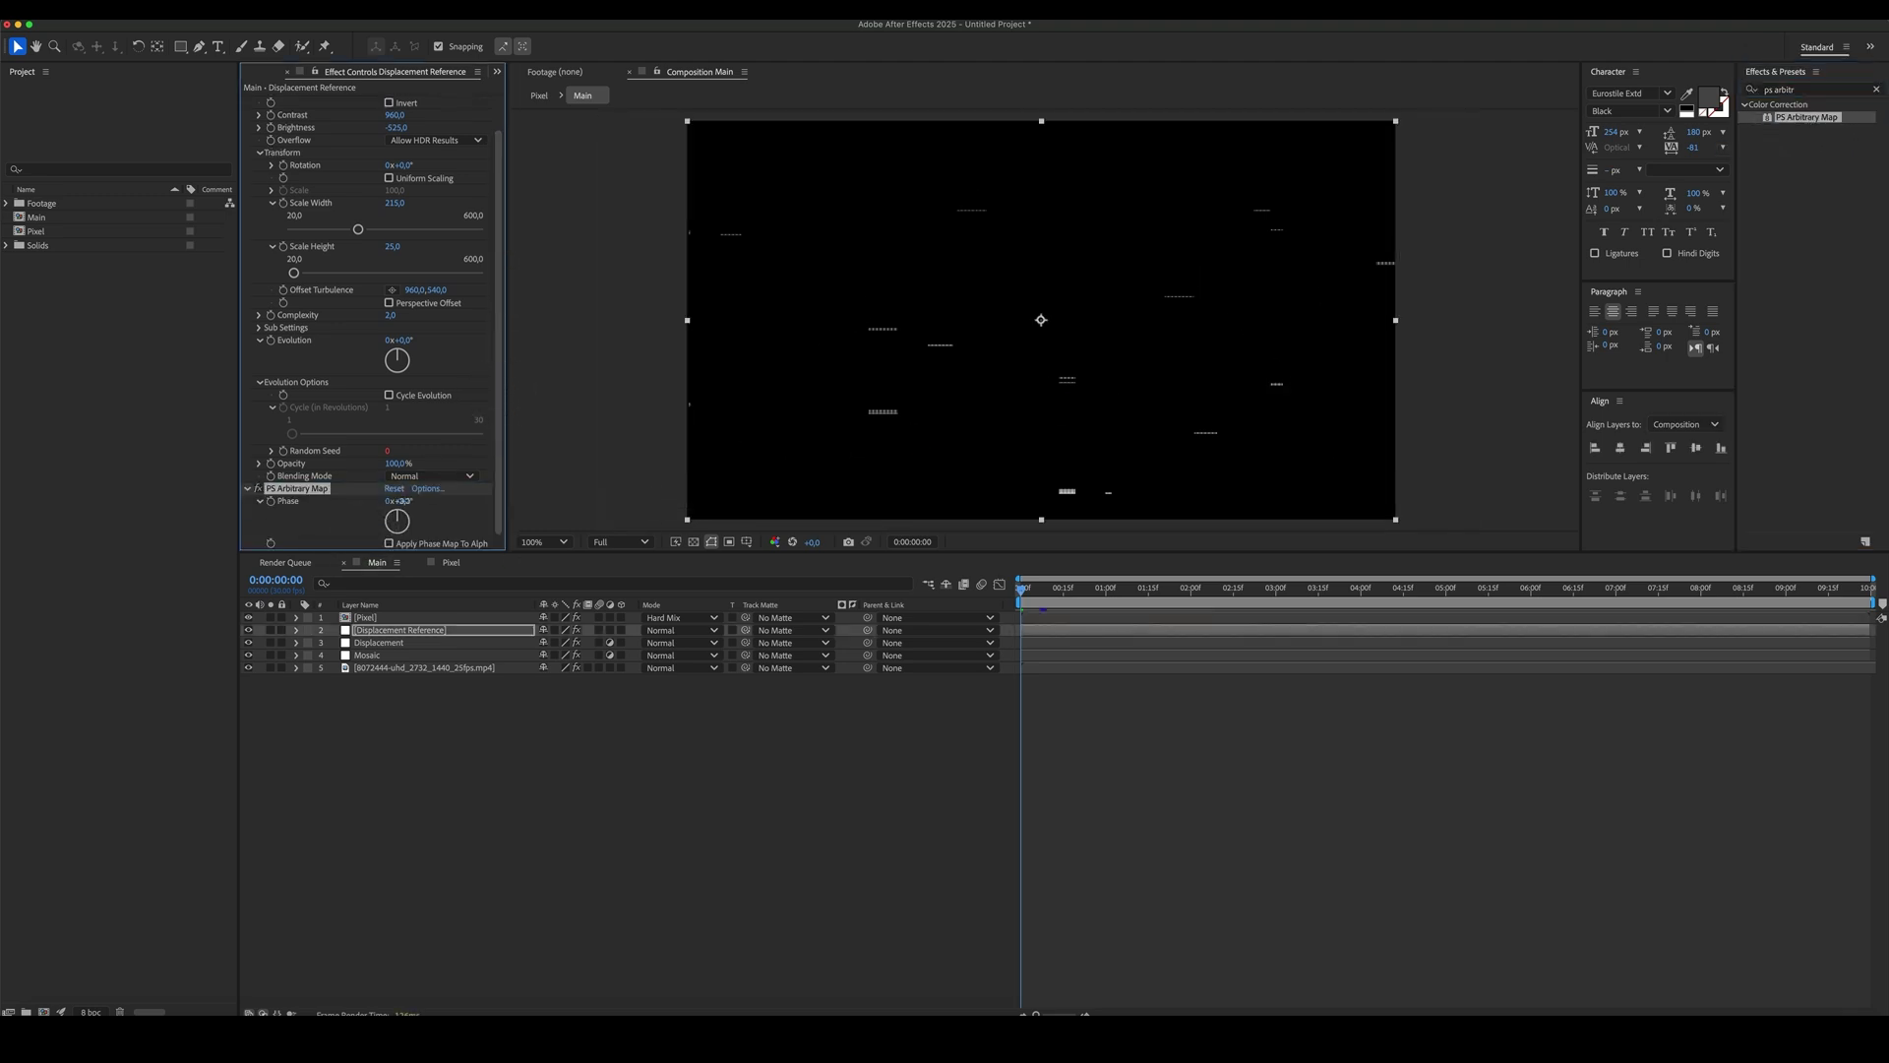
pyautogui.click(407, 501)
pyautogui.press('Return')
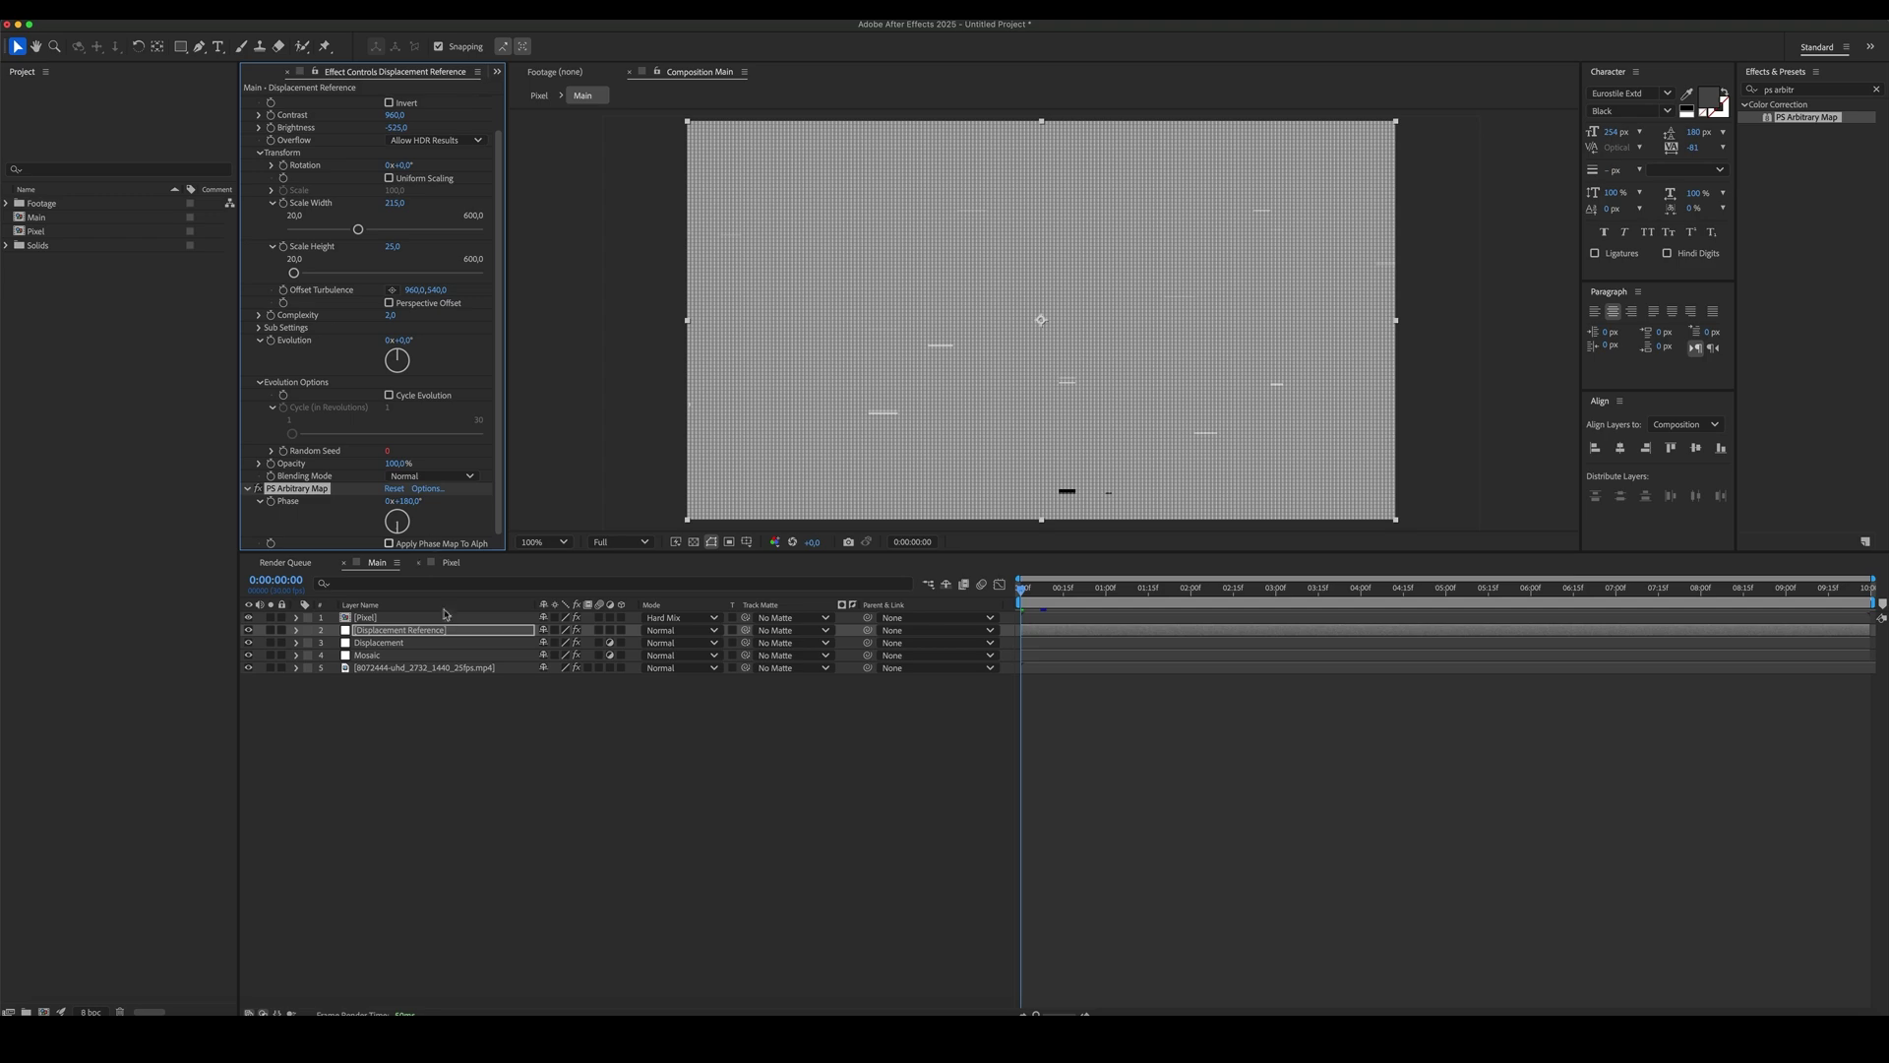
# - Hide the Displacement Reference layer and make it the Displacement layer's map source, with its effects included
pyautogui.click(248, 630)
pyautogui.click(392, 643)
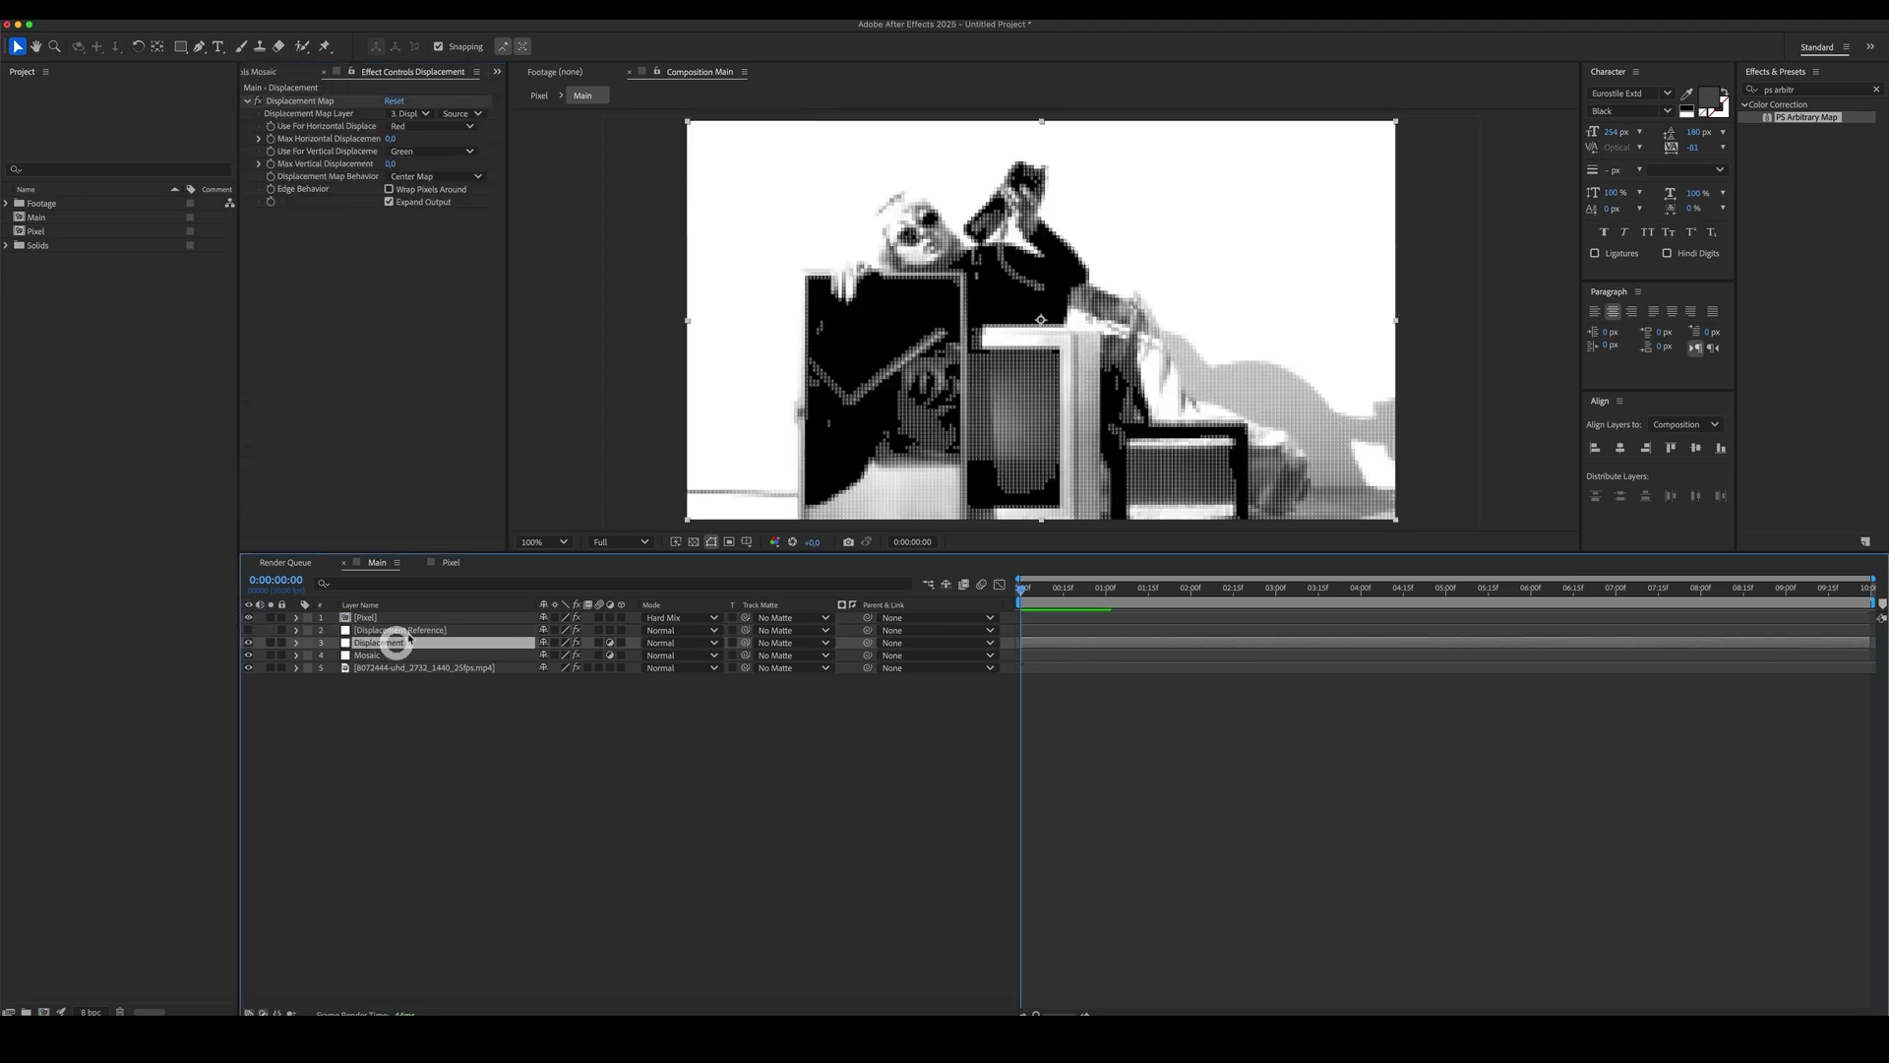
pyautogui.click(421, 114)
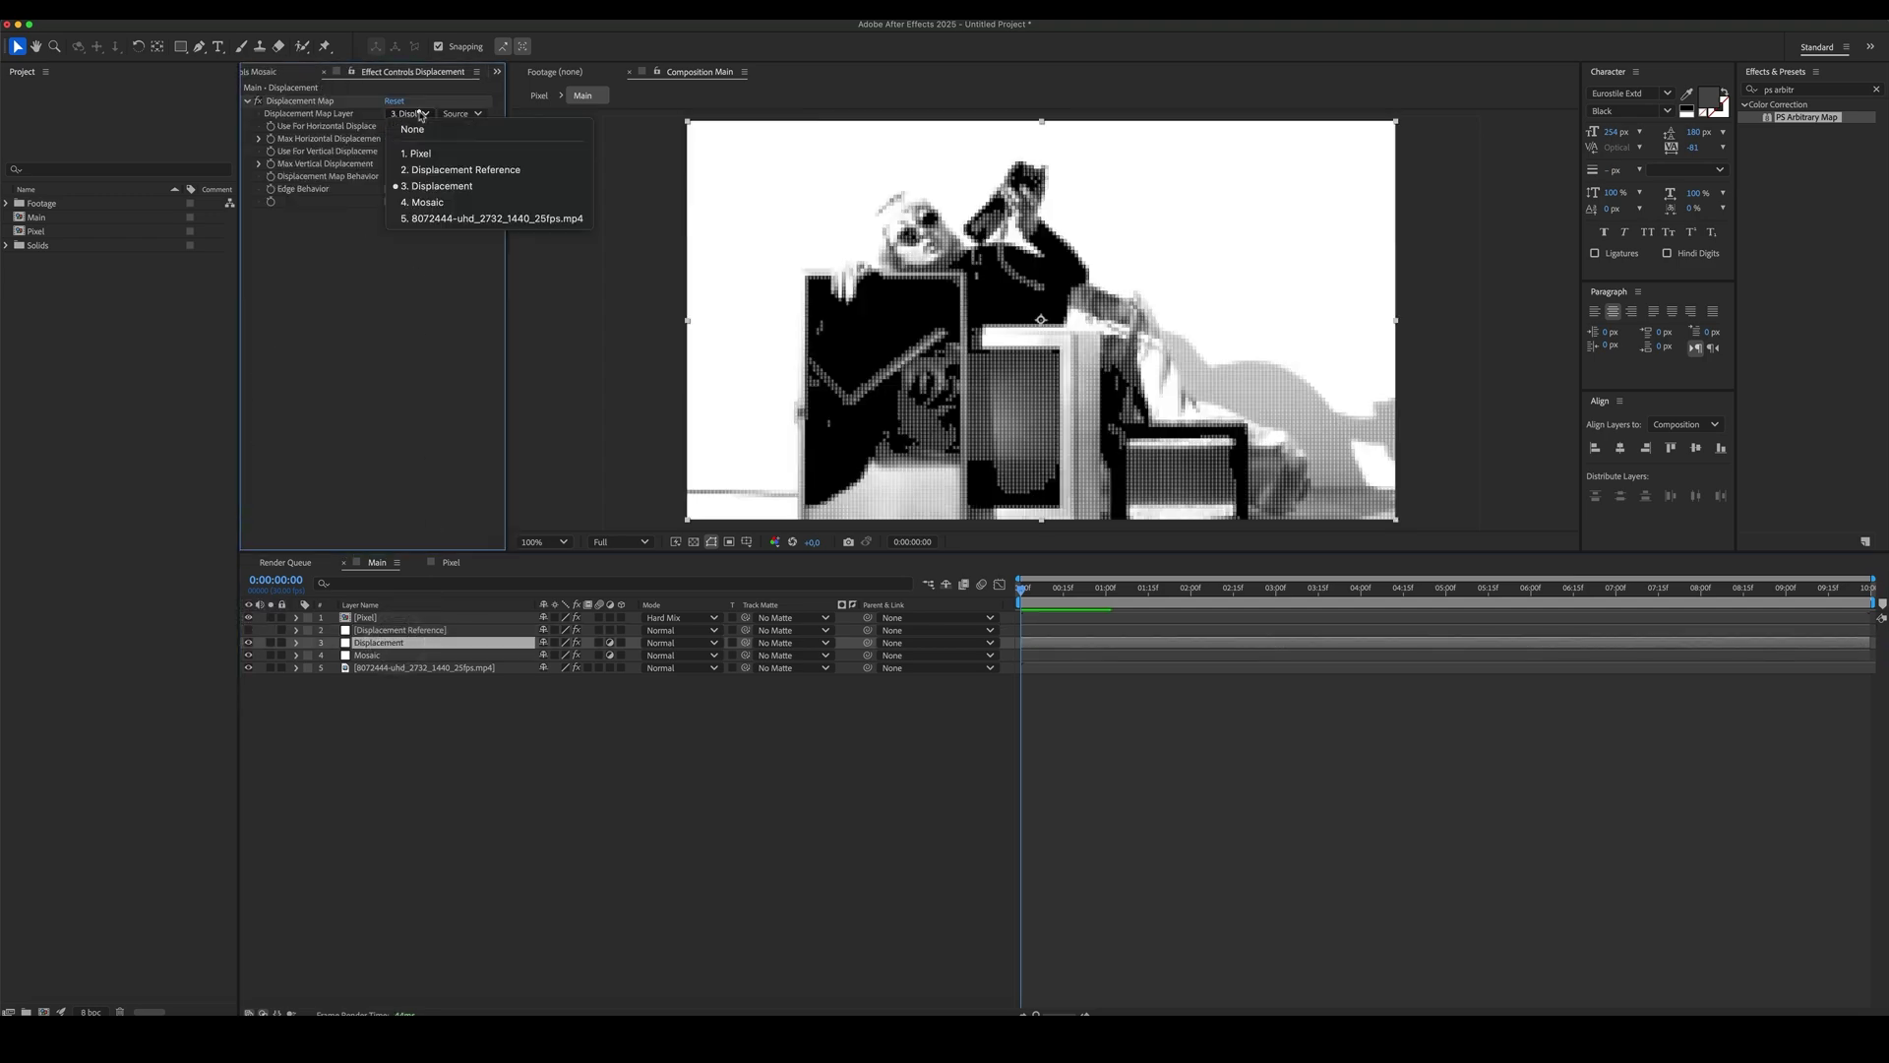
pyautogui.click(452, 169)
pyautogui.click(464, 113)
pyautogui.click(473, 163)
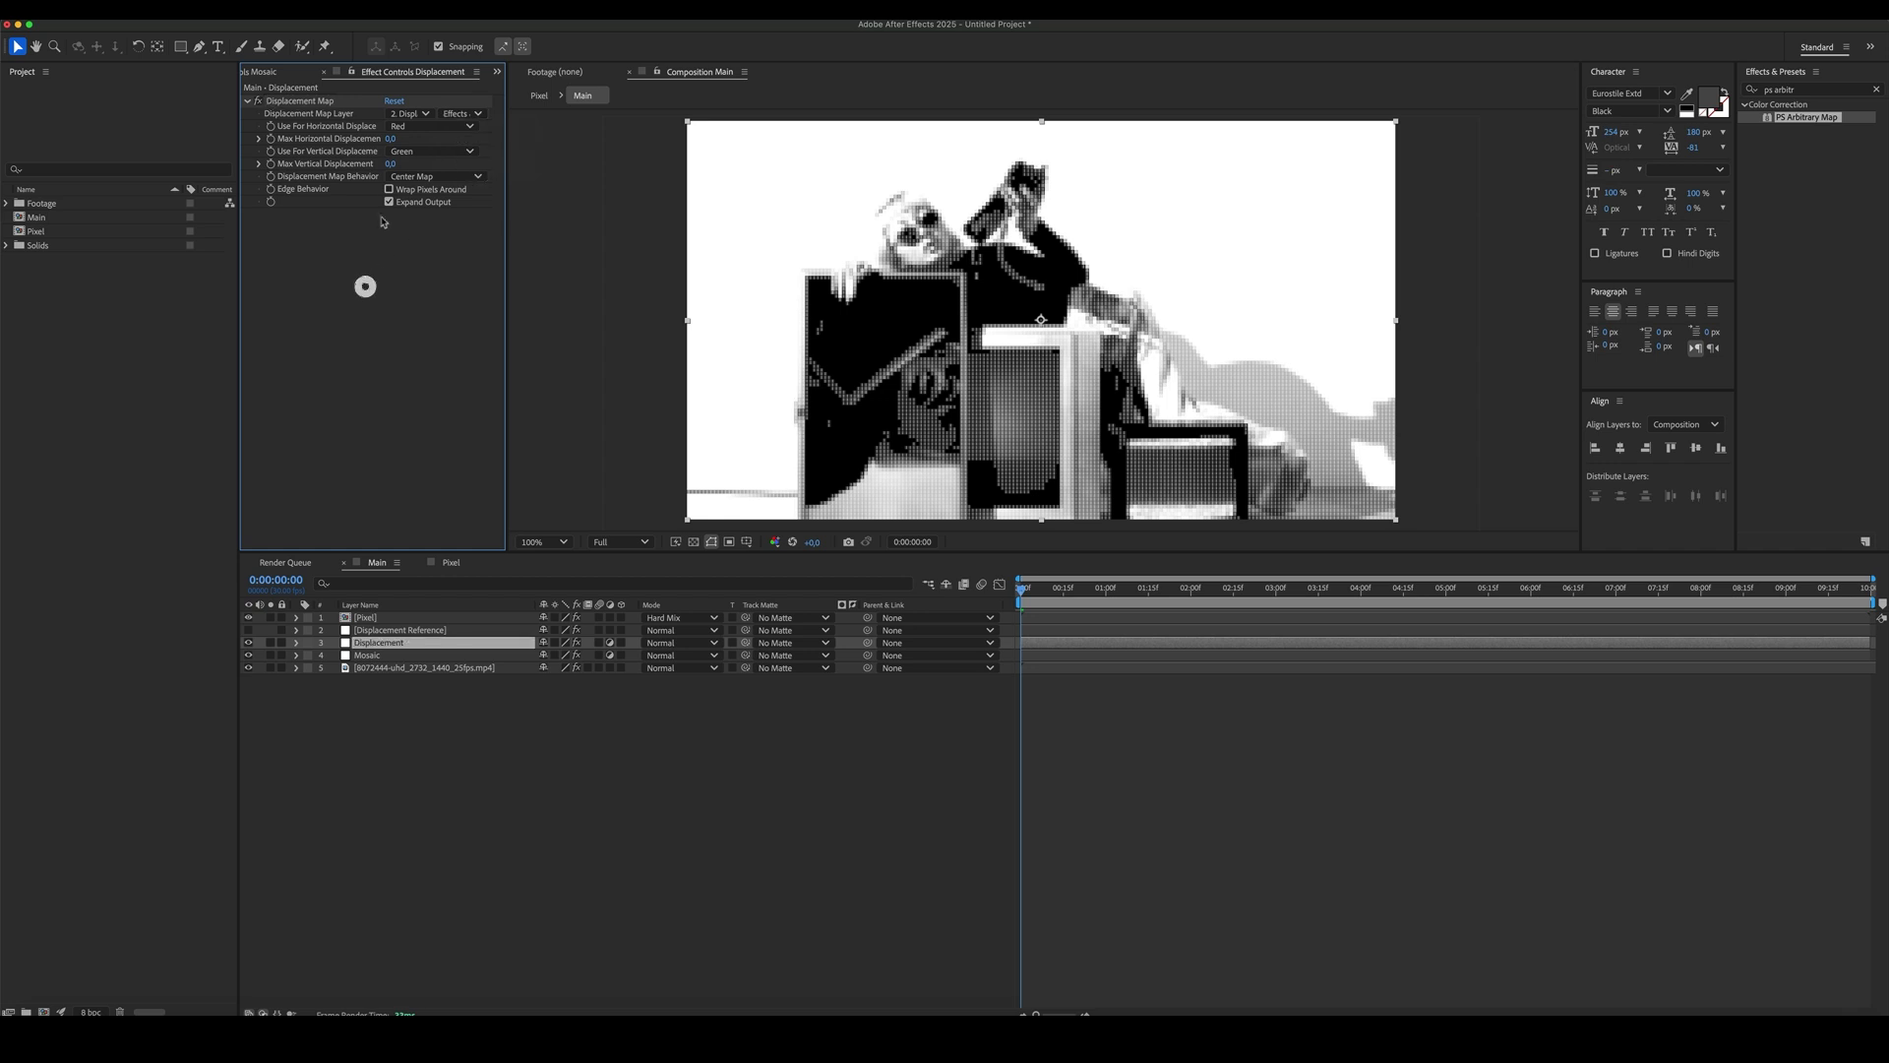
# - Raise the Displacement Map's Max Horizontal Displacement to about 325 and preview the glitch over the footage
pyautogui.moveTo(392, 139); pyautogui.dragTo(468, 135)
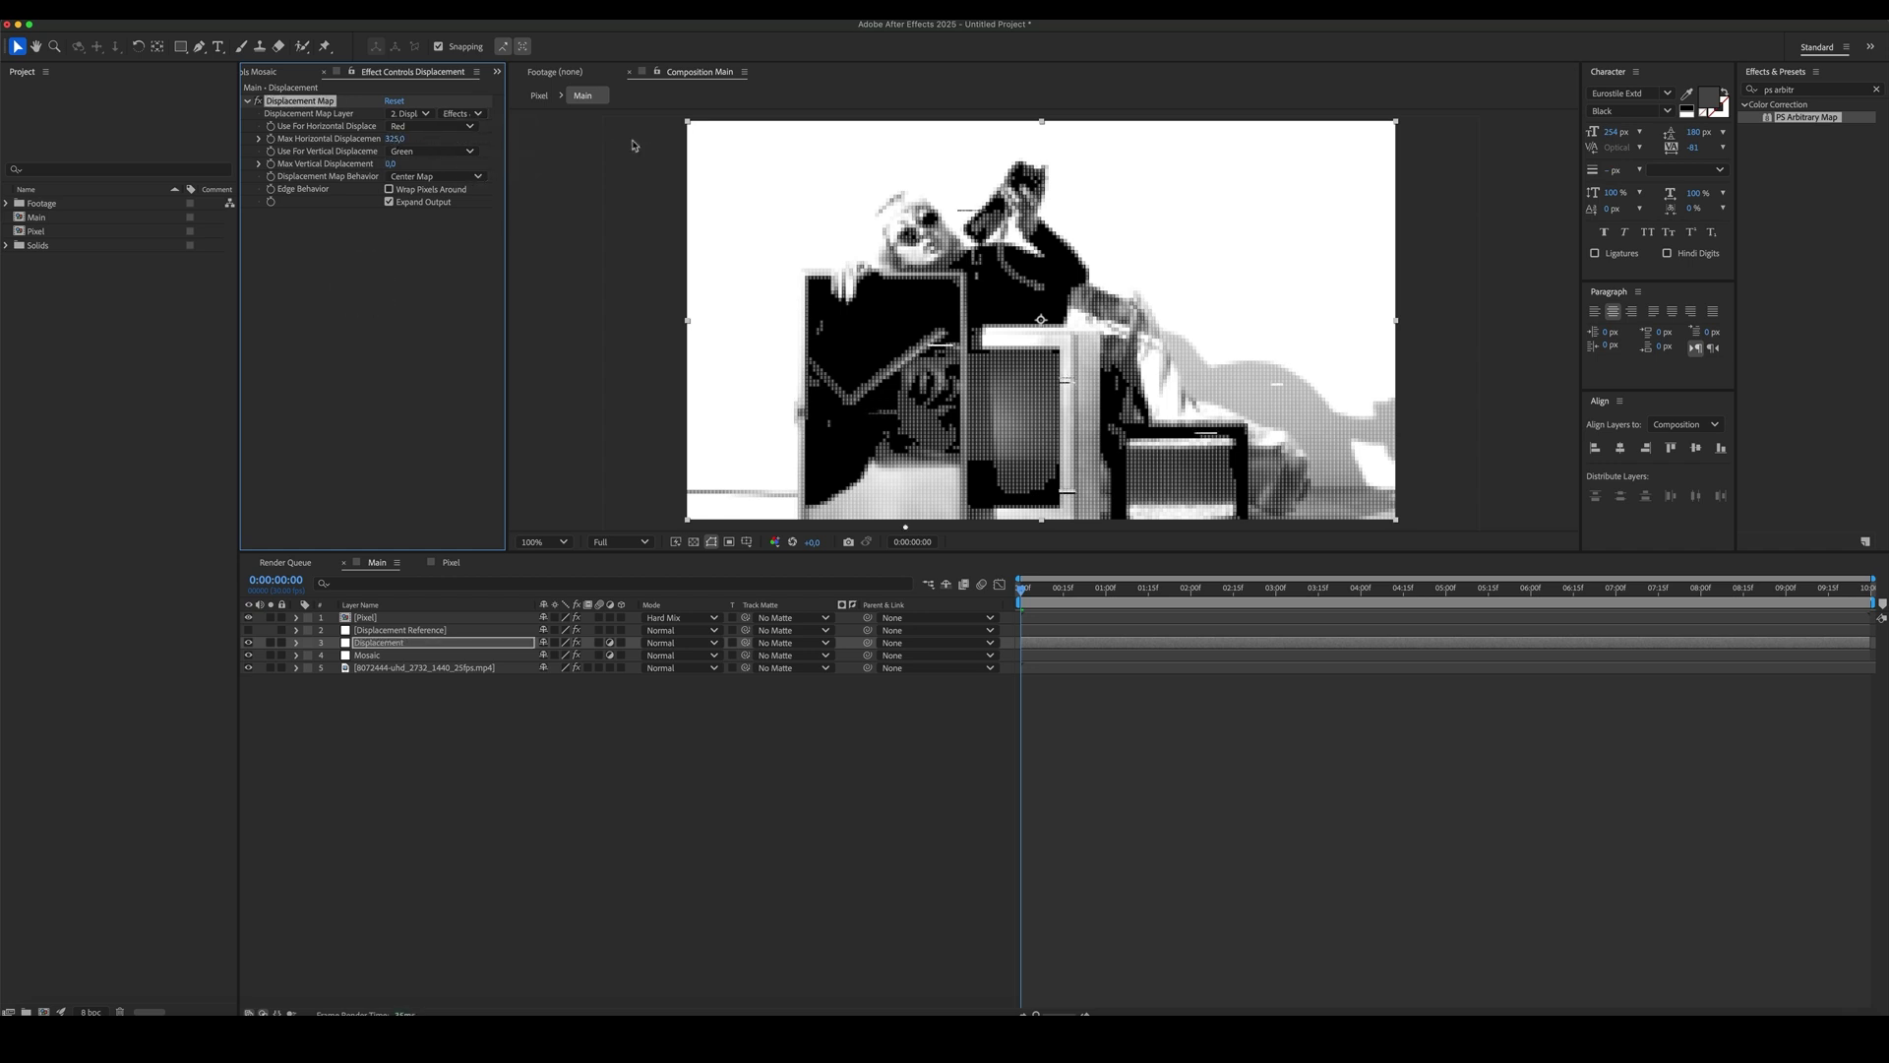
pyautogui.click(784, 826)
pyautogui.moveTo(1022, 590); pyautogui.dragTo(1119, 593)
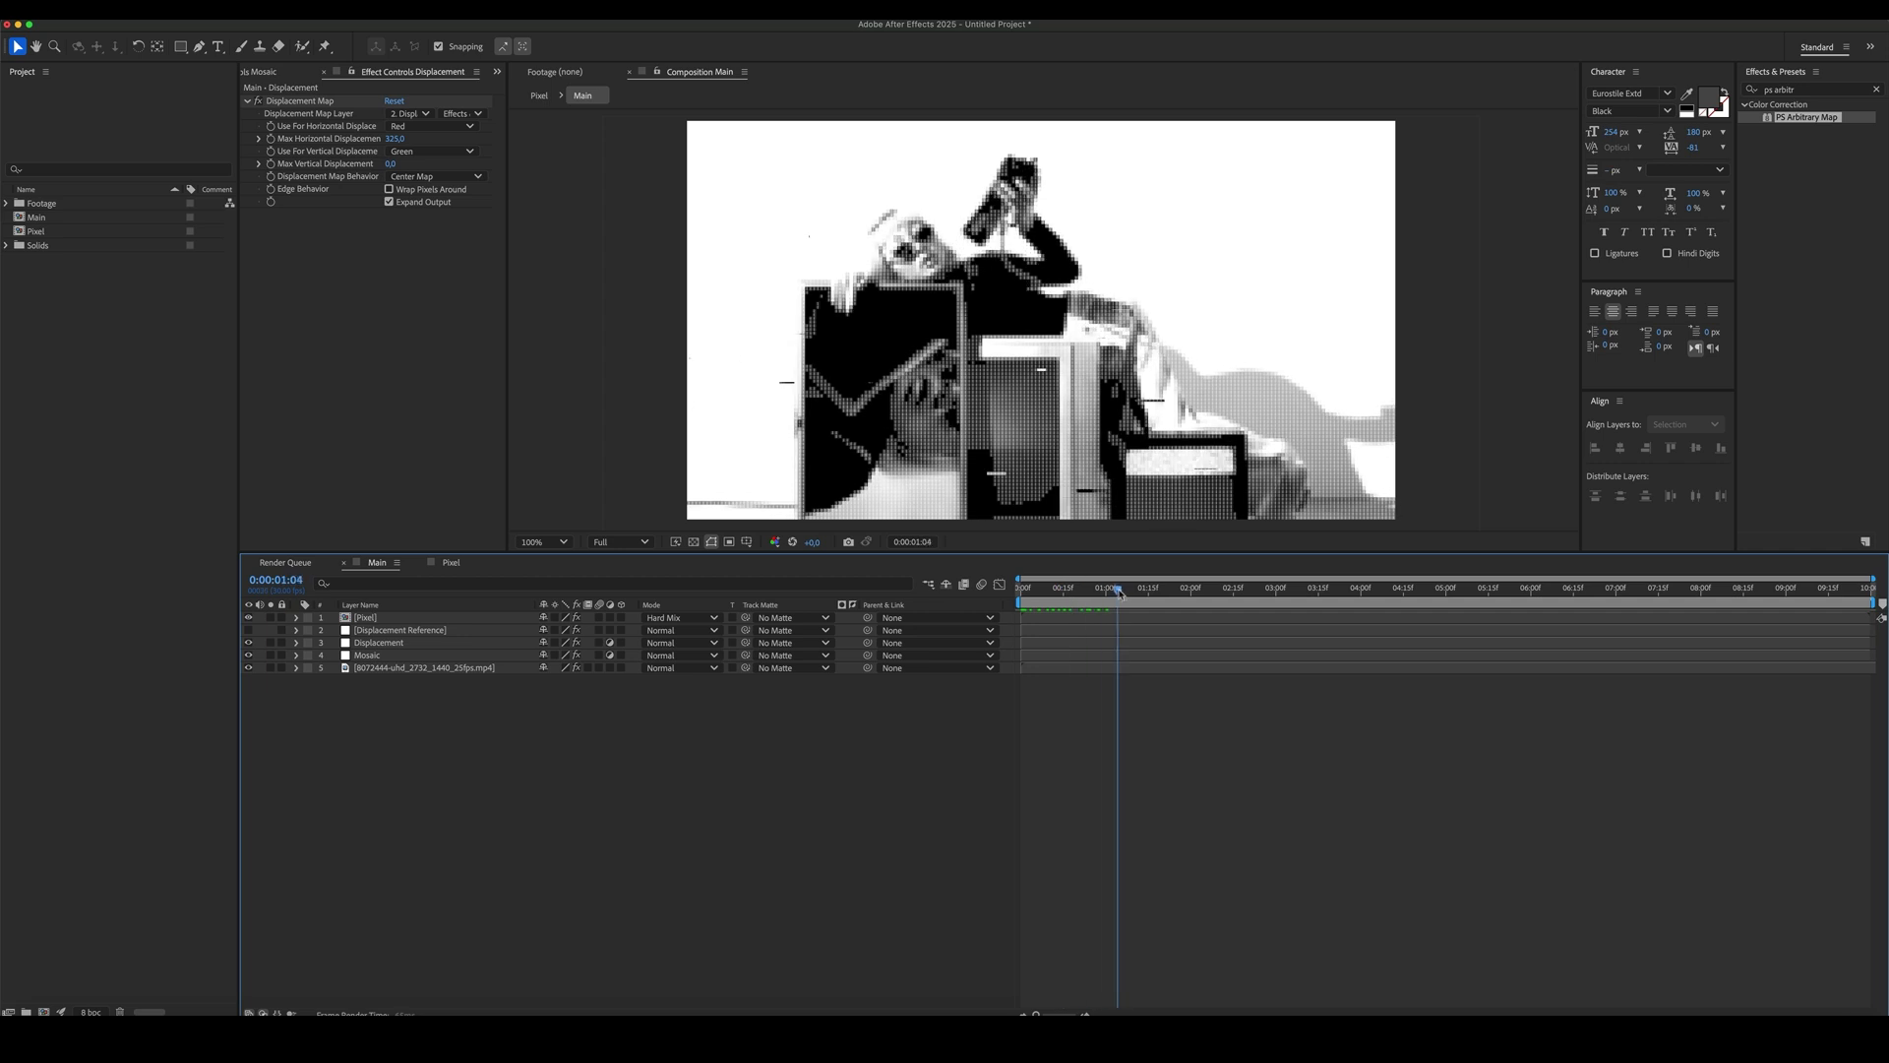
pyautogui.press('space')
pyautogui.click(969, 686)
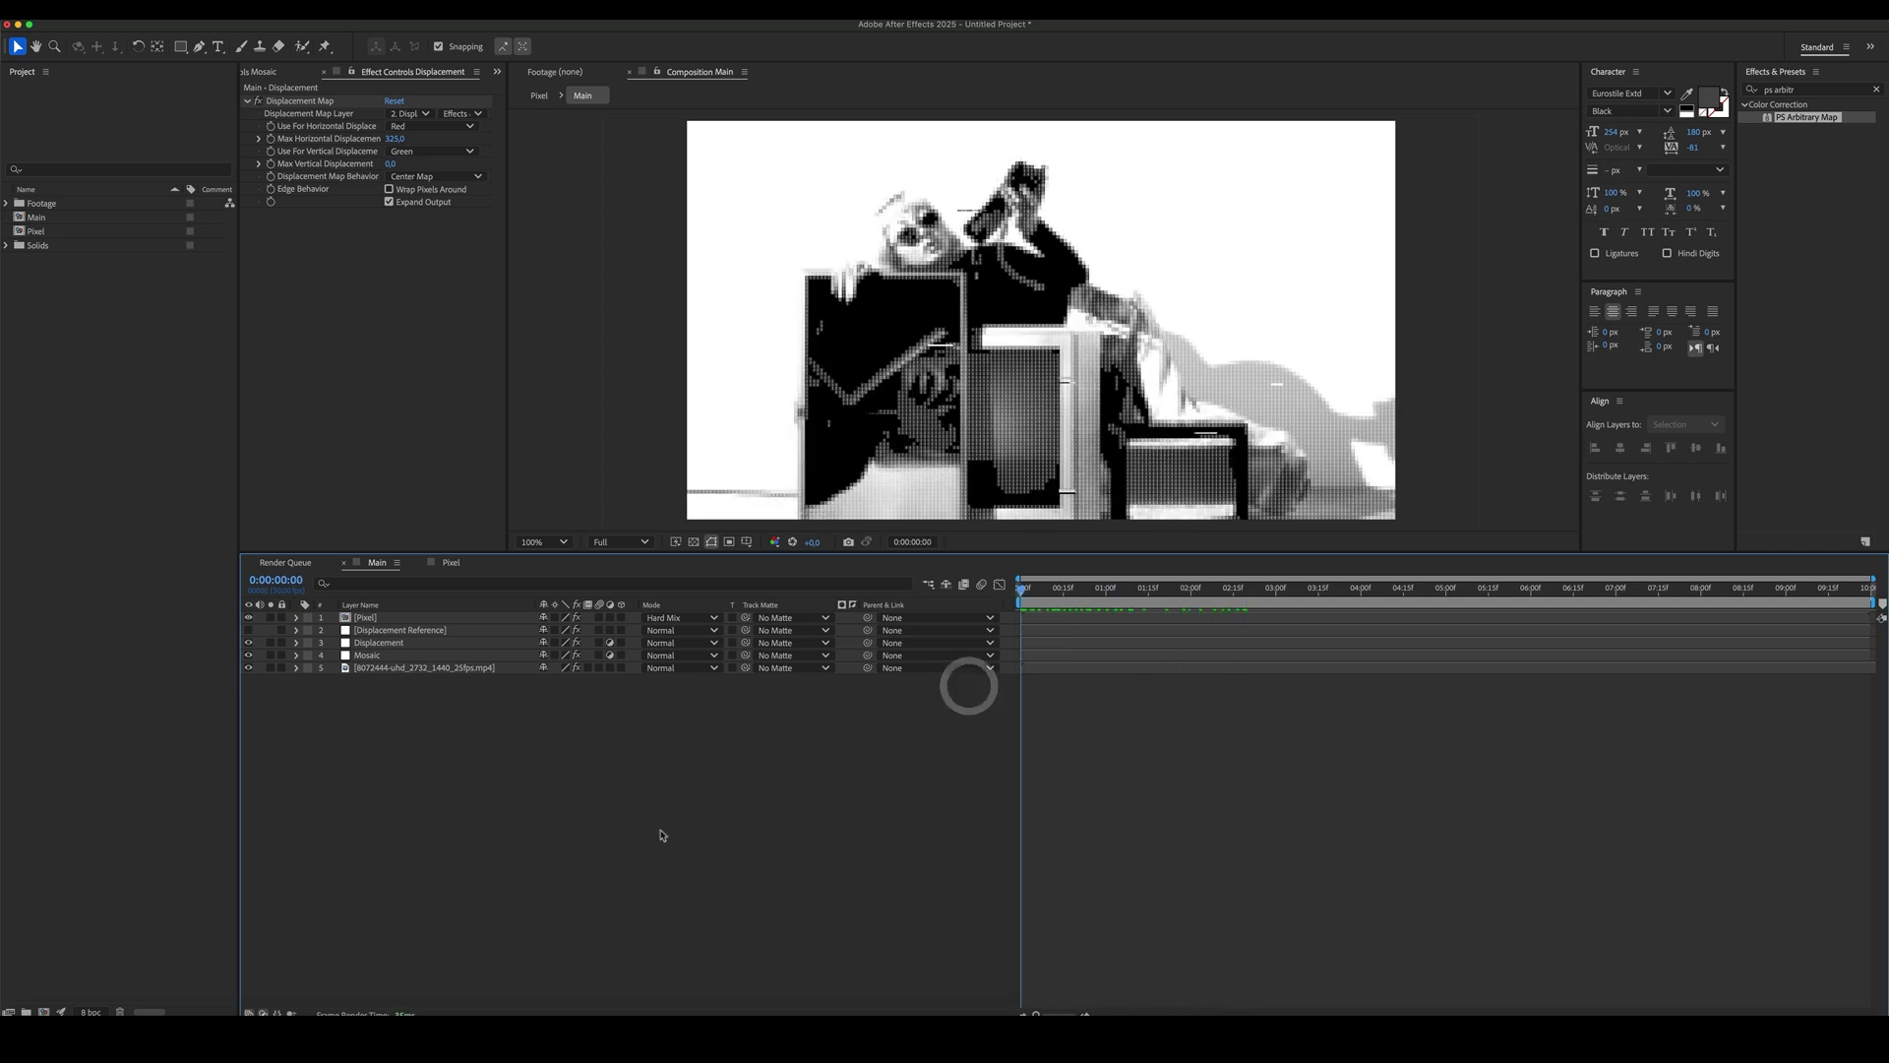
# - Create a new adjustment layer above the Pixel layer and name it Glow
pyautogui.click(660, 831)
pyautogui.rightClick(612, 803)
pyautogui.moveTo(635, 810)
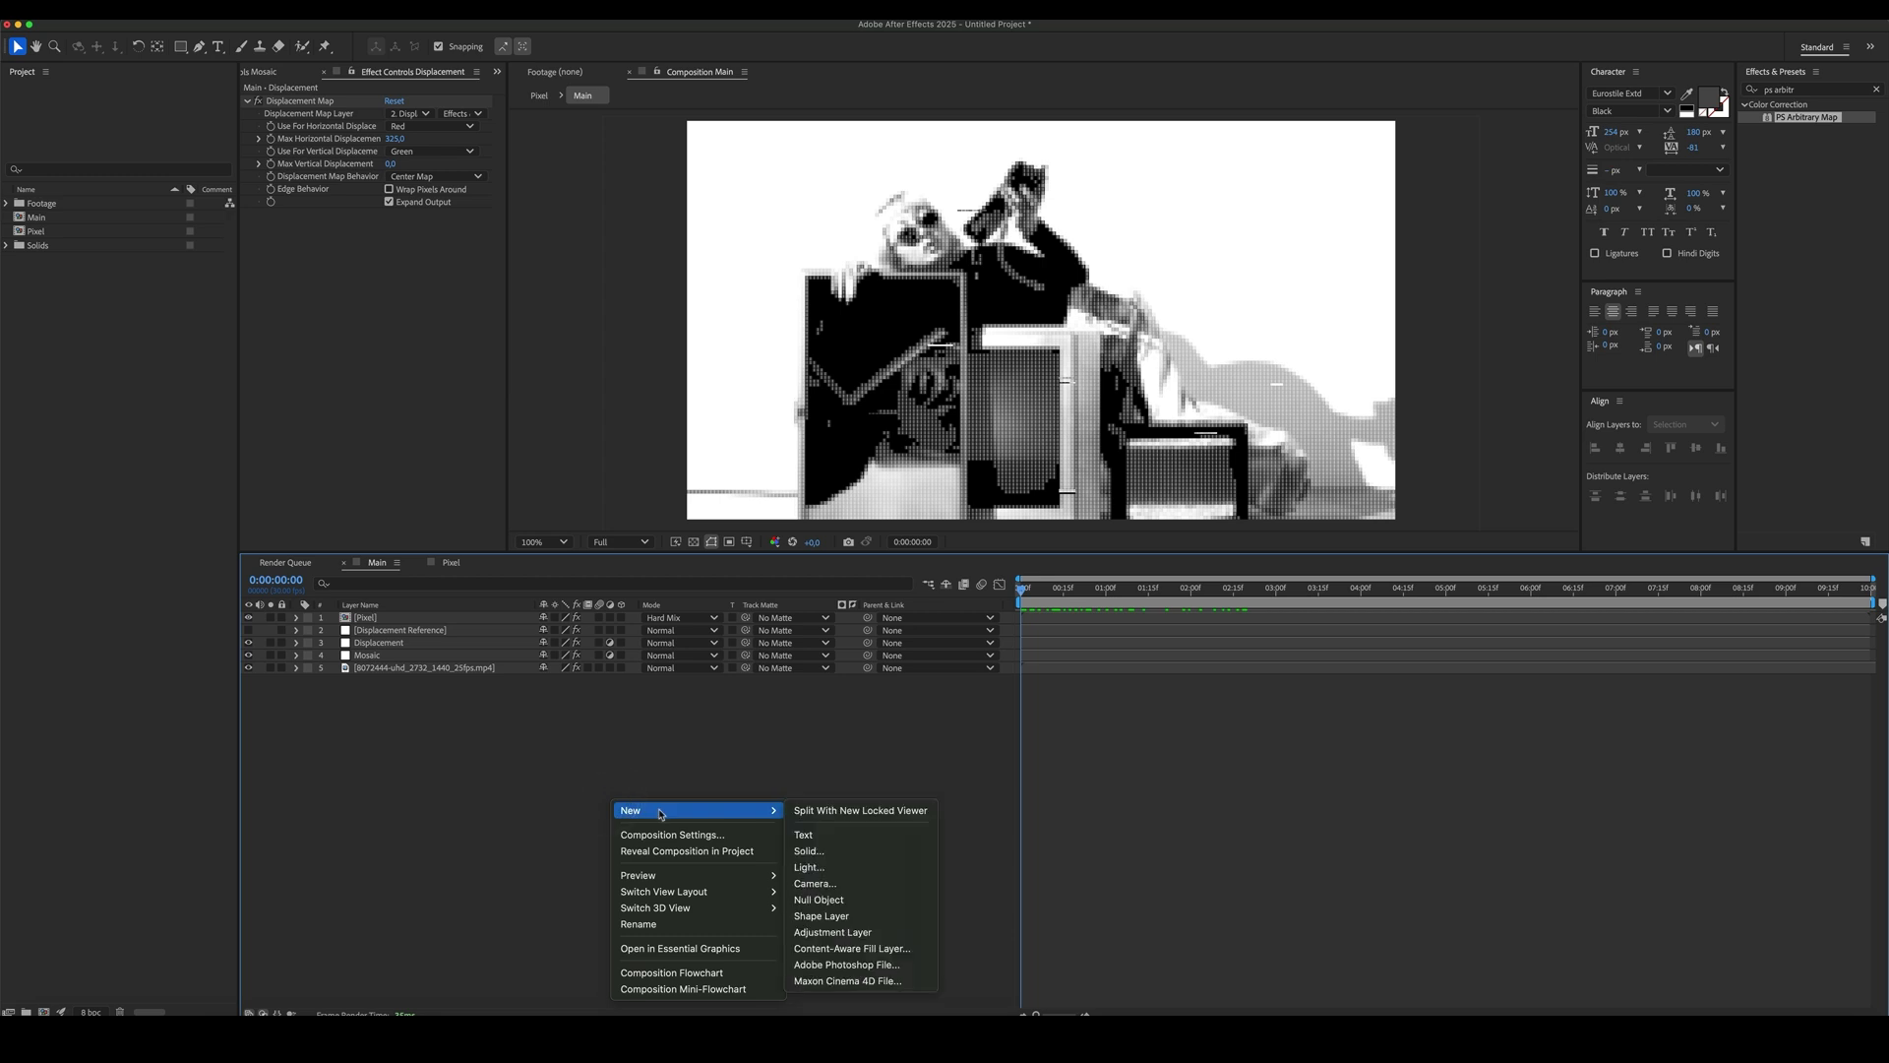
pyautogui.click(872, 933)
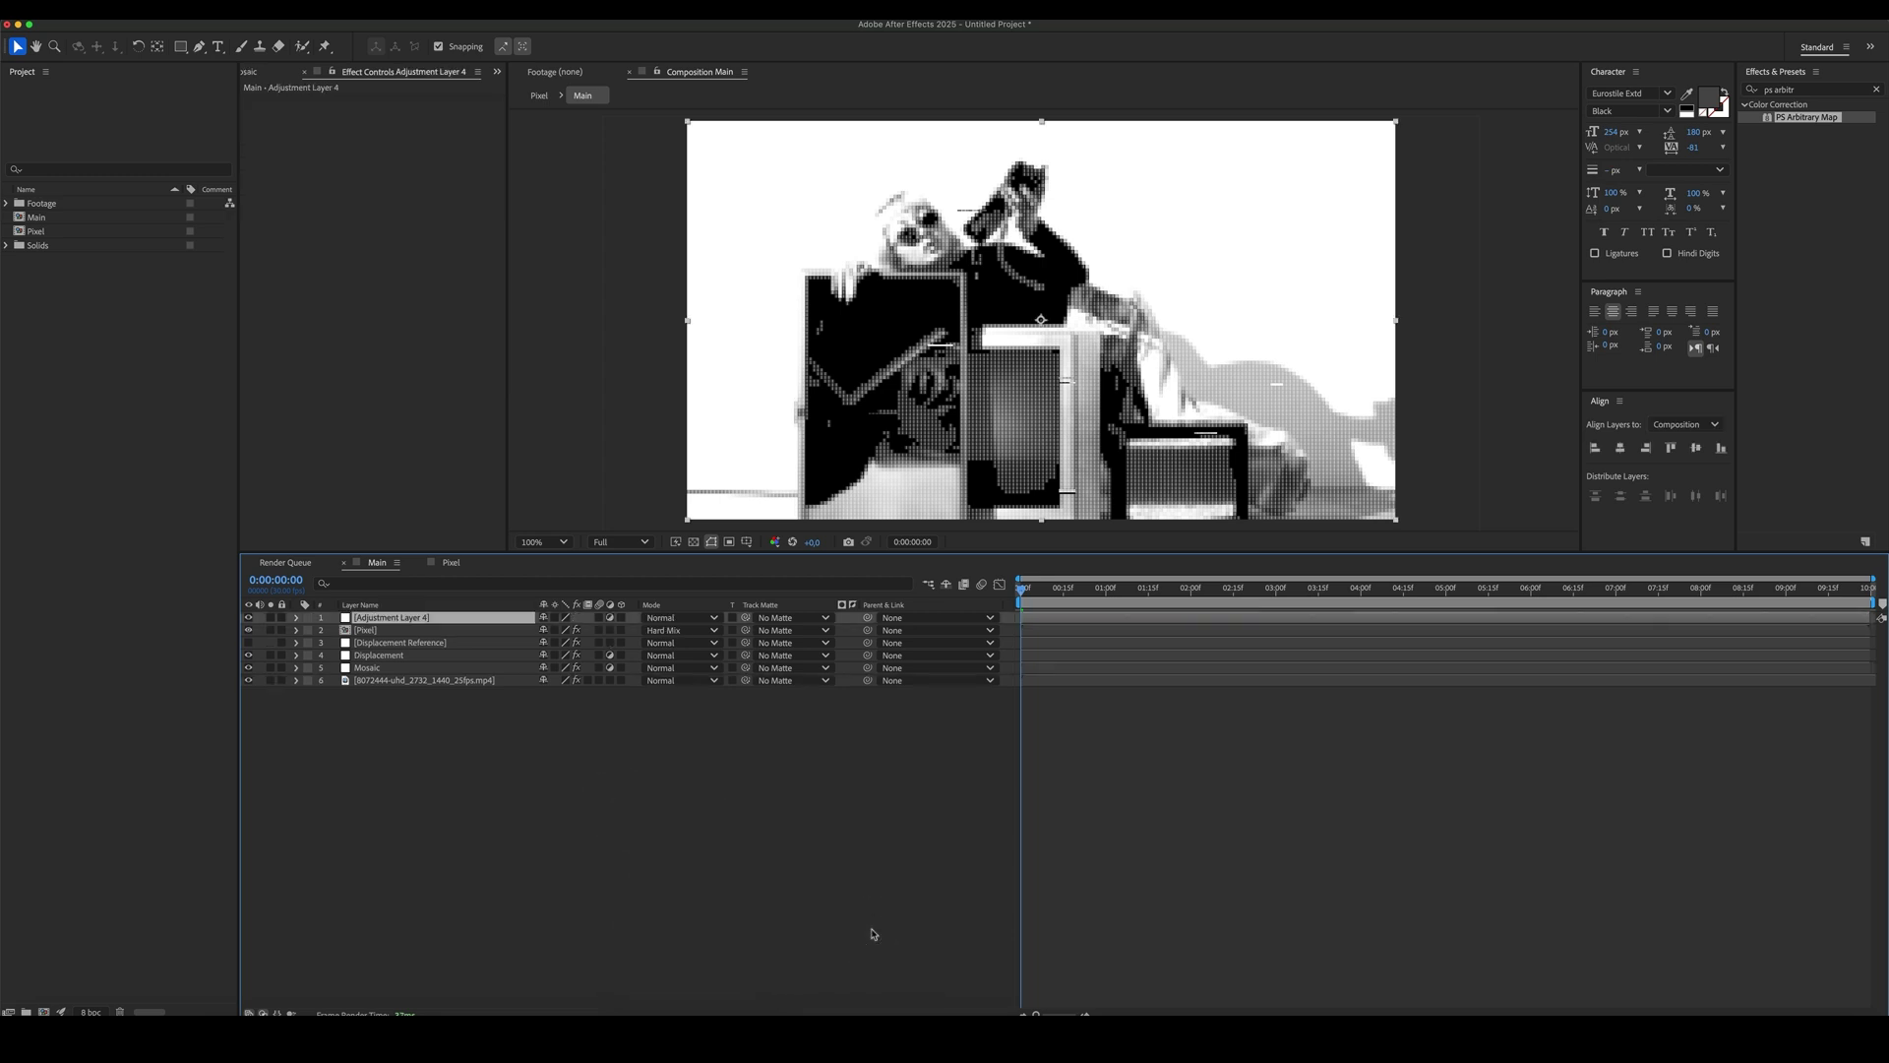
pyautogui.press('Return')
pyautogui.write('Glow')
pyautogui.press('Return')
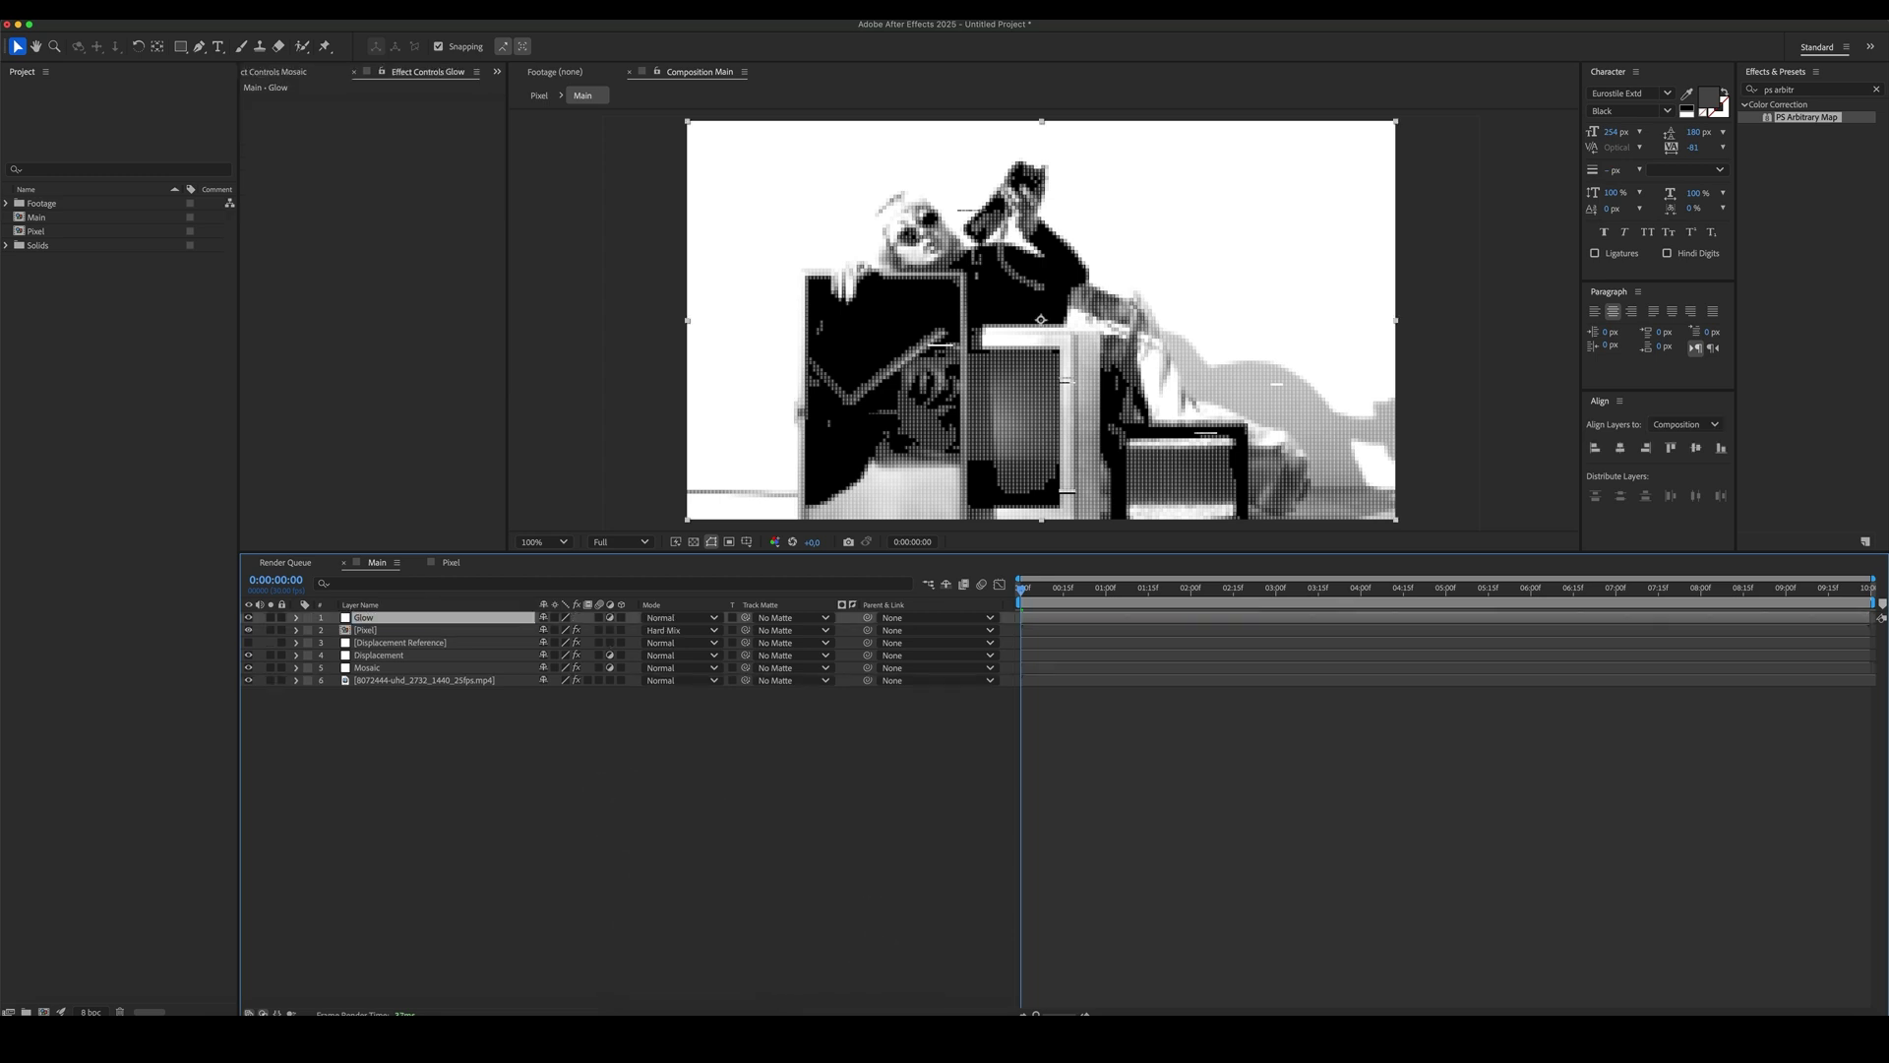
# - Apply Fast Box Blur to the Glow layer with a Blur Radius of 0.2
pyautogui.click(1818, 91)
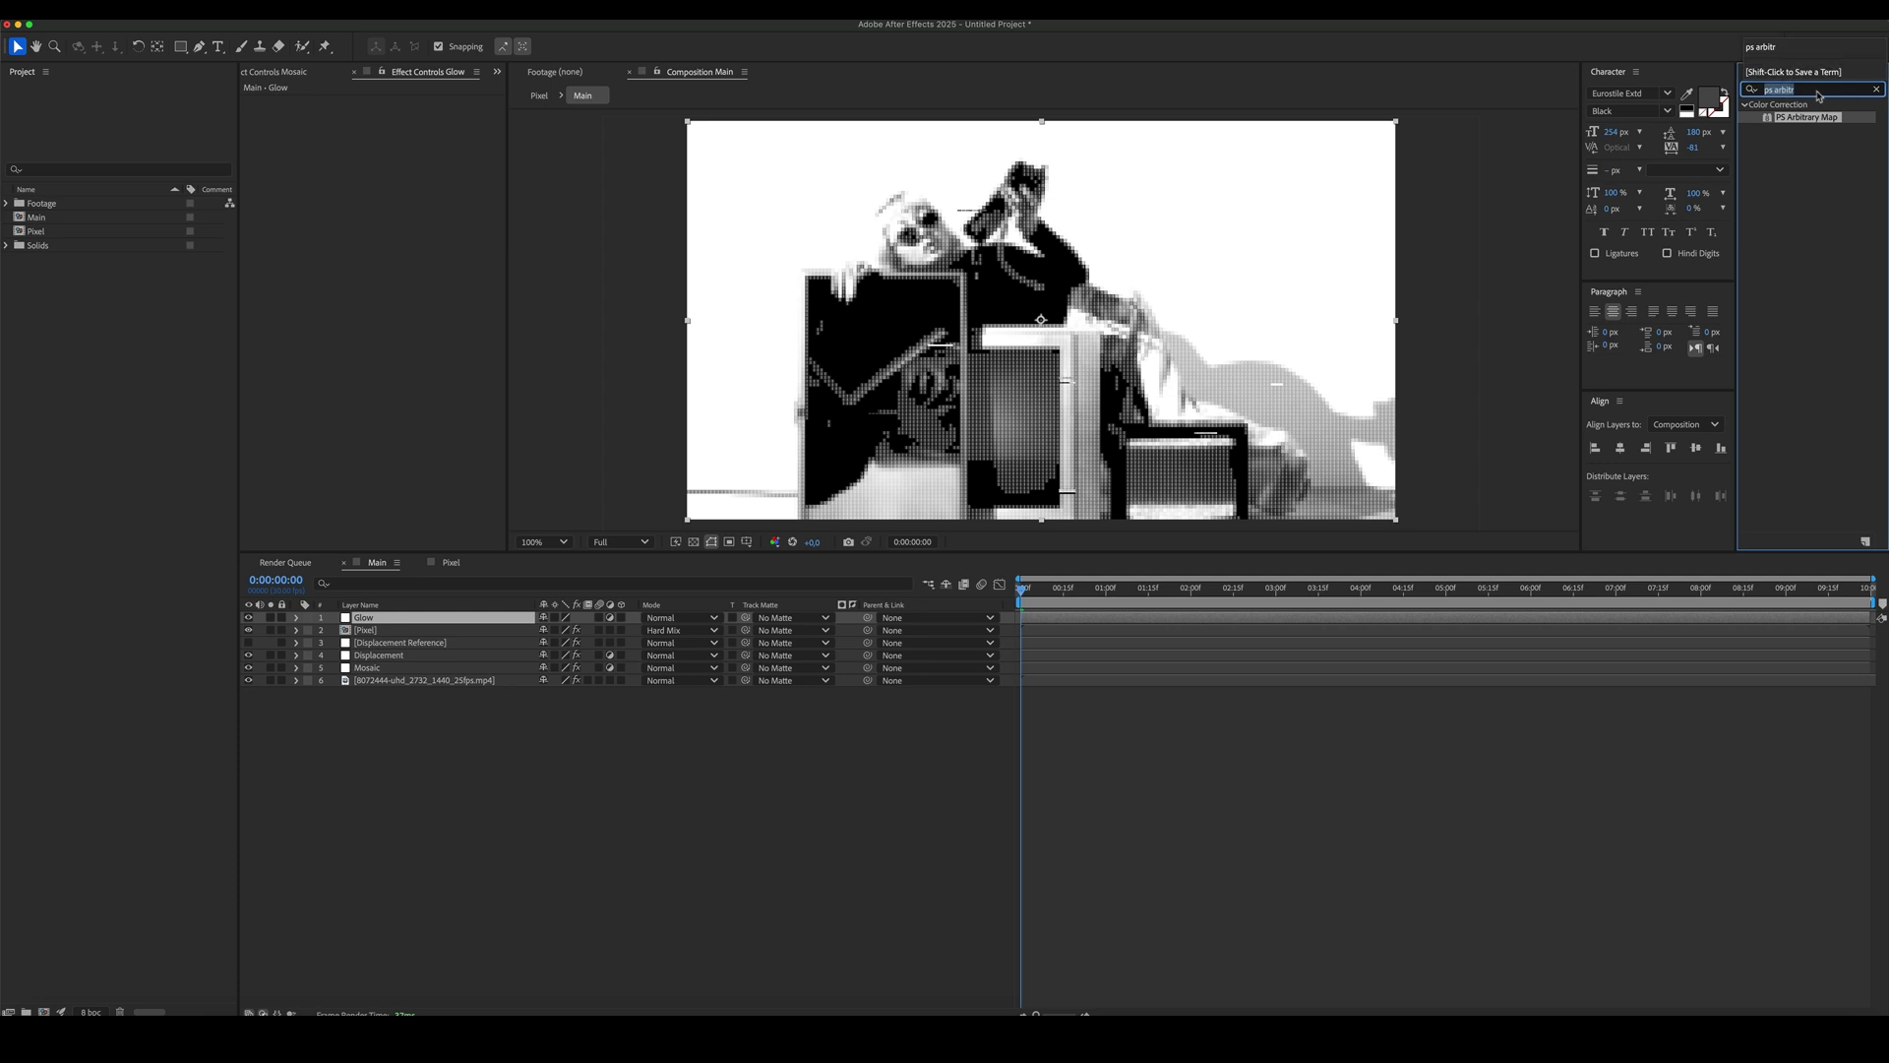
pyautogui.write('fast box')
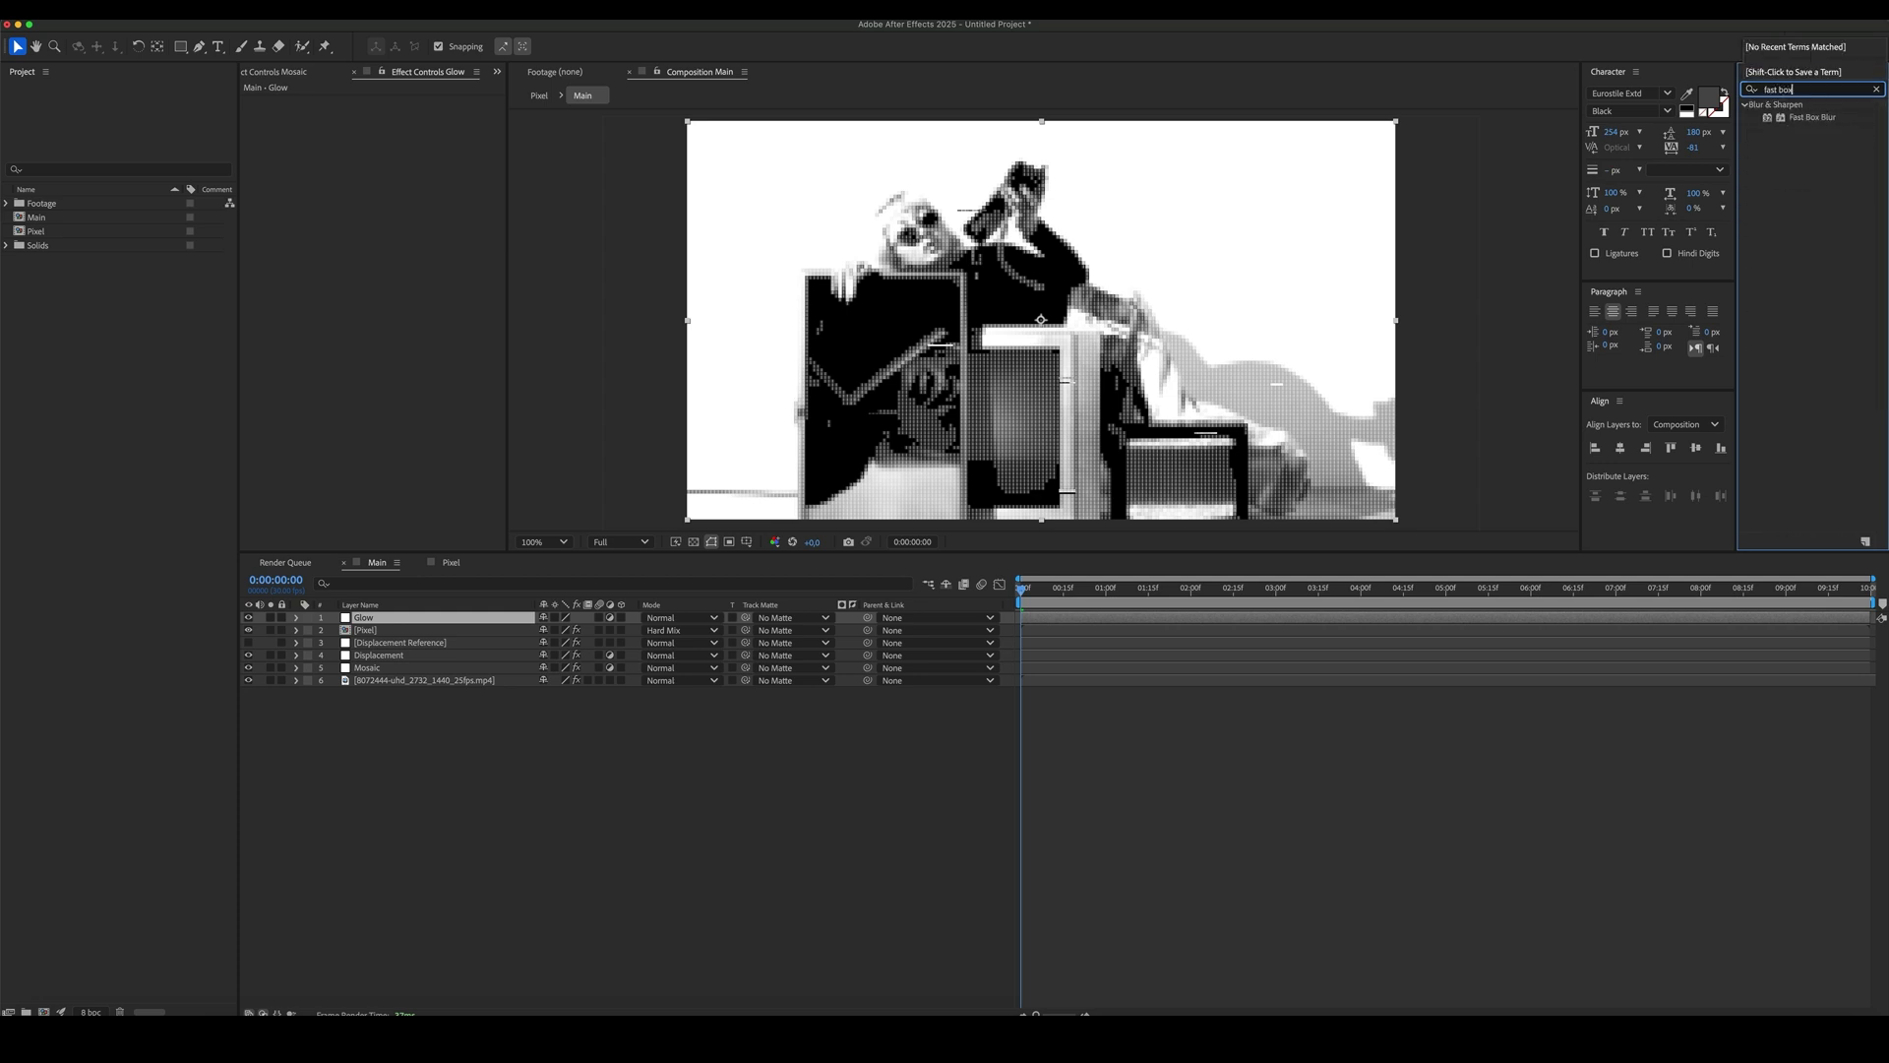
pyautogui.doubleClick(1813, 118)
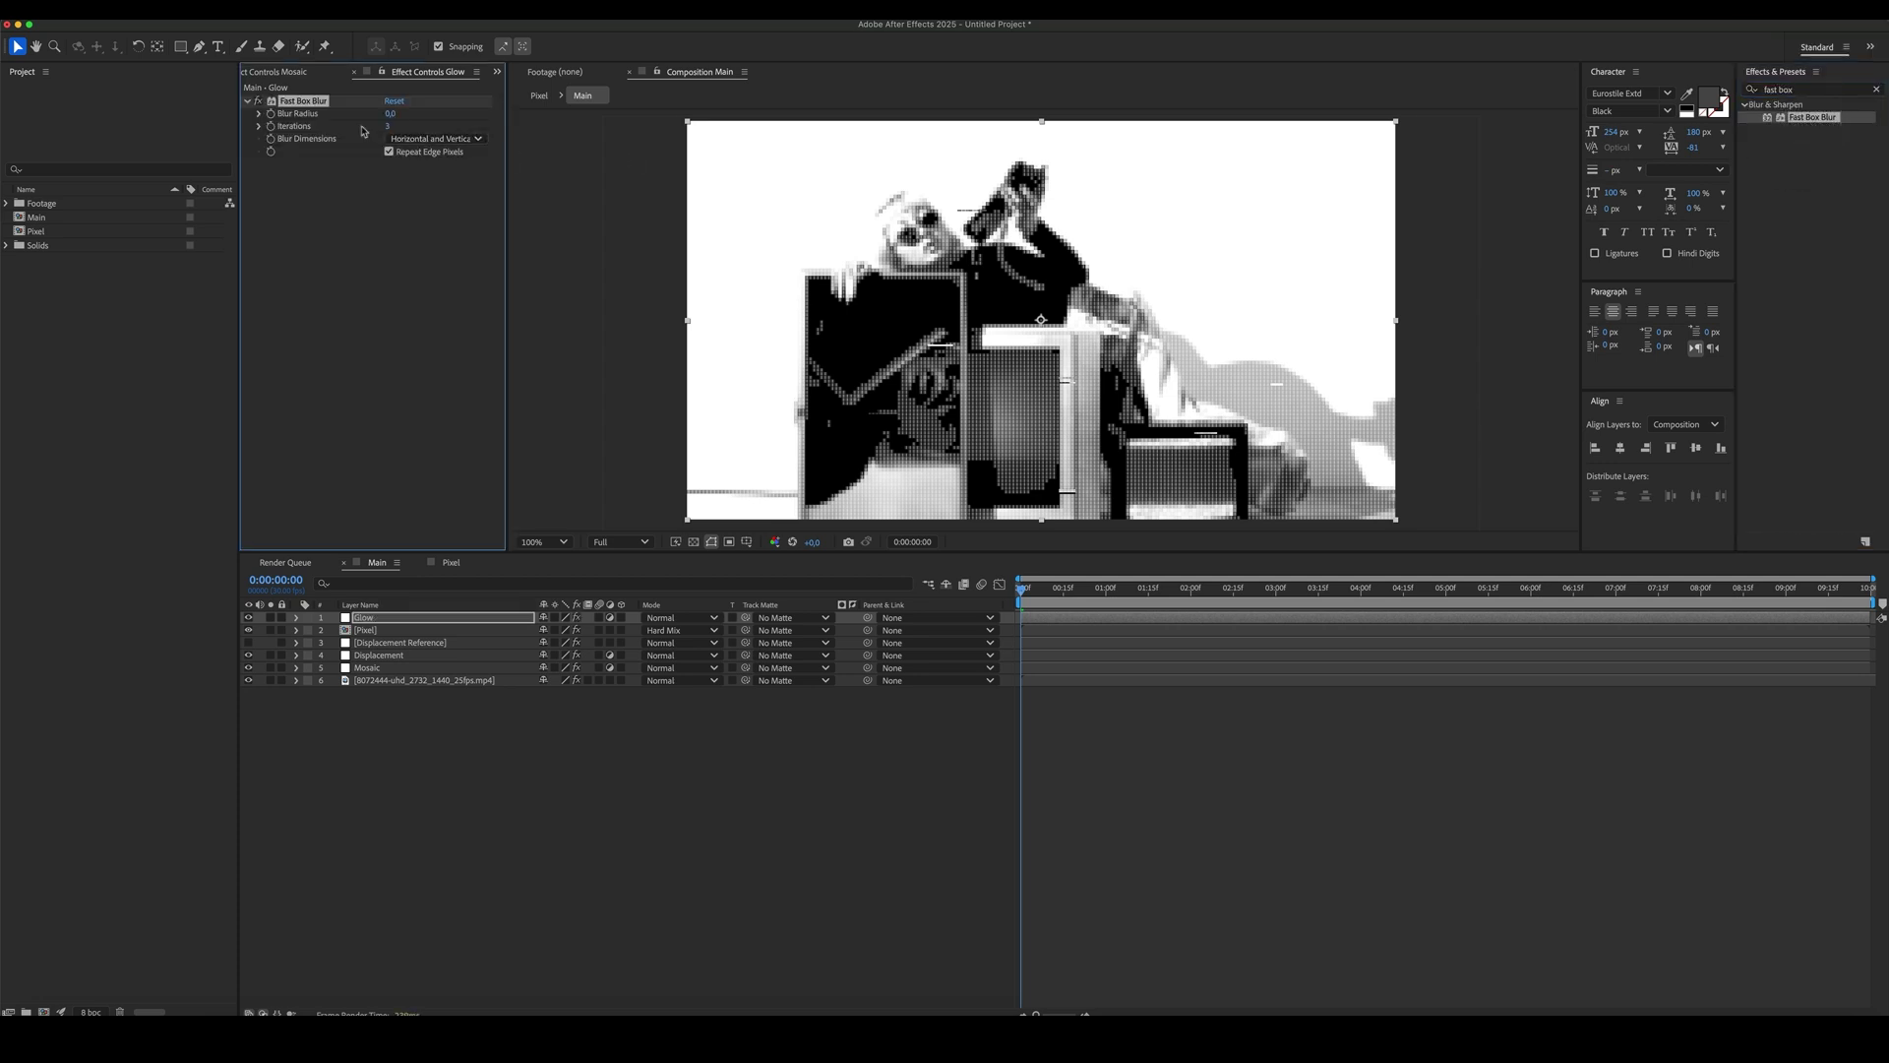
pyautogui.moveTo(389, 115); pyautogui.dragTo(393, 115)
# - Add the Stylize Glow effect to the Glow layer with a Glow Radius of 20 and an Intensity of 0.6
pyautogui.click(1800, 90)
pyautogui.write('glow')
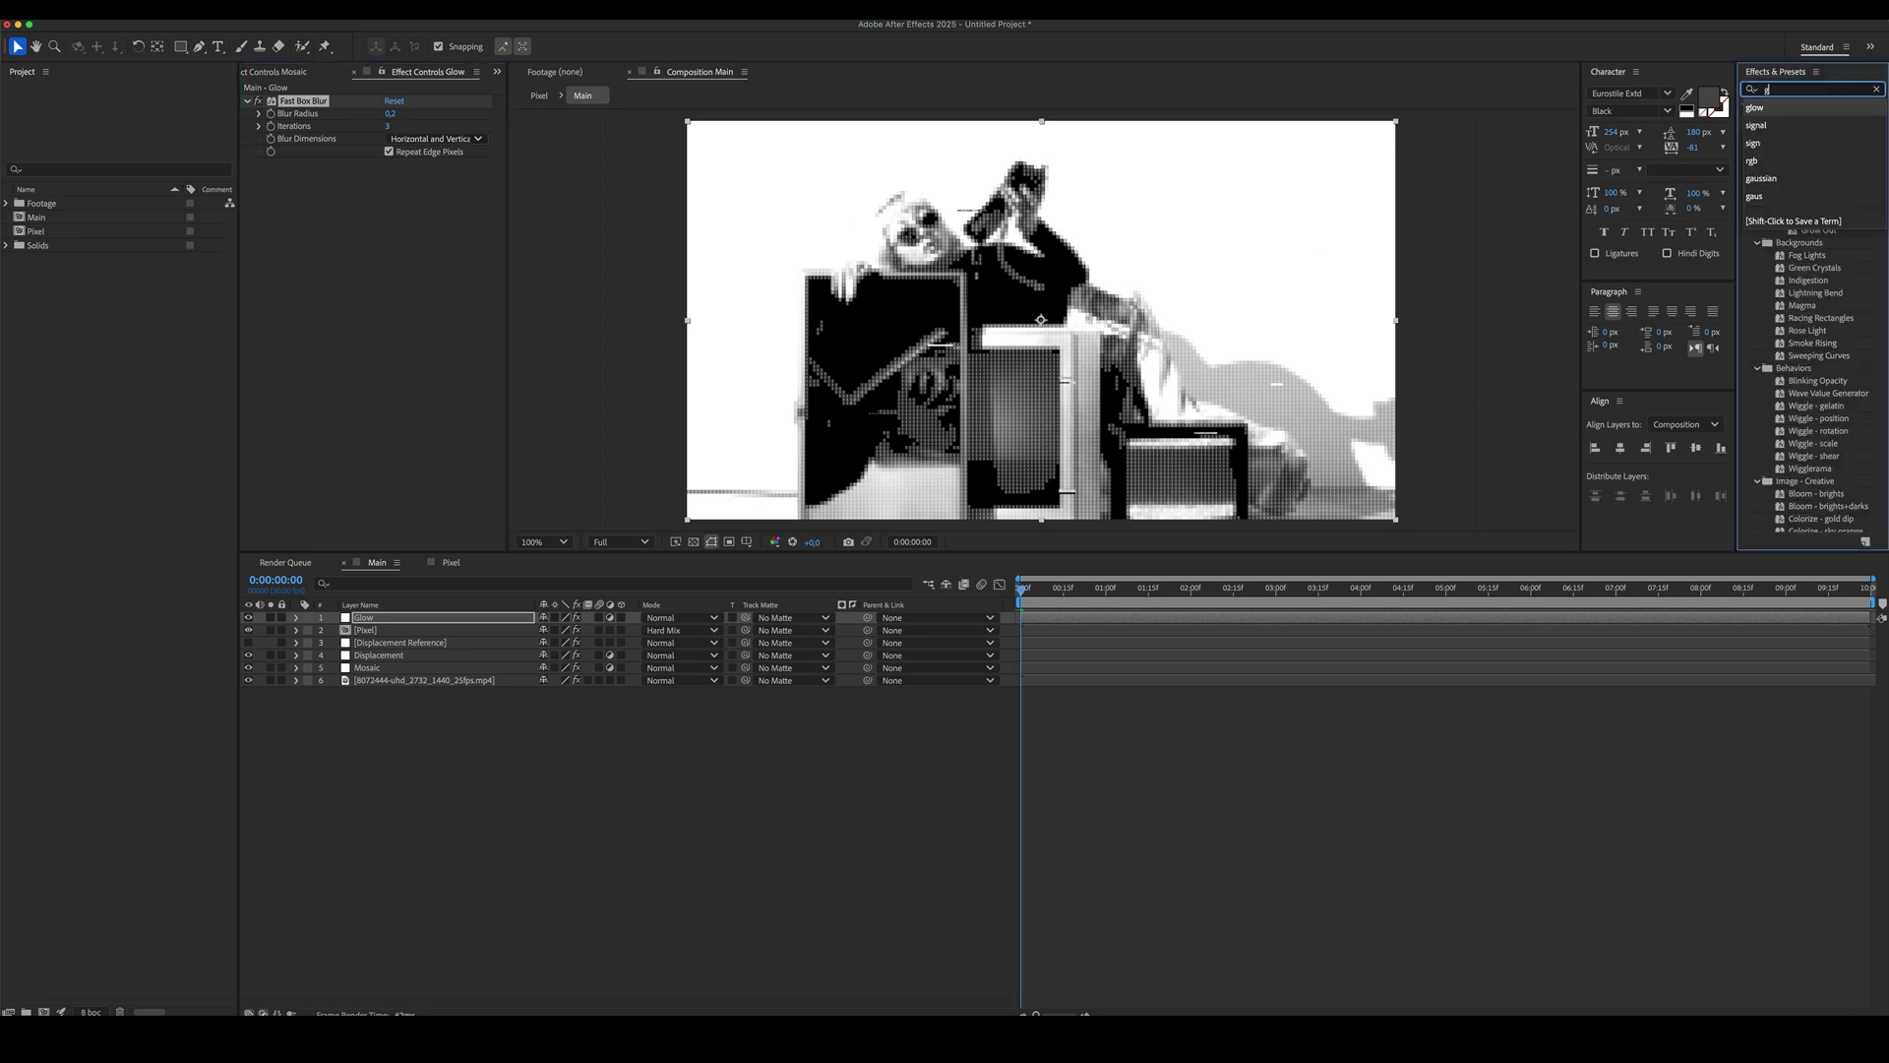
pyautogui.doubleClick(1798, 204)
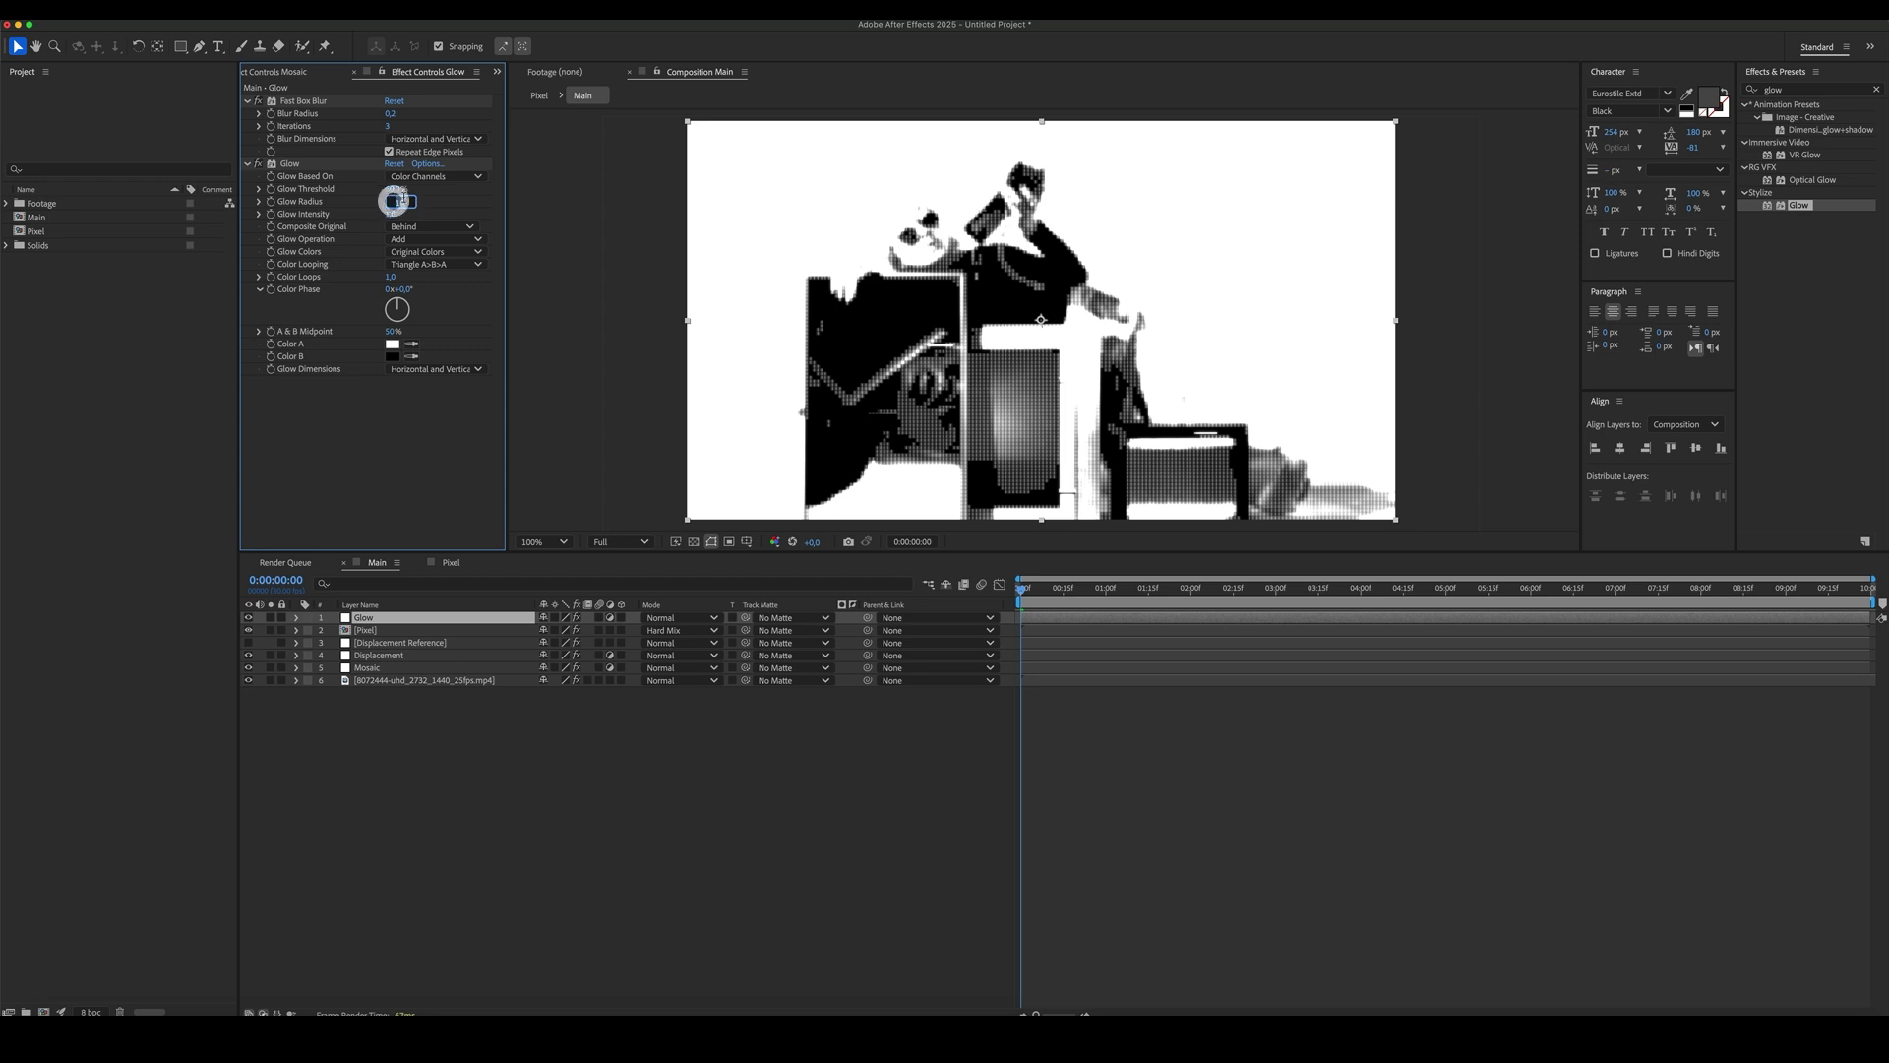
pyautogui.moveTo(393, 202); pyautogui.dragTo(428, 202)
pyautogui.write('0,6')
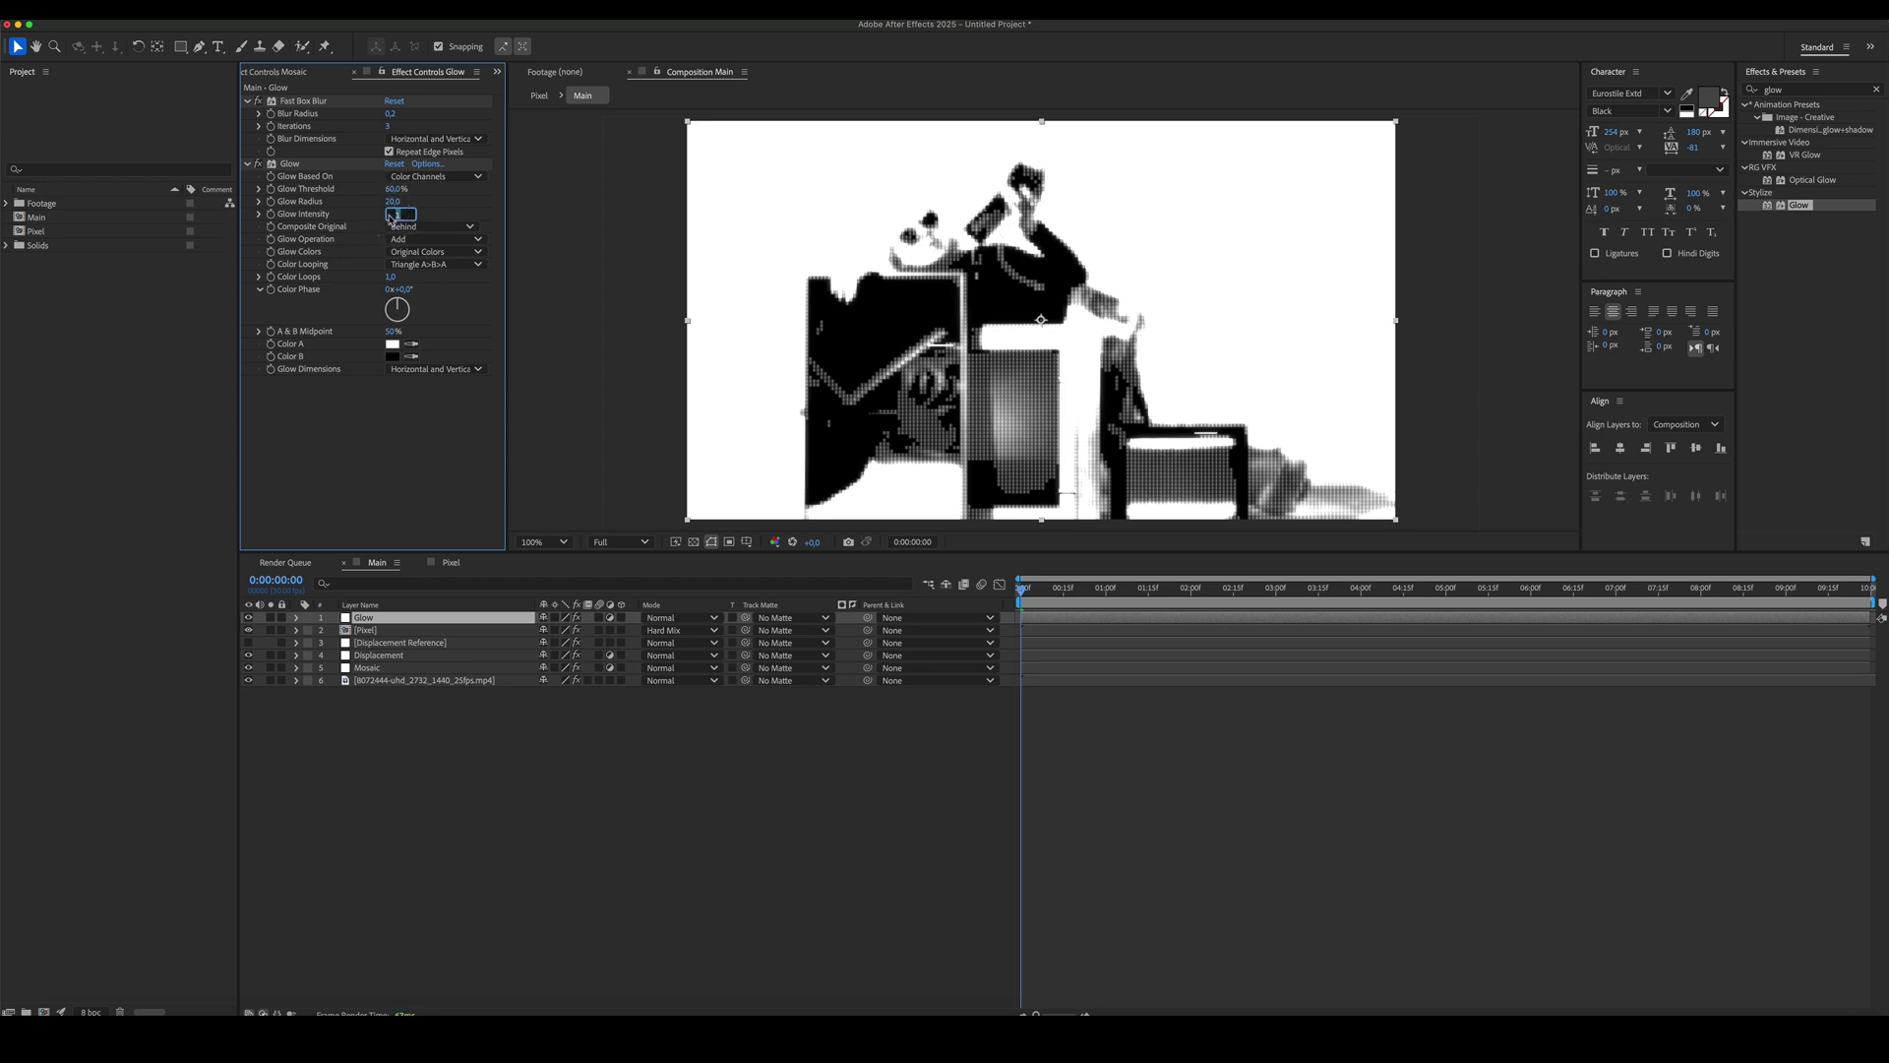
pyautogui.press('Return')
# - Duplicate the Glow effect and set the copy's Glow Radius to 80
pyautogui.hotkey('ctrl', 'd')
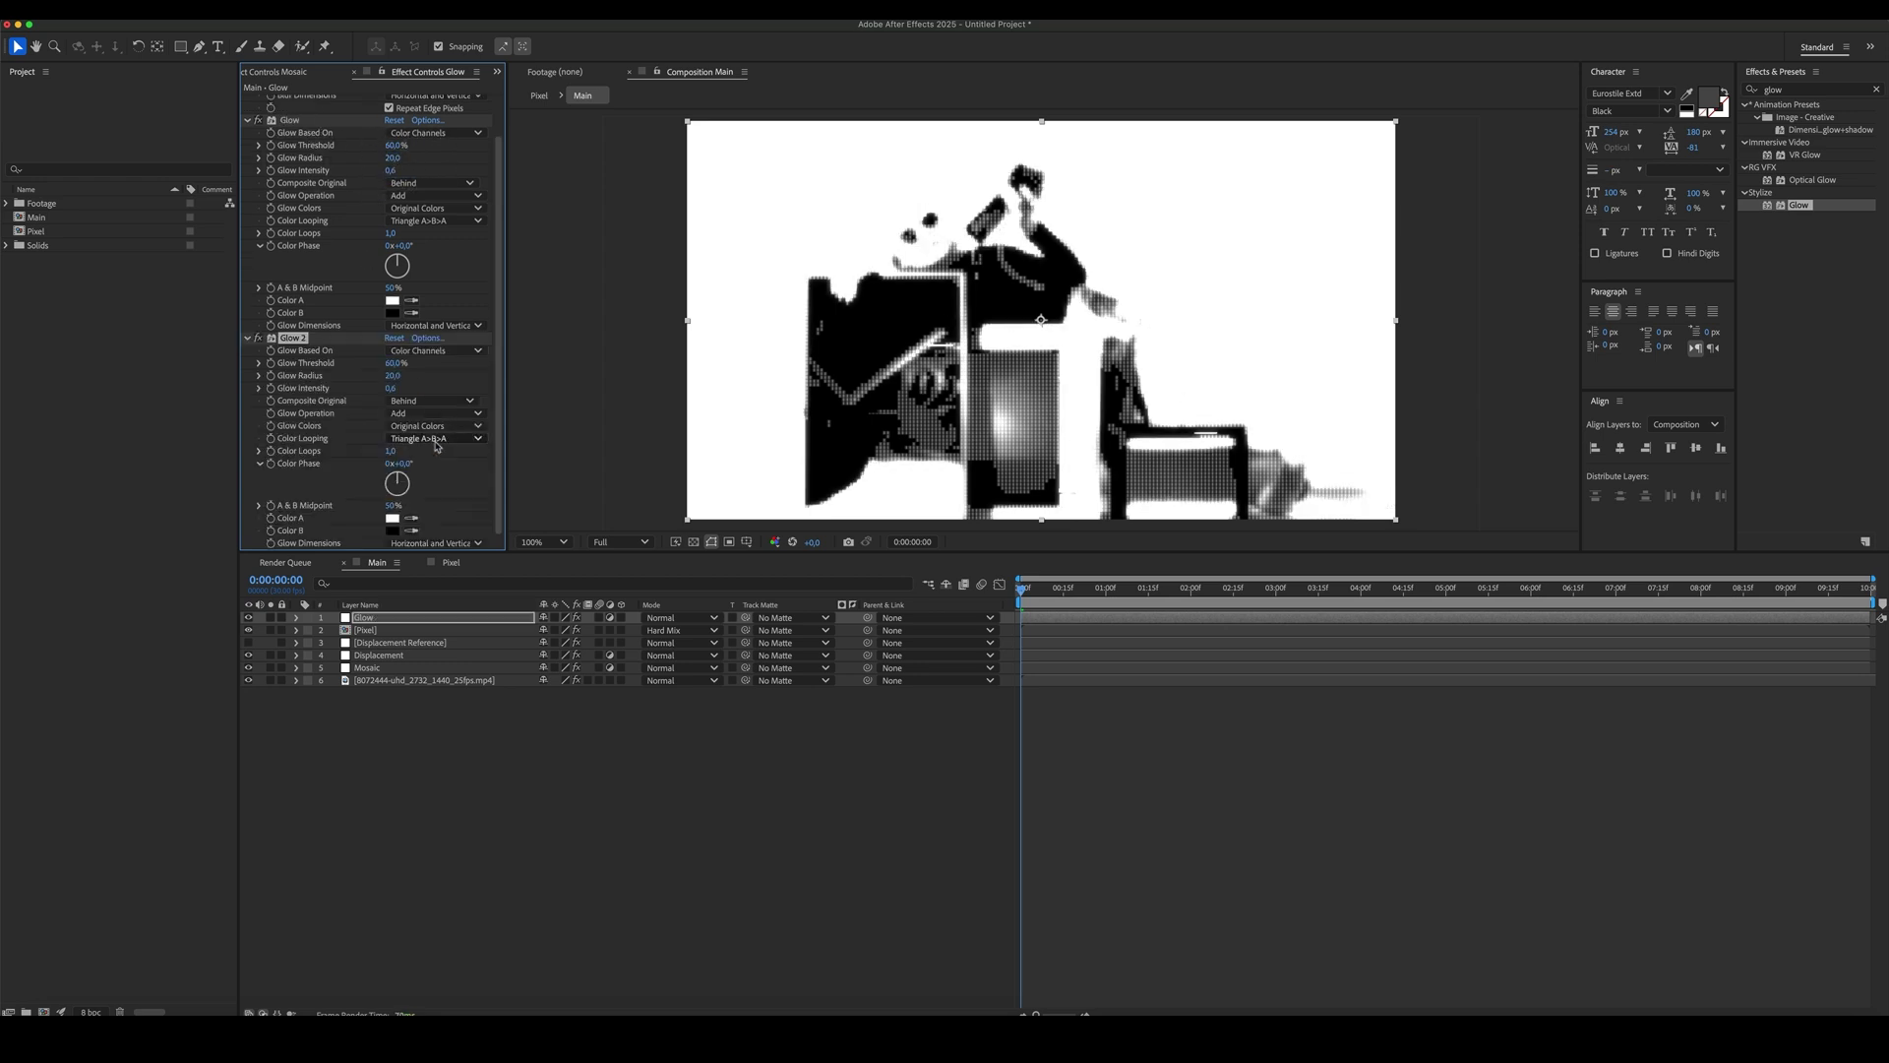
pyautogui.write('80')
pyautogui.press('Return')
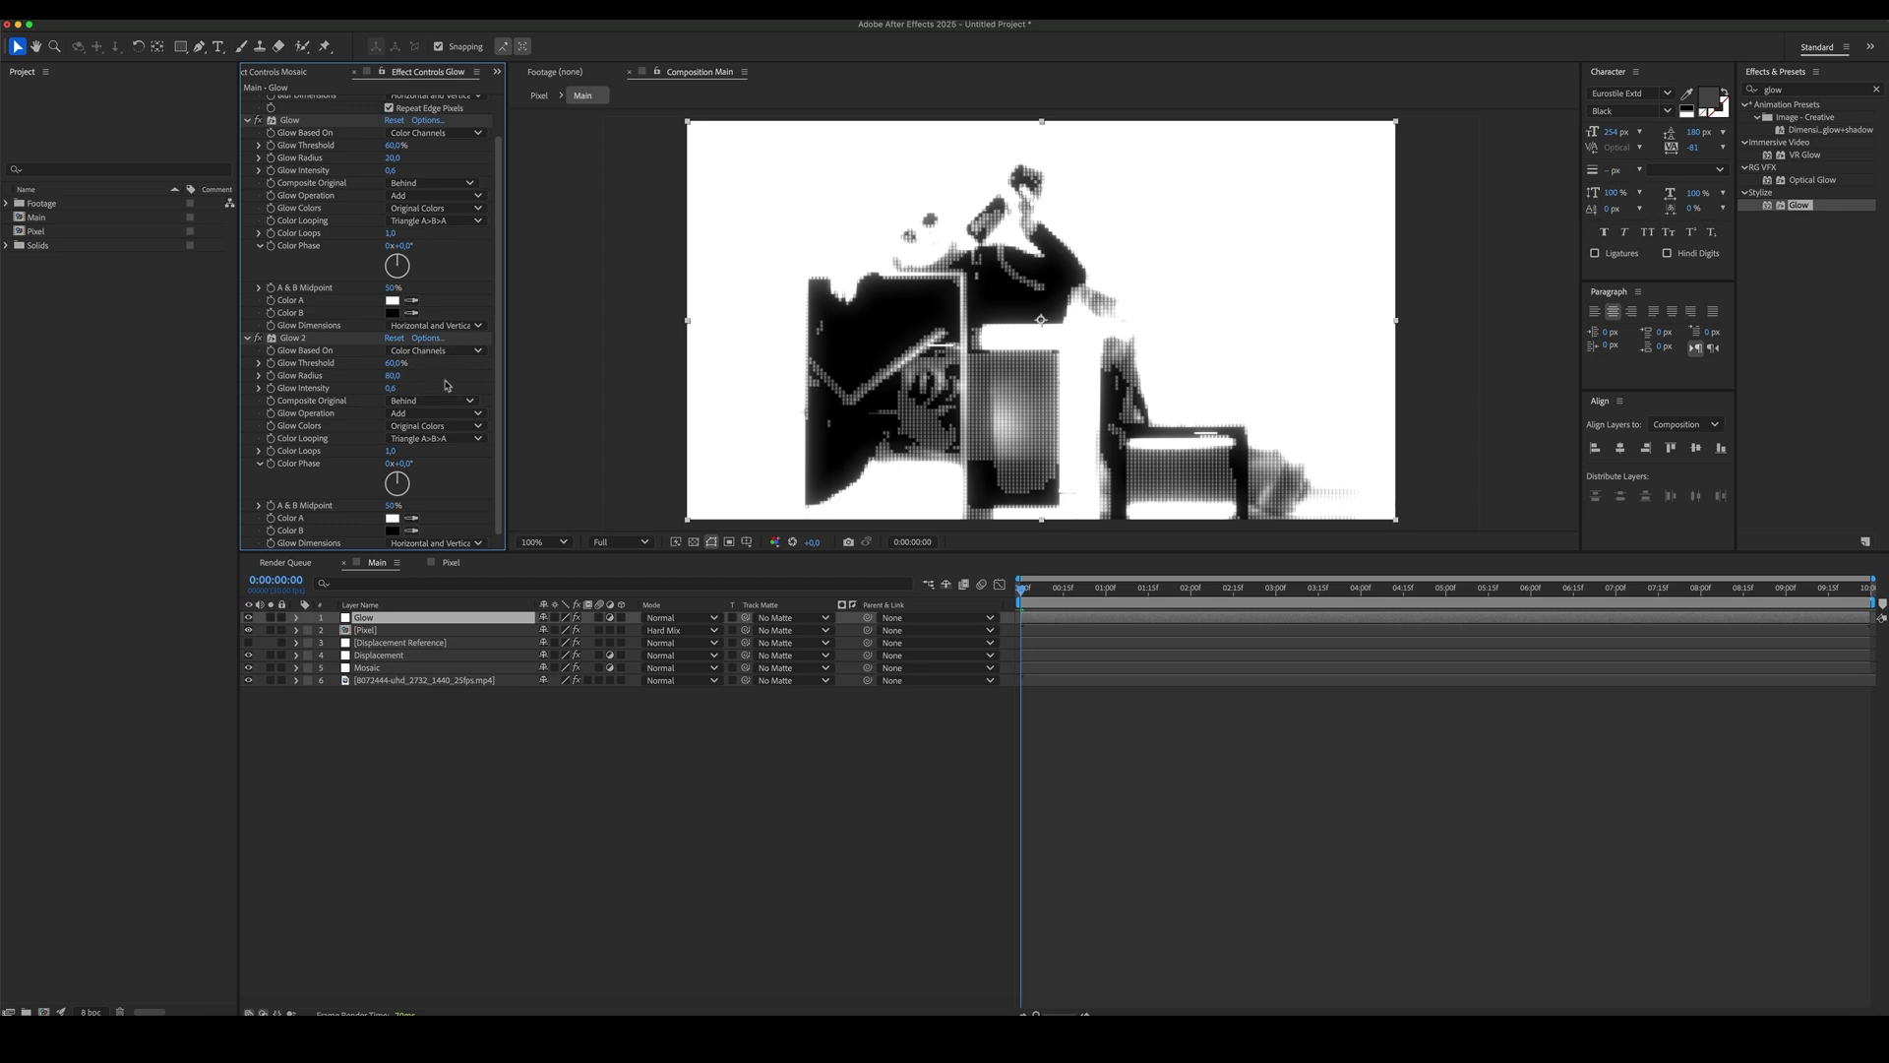
# - Lower the Glow layer's opacity to soften the bloom and collapse its properties
pyautogui.click(473, 618)
pyautogui.press('t')
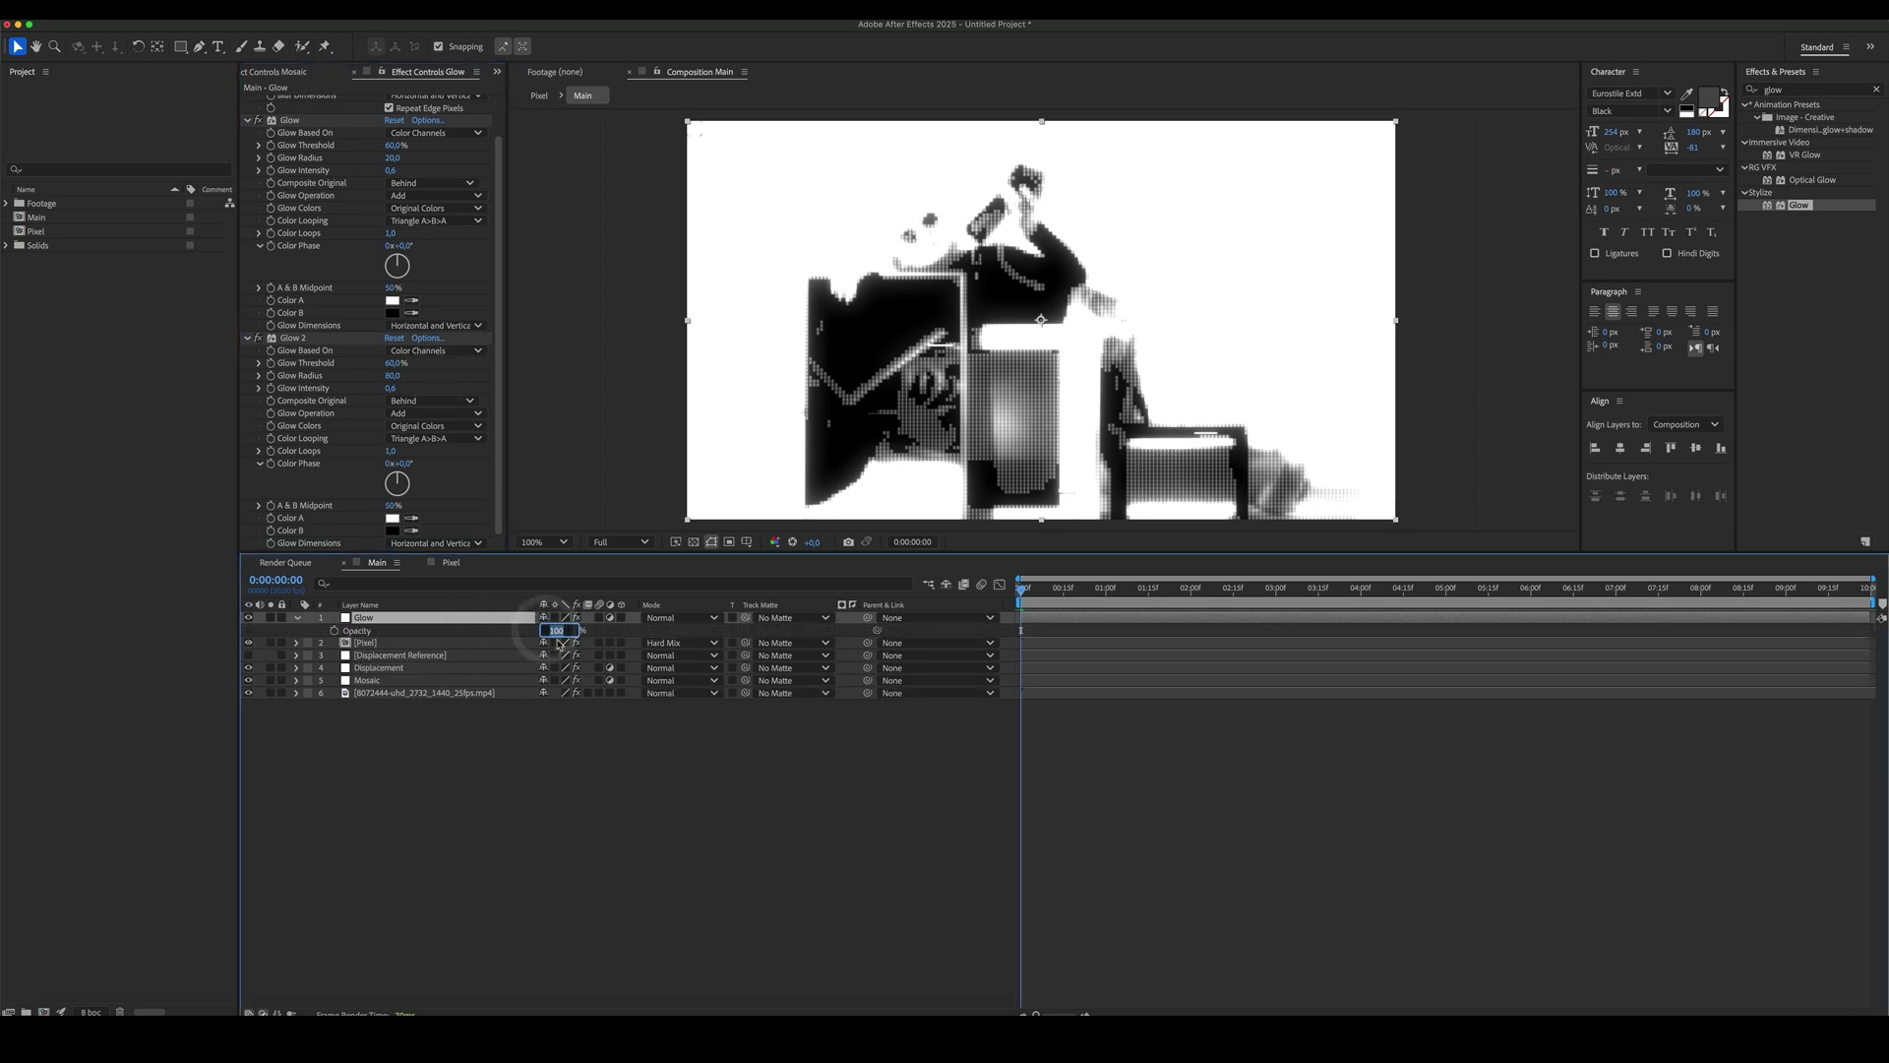
pyautogui.click(628, 805)
pyautogui.click(296, 618)
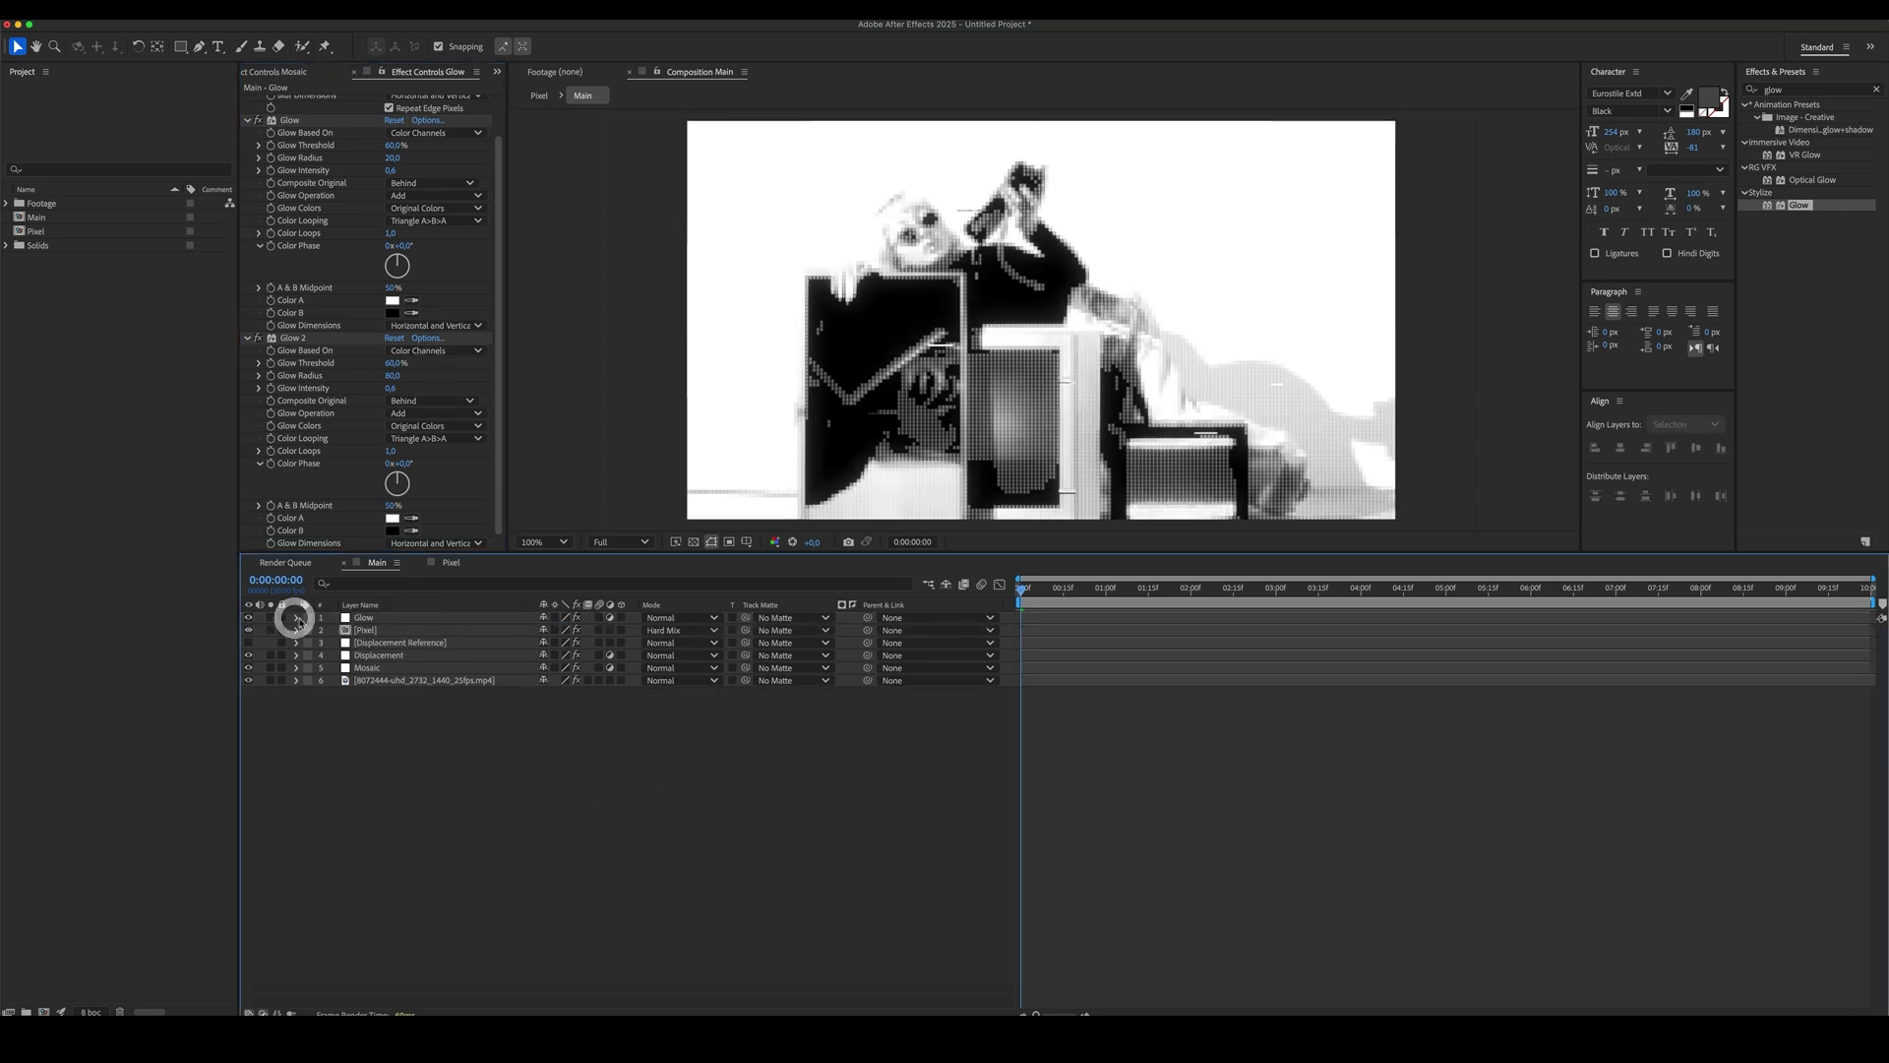
# - Create another adjustment layer at the top of the Main composition and name it Colorize
pyautogui.rightClick(434, 744)
pyautogui.moveTo(473, 753)
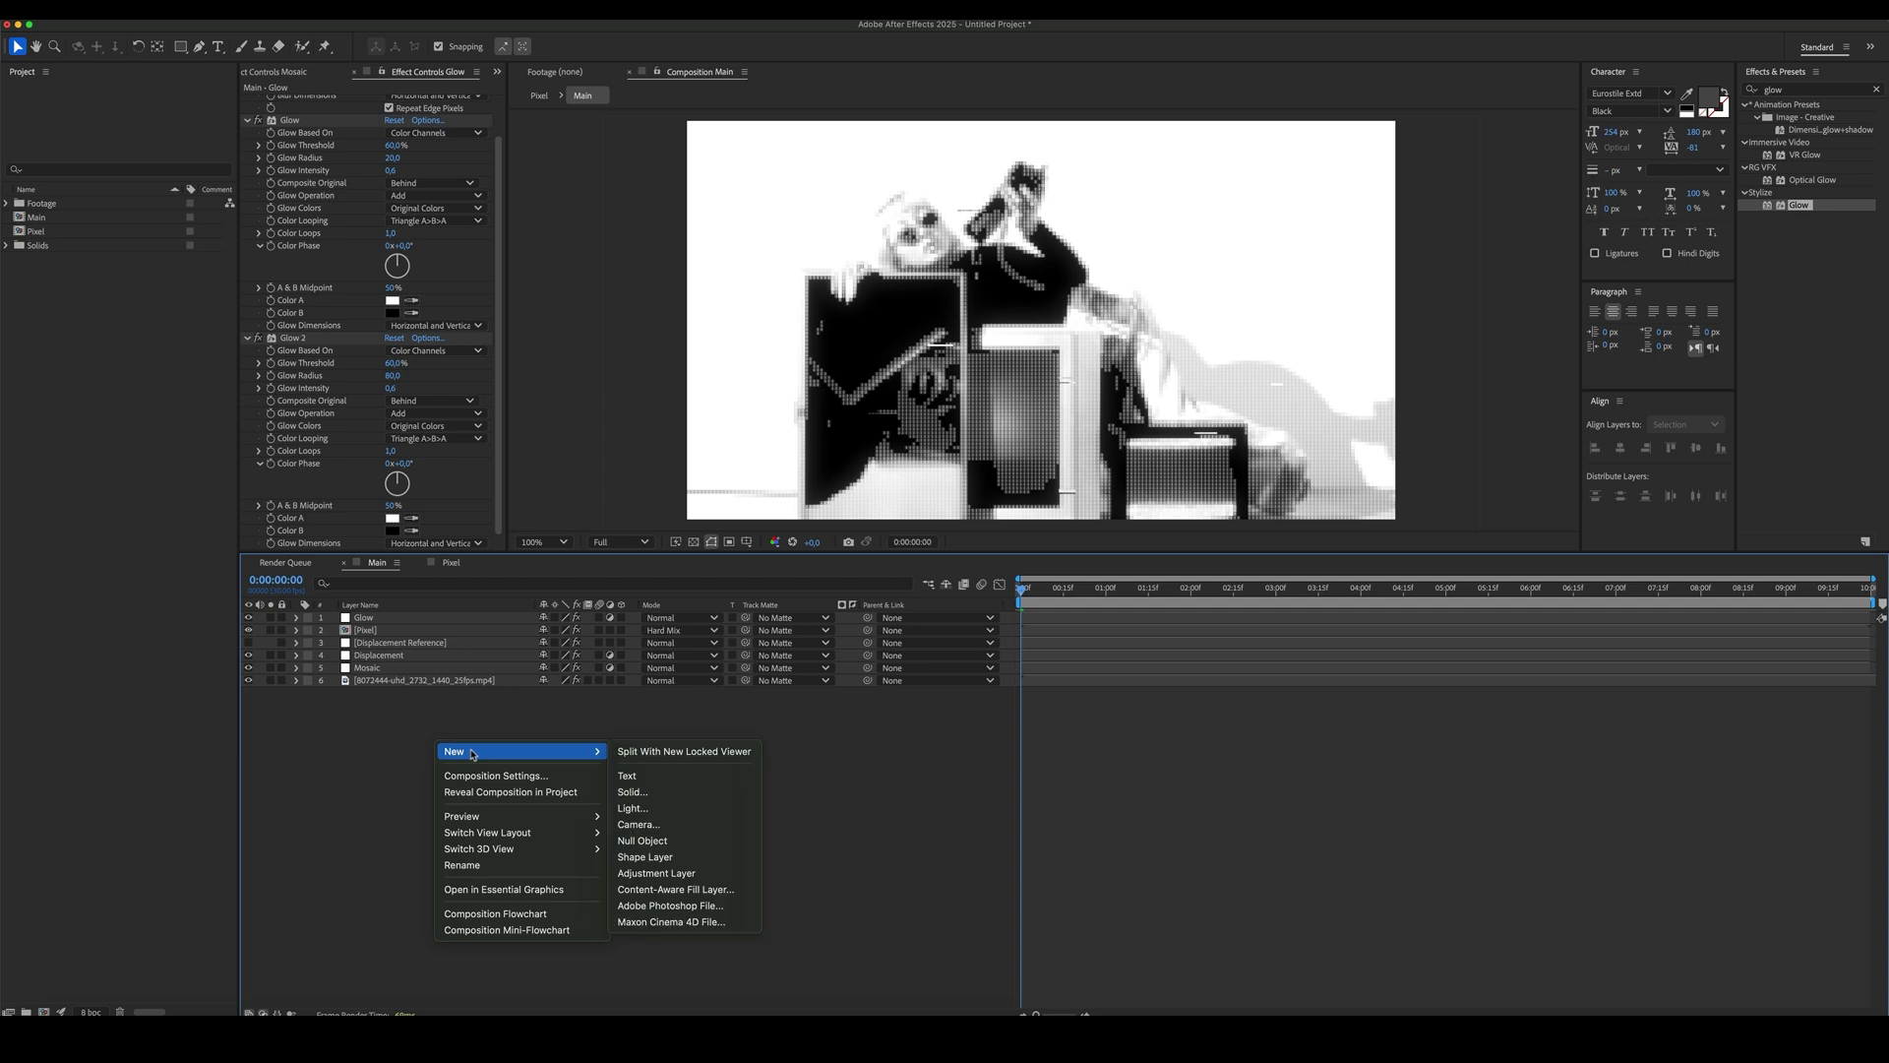
pyautogui.click(654, 872)
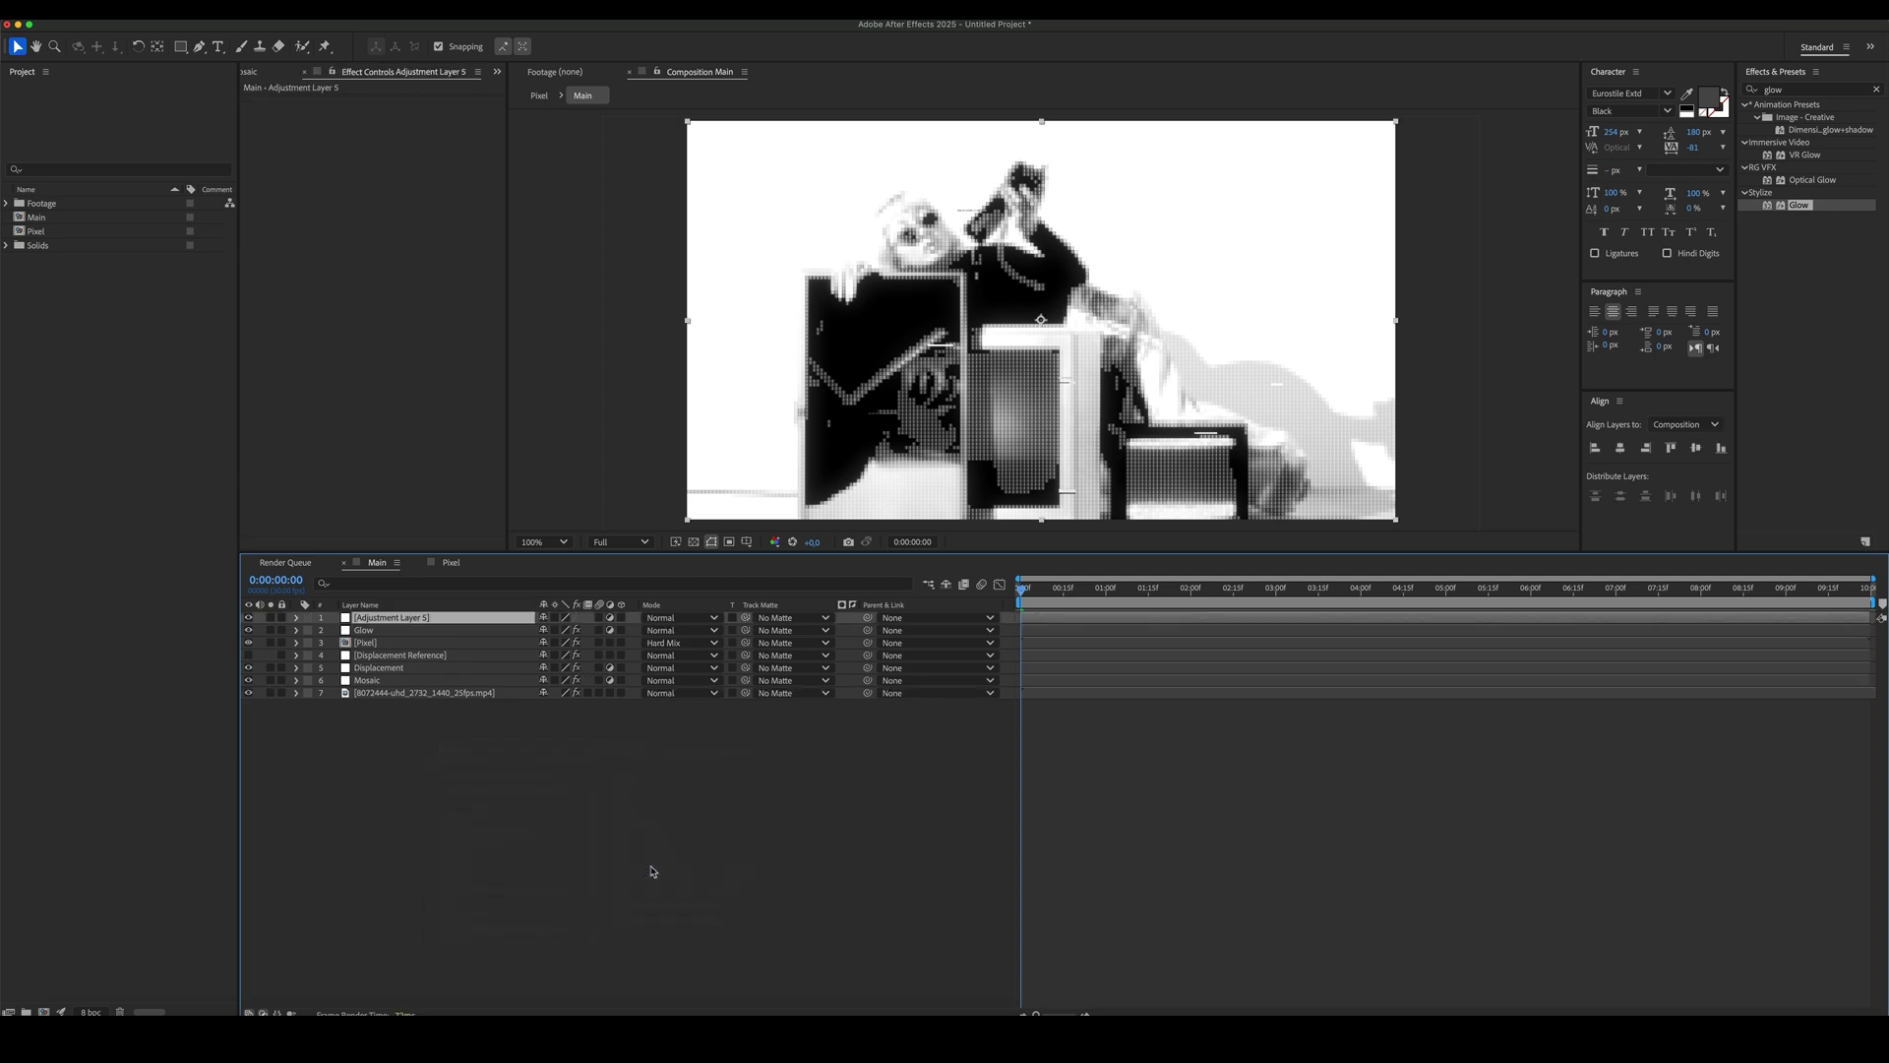
pyautogui.press('Return')
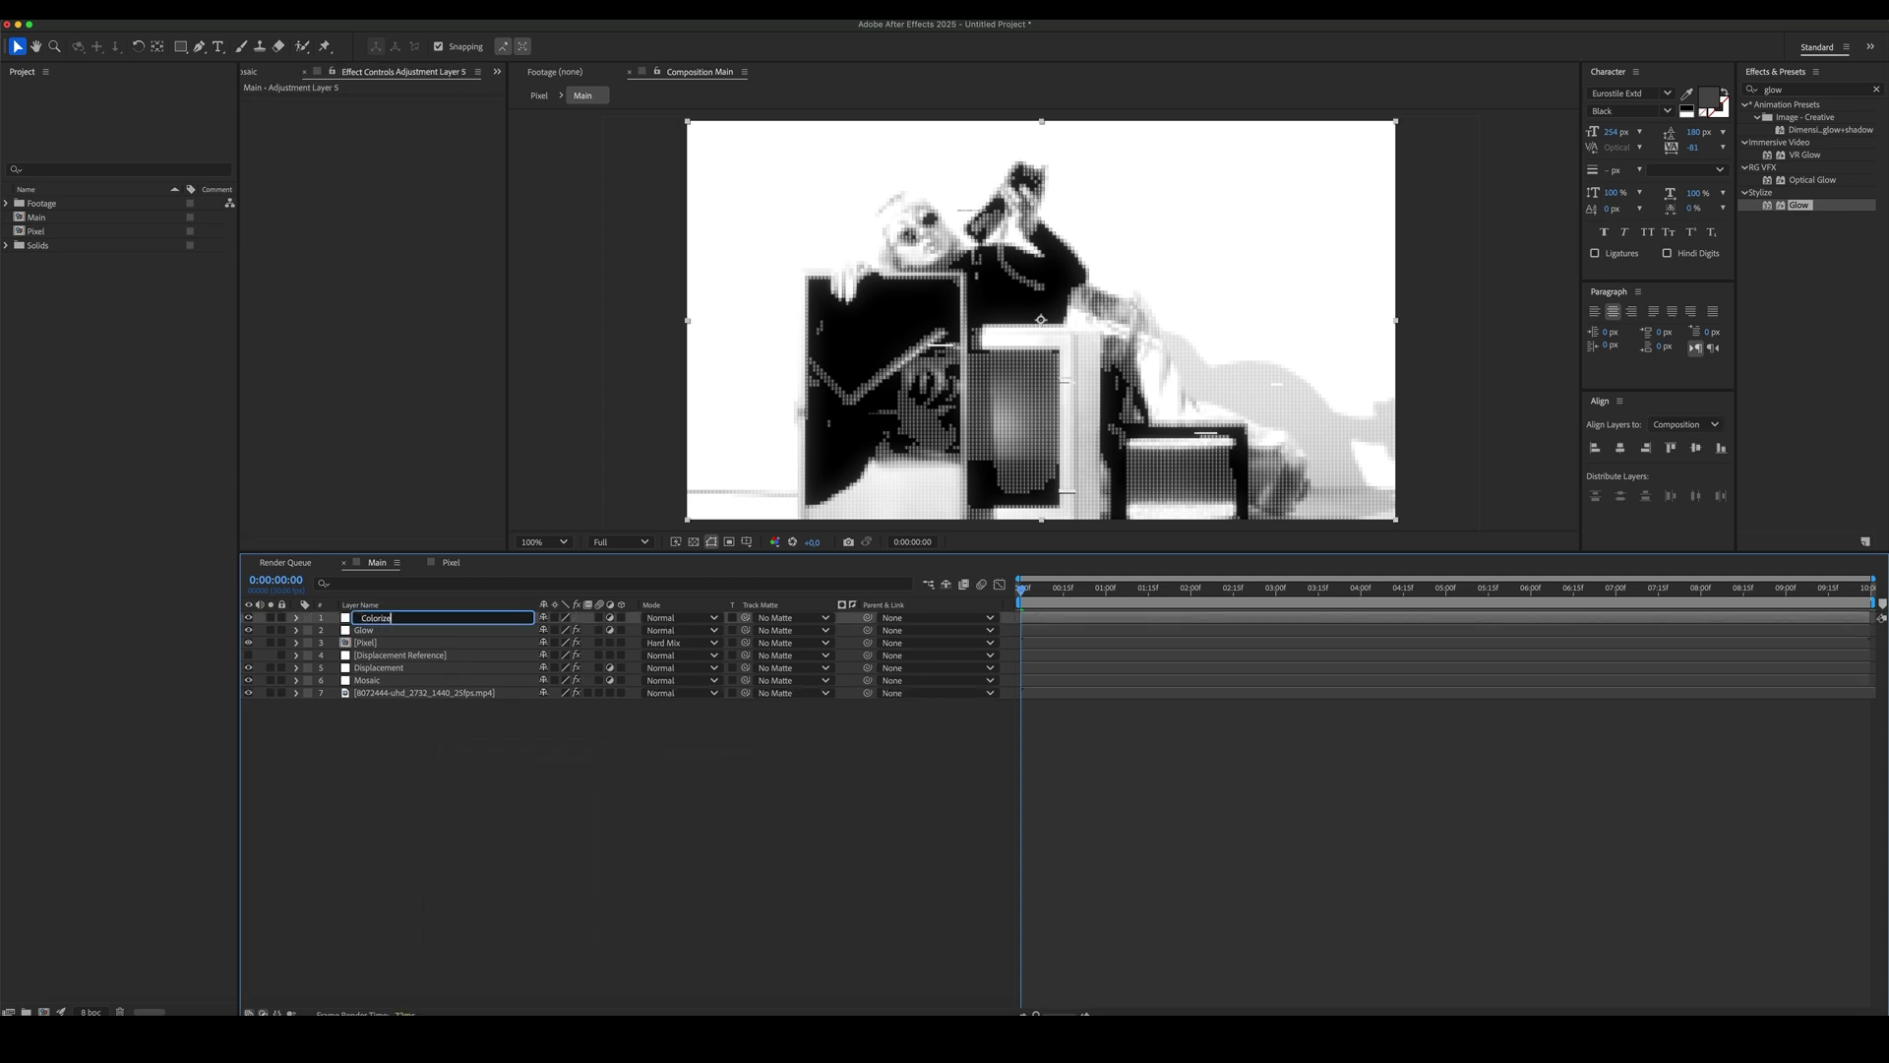
pyautogui.press('Return')
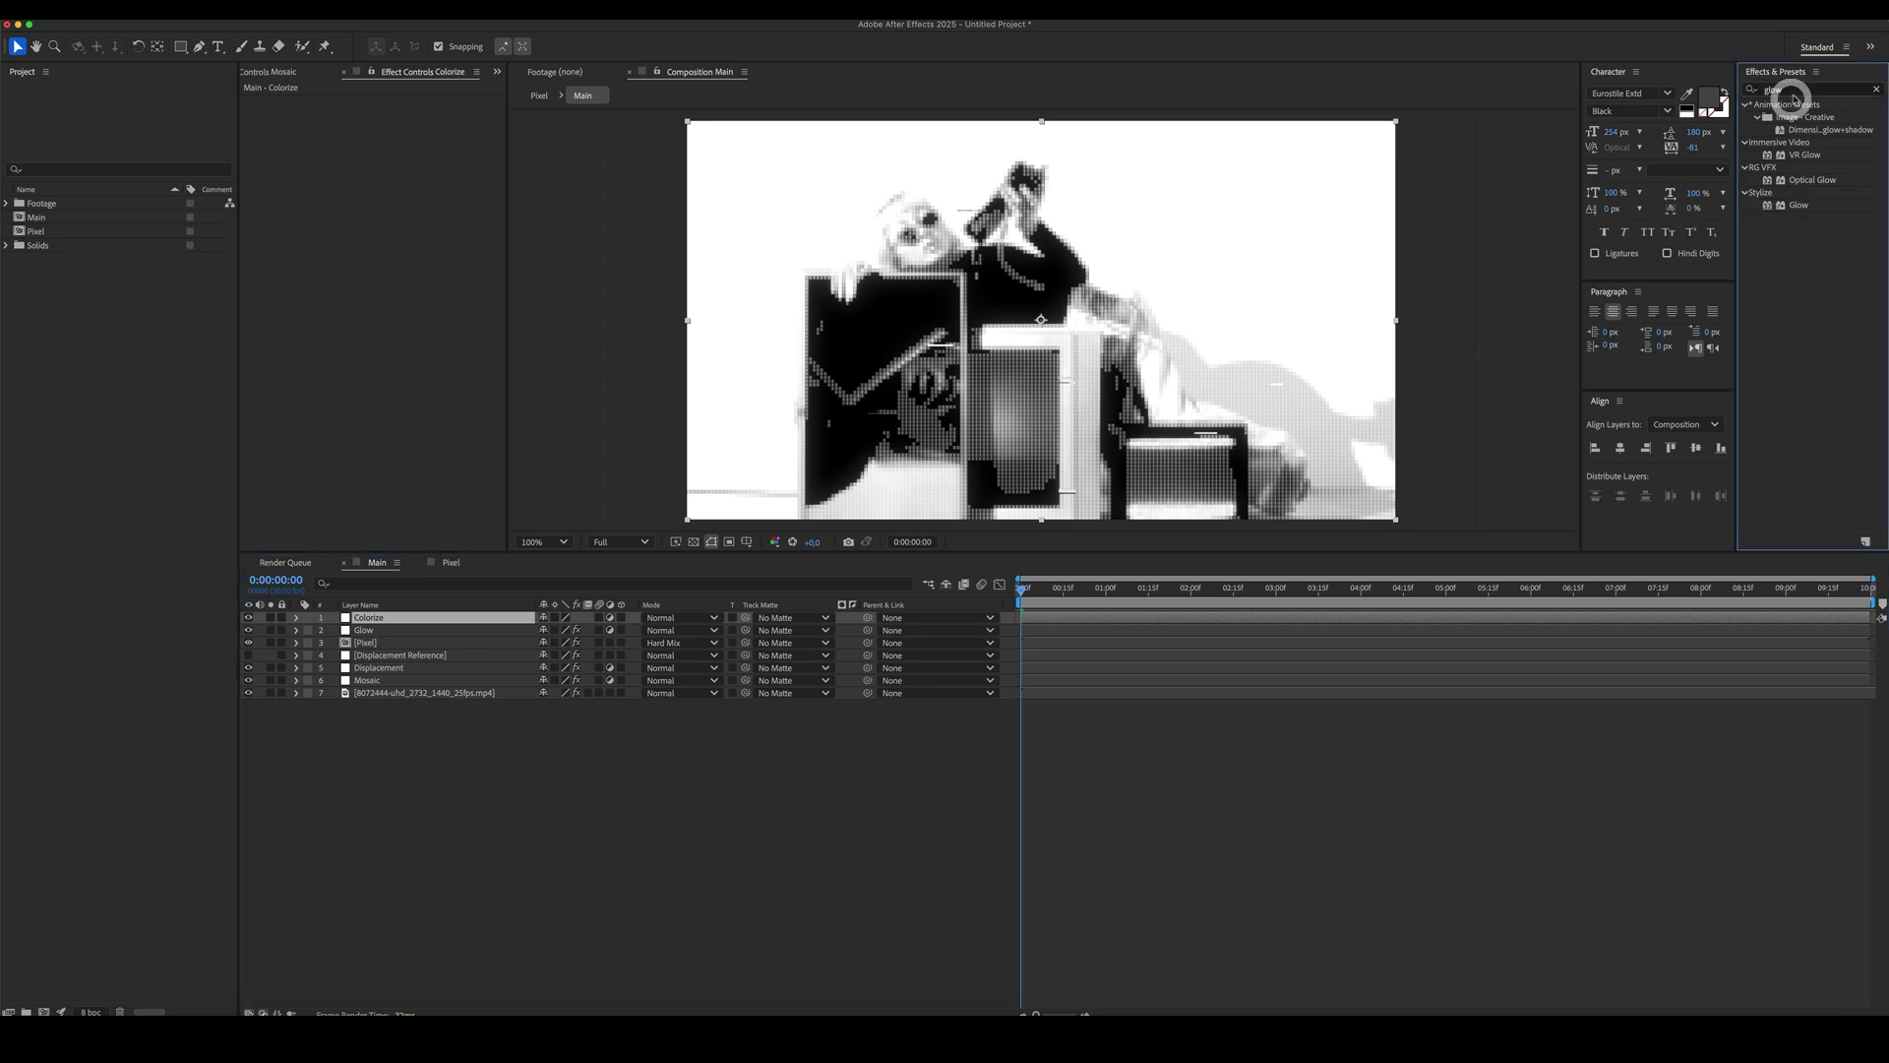
# - Apply the CC Toner effect to the Colorize layer
pyautogui.doubleClick(1782, 90)
pyautogui.write('toner')
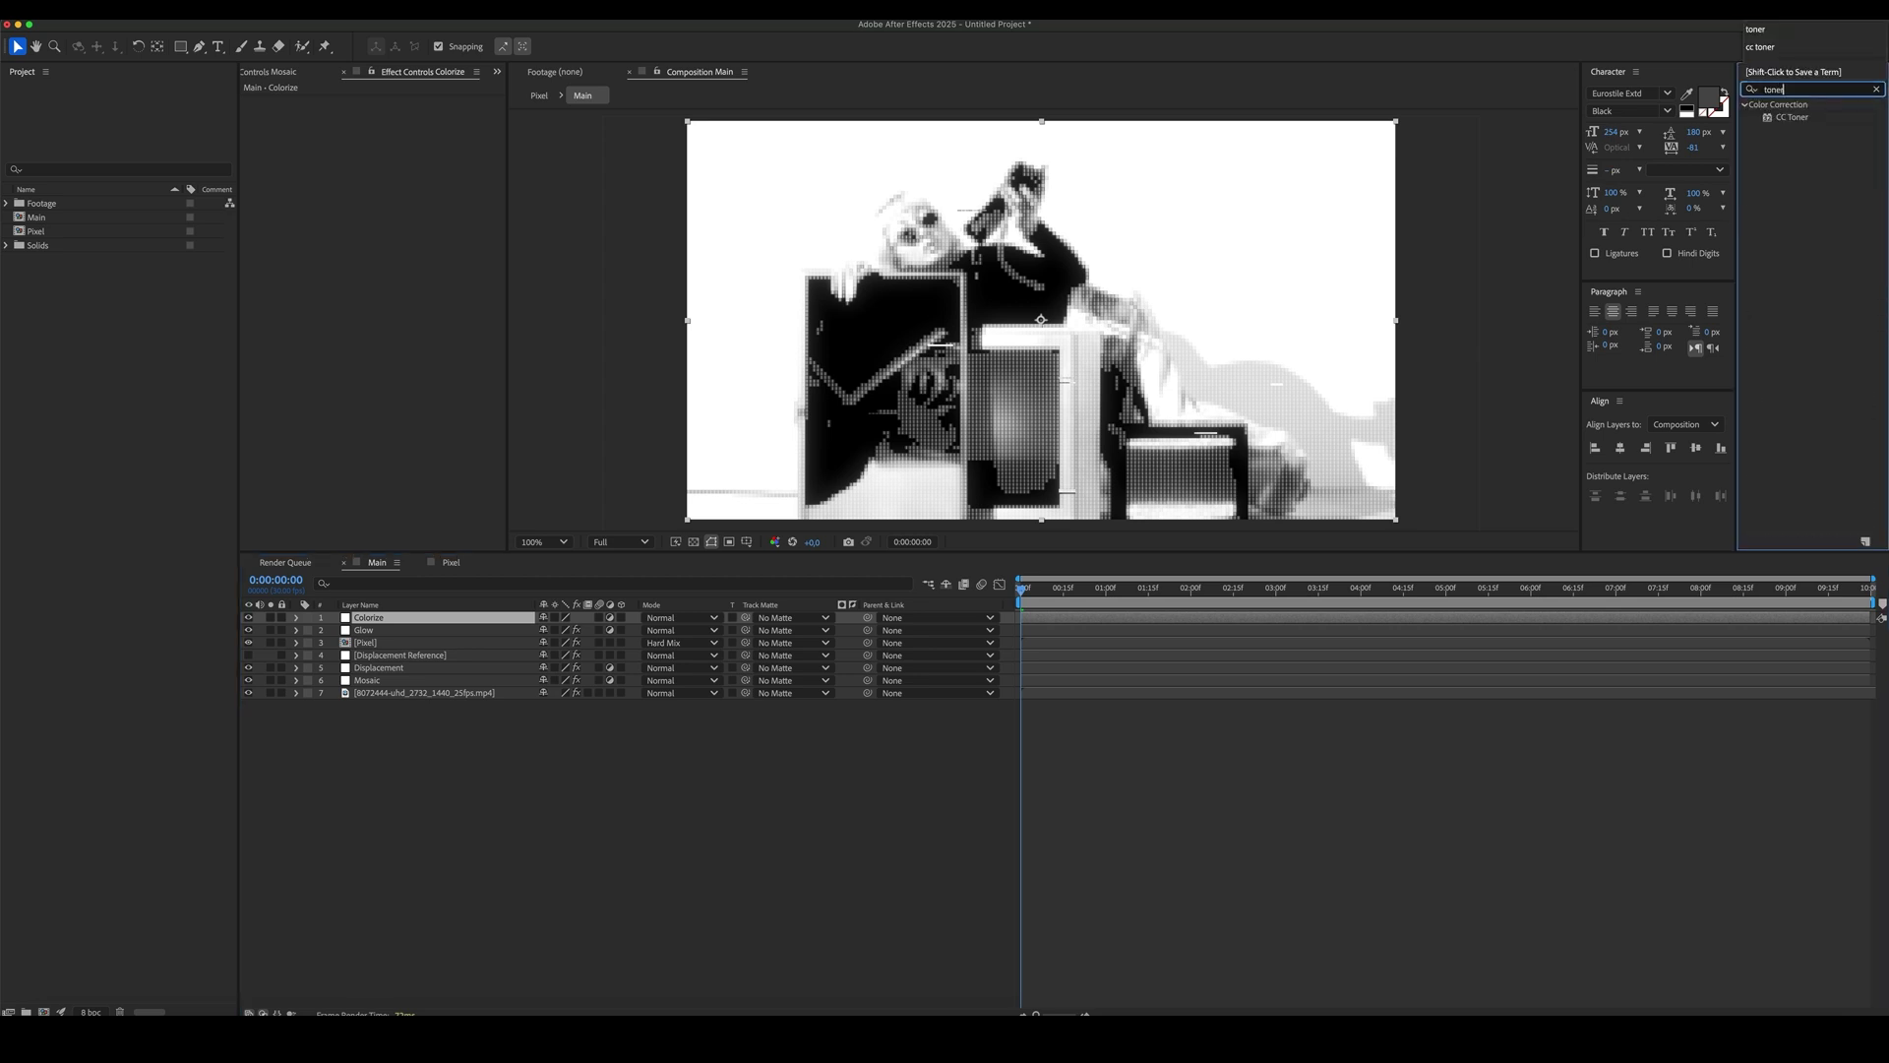
pyautogui.doubleClick(1789, 119)
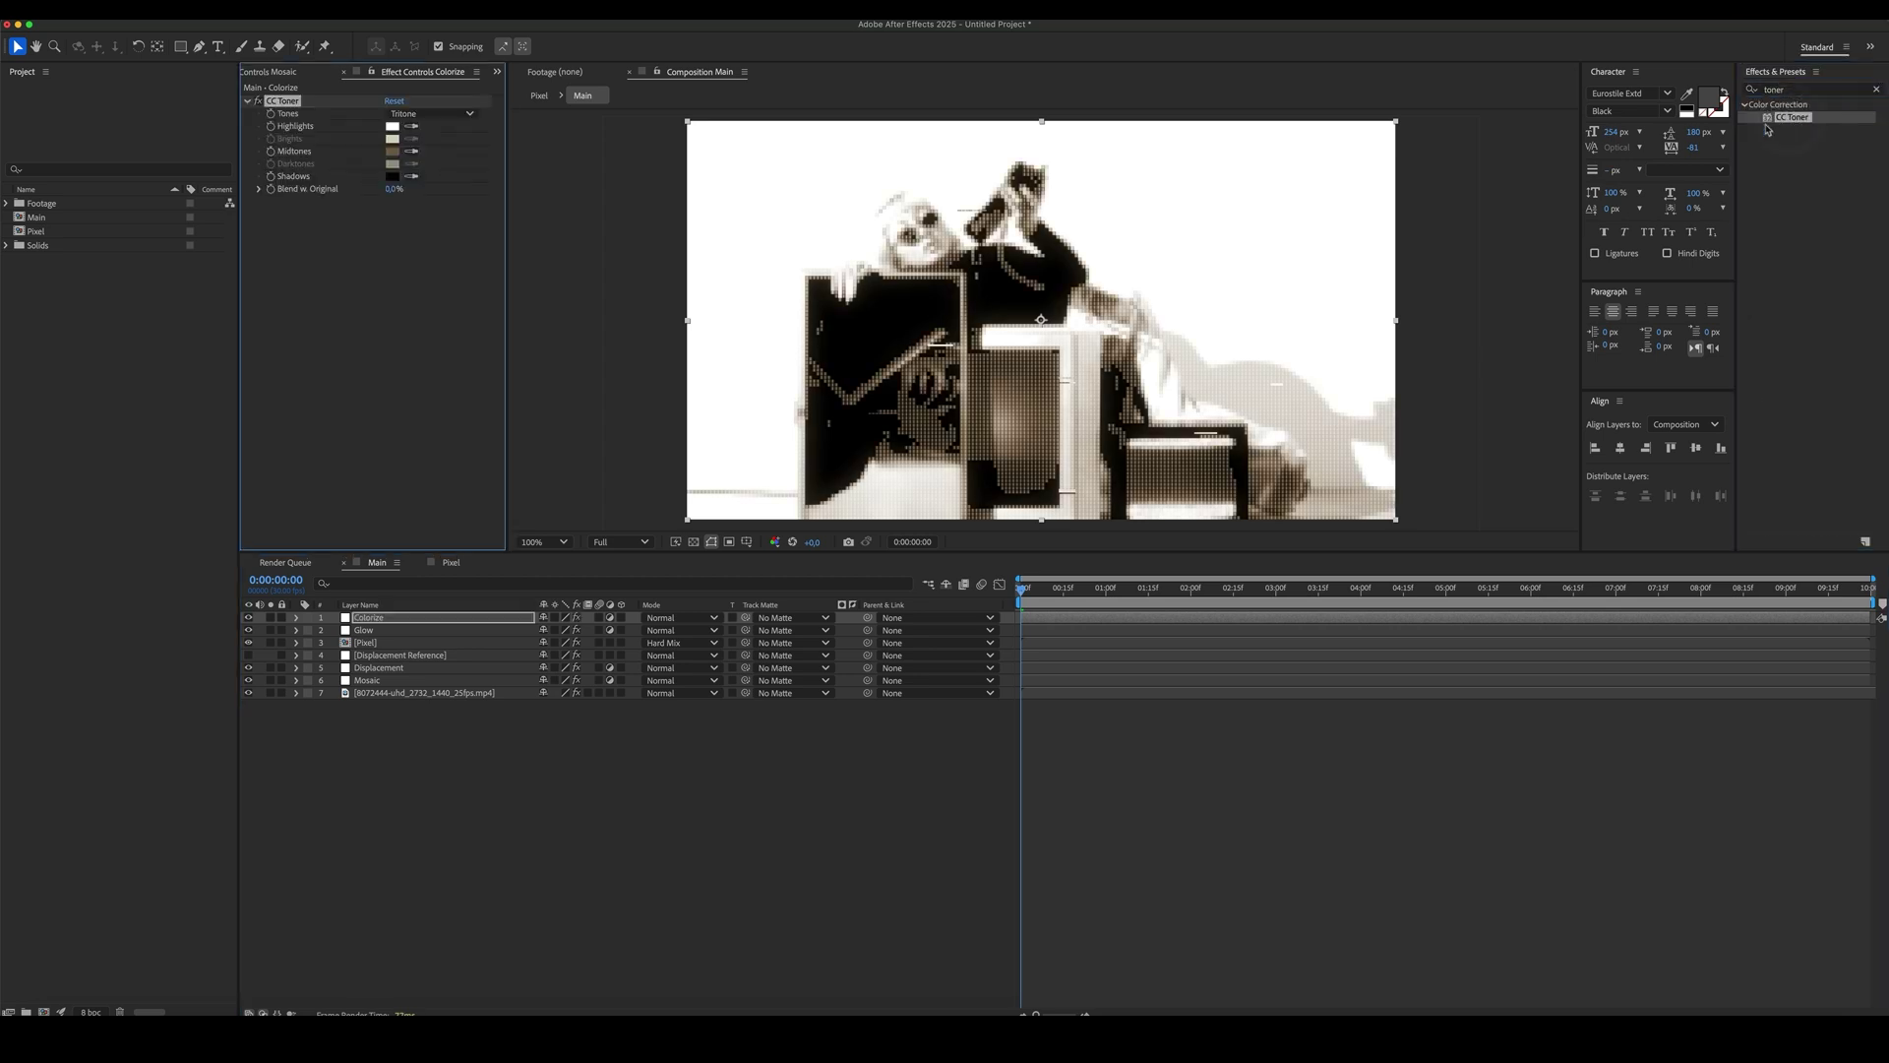
pyautogui.click(412, 214)
# - Set the CC Toner's Highlights color to bright green 00FF0D
pyautogui.click(393, 127)
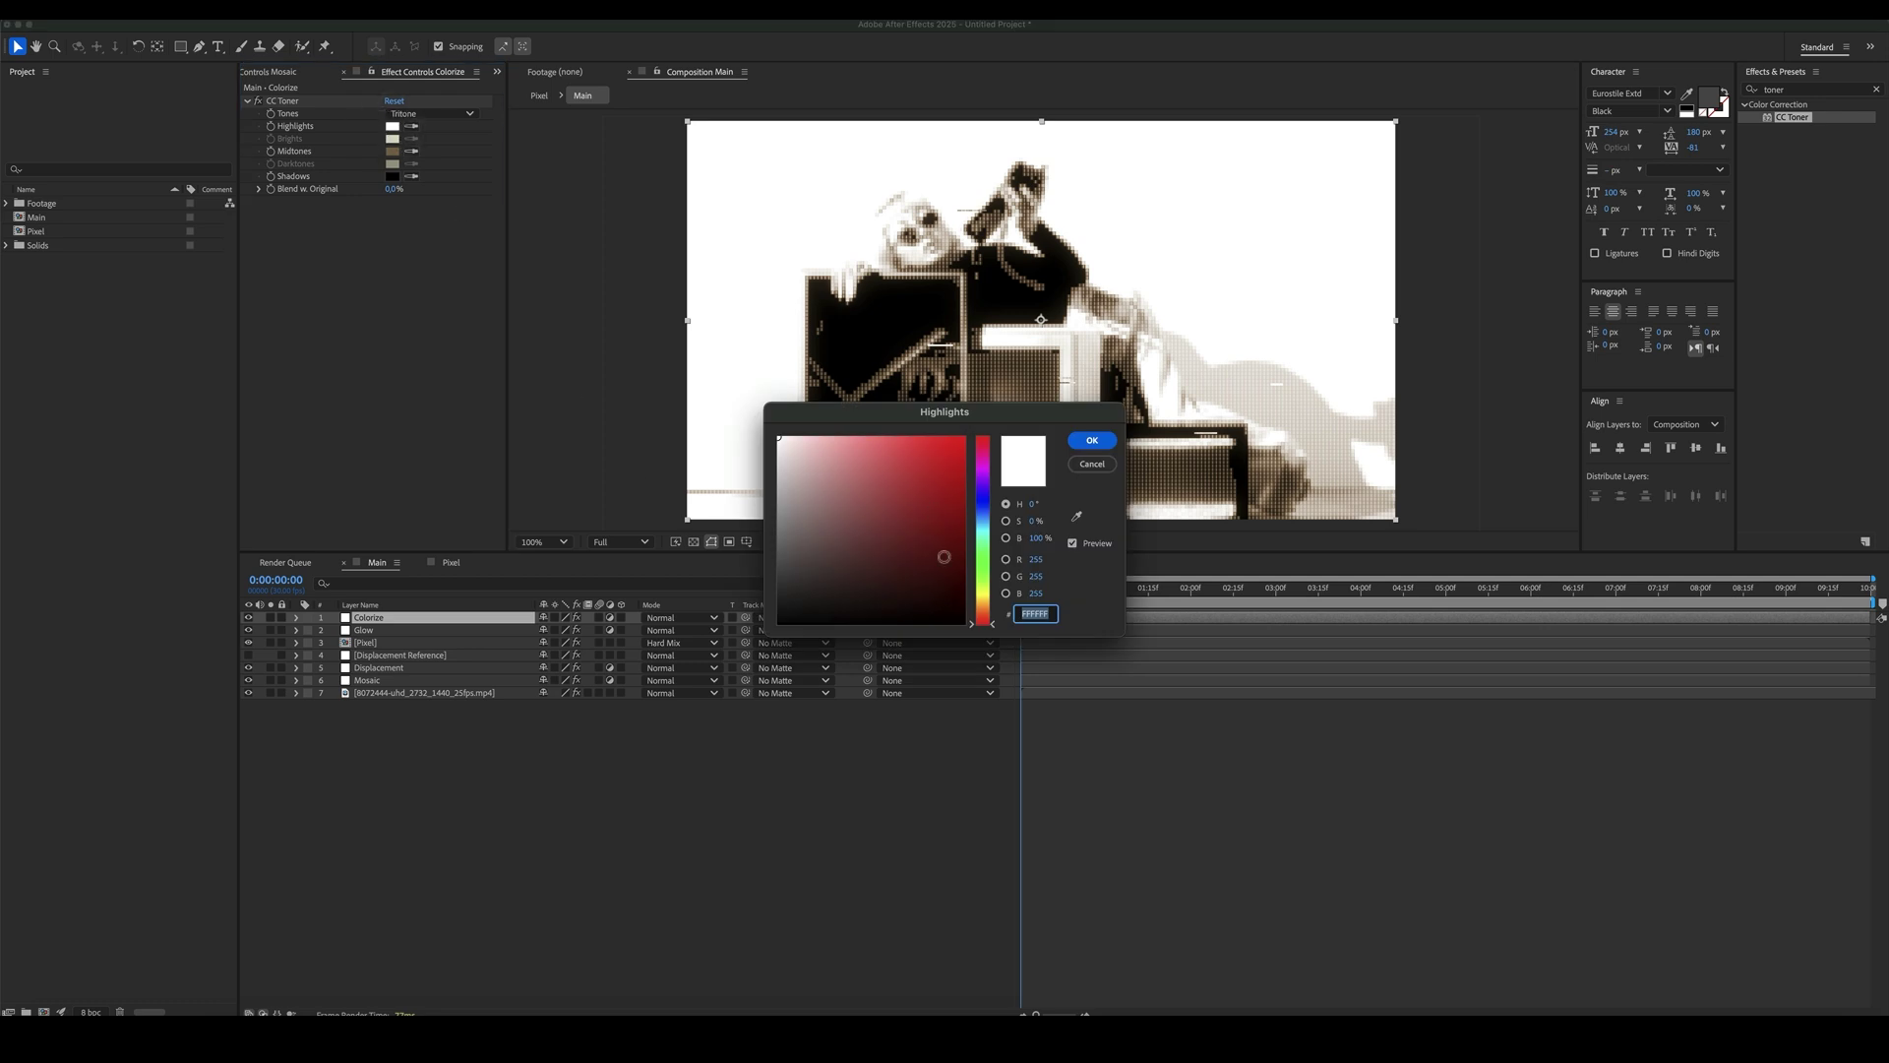
pyautogui.click(982, 553)
pyautogui.click(964, 436)
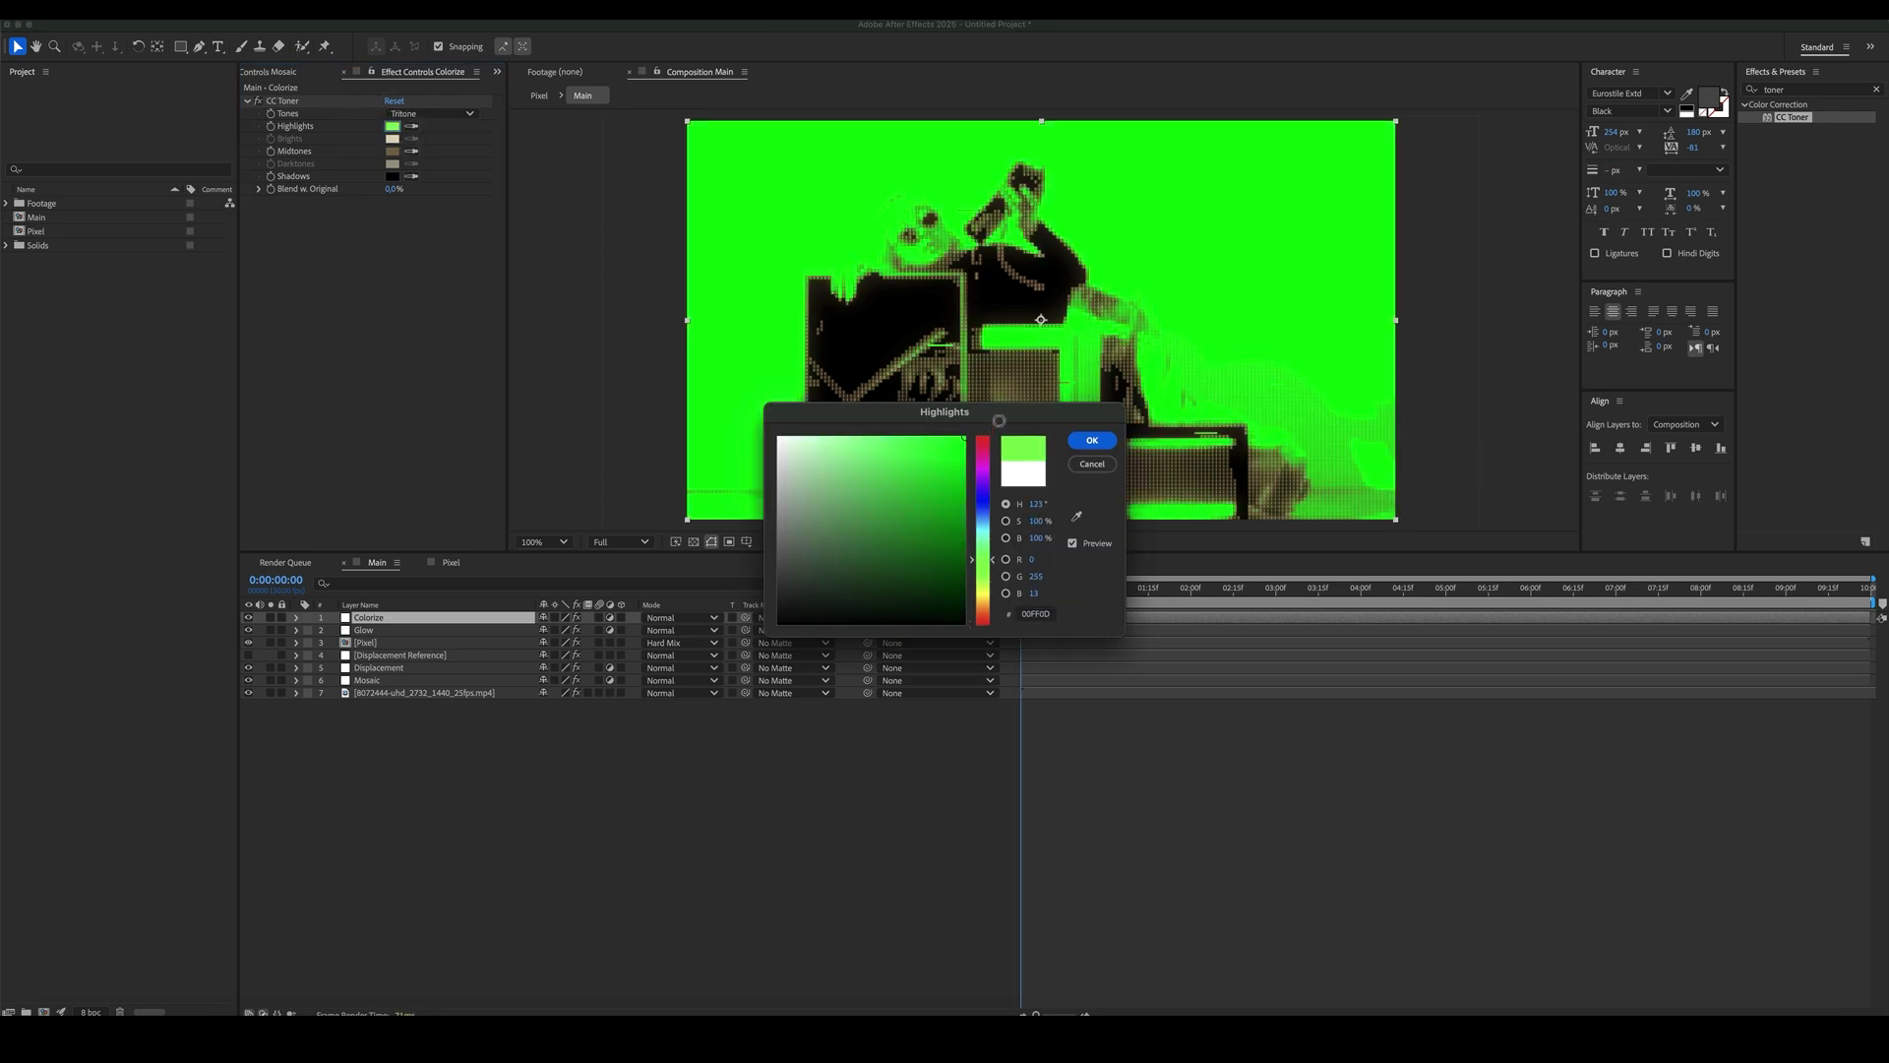
pyautogui.click(1091, 442)
# - Change the CC Toner's Midtones color to a saturated, darker green
pyautogui.click(393, 151)
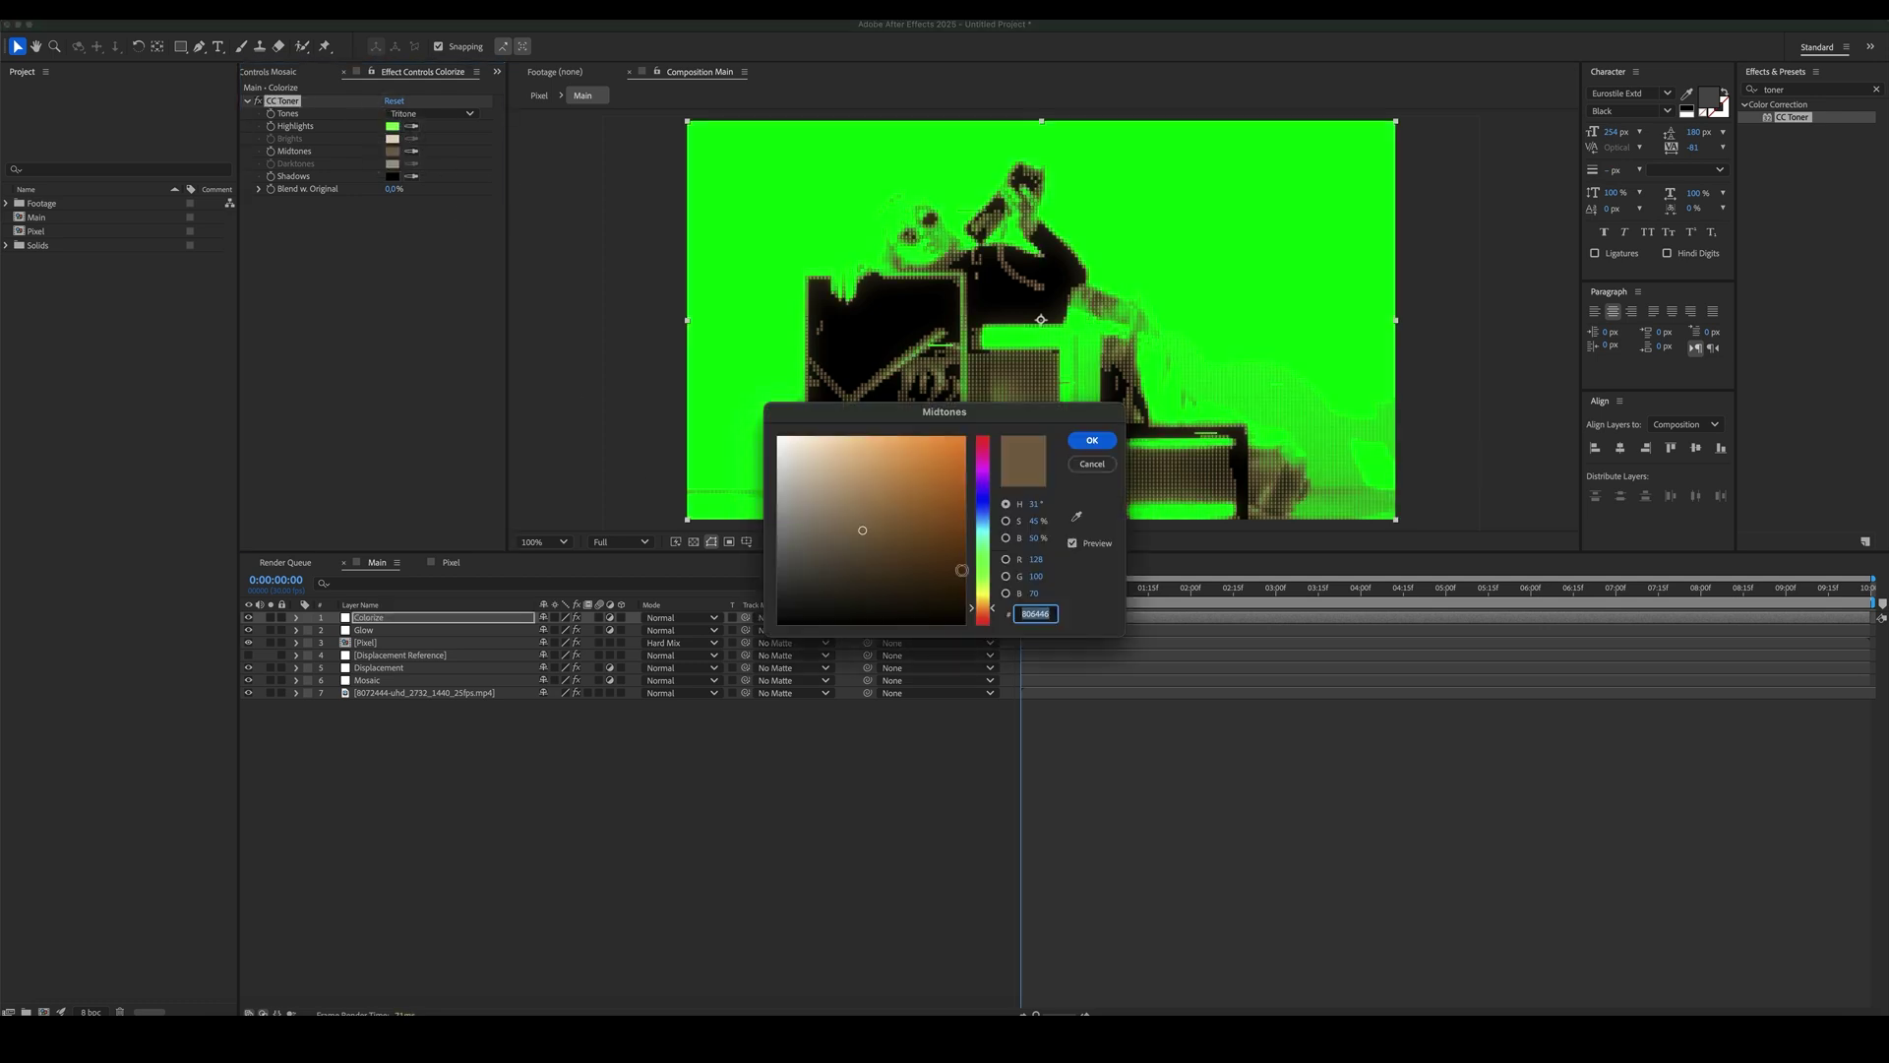
pyautogui.click(982, 564)
pyautogui.click(970, 529)
pyautogui.click(1092, 442)
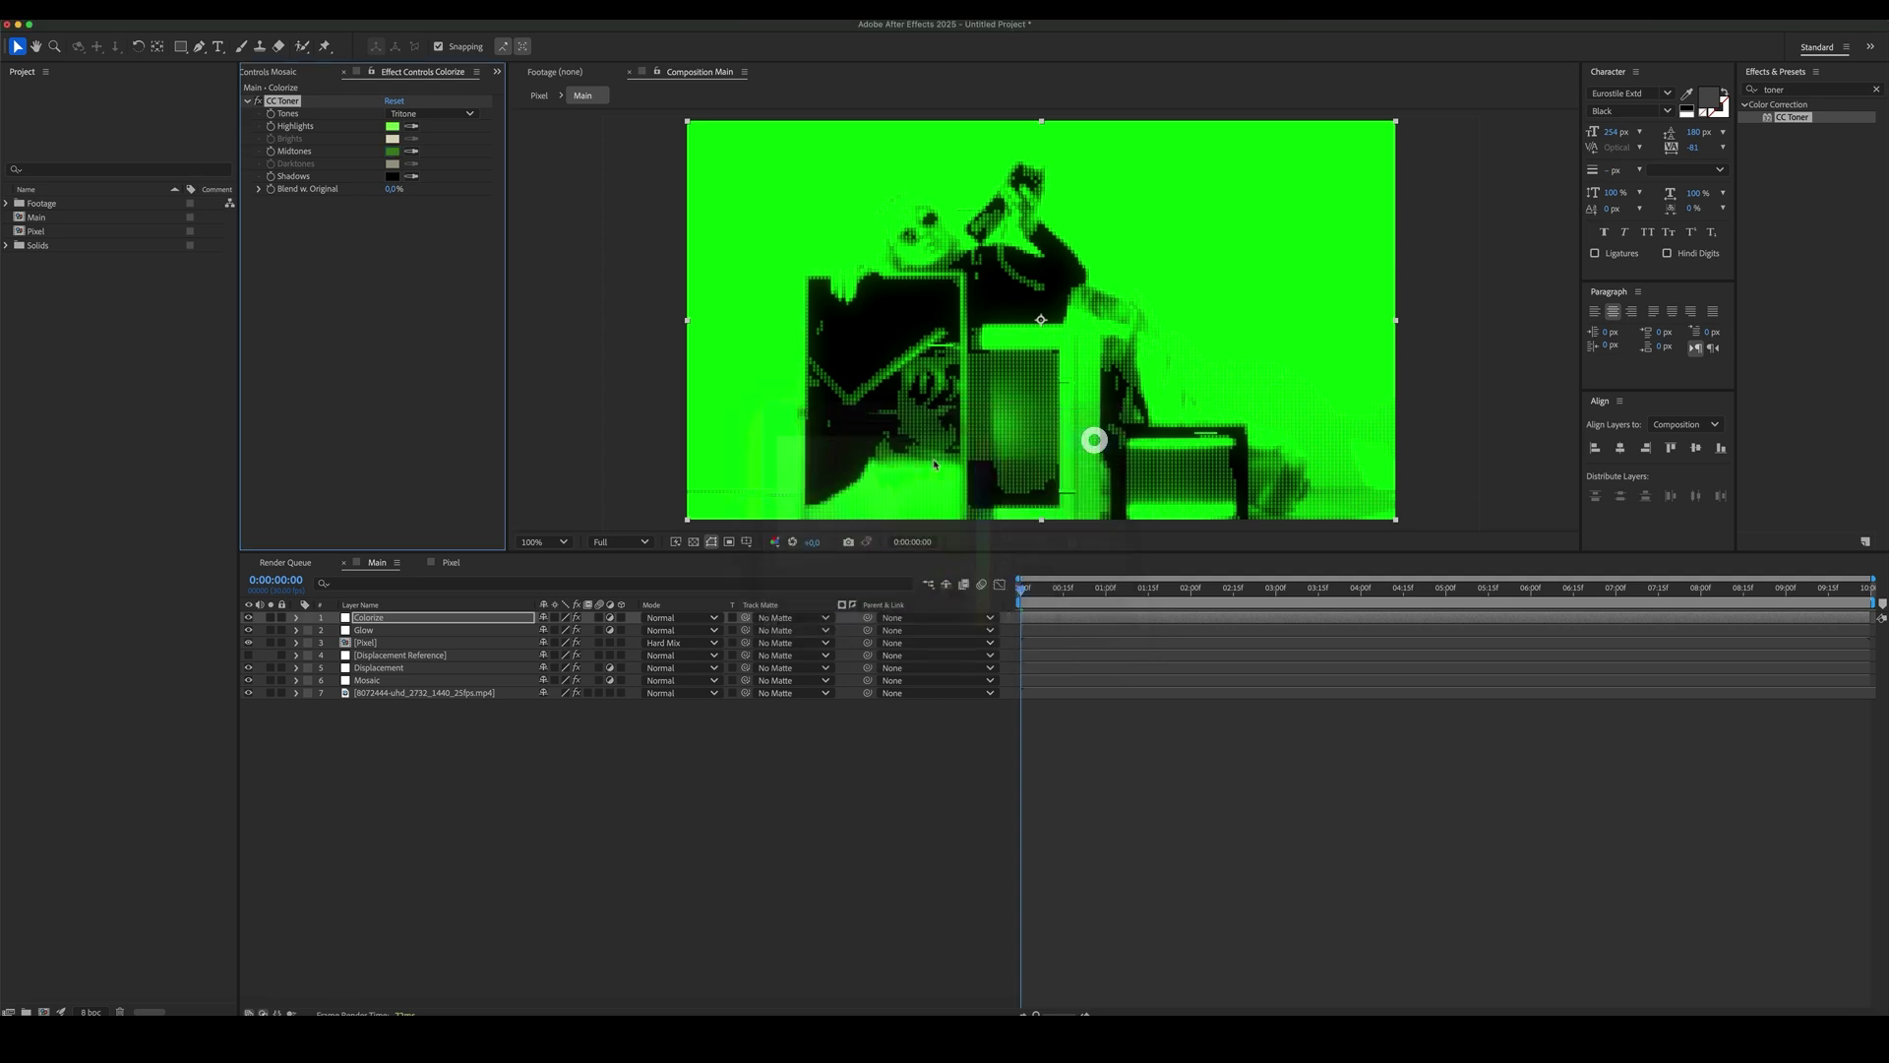
# - Set the CC Toner's Shadows color on the Colorize layer to a very dark green, 001802
pyautogui.click(394, 177)
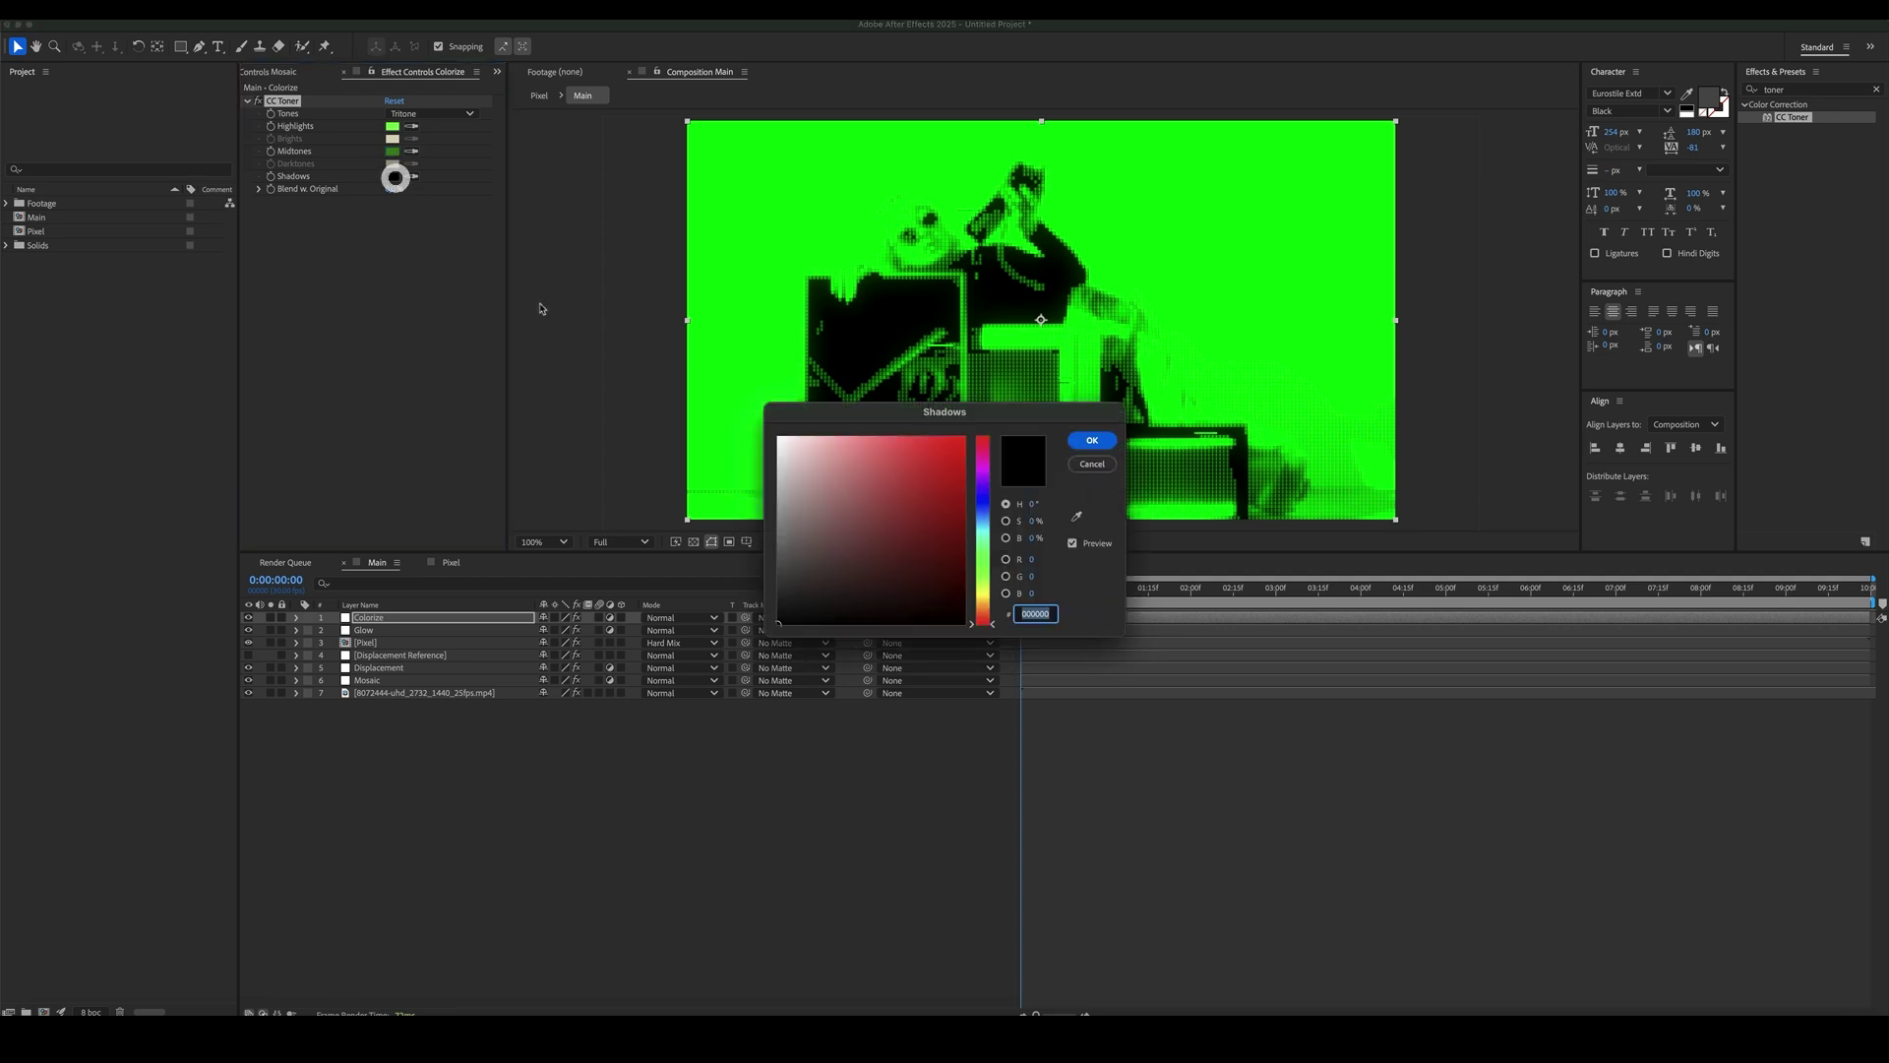
pyautogui.click(981, 559)
pyautogui.click(978, 606)
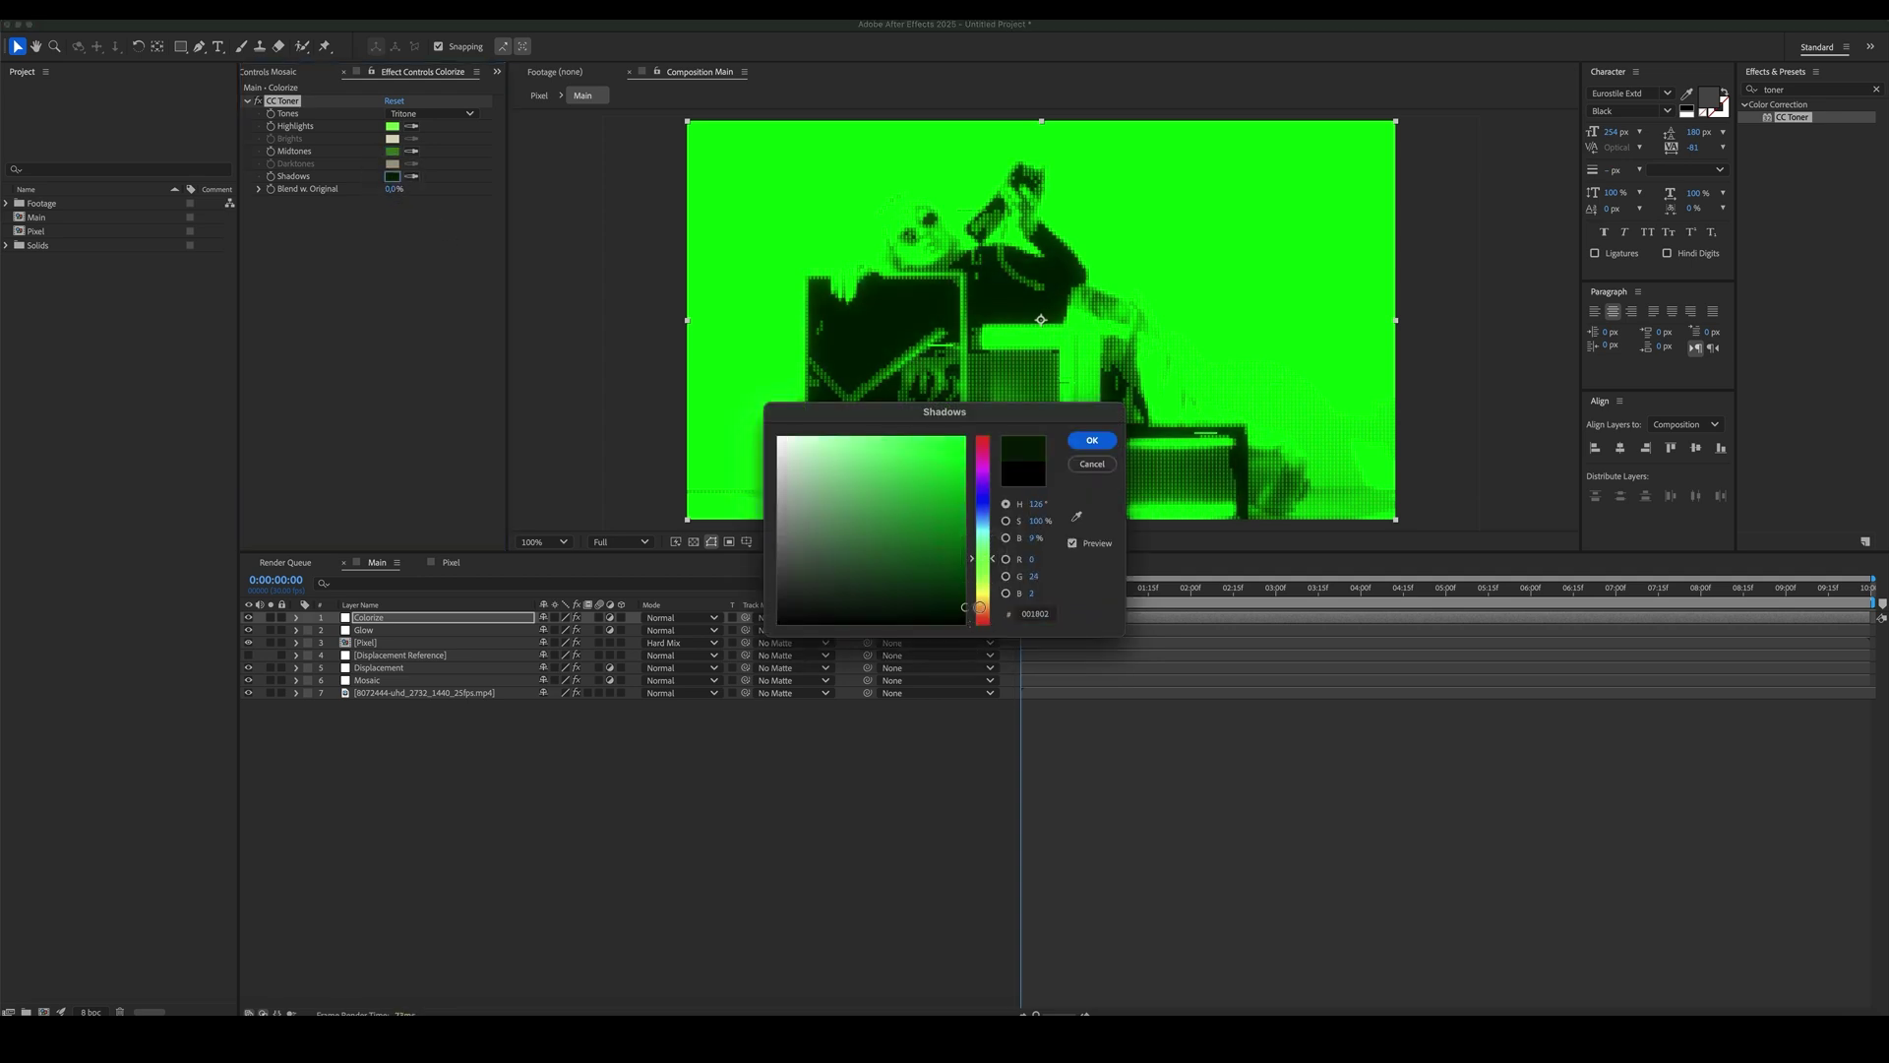
pyautogui.click(1095, 444)
# - Add an adjustment layer at the top of the Main composition and name it Grain
pyautogui.click(581, 742)
pyautogui.rightClick(537, 747)
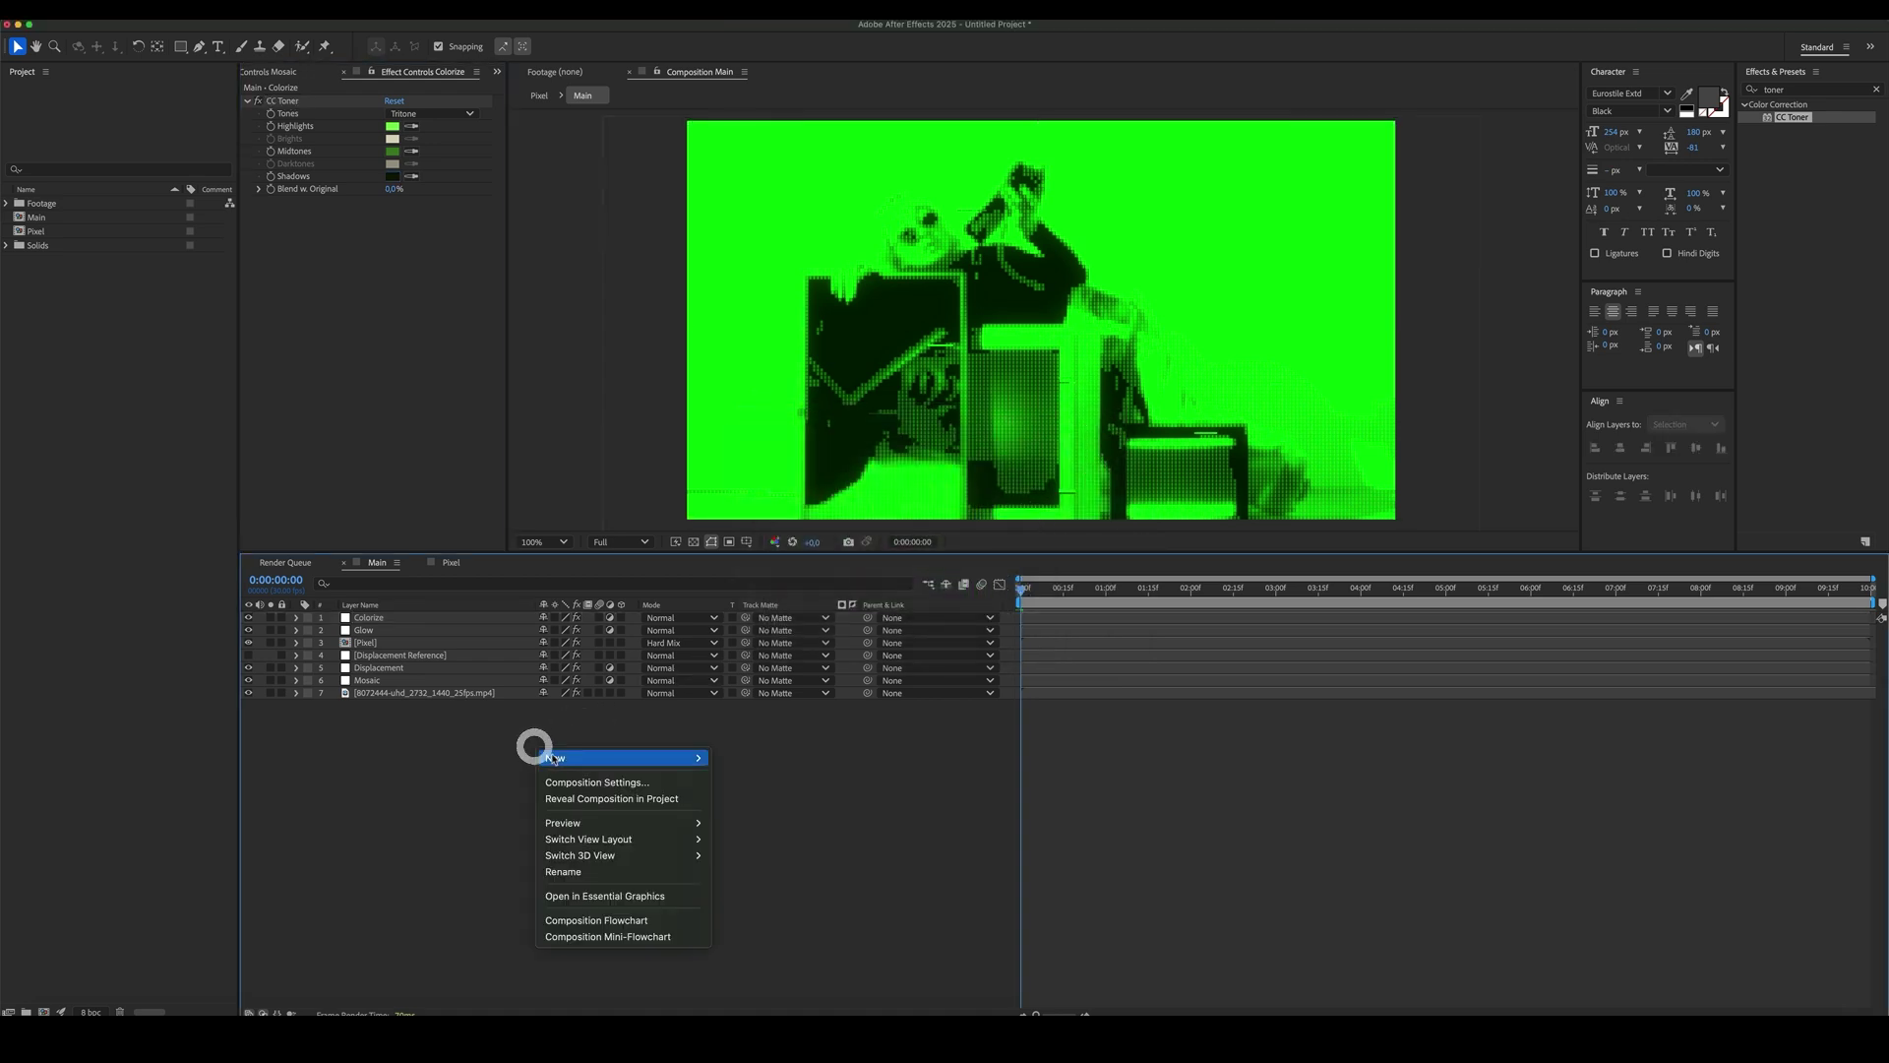
pyautogui.moveTo(551, 756)
pyautogui.click(758, 862)
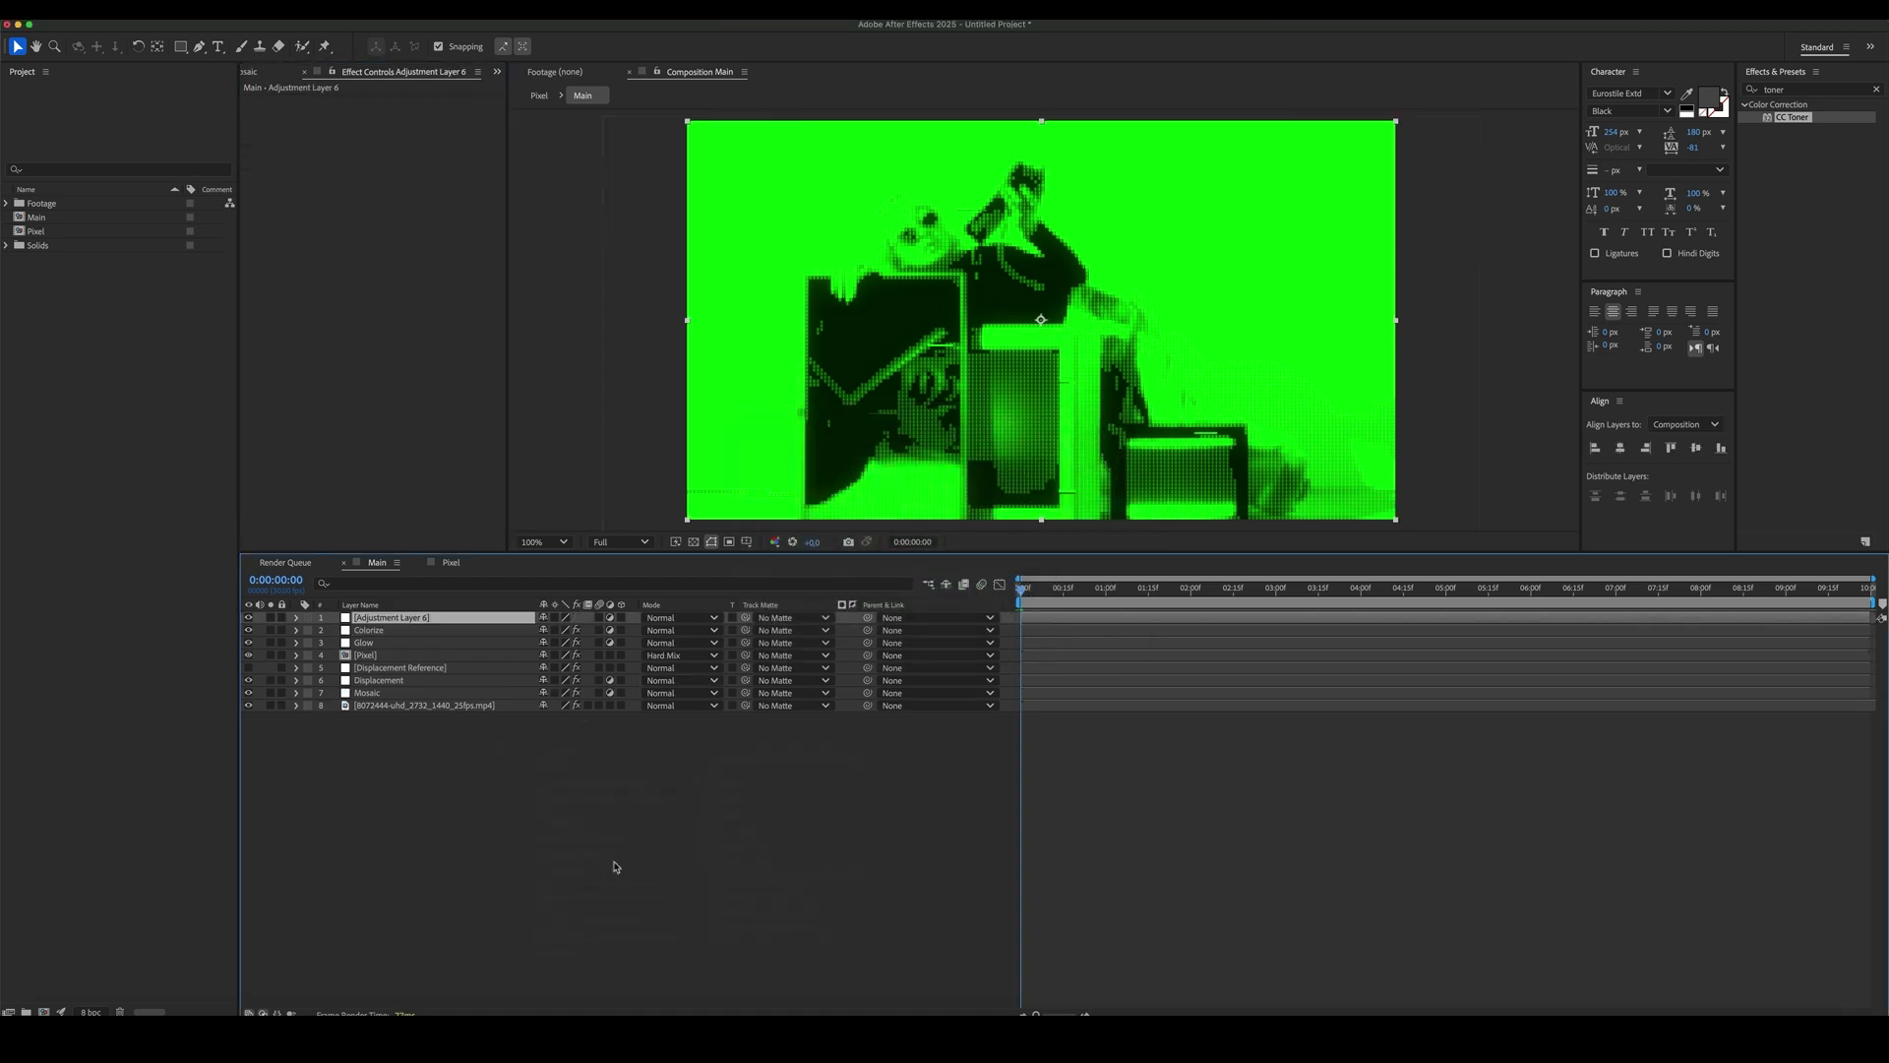
pyautogui.click(445, 618)
pyautogui.press('Return')
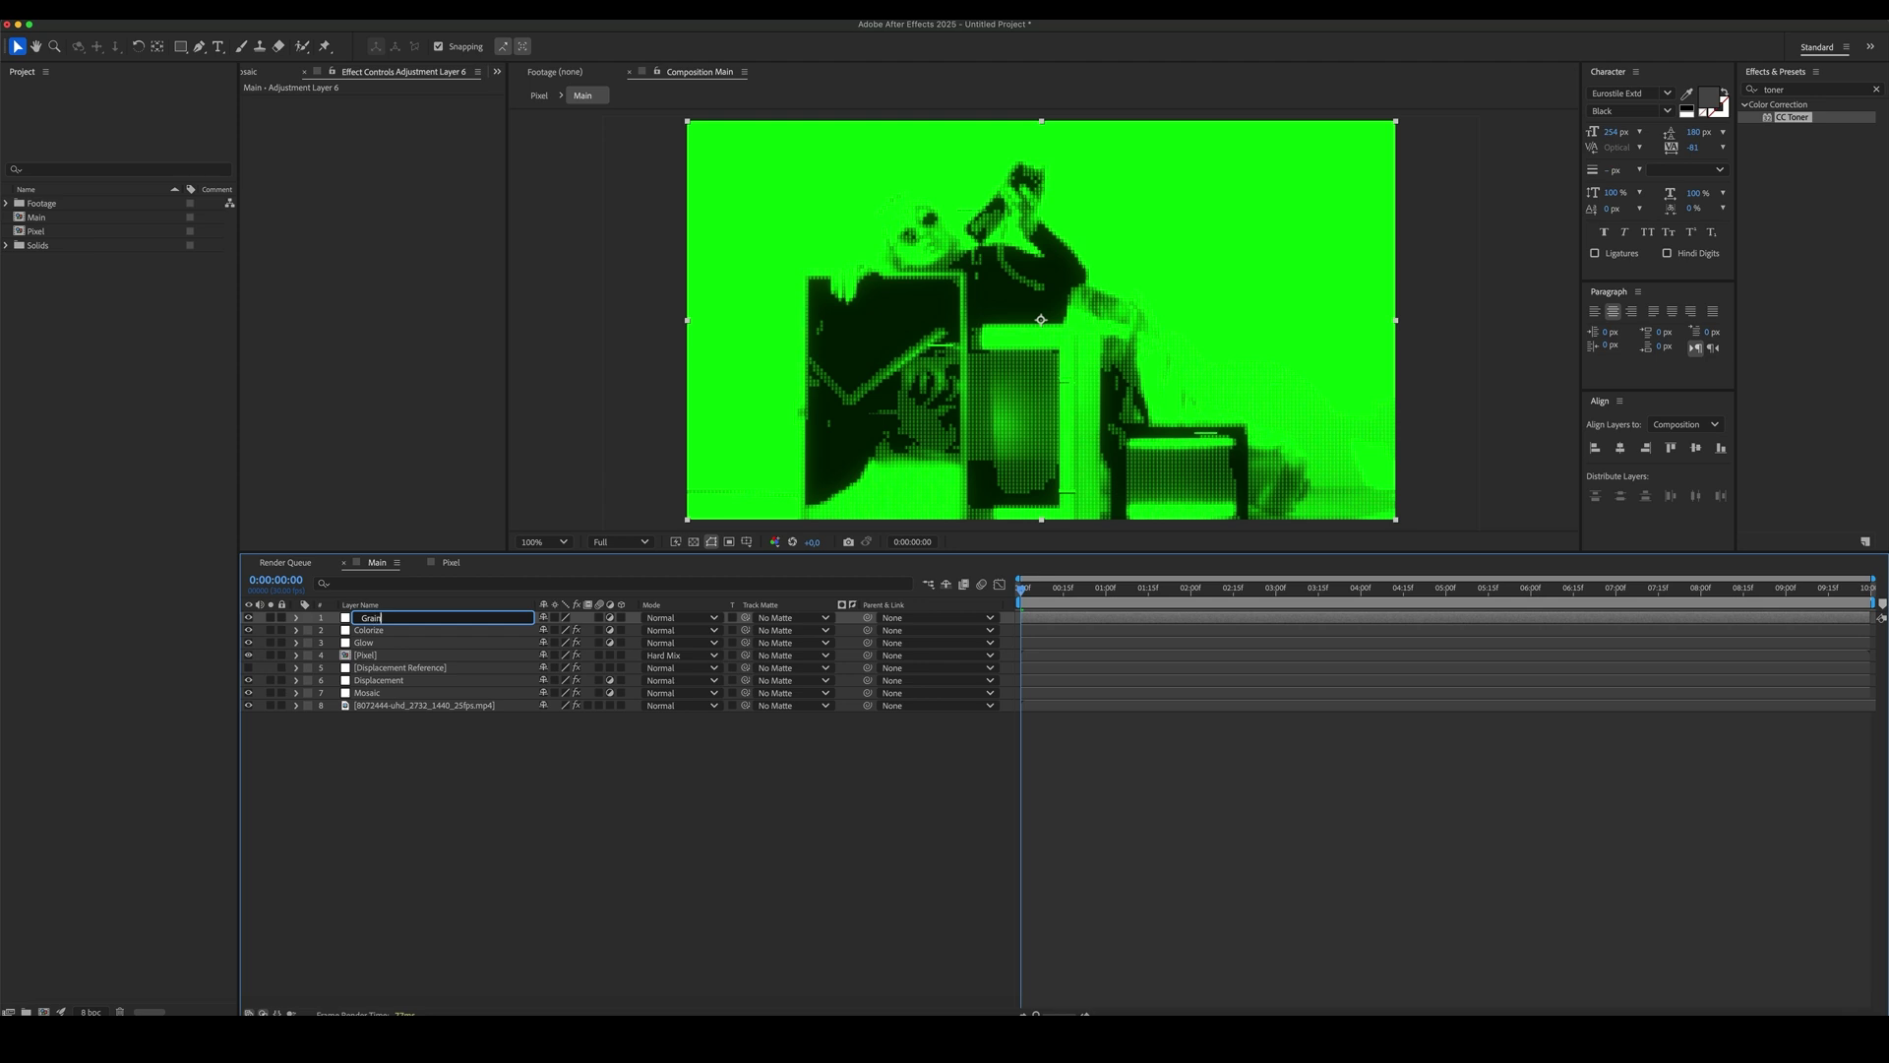
pyautogui.write('Grain')
pyautogui.press('Return')
# - Apply the Noise effect to the Grain layer with an Amount of Noise of 10%
pyautogui.click(1818, 89)
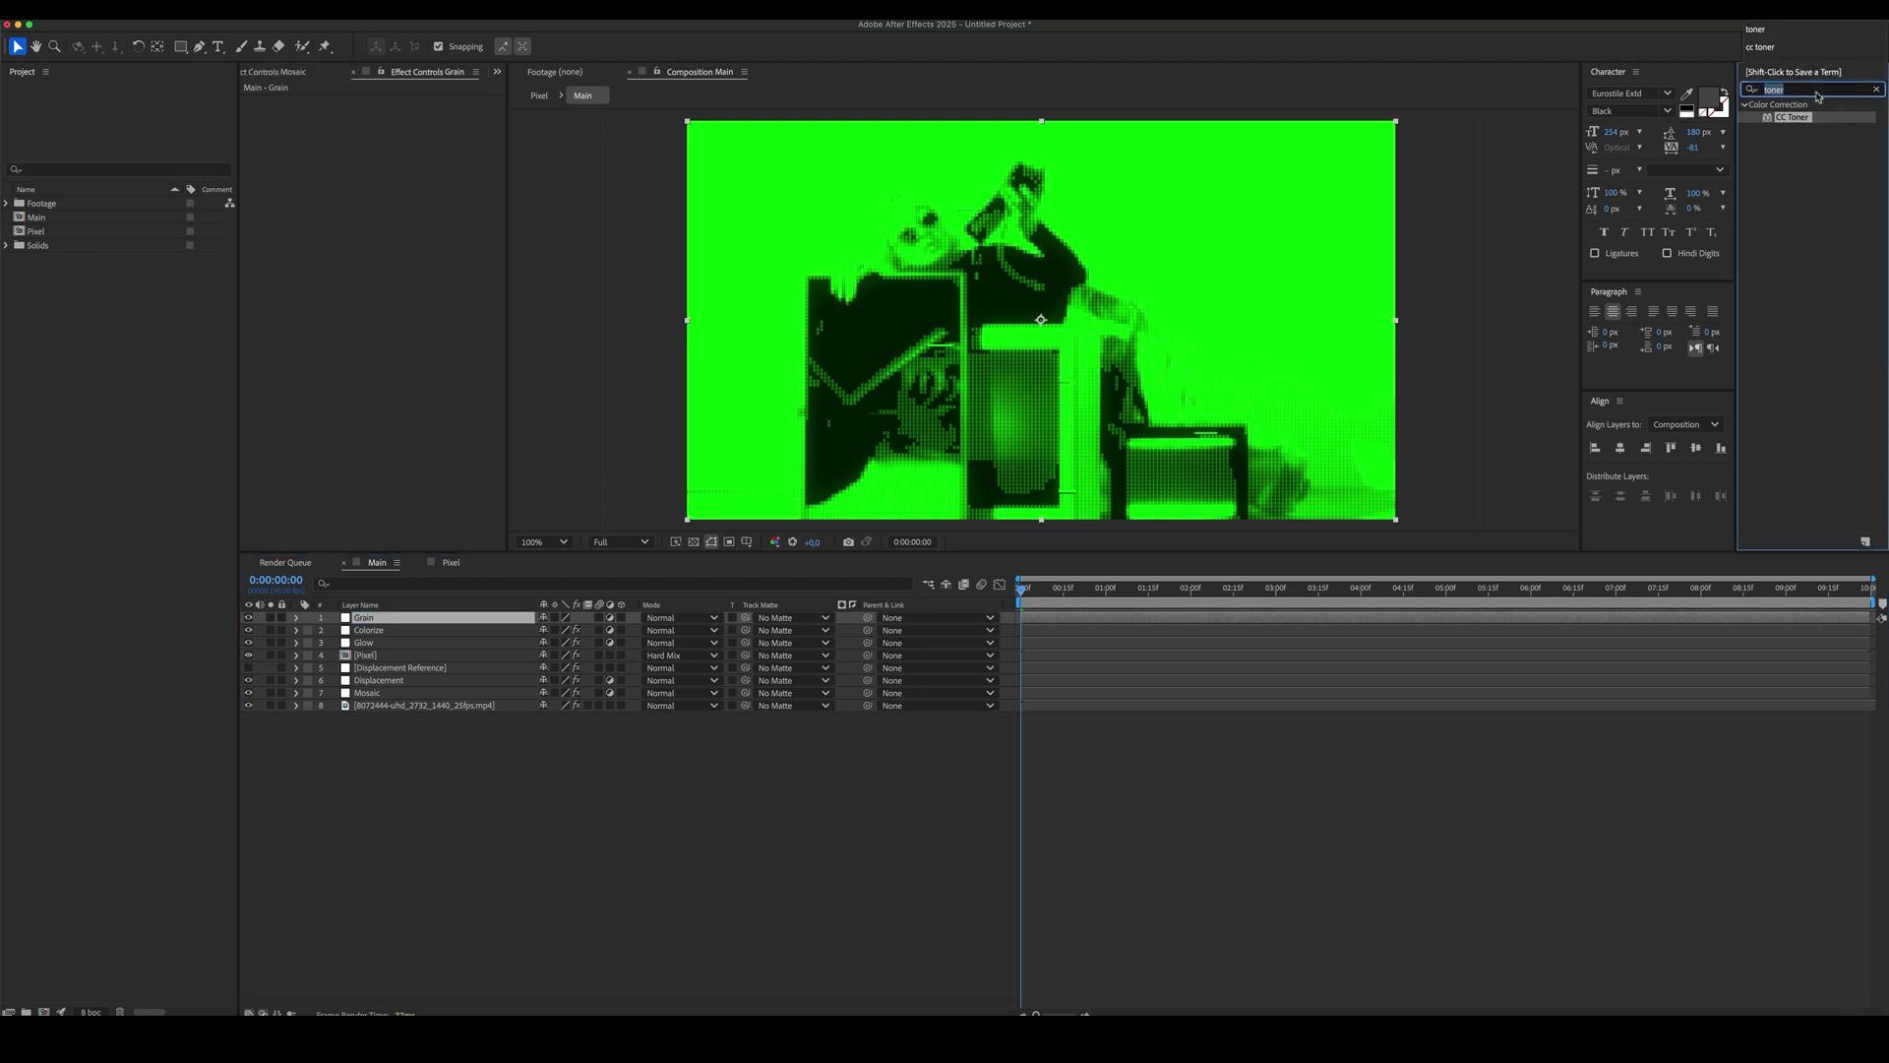
pyautogui.write('noise')
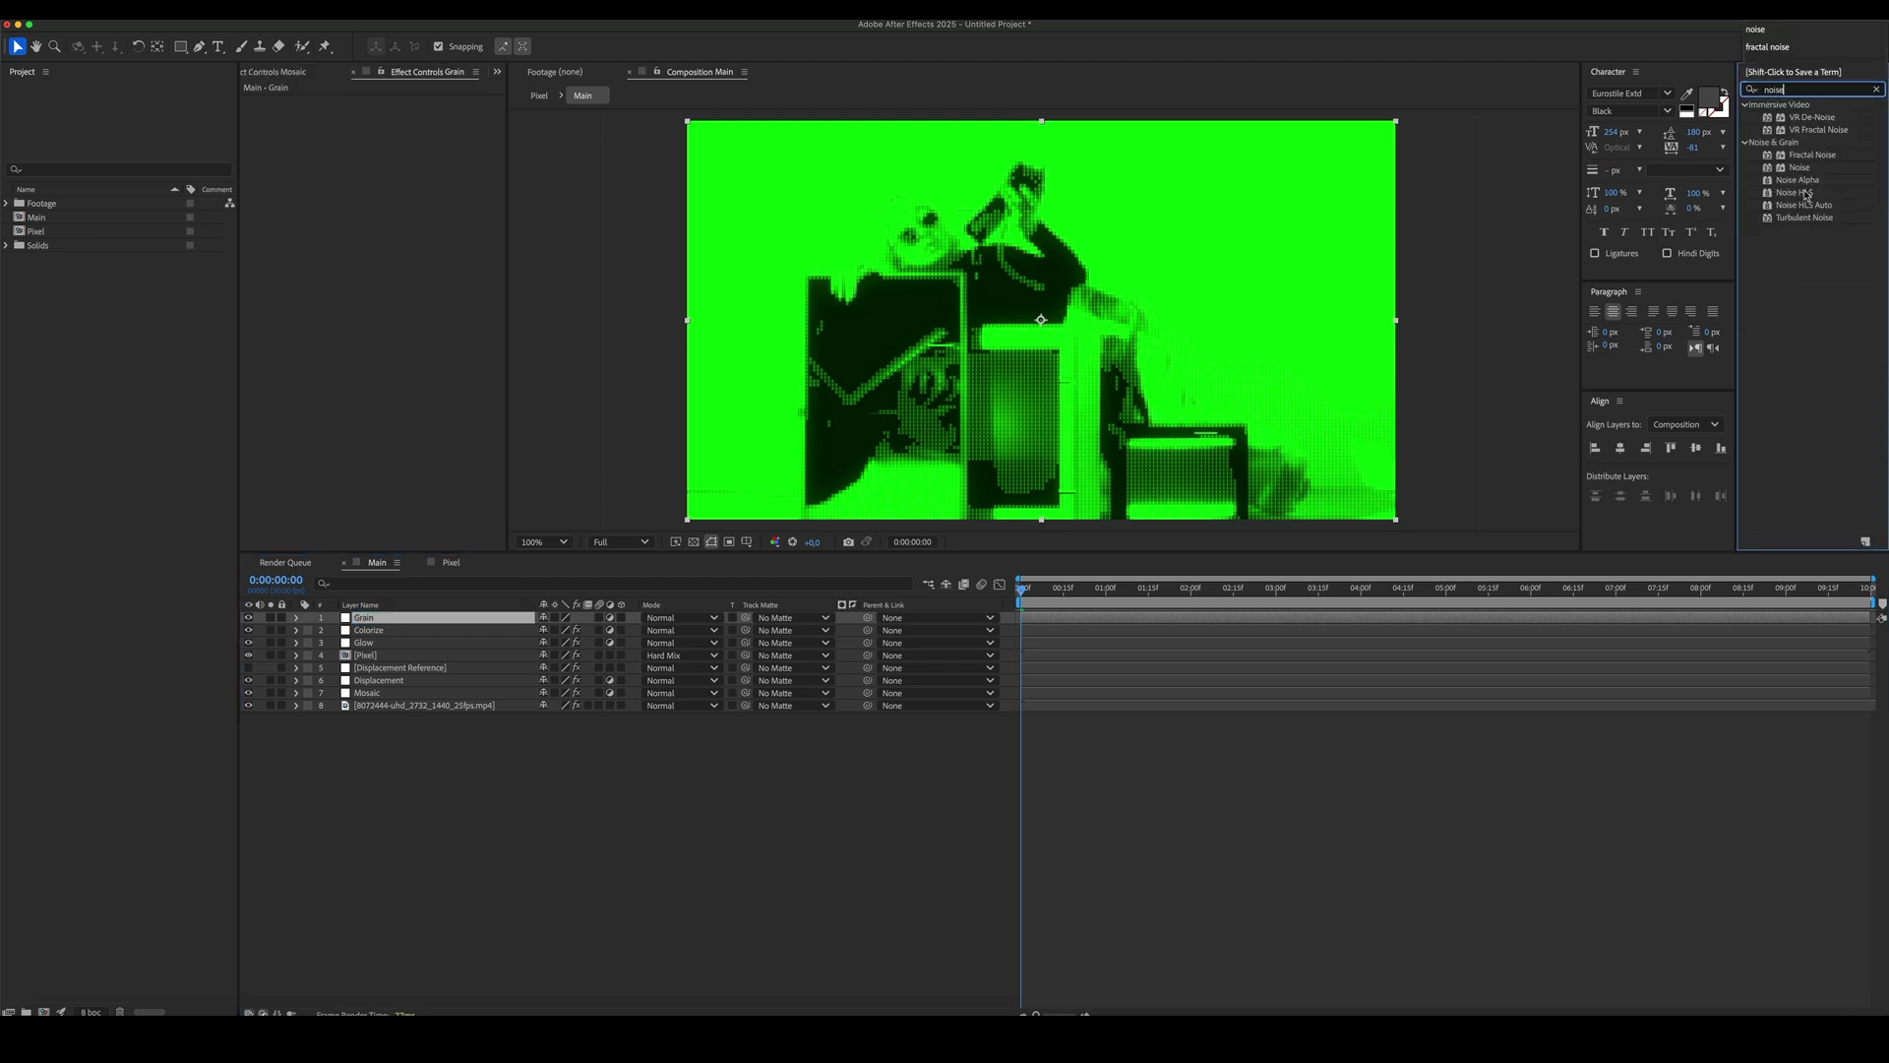
pyautogui.moveTo(1800, 168); pyautogui.dragTo(389, 116)
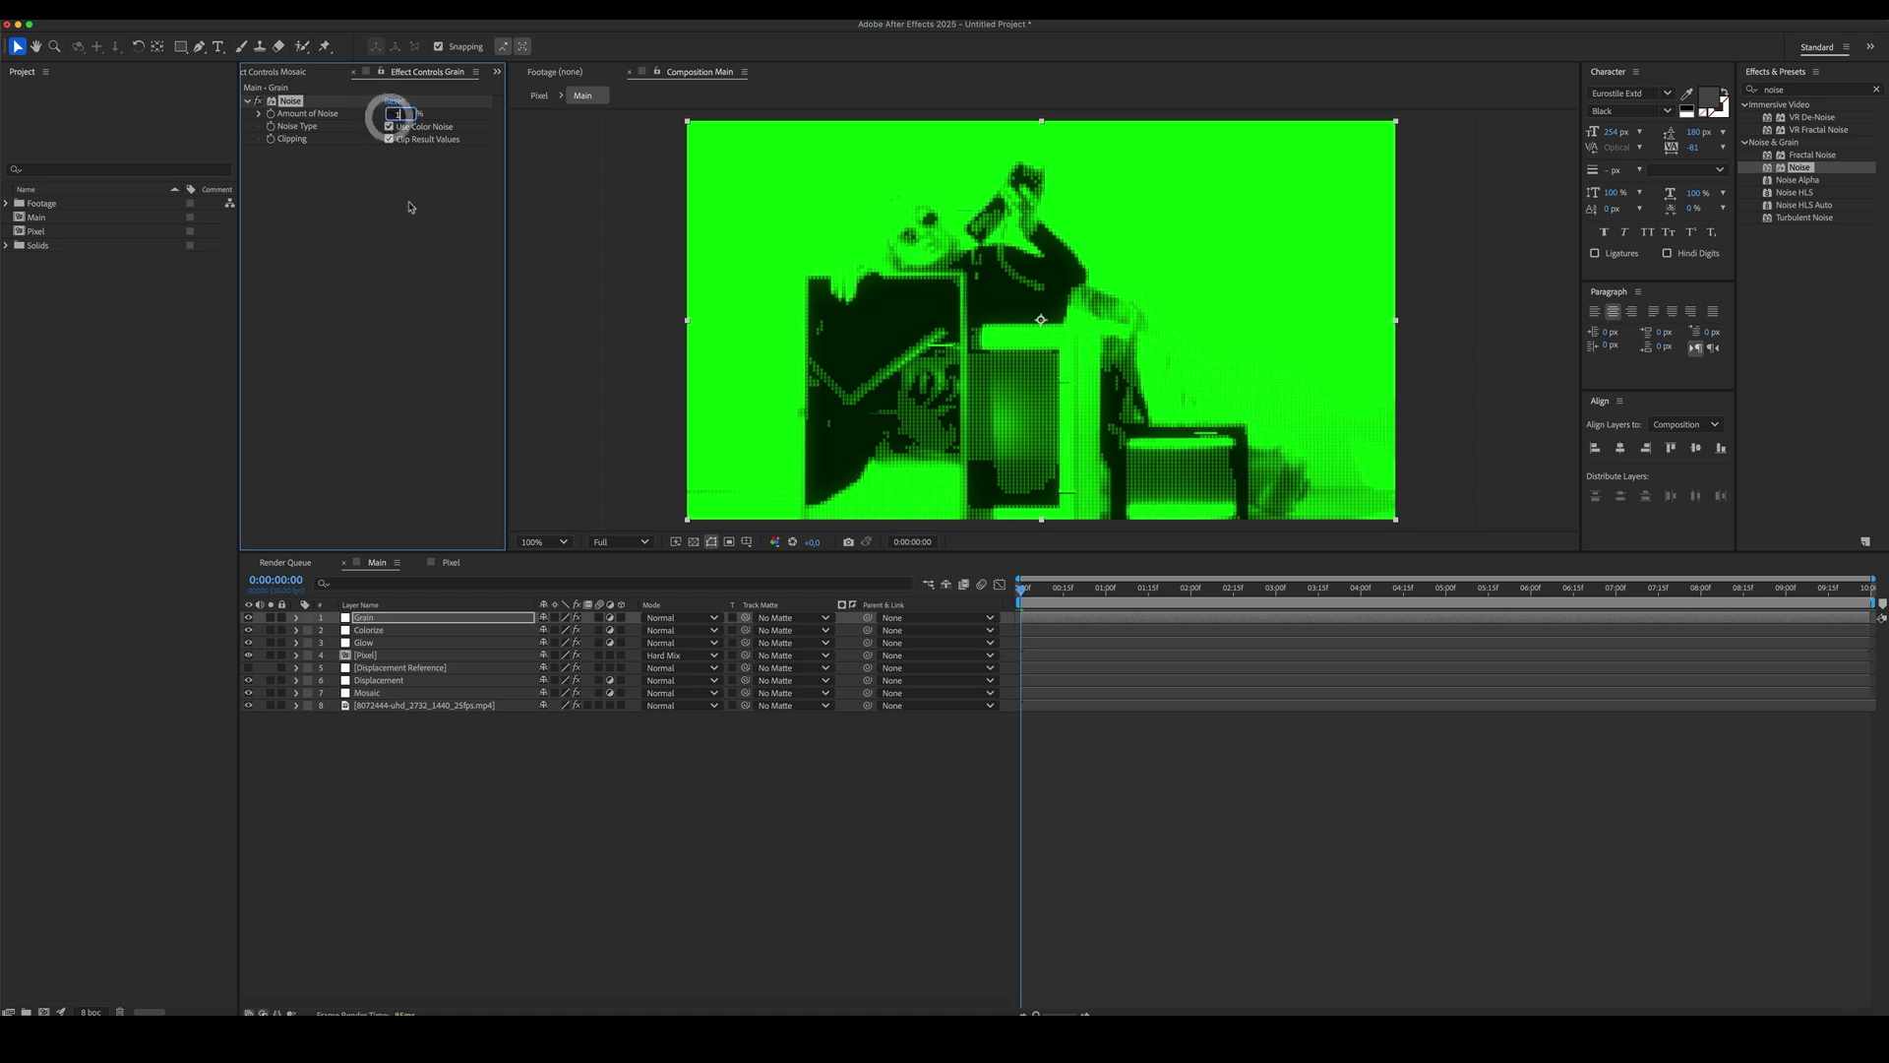
# - Add the Unsharp Mask effect to the Grain layer, set its Amount to 100 and raise its Radius slightly
pyautogui.click(1794, 92)
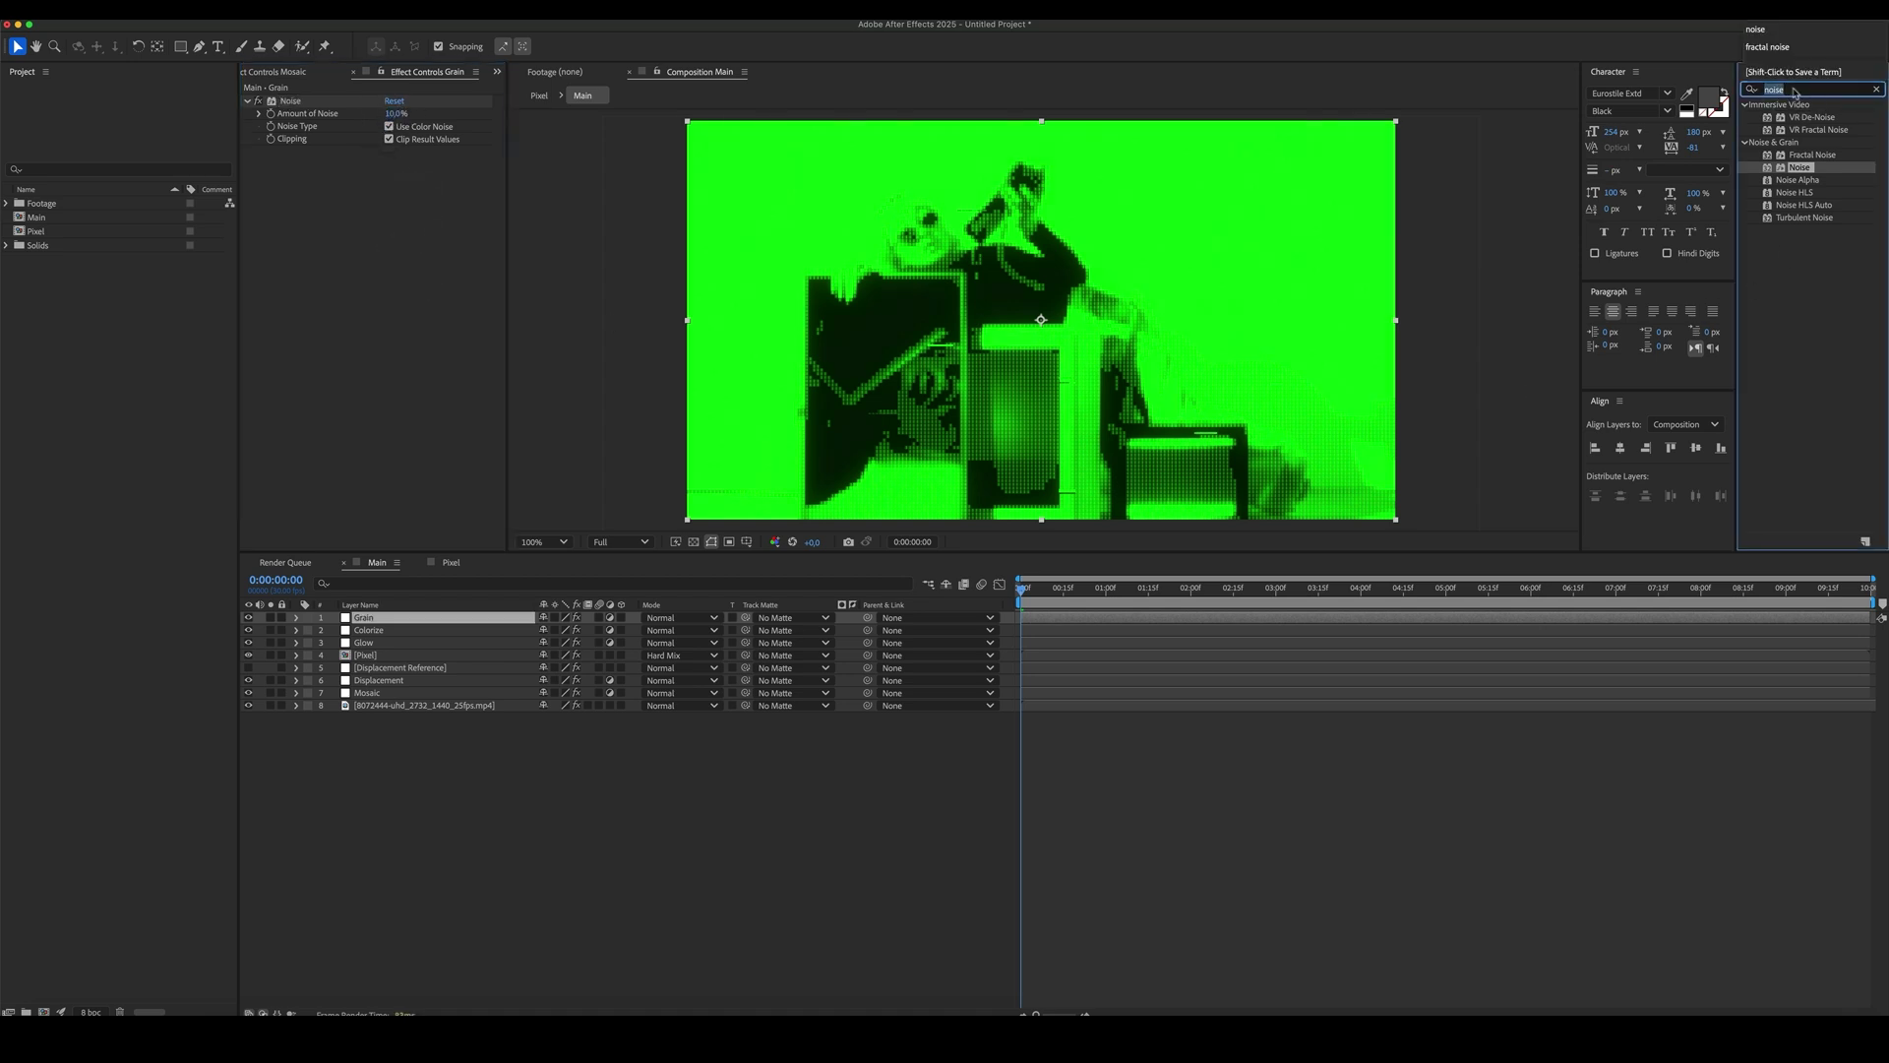
pyautogui.write('unsharp mask')
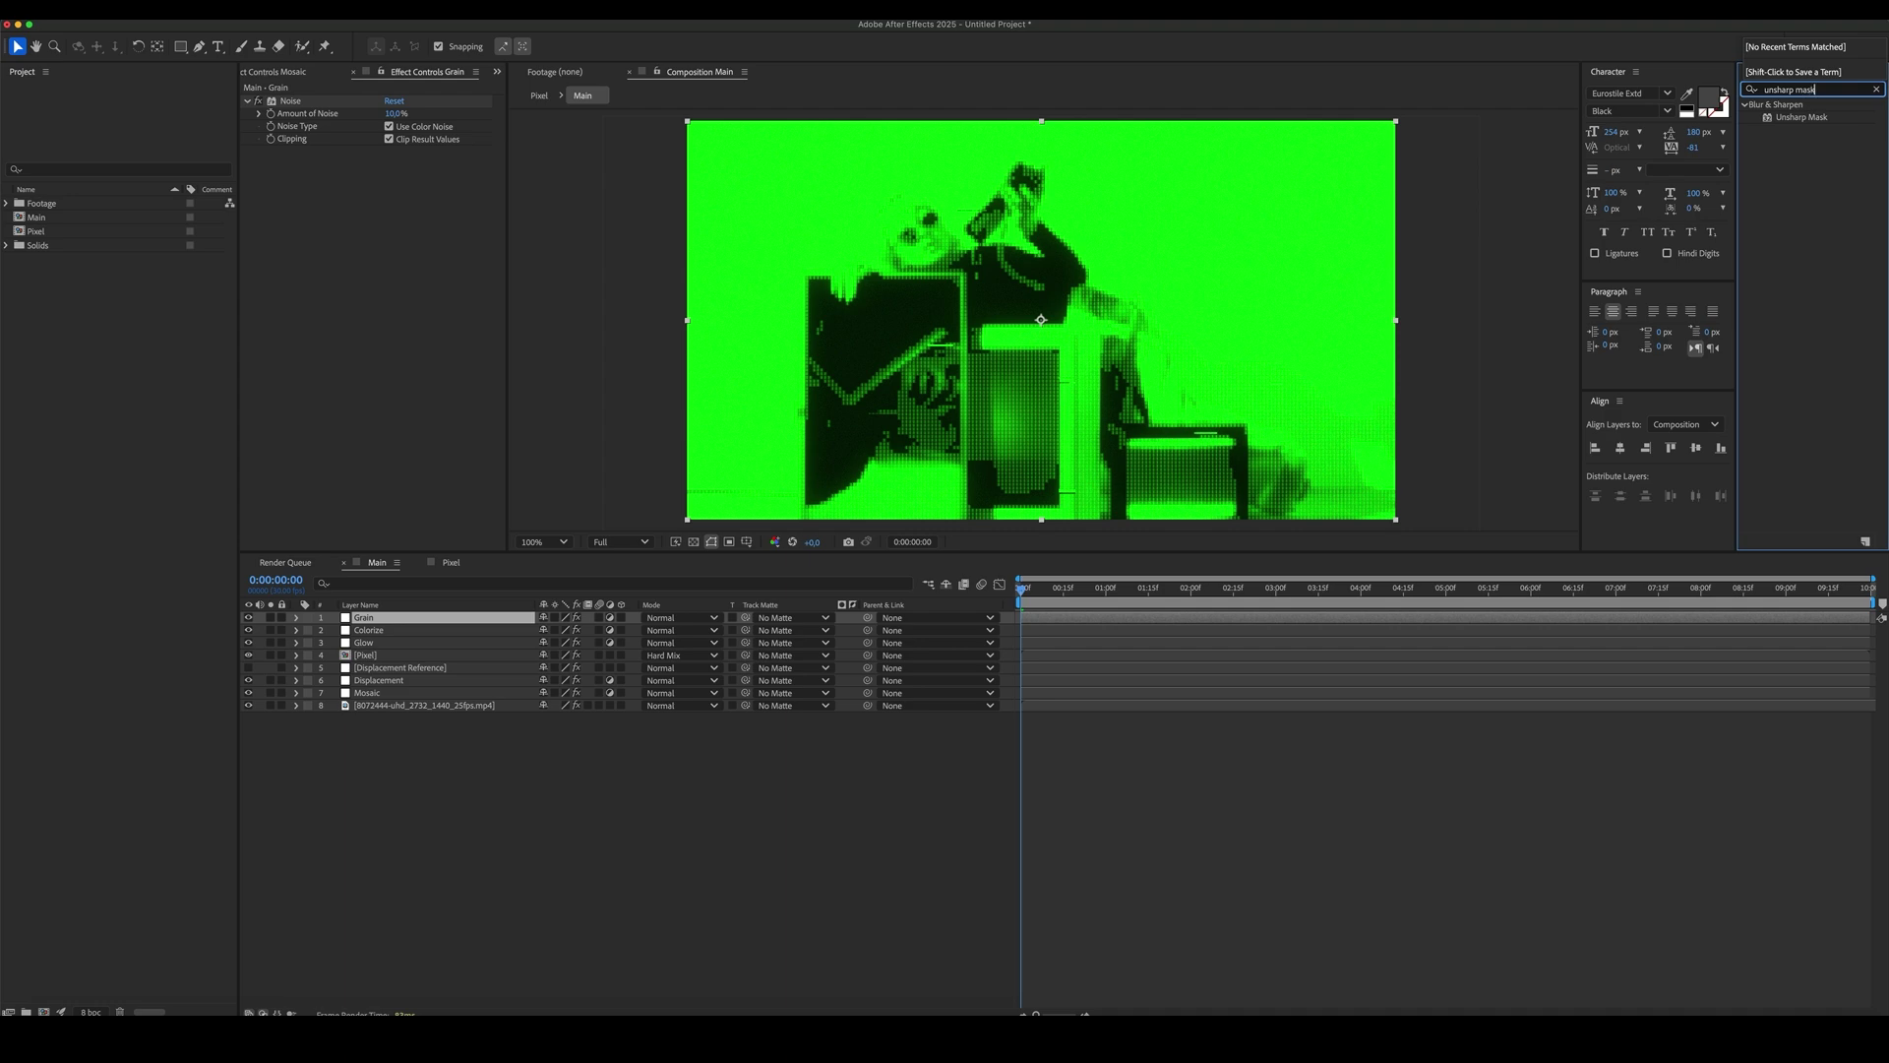
pyautogui.doubleClick(1790, 119)
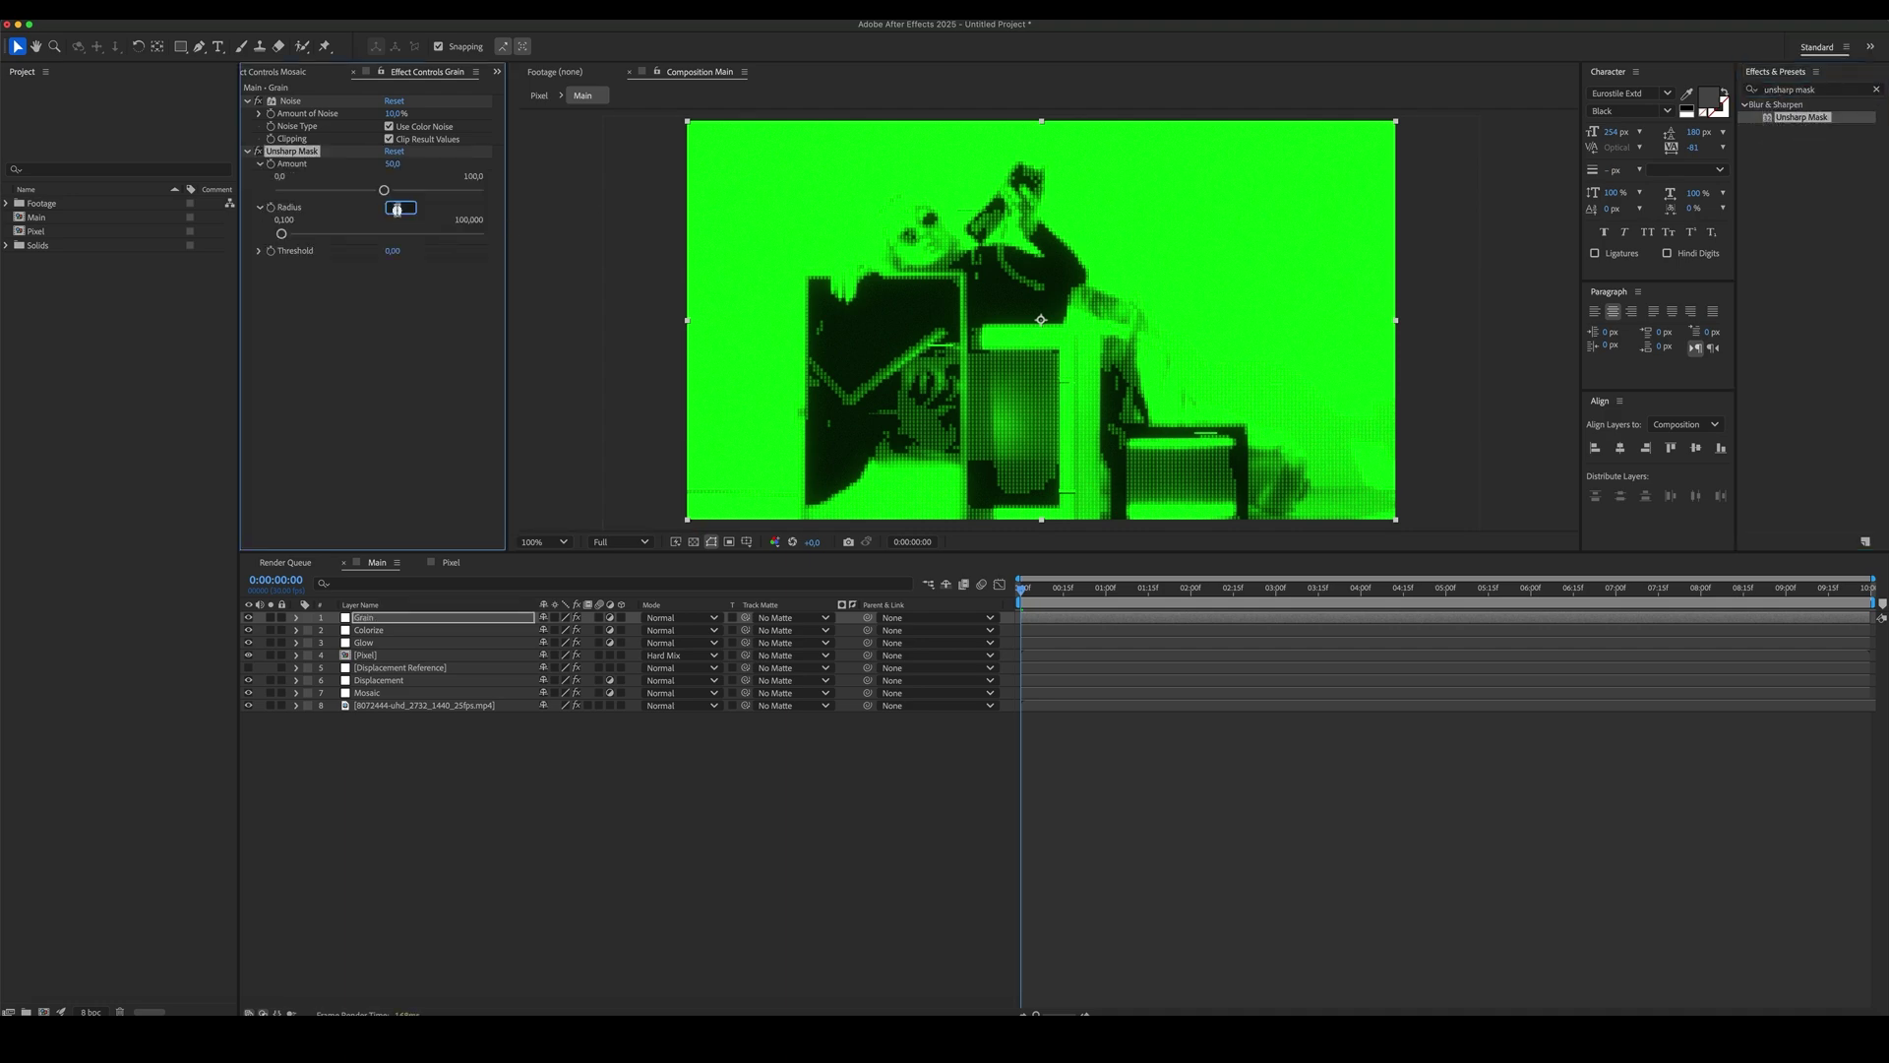
pyautogui.hotkey('shift', 'Tab')
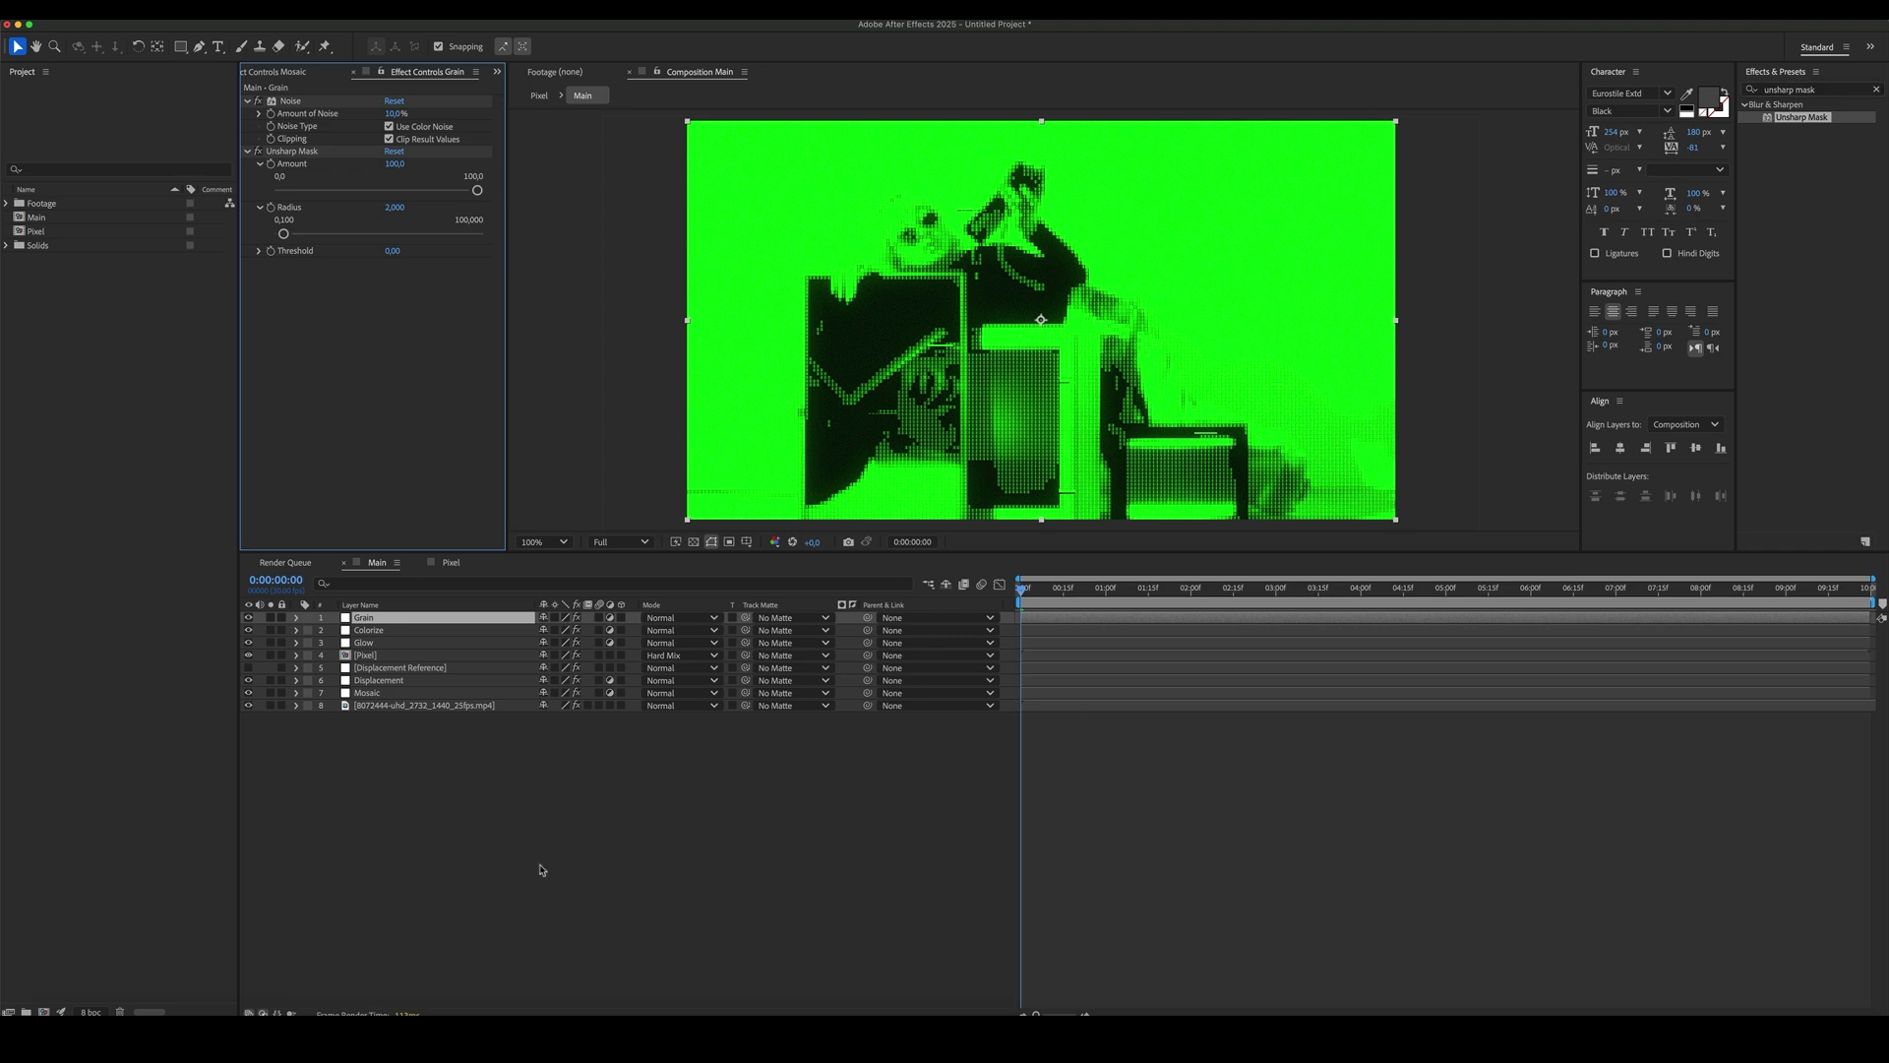
# - Create another adjustment layer above the Grain layer and name it Time
pyautogui.rightClick(561, 834)
pyautogui.moveTo(590, 705)
pyautogui.click(827, 942)
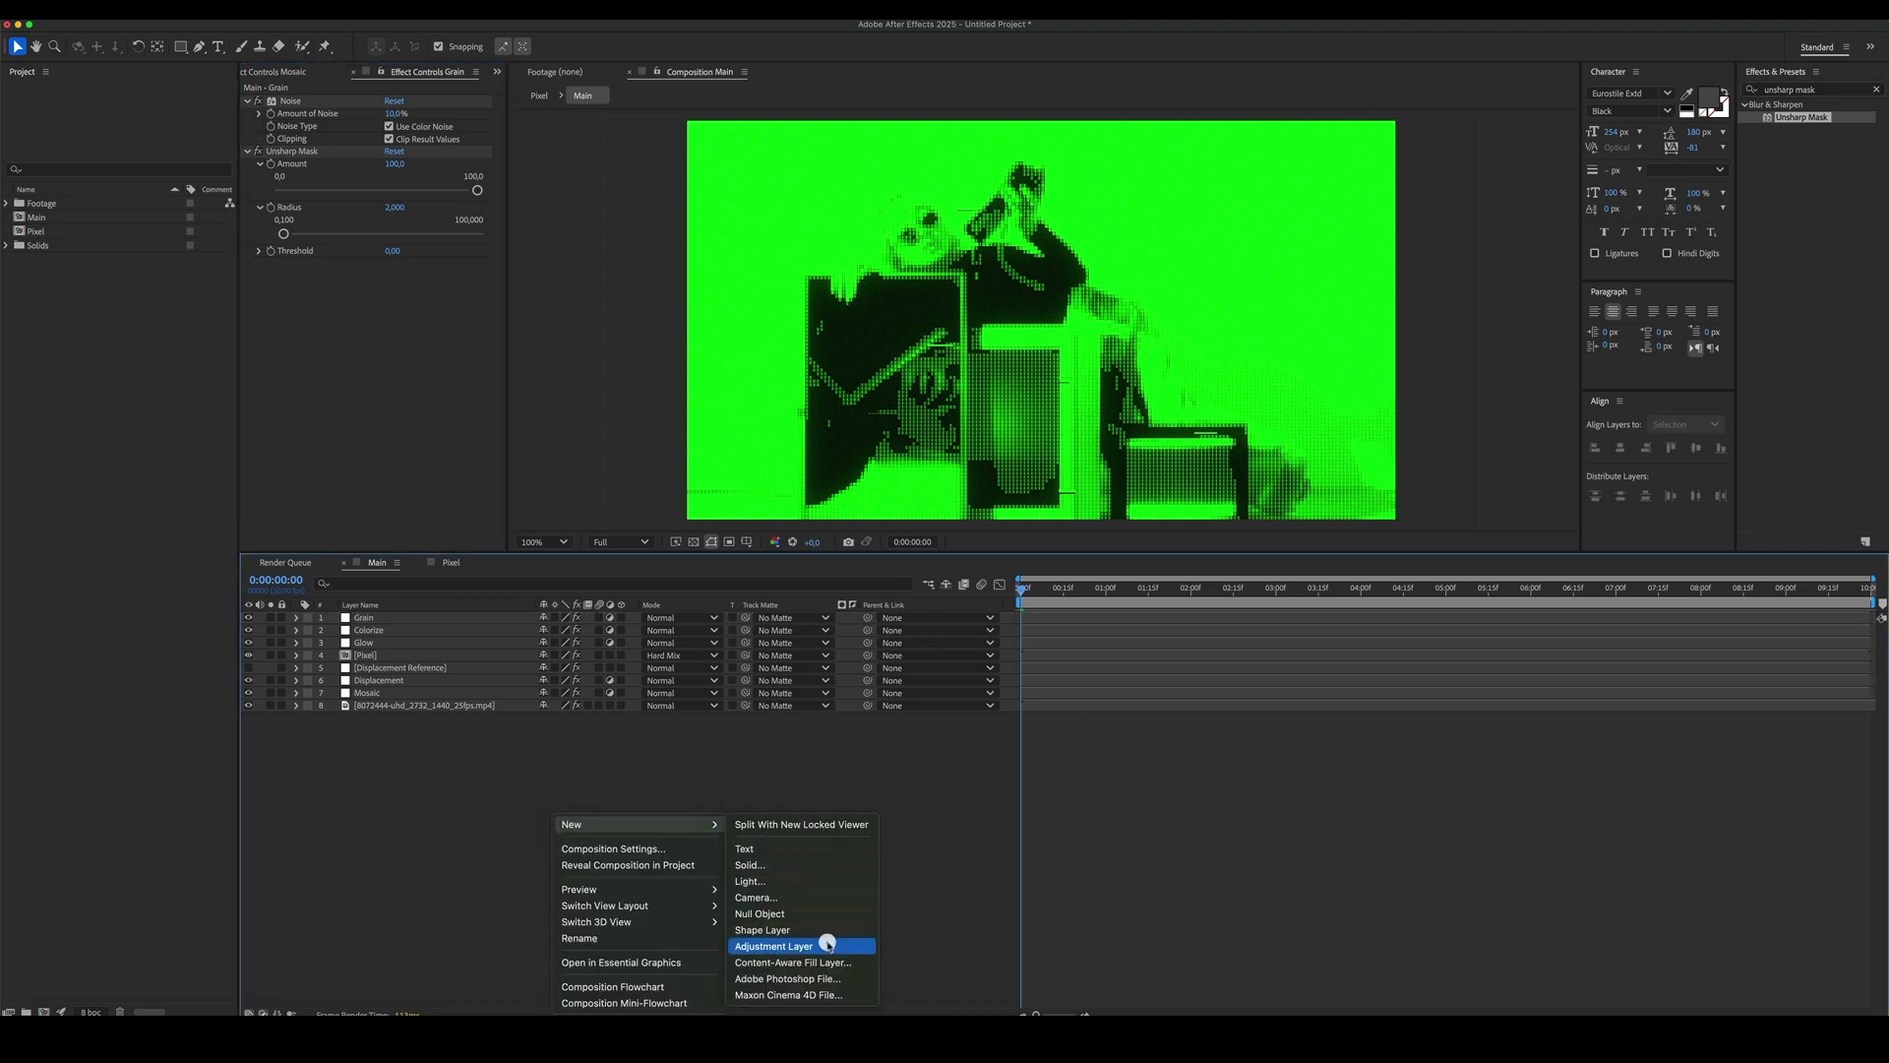
pyautogui.press('Return')
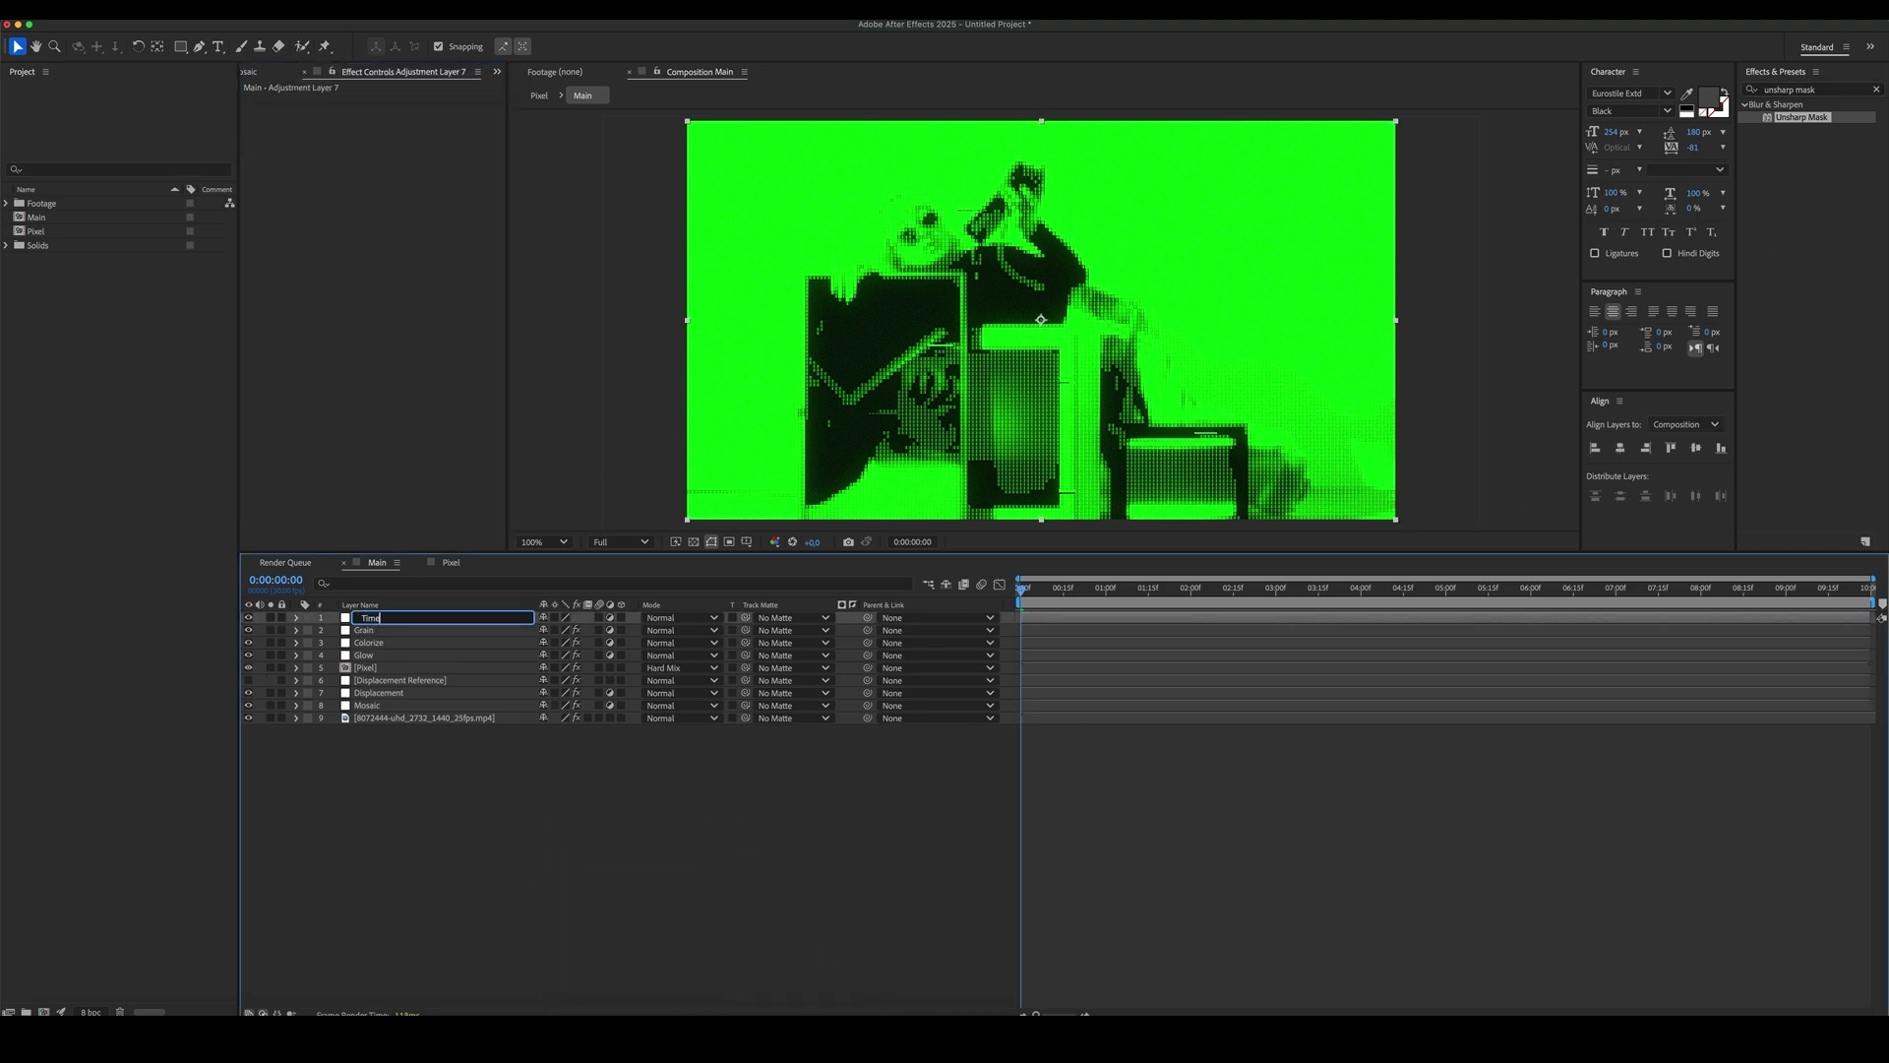
pyautogui.click(880, 941)
# - Apply the Posterize Time effect to the Time layer
pyautogui.click(1826, 90)
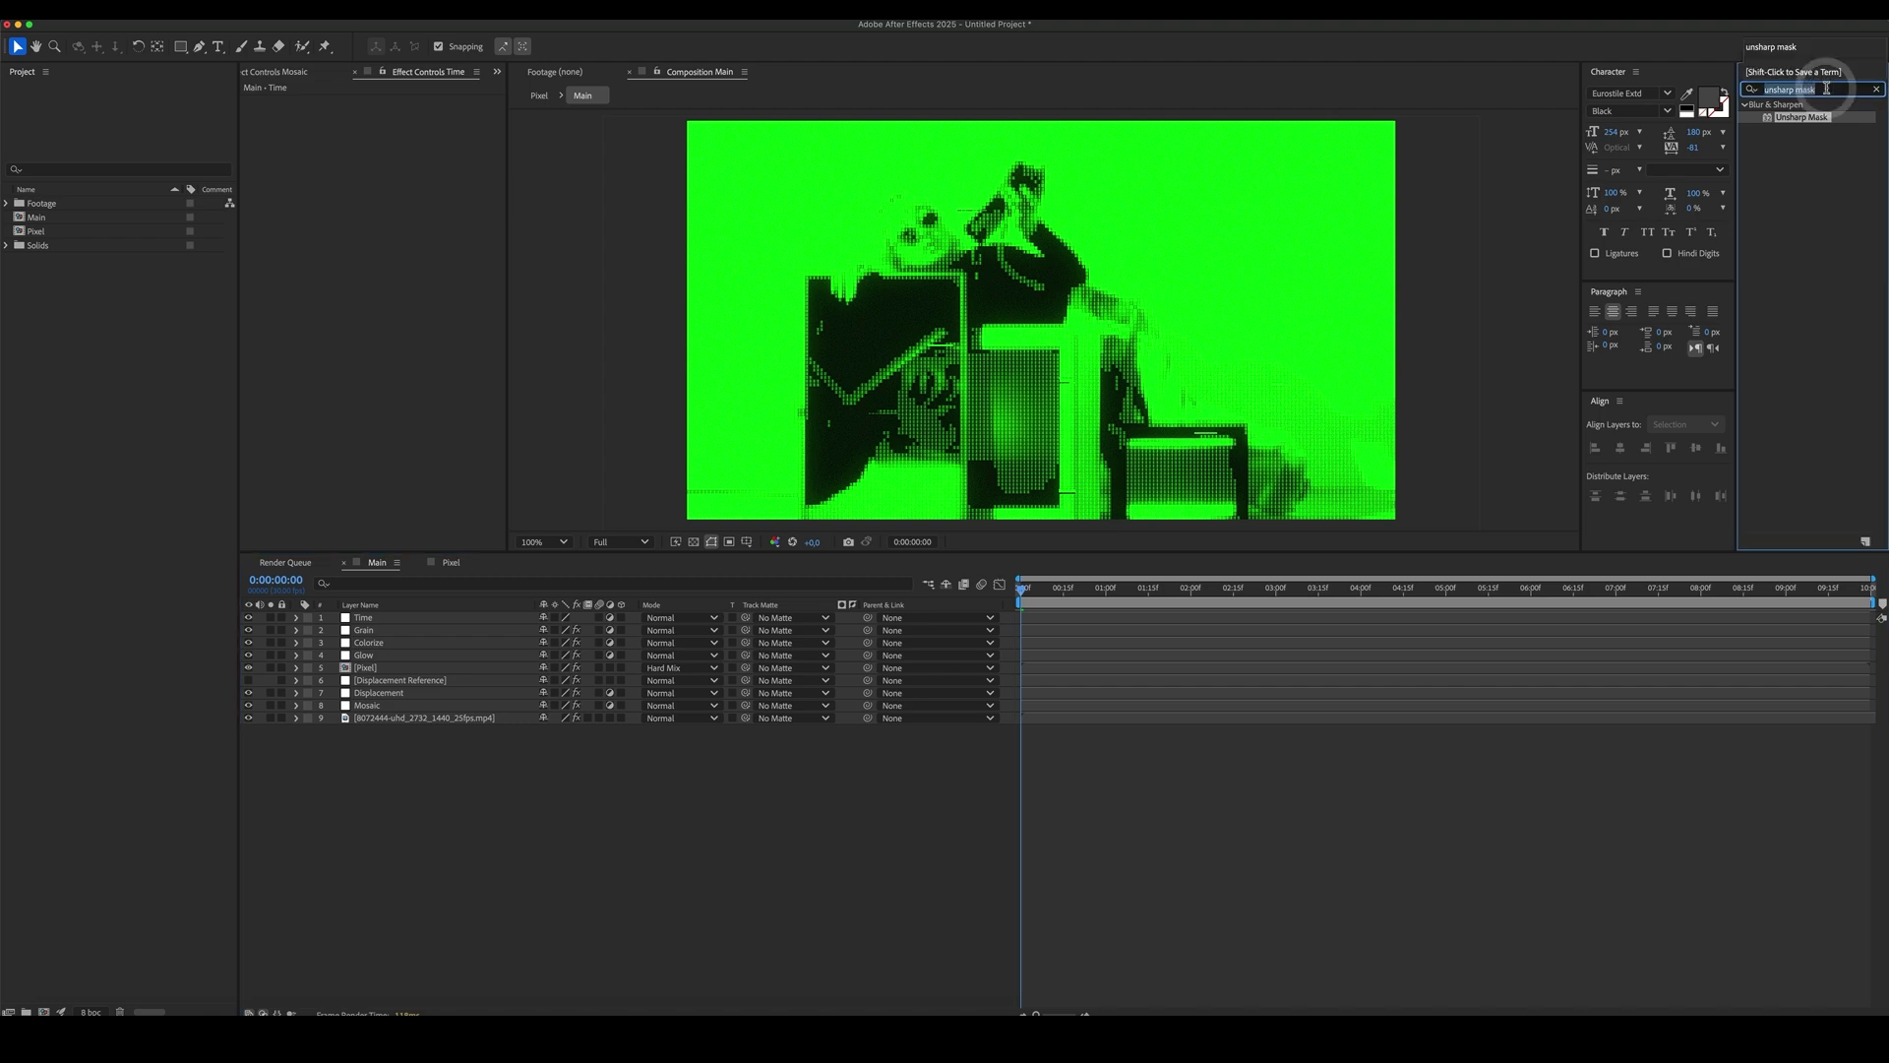
pyautogui.write('posterize')
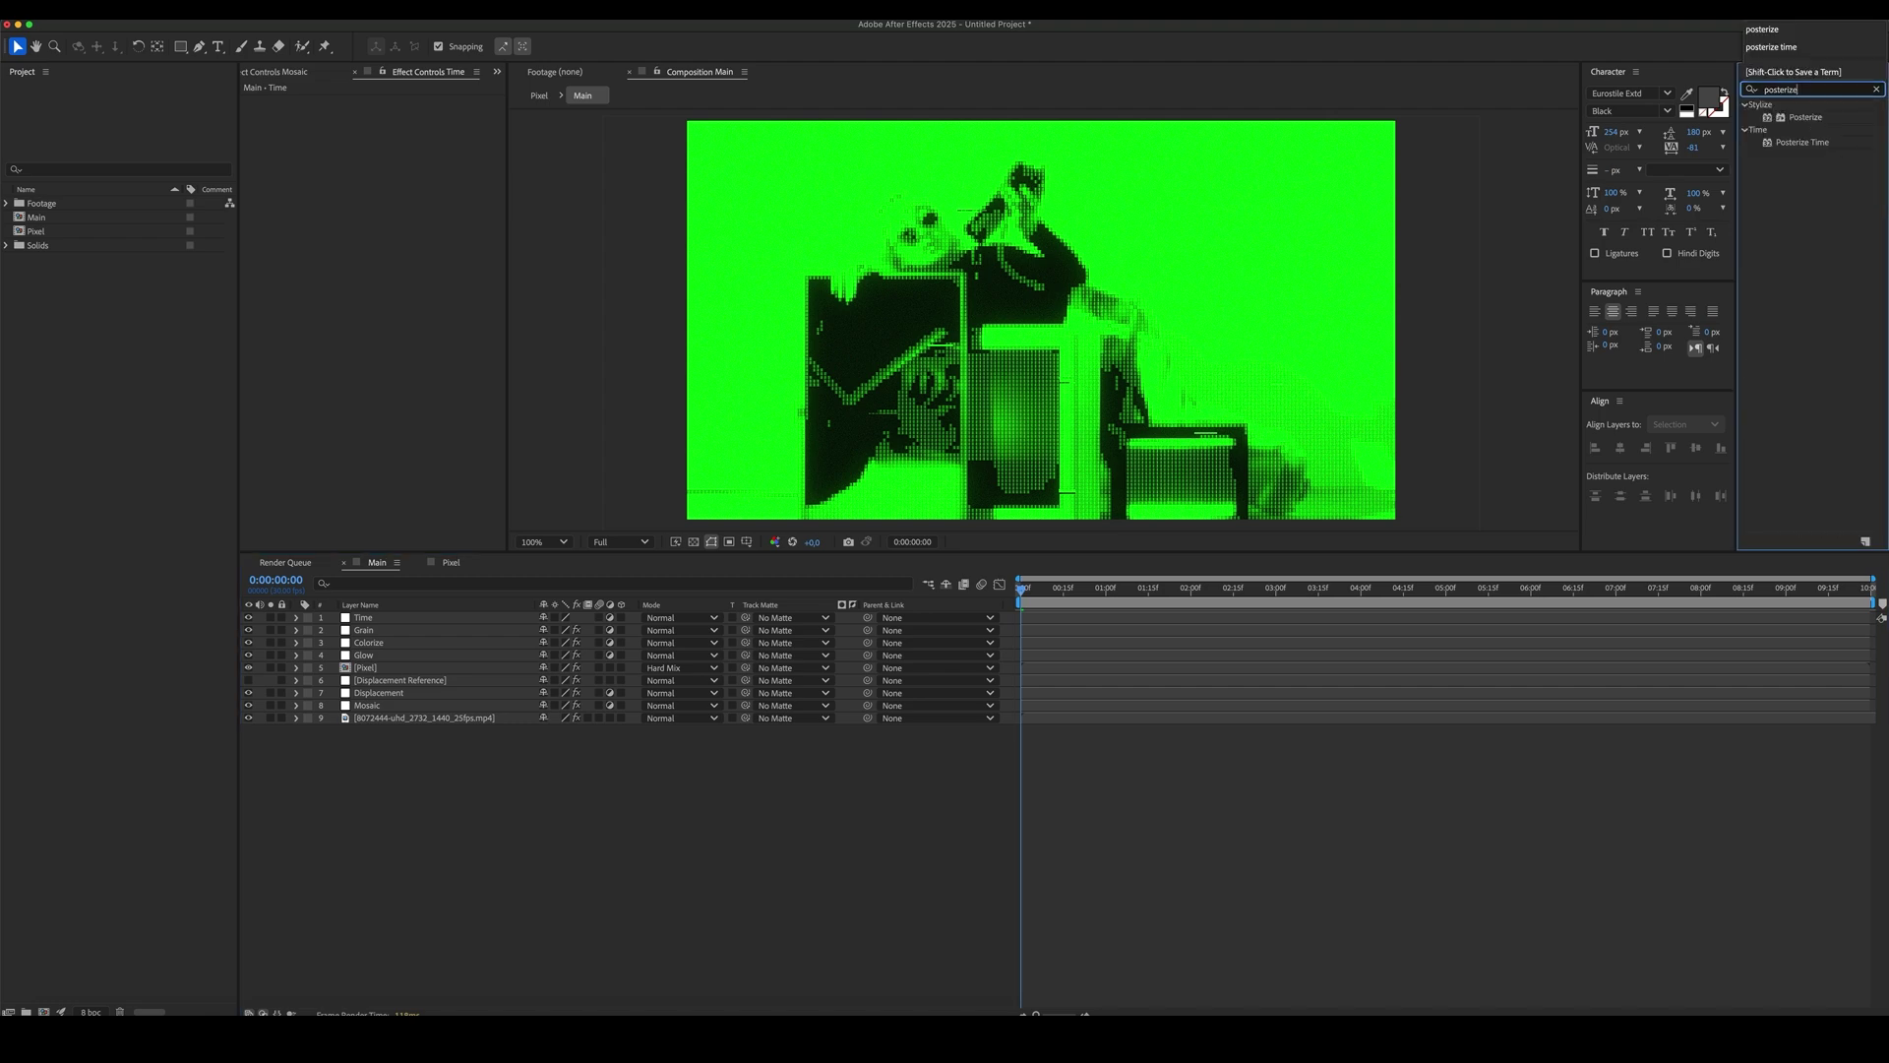
pyautogui.moveTo(1806, 143); pyautogui.dragTo(389, 617)
pyautogui.doubleClick(1775, 146)
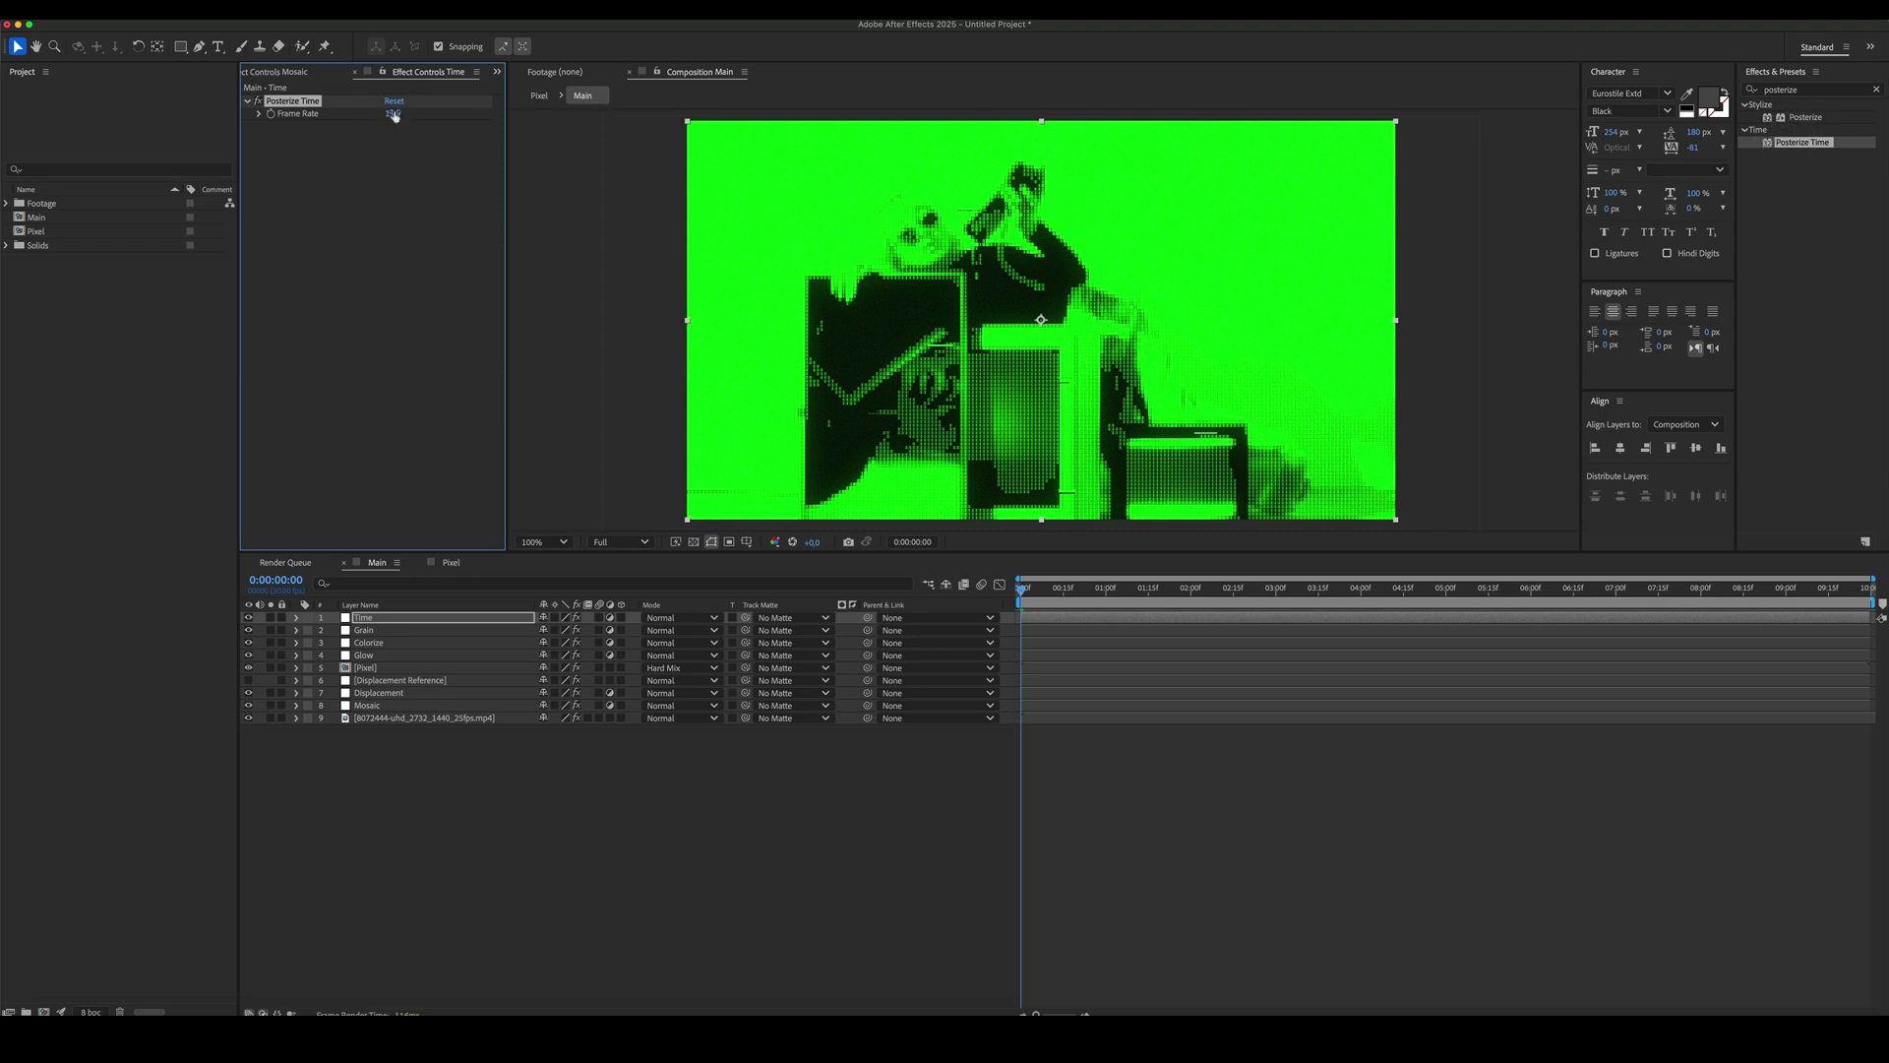
# - Enlarge the footage layer to frame the woman closer, and set its Levels to Input Black 32, Input White 225 and Gamma 0.70
pyautogui.click(387, 843)
pyautogui.click(404, 719)
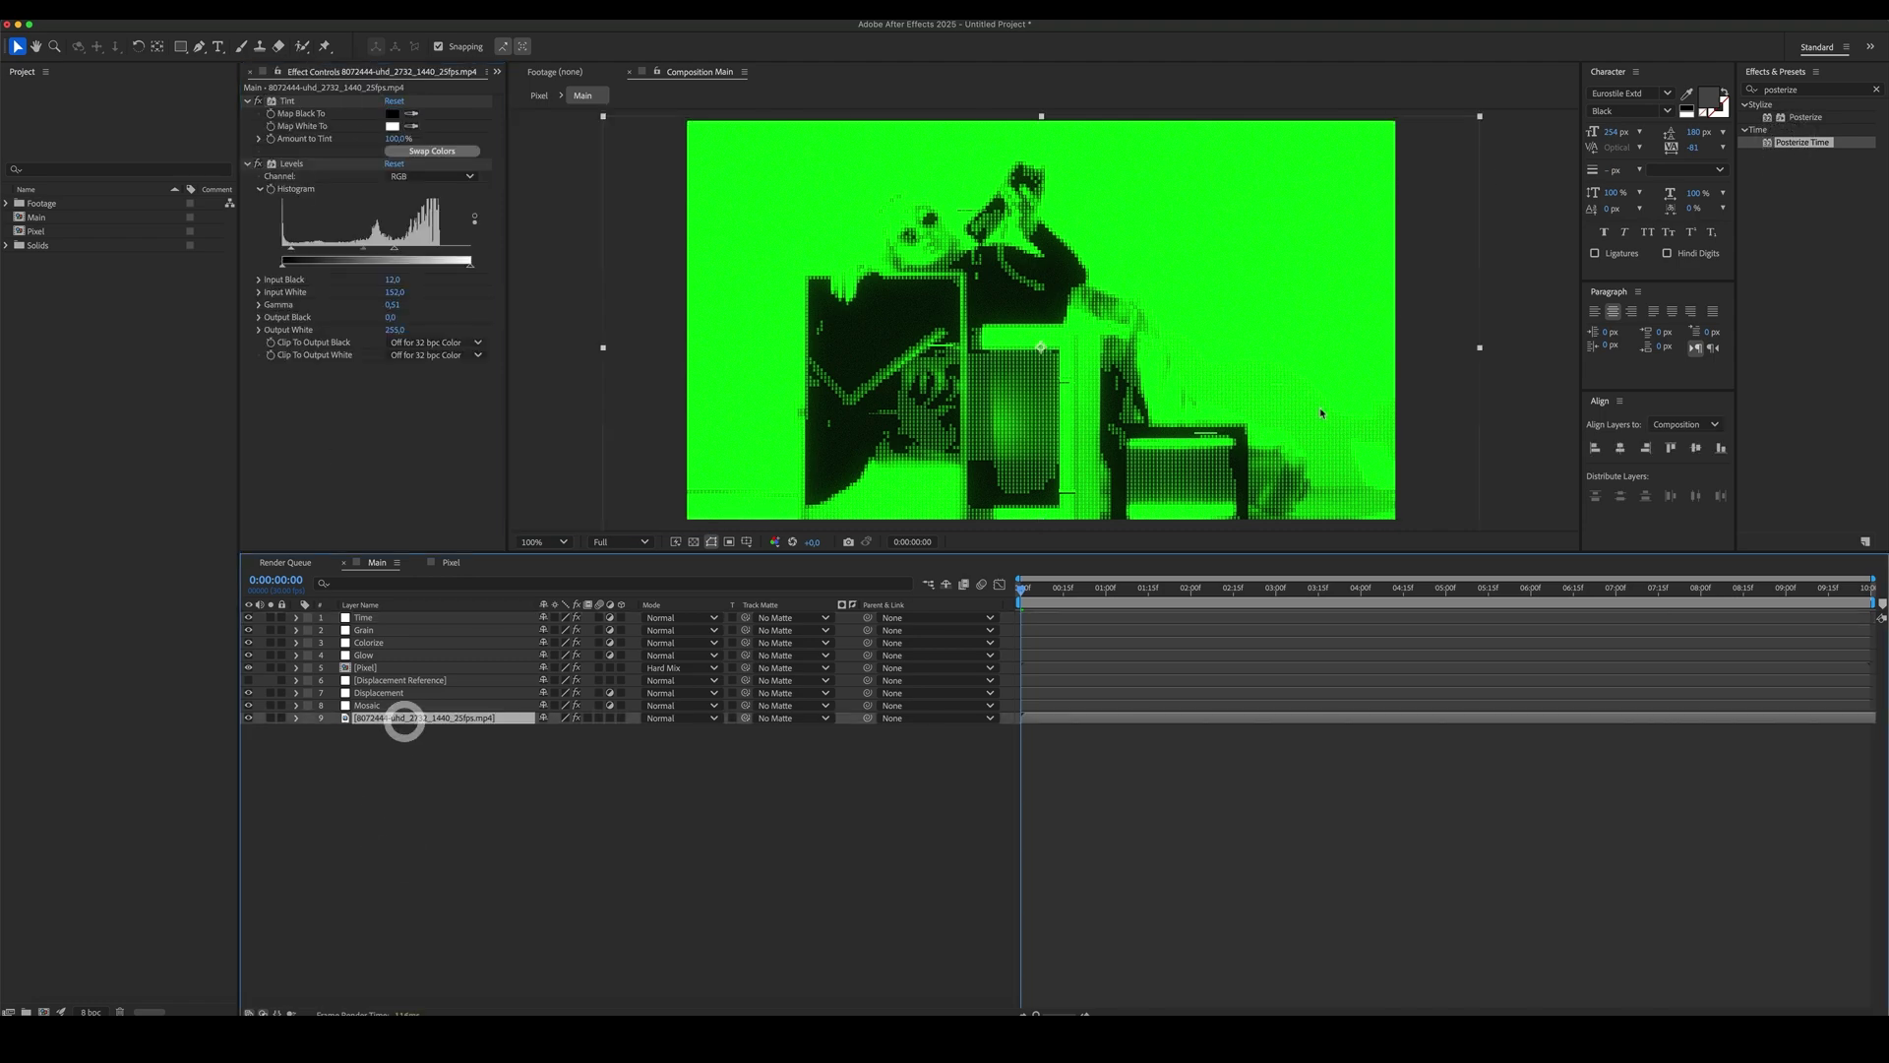
pyautogui.click(1481, 352)
pyautogui.press('space')
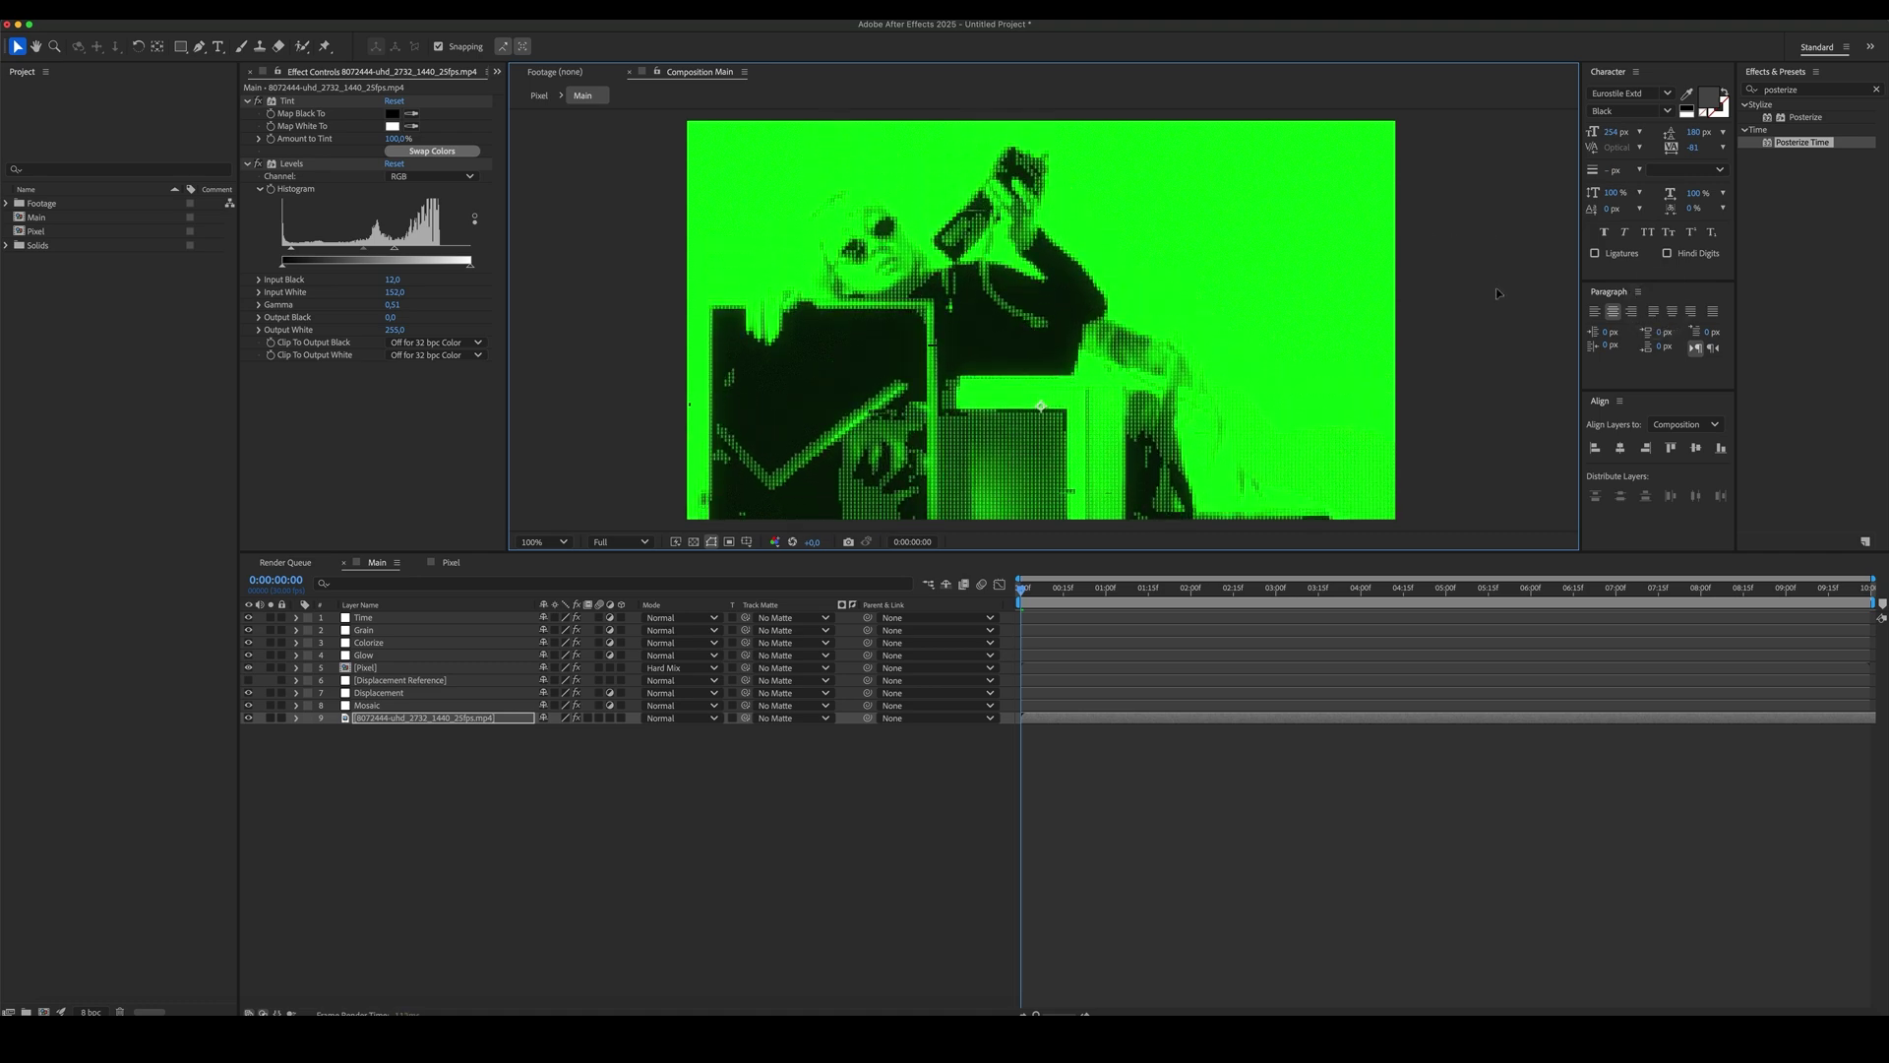
pyautogui.moveTo(292, 248); pyautogui.dragTo(449, 253)
pyautogui.click(612, 865)
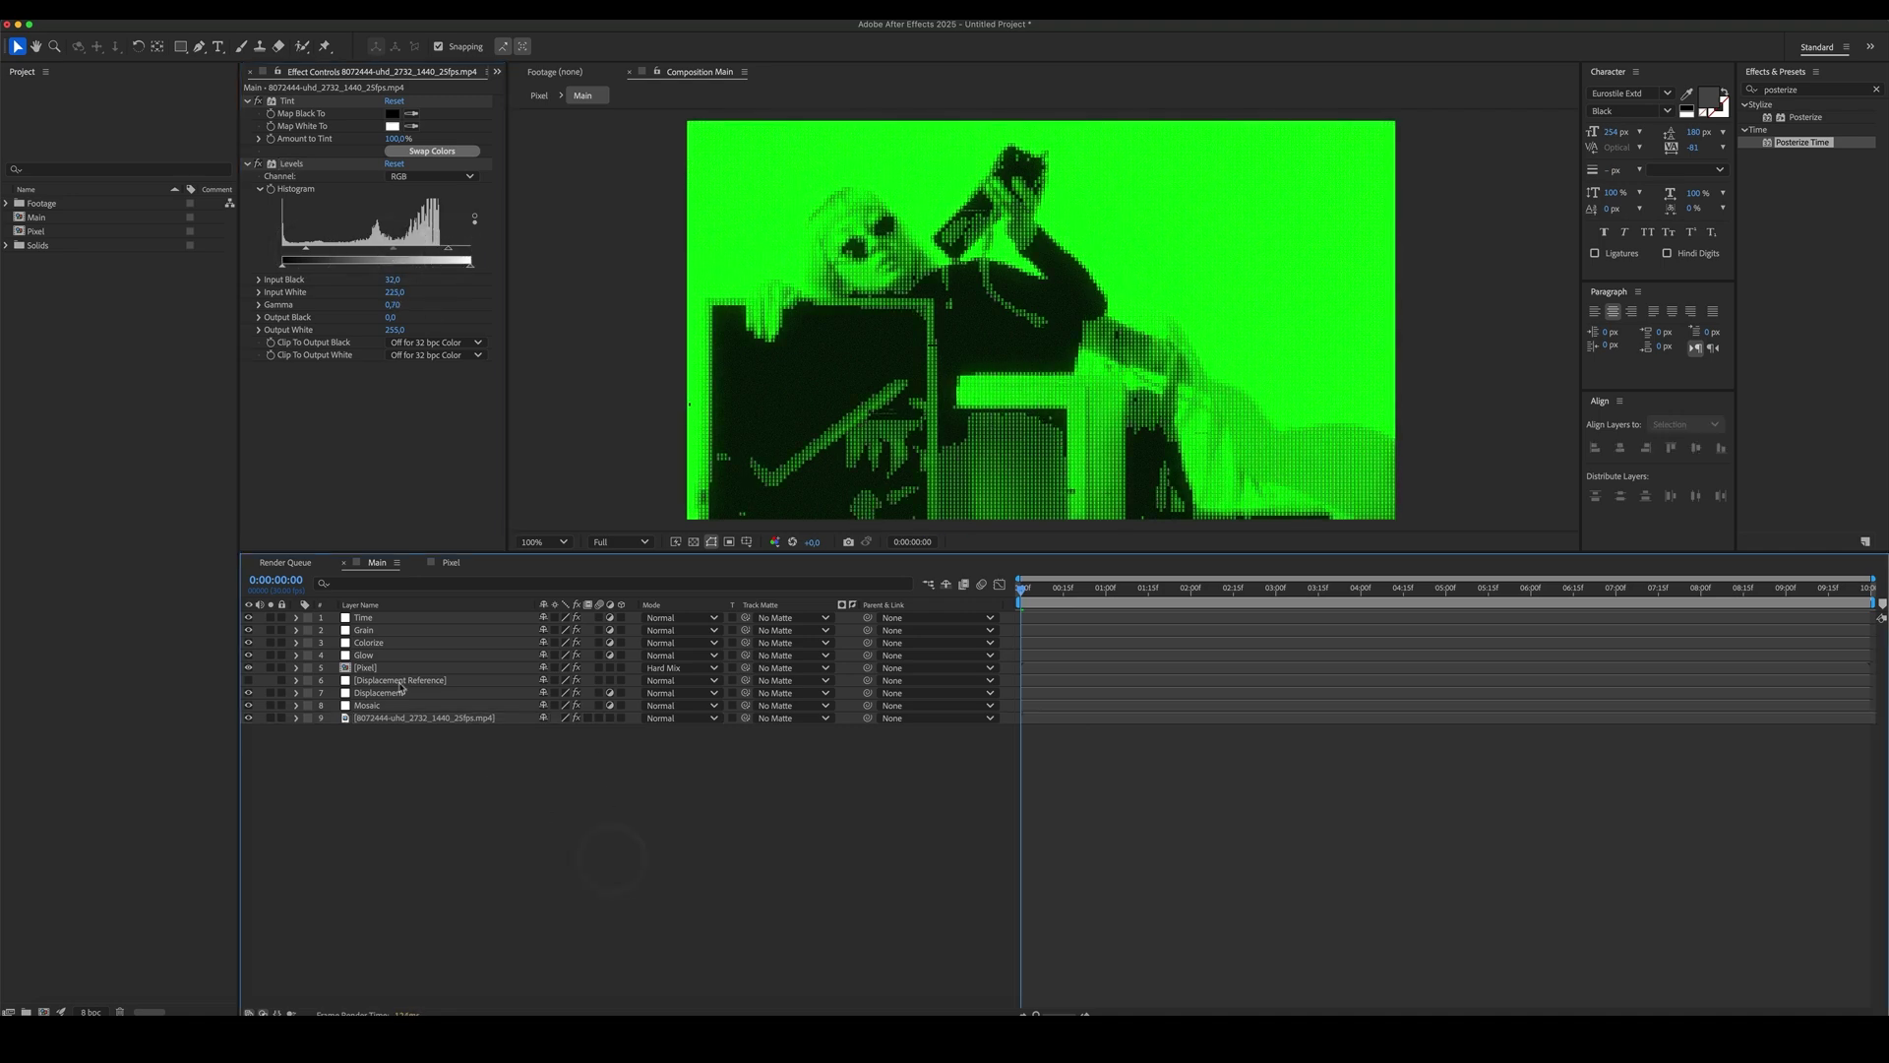
# - Select the Mosaic layer and show its effect settings, including the Block Size slider
pyautogui.click(399, 706)
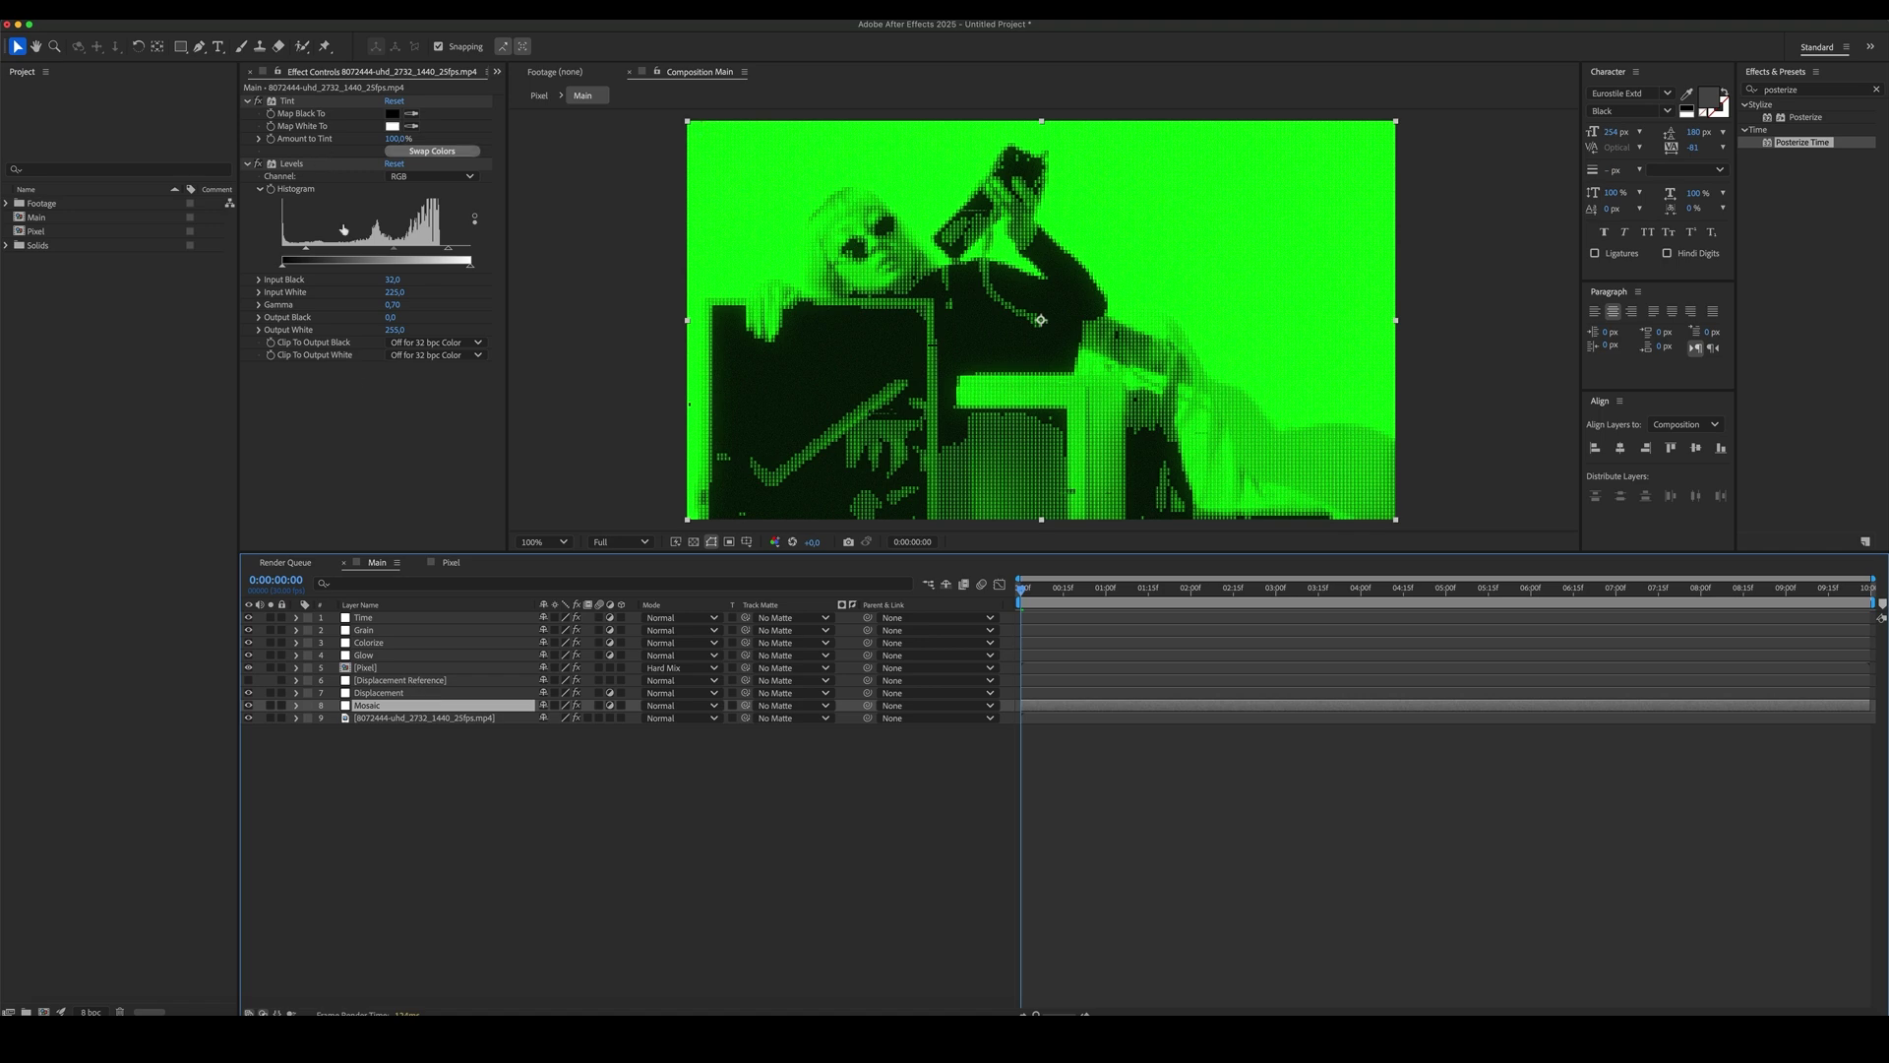
pyautogui.click(384, 754)
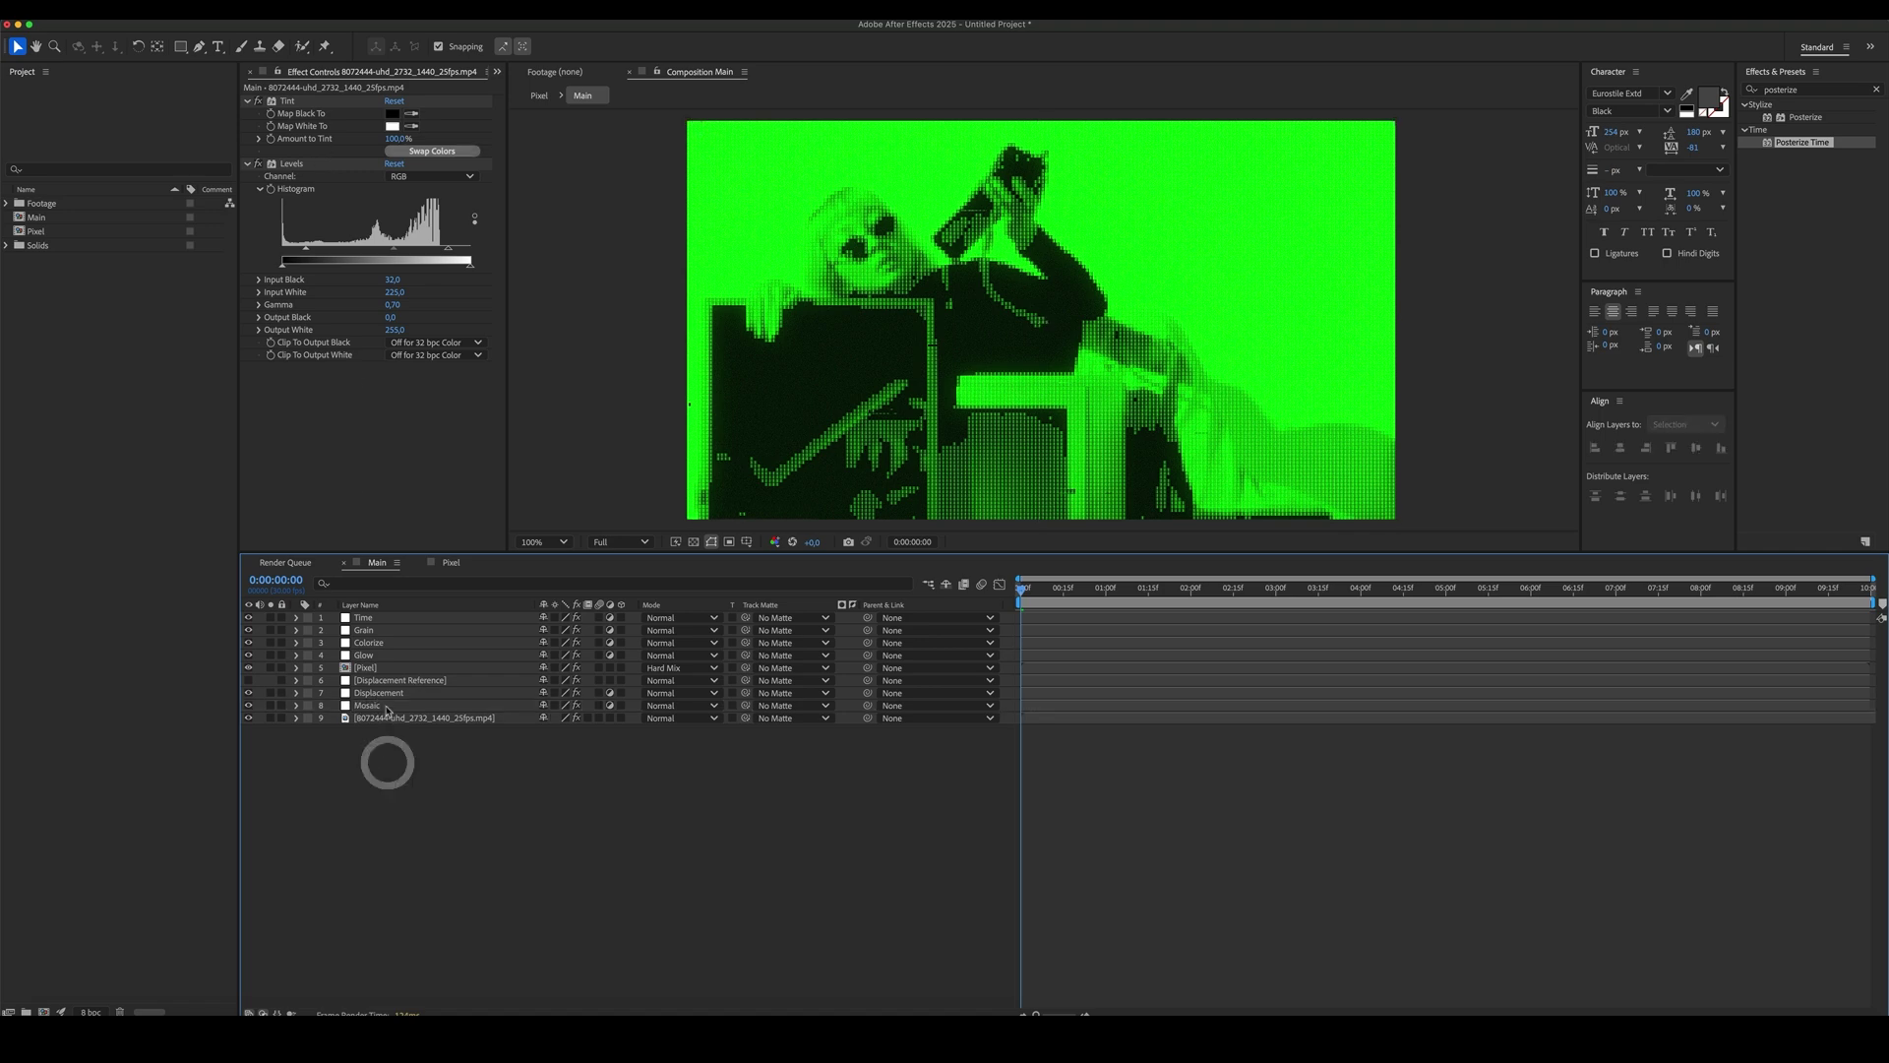
pyautogui.click(386, 708)
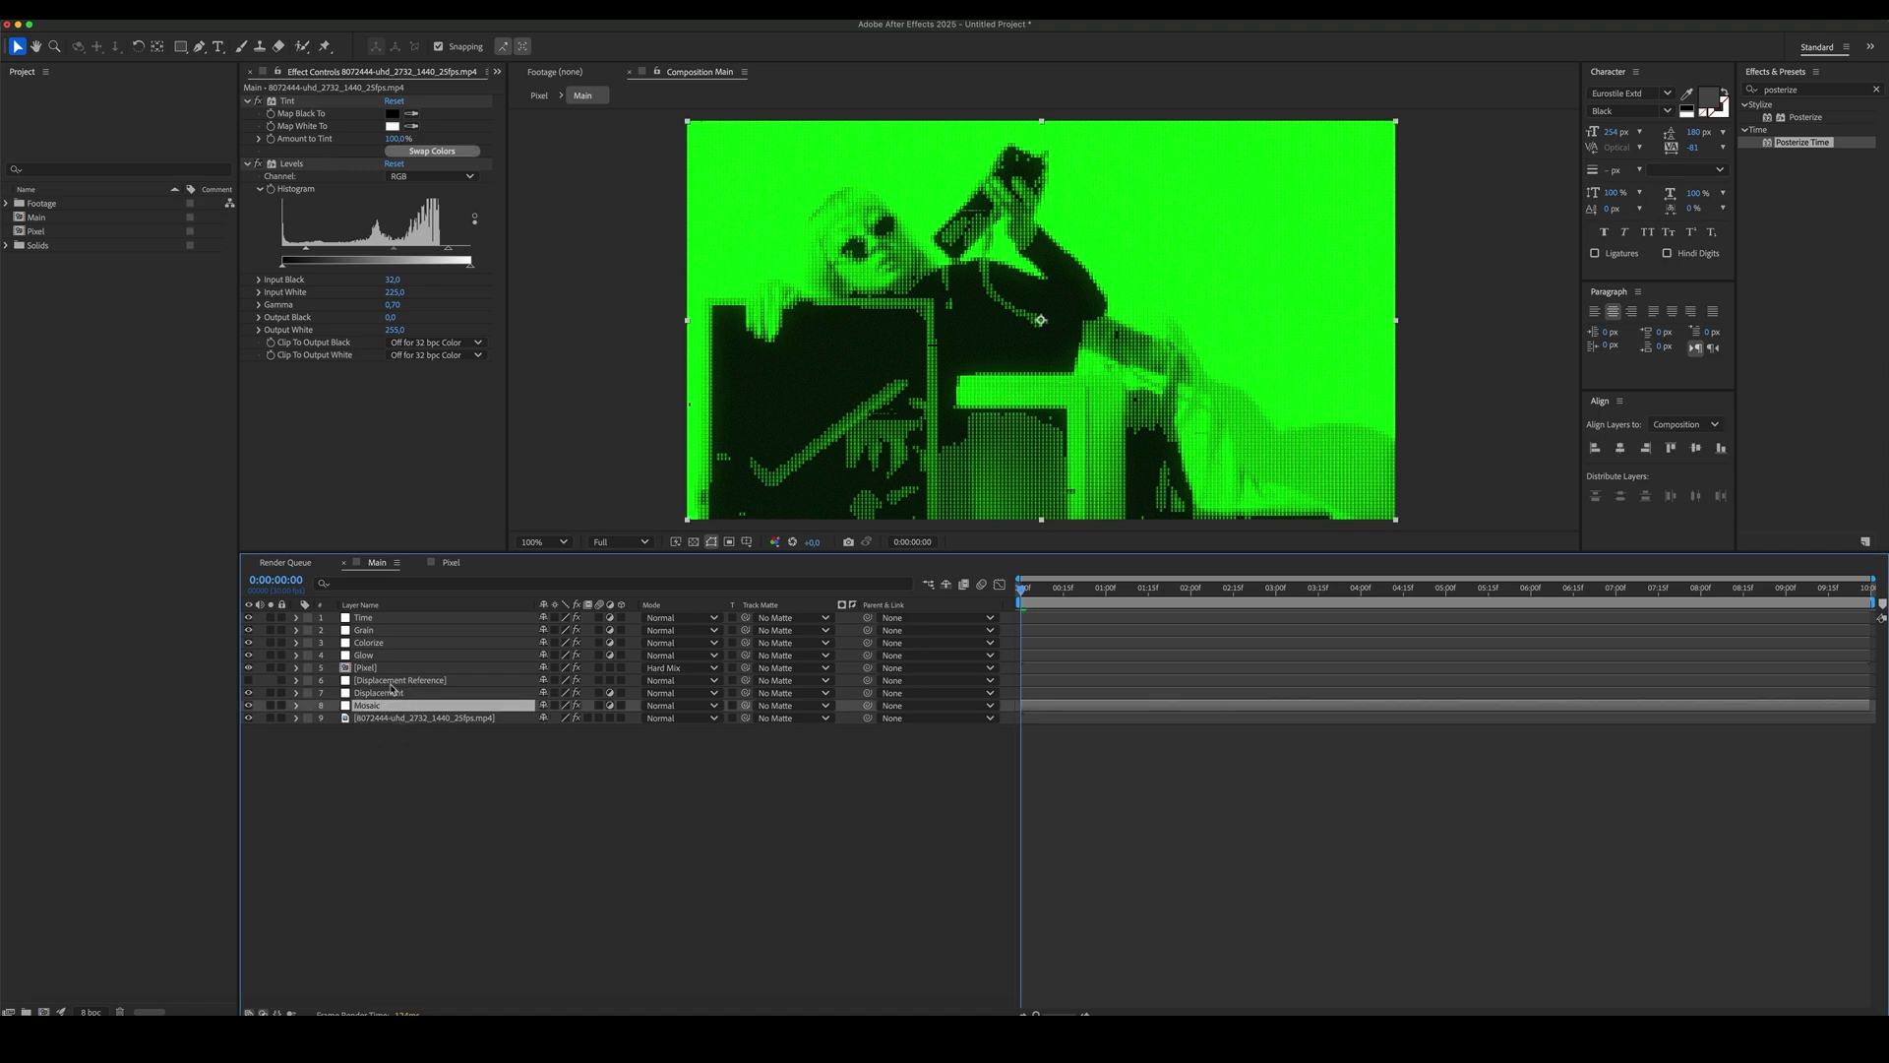
pyautogui.click(366, 668)
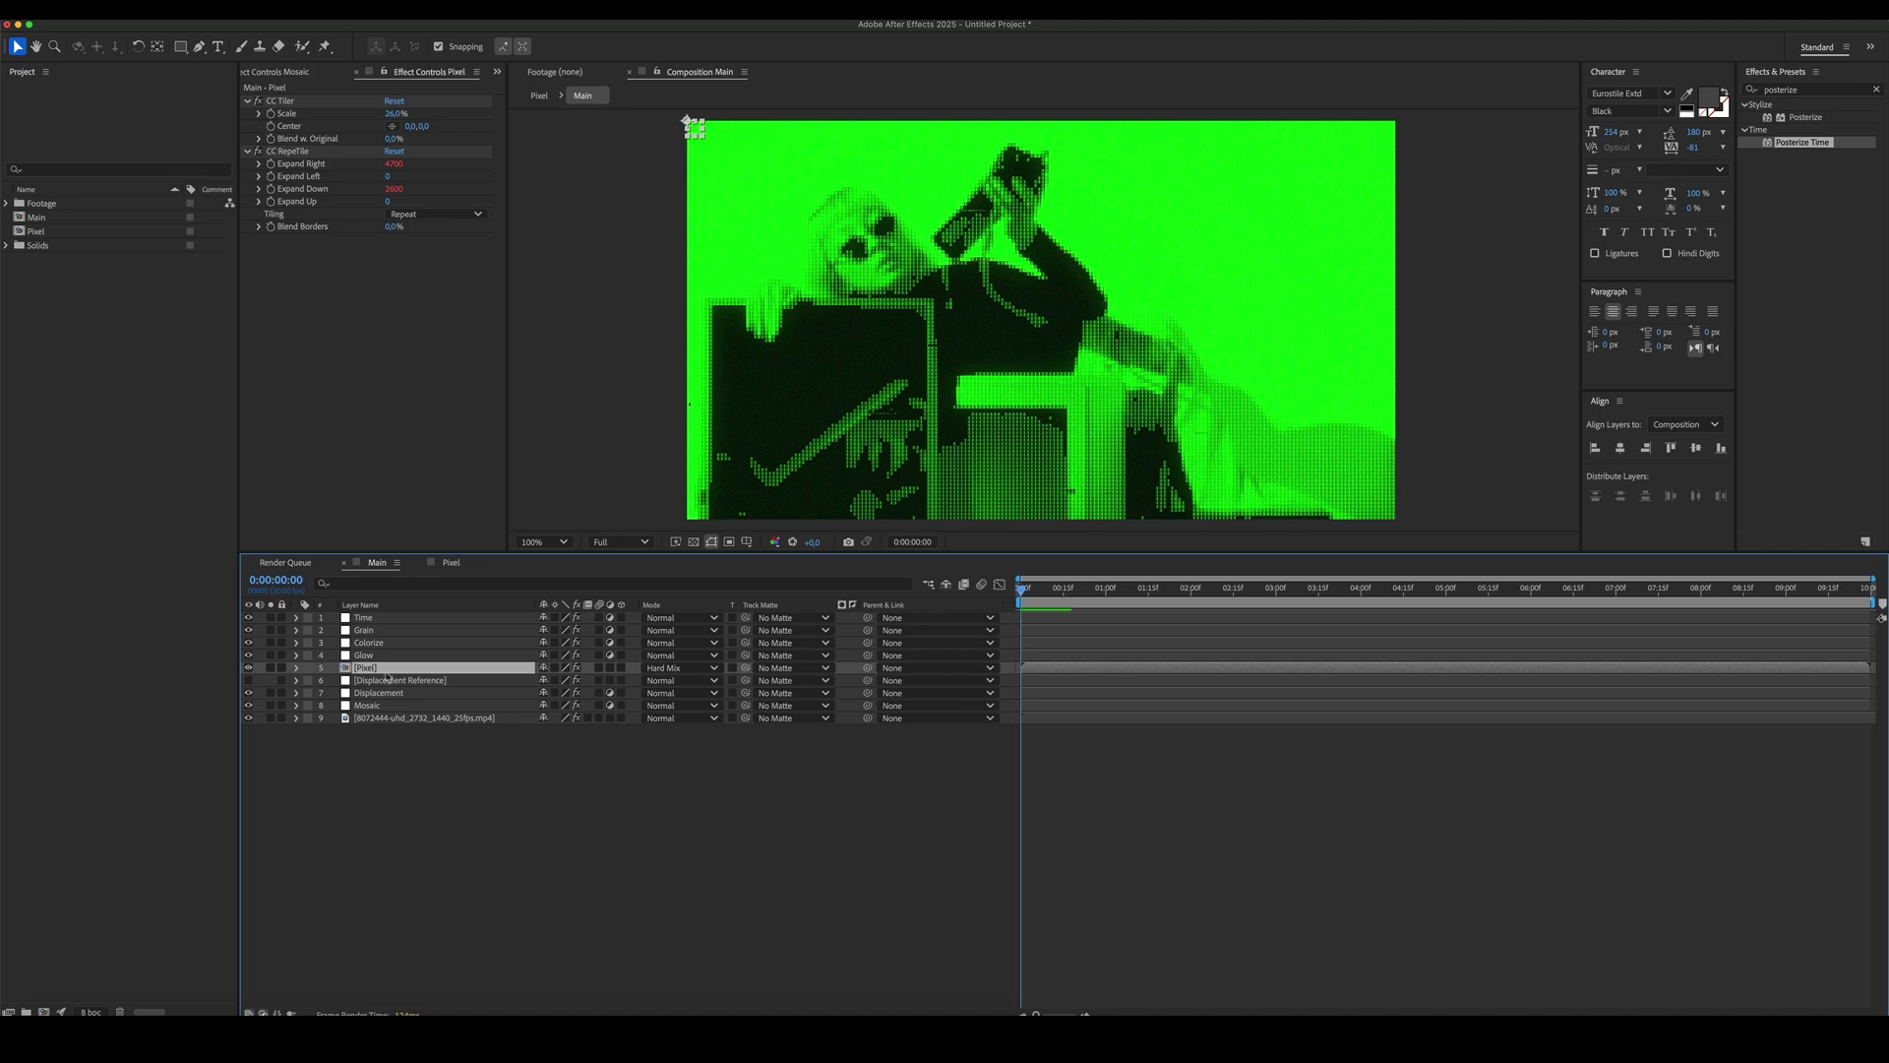
pyautogui.click(383, 681)
pyautogui.click(385, 693)
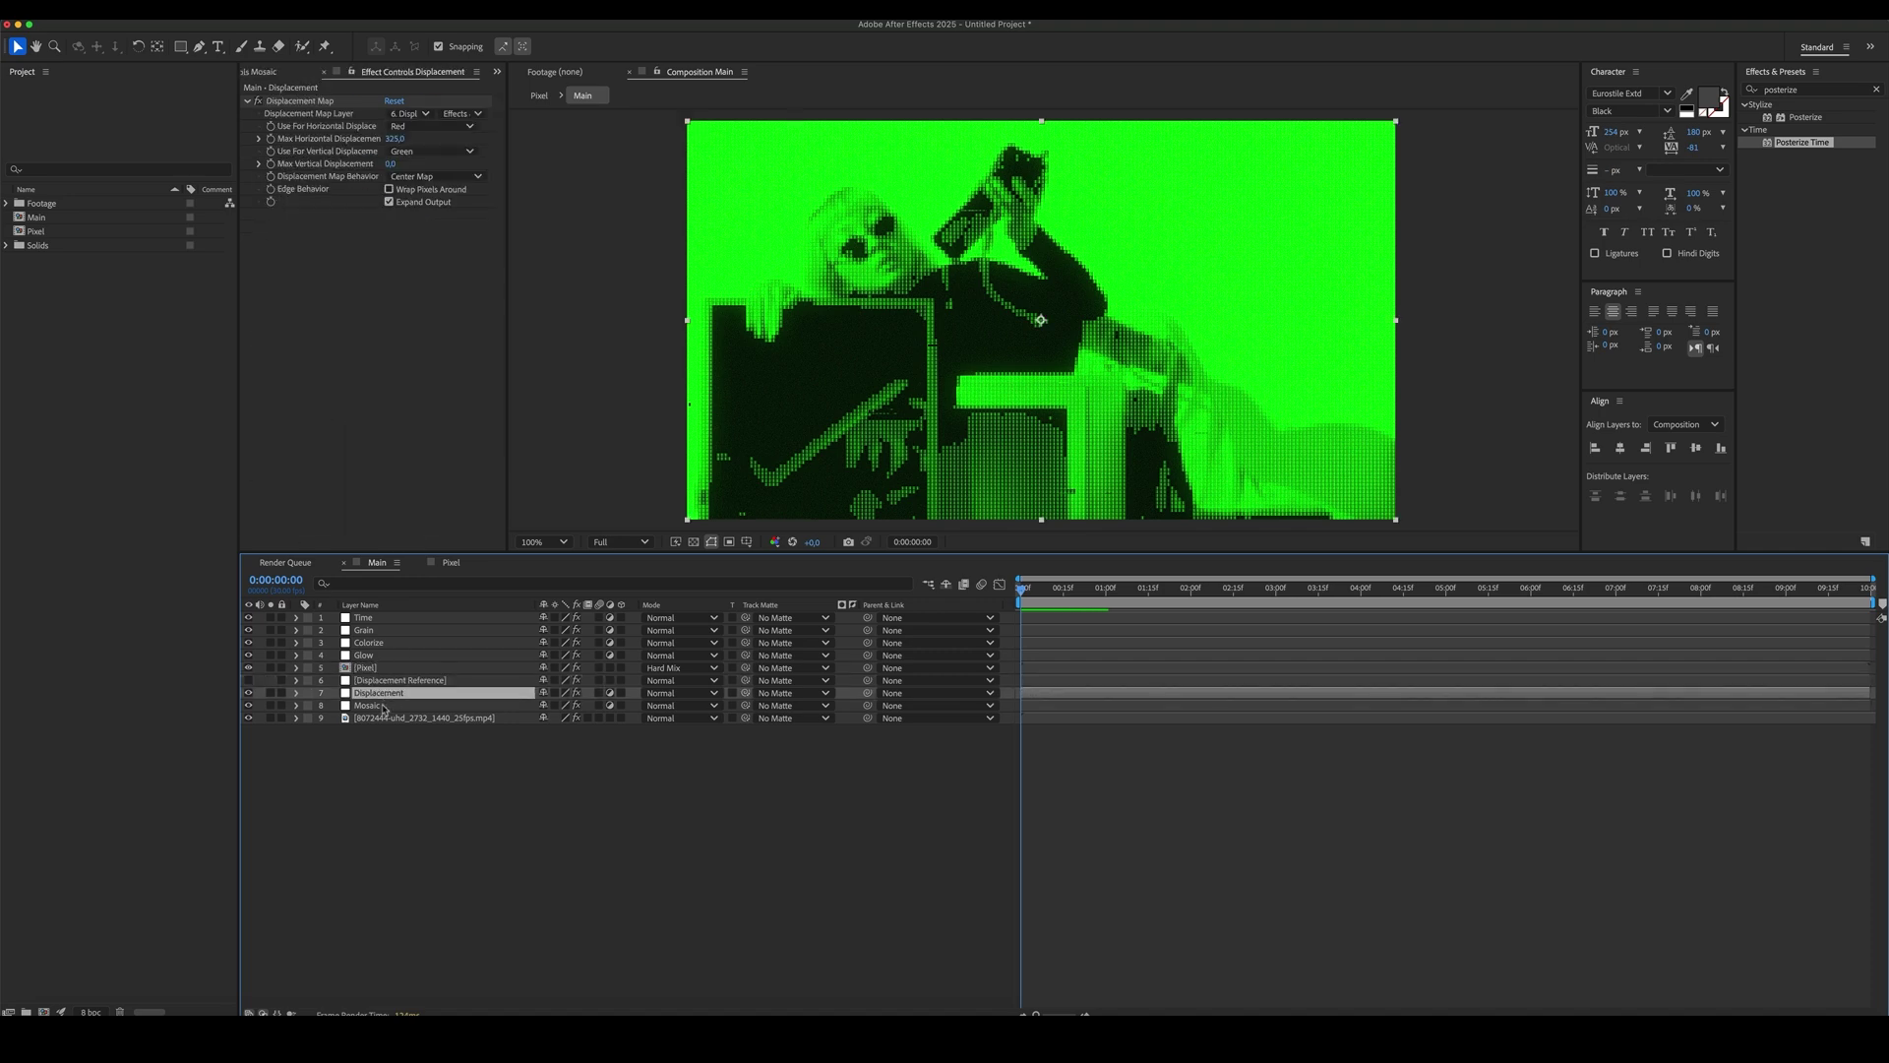
pyautogui.click(384, 706)
pyautogui.click(323, 72)
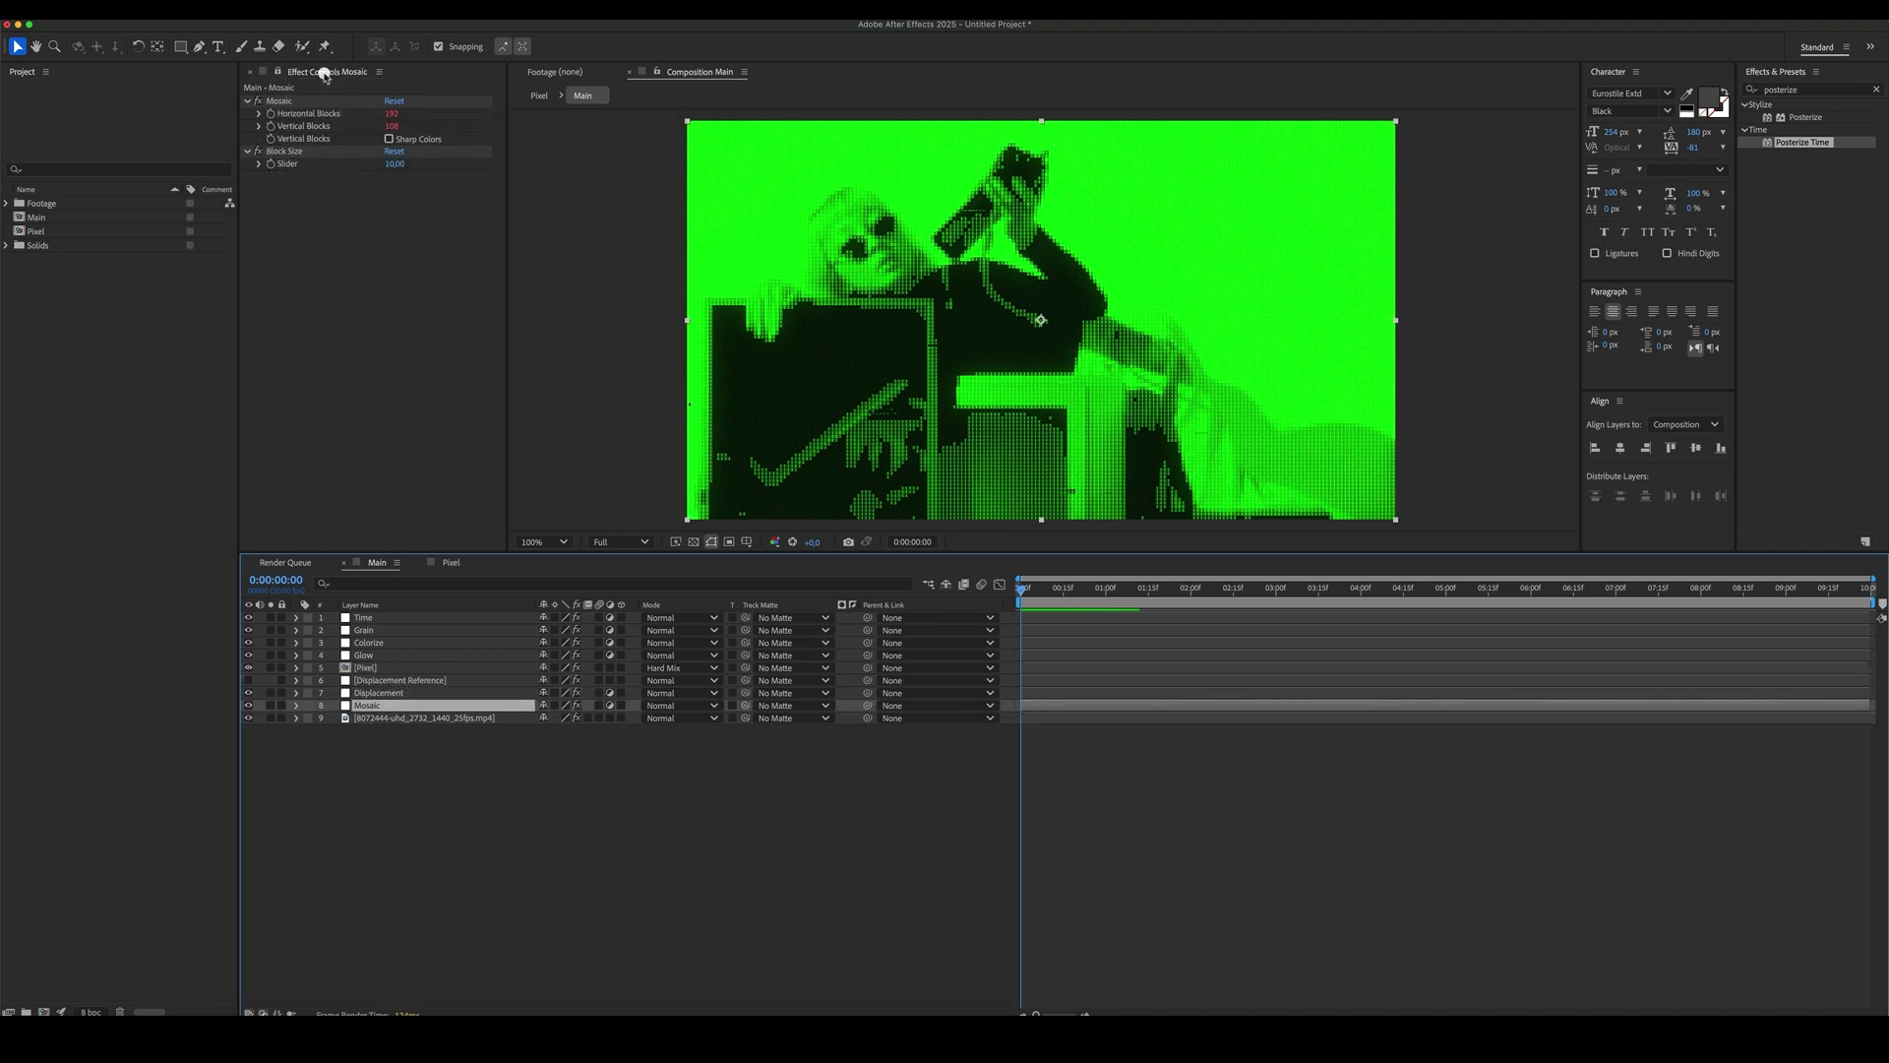
pyautogui.click(275, 65)
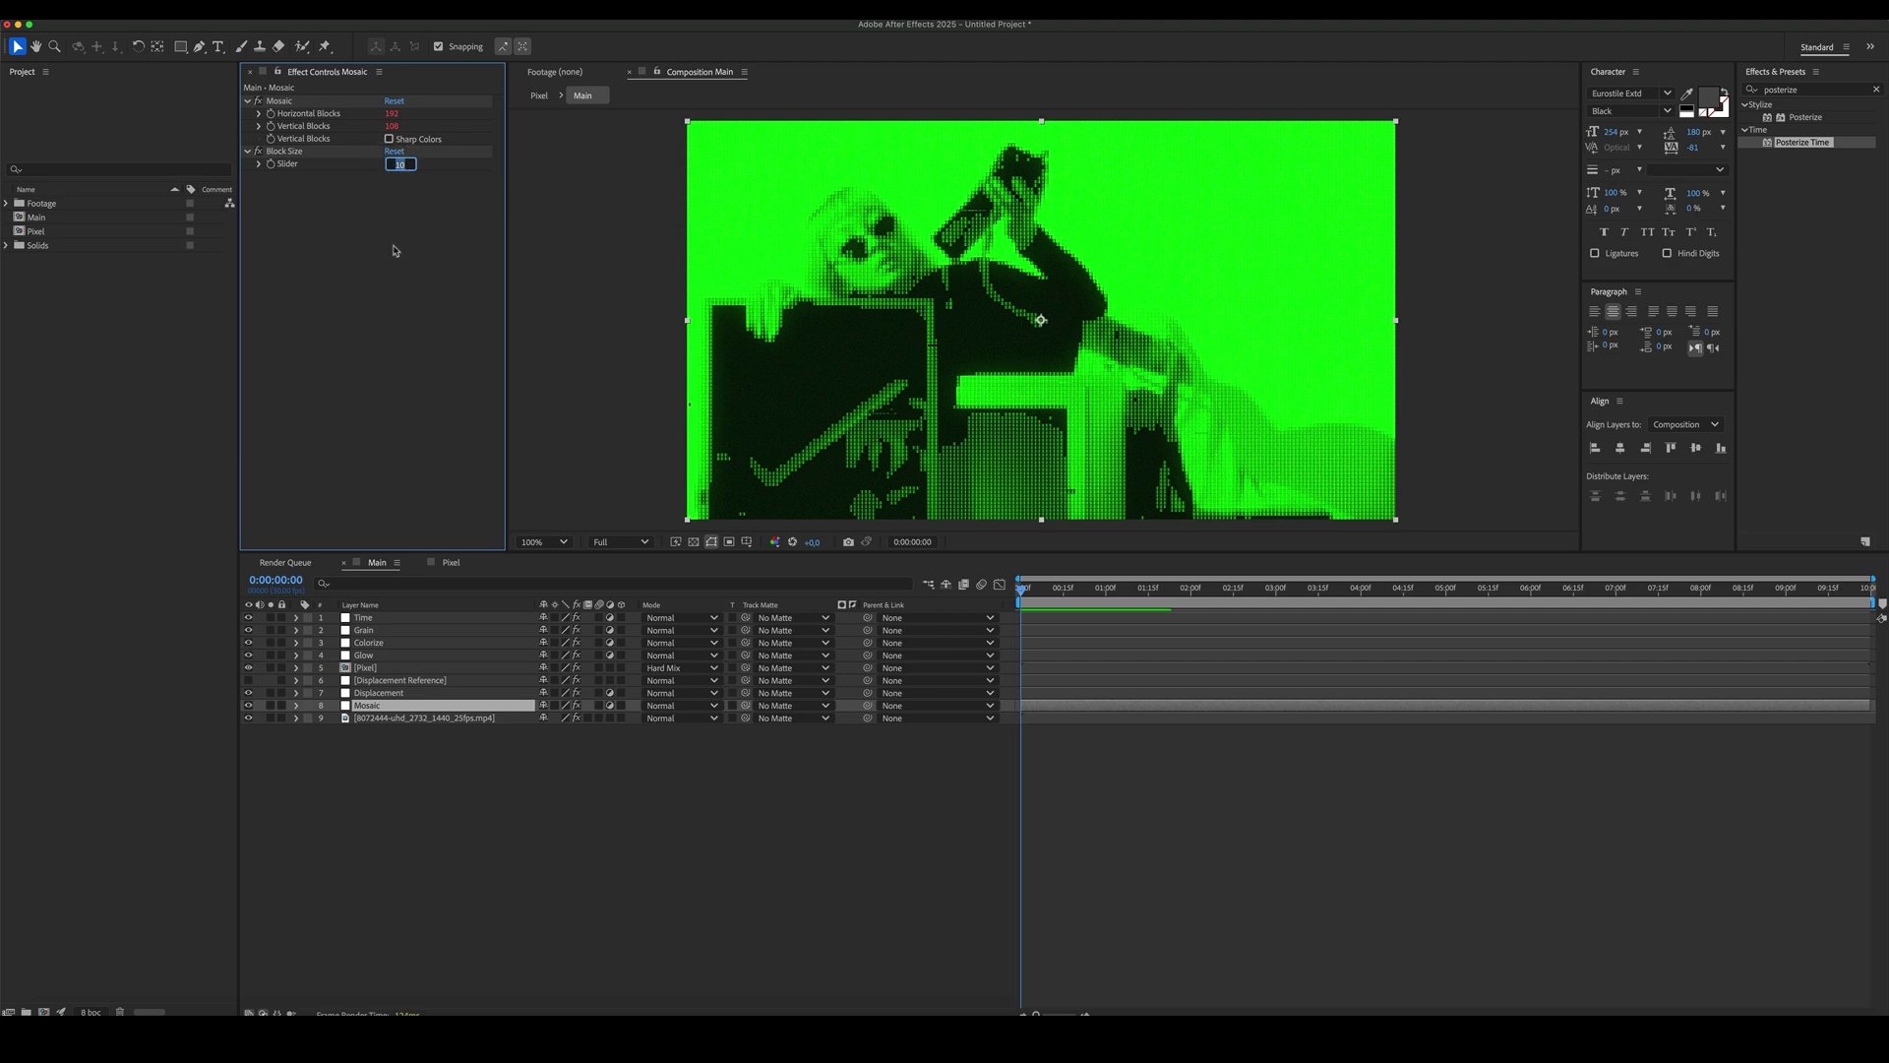
# - Try a Block Size of 20 on the Mosaic layer, and settle on 5
pyautogui.press('Return')
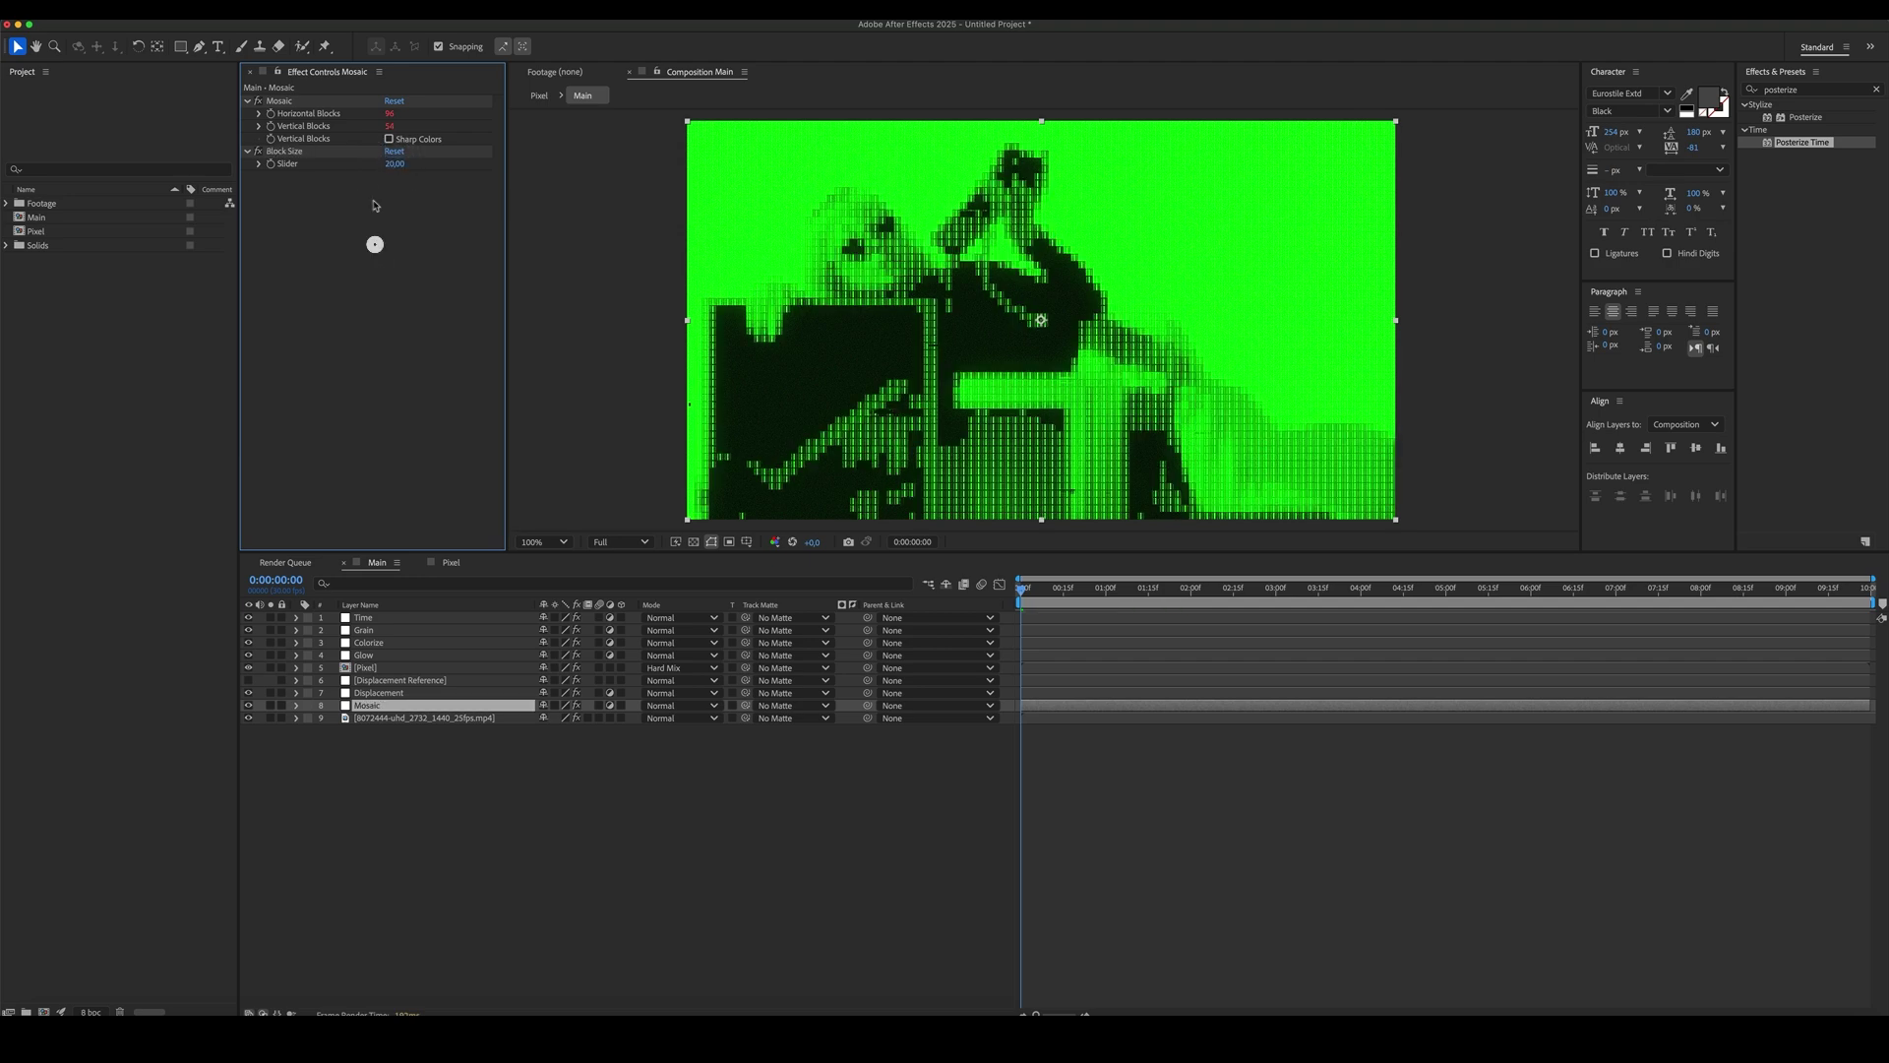
pyautogui.click(394, 164)
pyautogui.write('5')
pyautogui.click(420, 259)
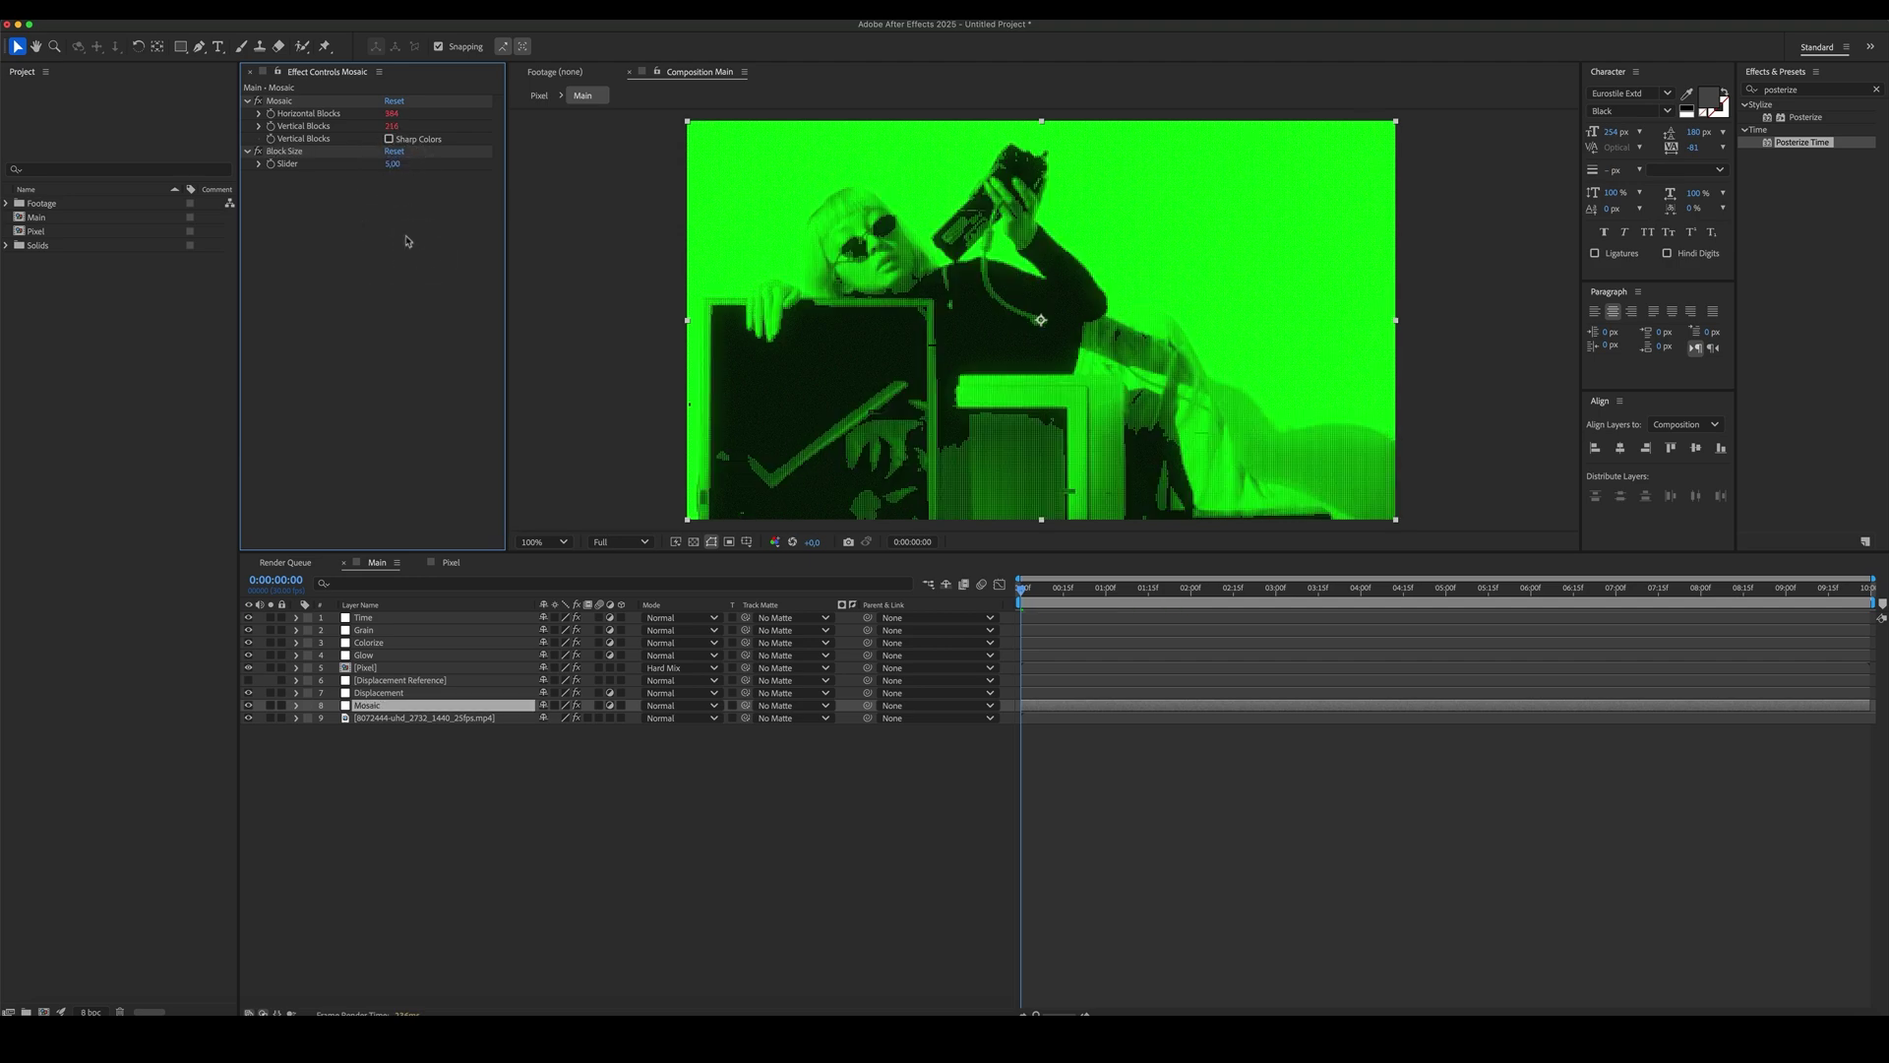
# - Move the playhead to 0:00:02:15, end the work area there and preview the animation
pyautogui.moveTo(1021, 590); pyautogui.dragTo(1237, 617)
pyautogui.press('space')
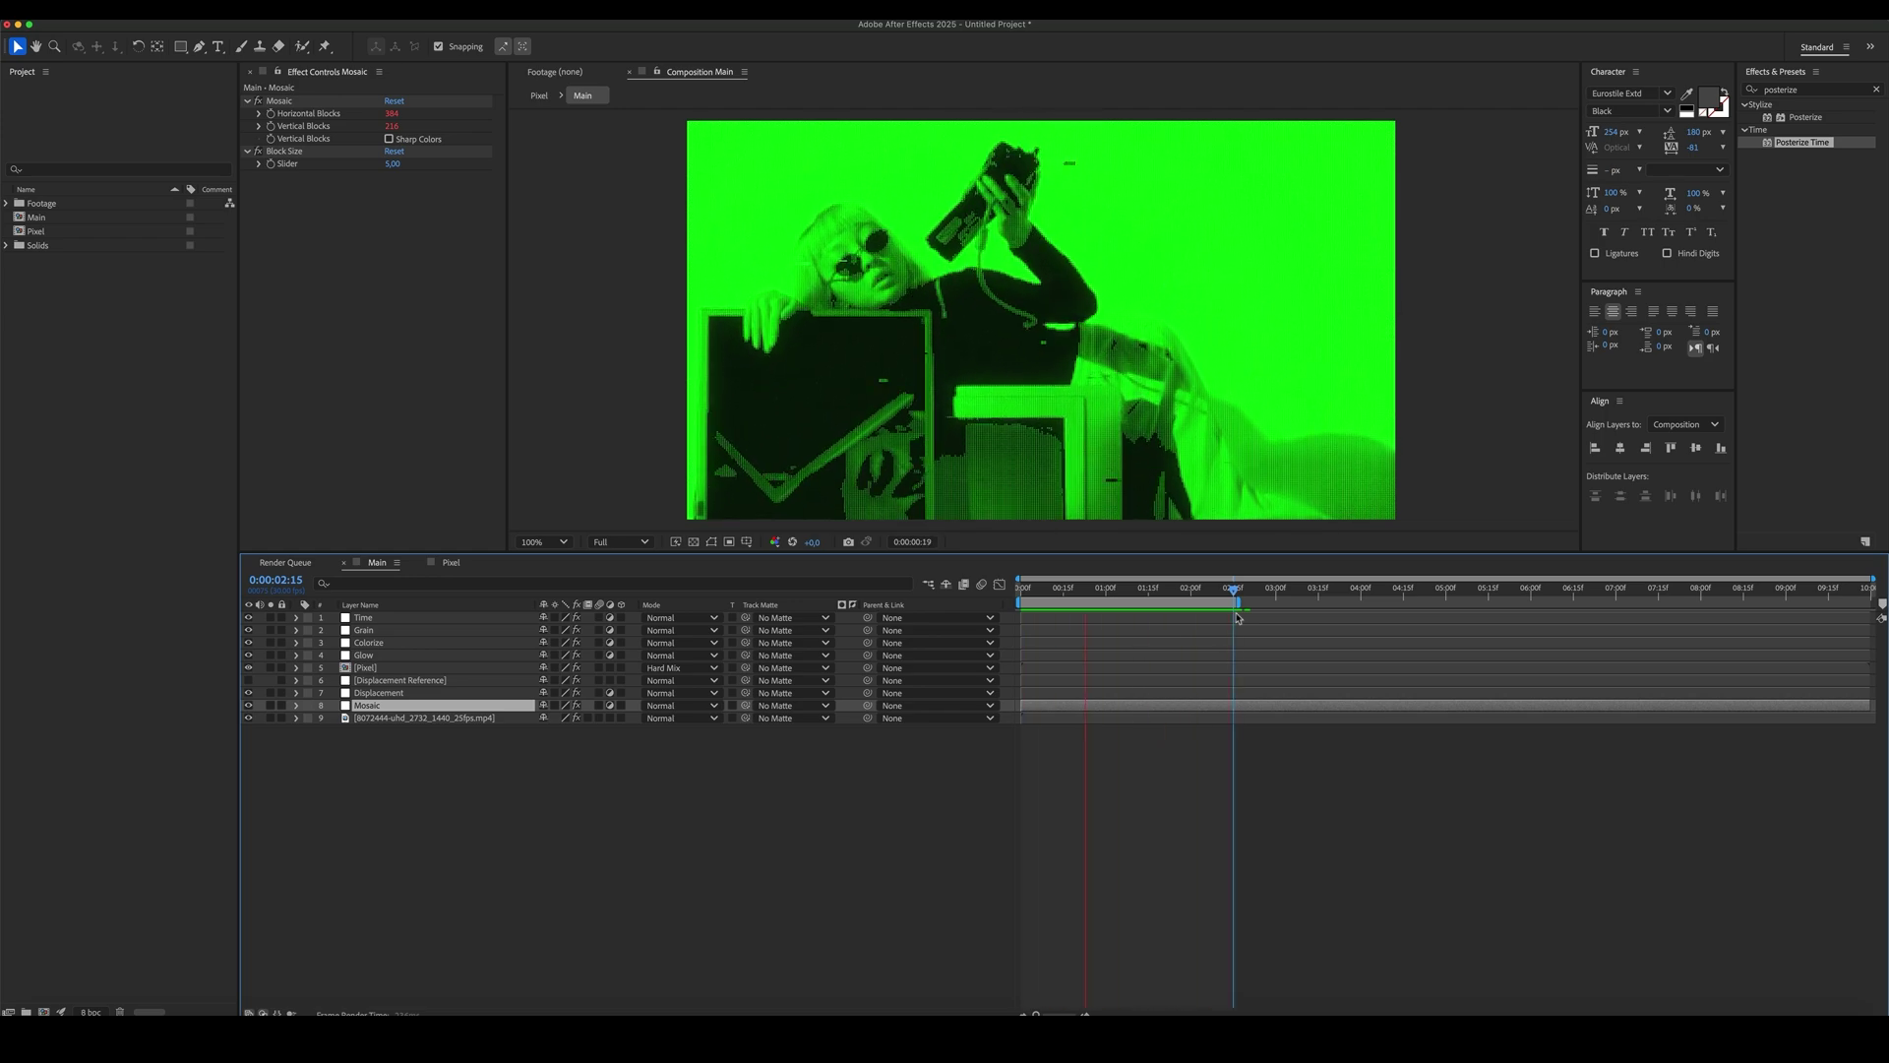
pyautogui.press('space')
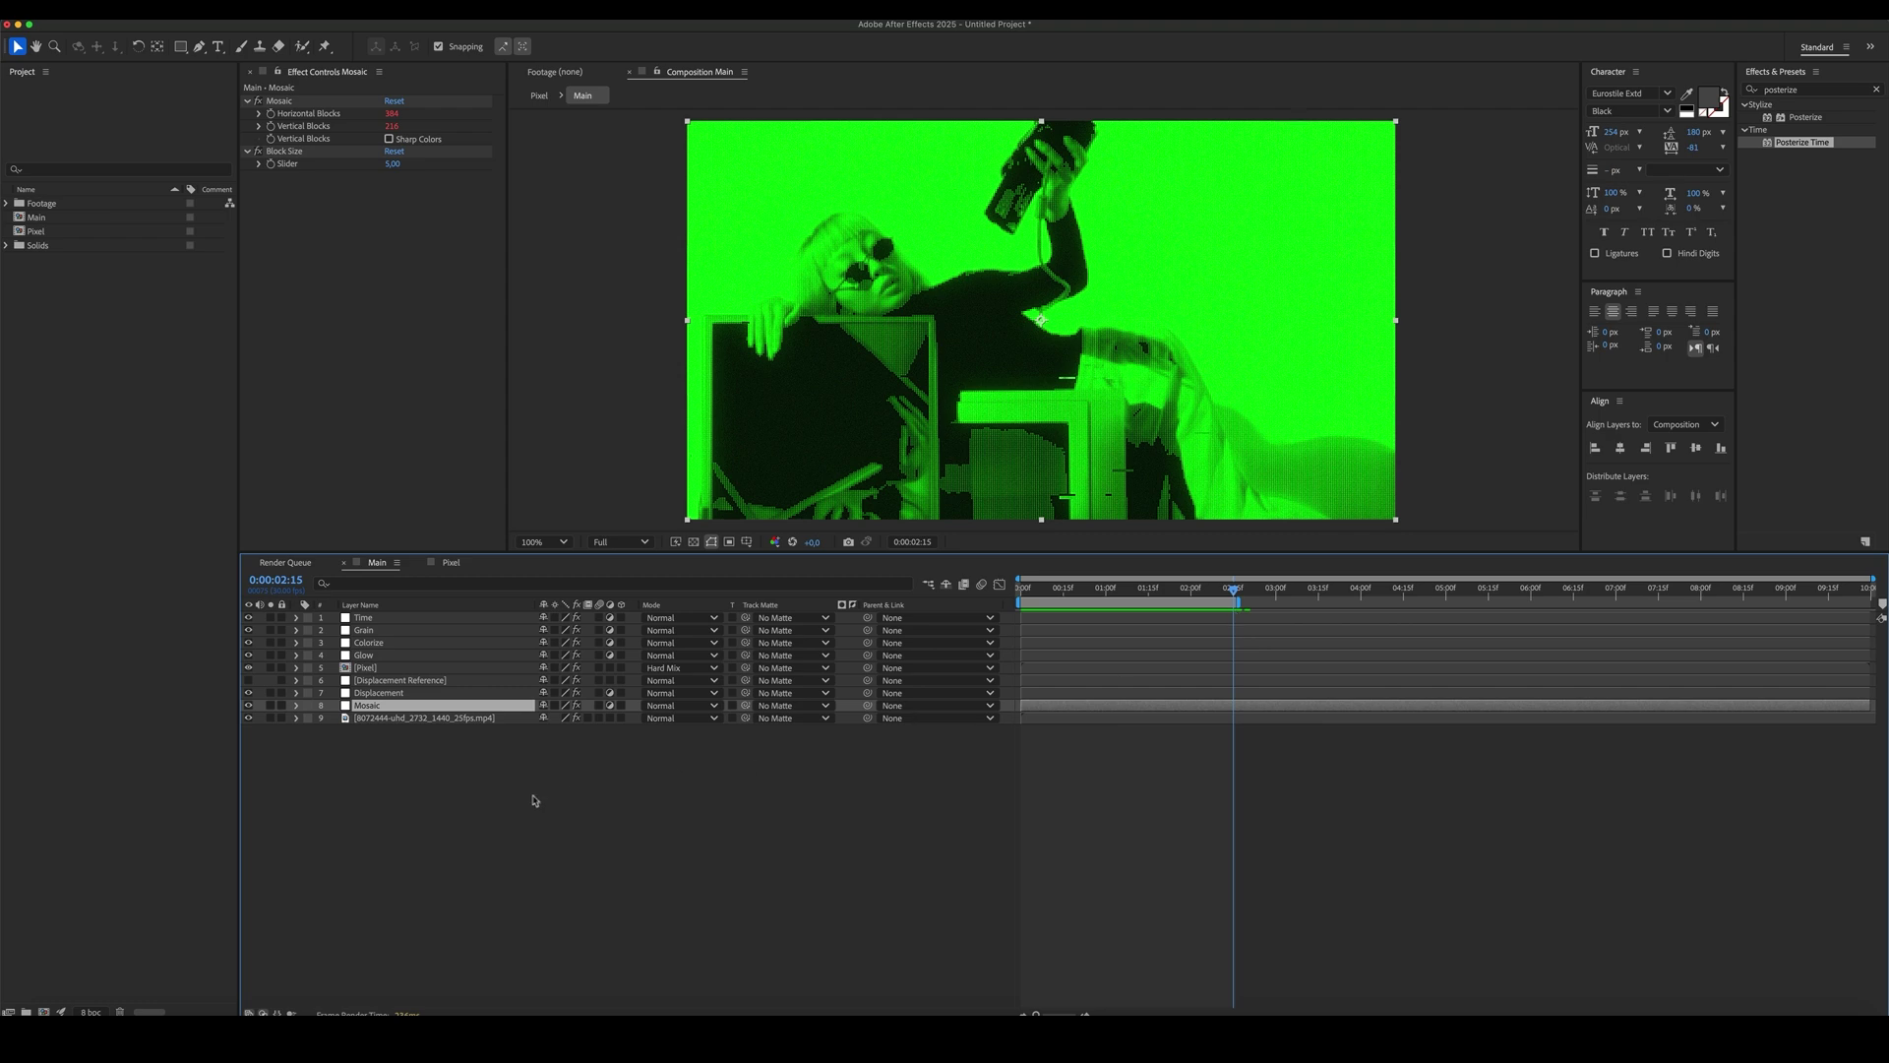
# - Enlarge and reposition the footage layer further so the woman's face and arm fill more of the frame
pyautogui.click(484, 719)
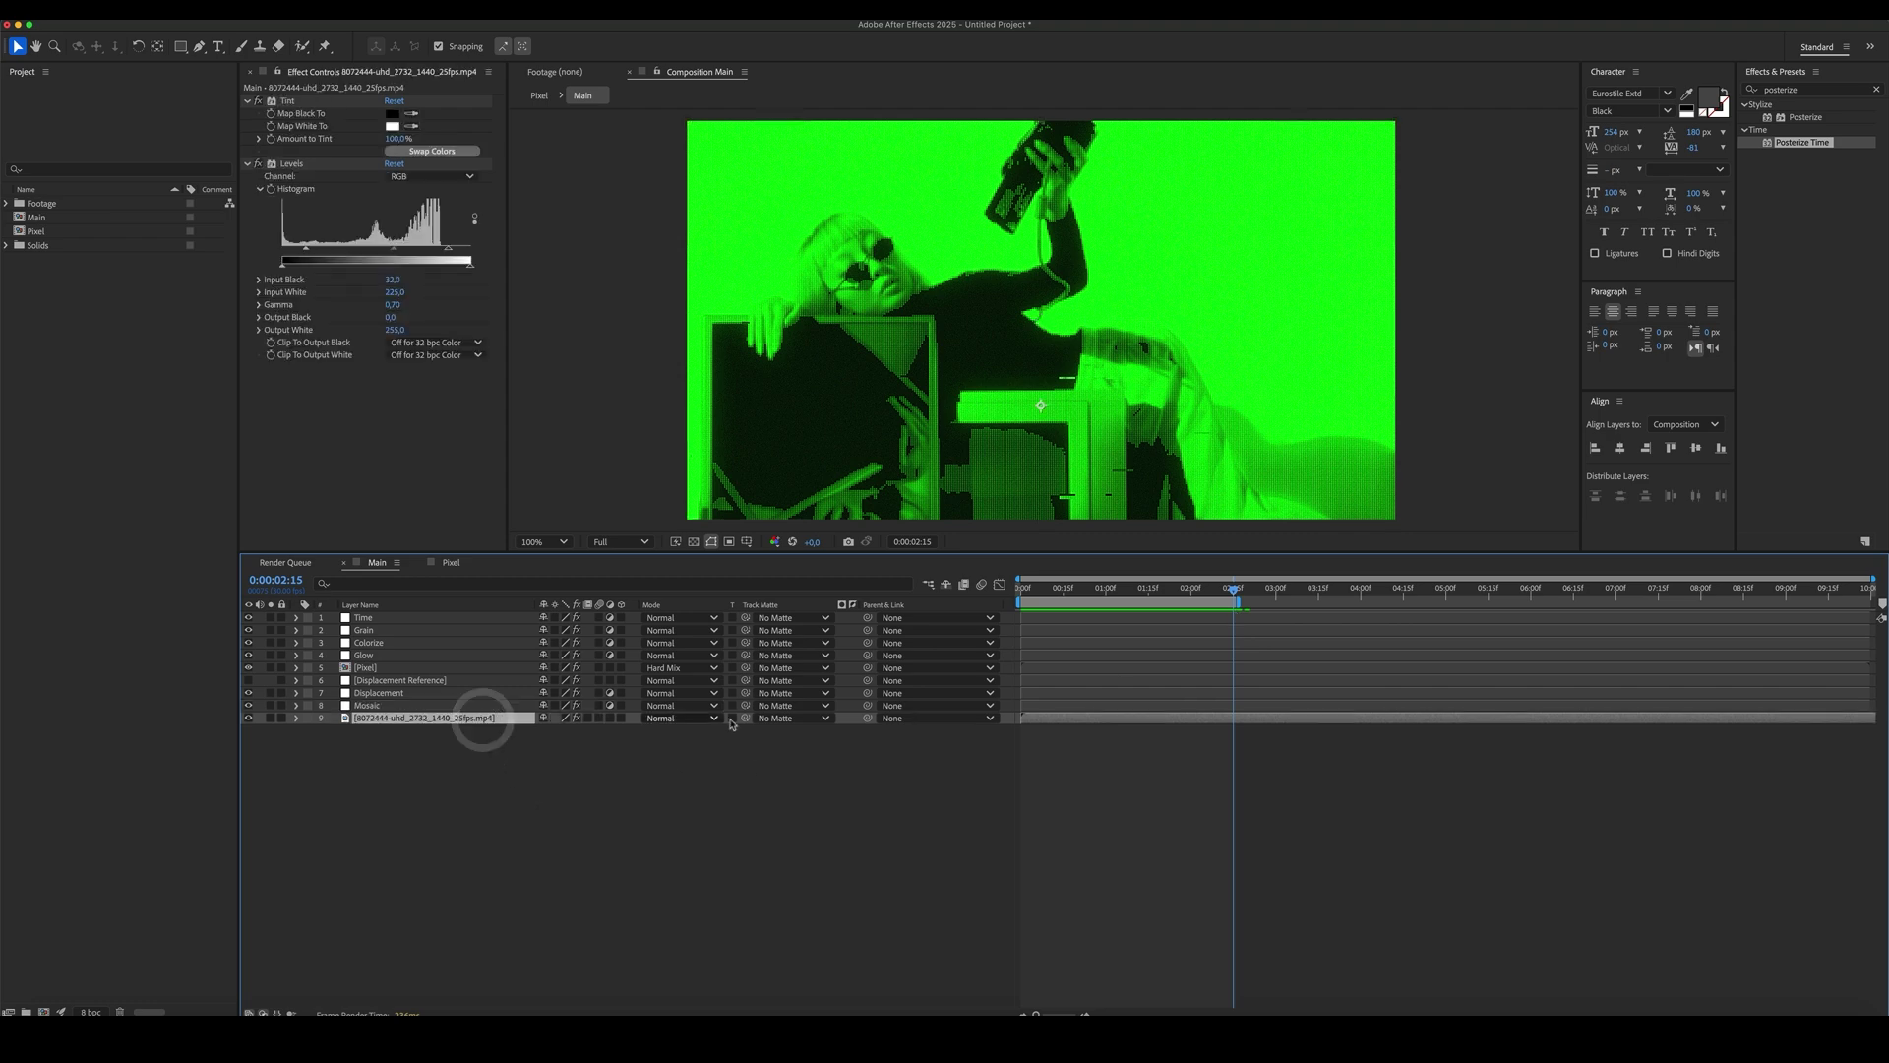
pyautogui.moveTo(1351, 369); pyautogui.dragTo(1413, 307)
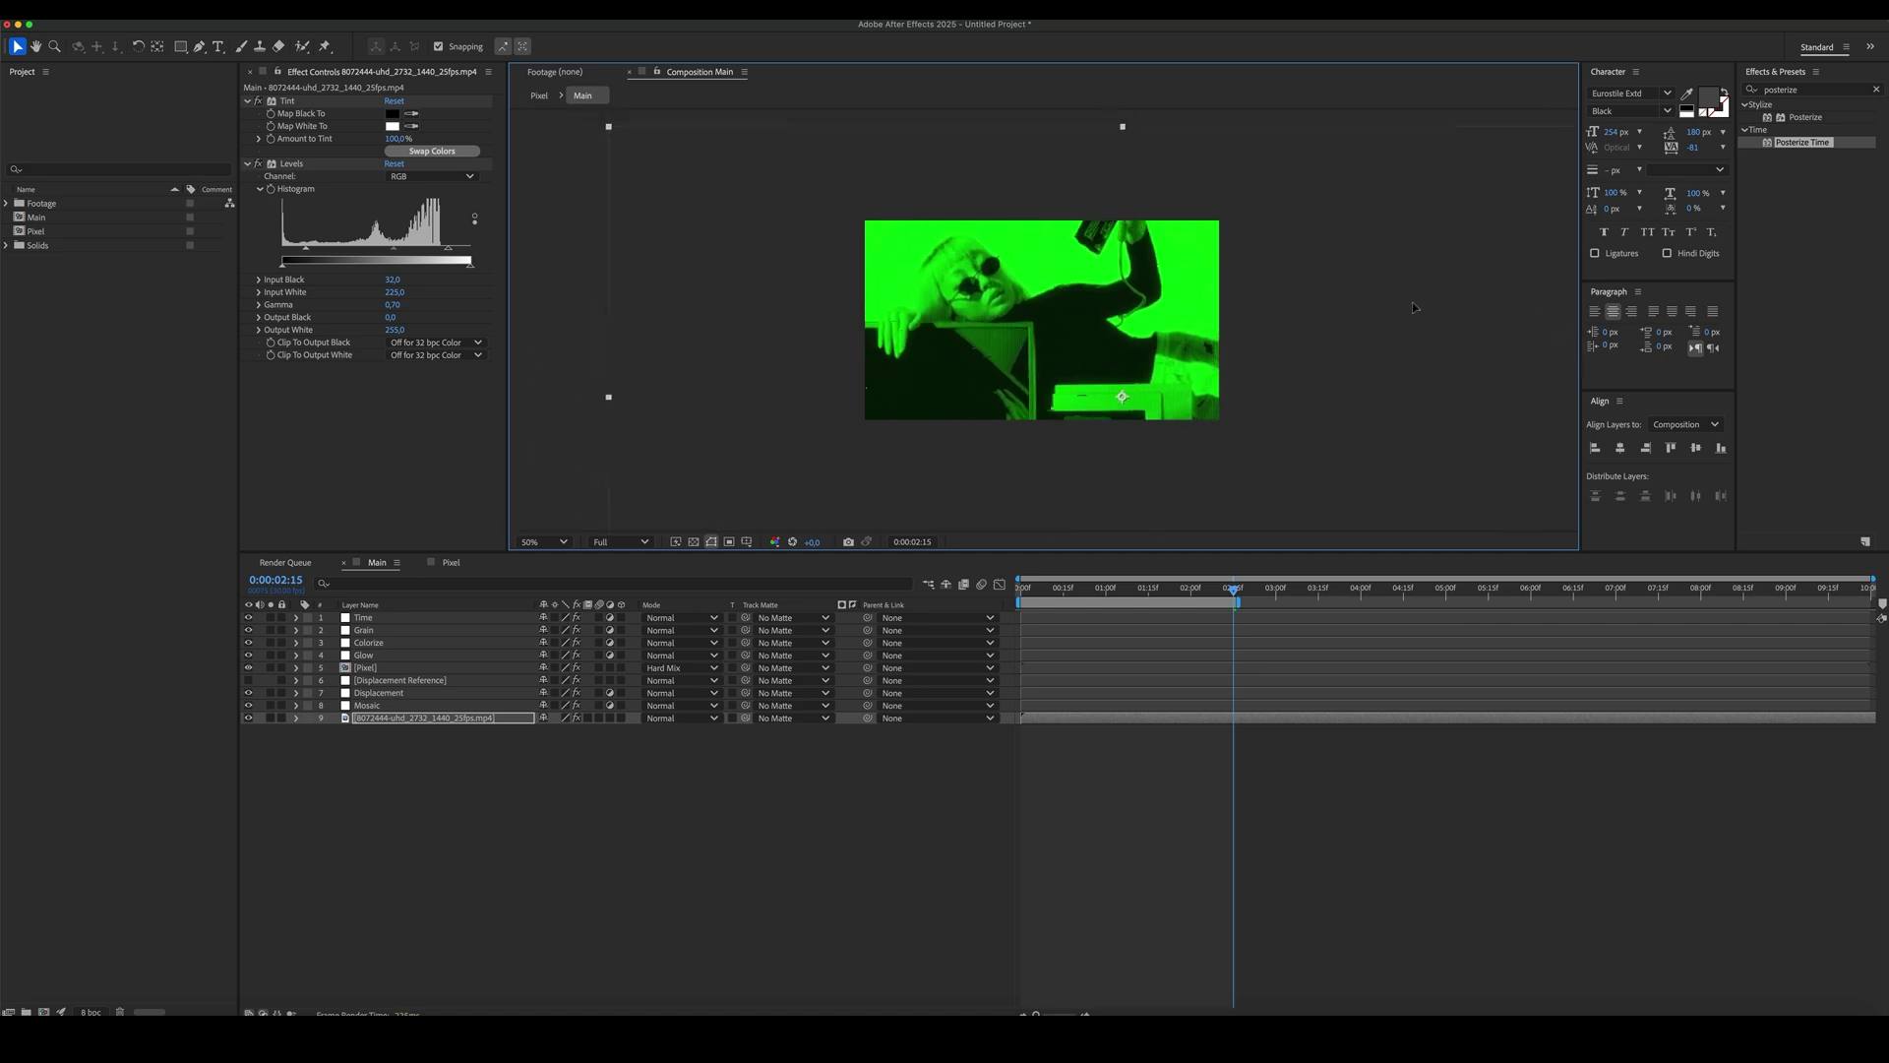
pyautogui.press('.')
pyautogui.click(632, 799)
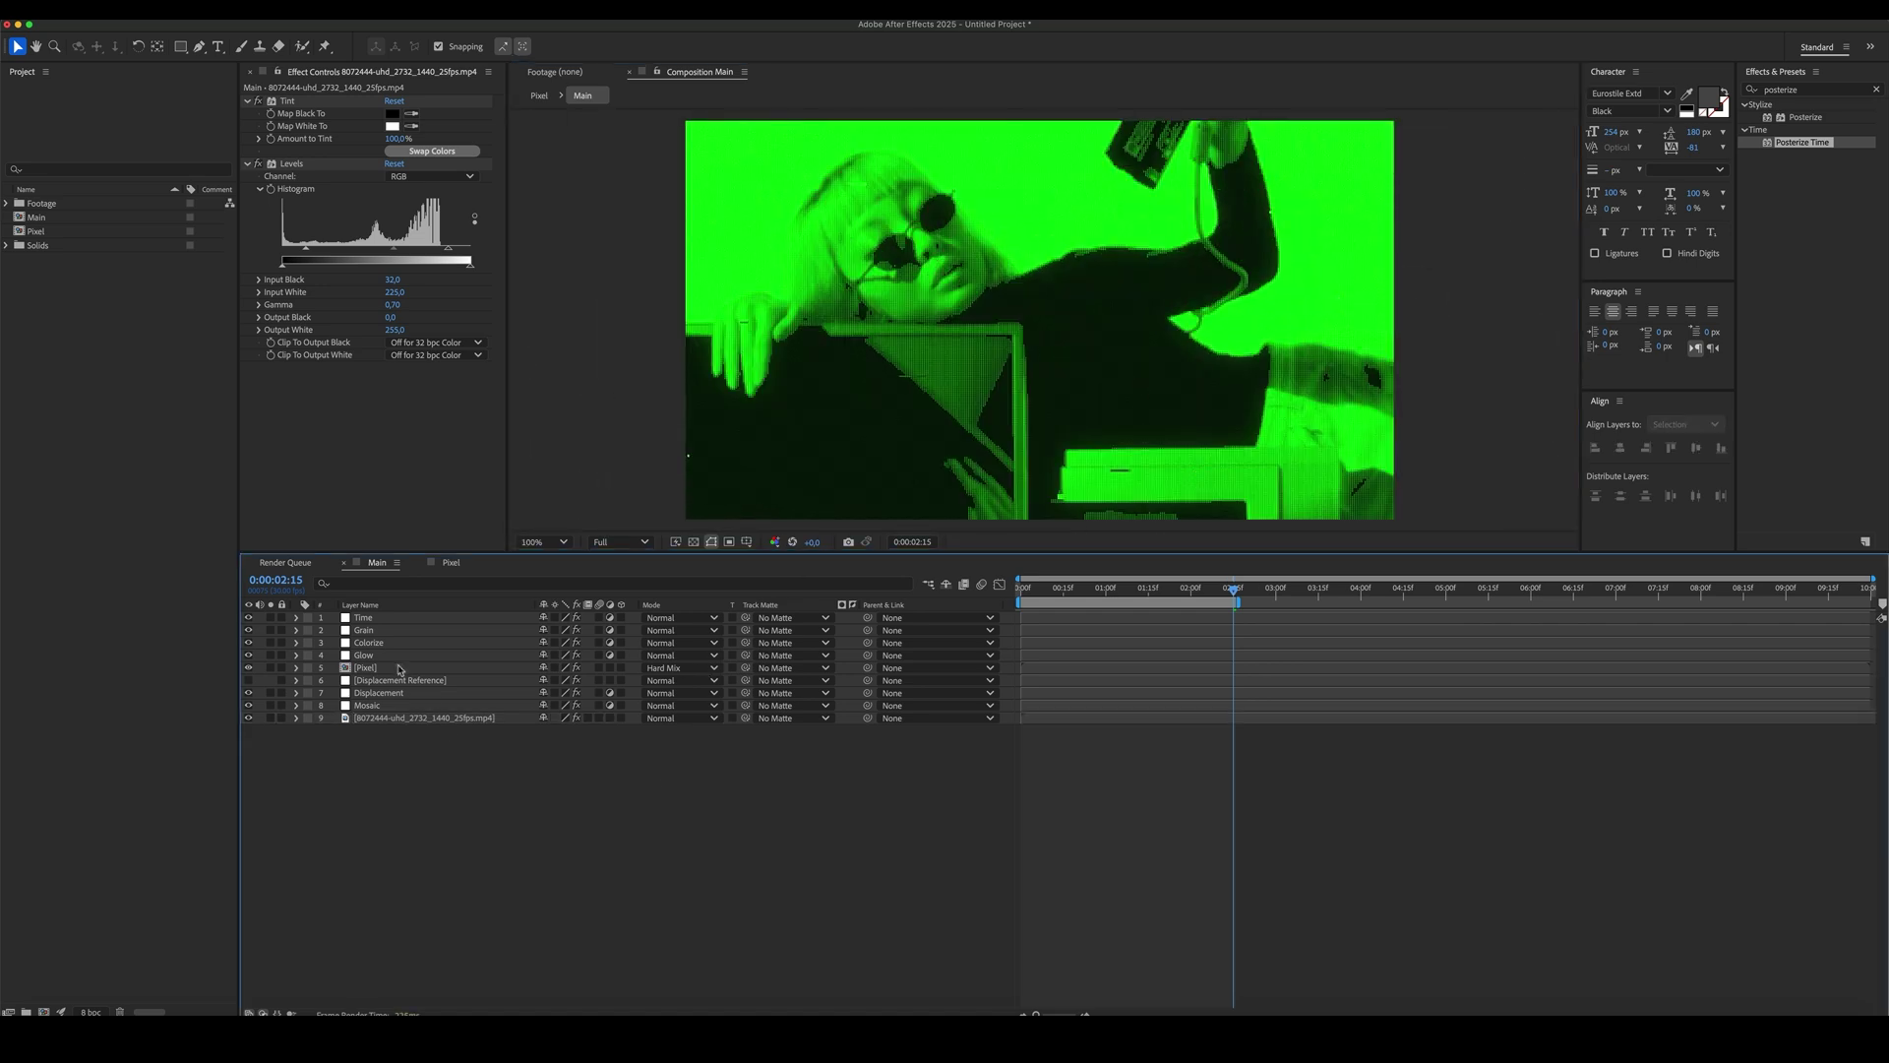
# - Try larger Block Size values on the Mosaic layer, ending at 20
pyautogui.click(392, 705)
pyautogui.click(399, 163)
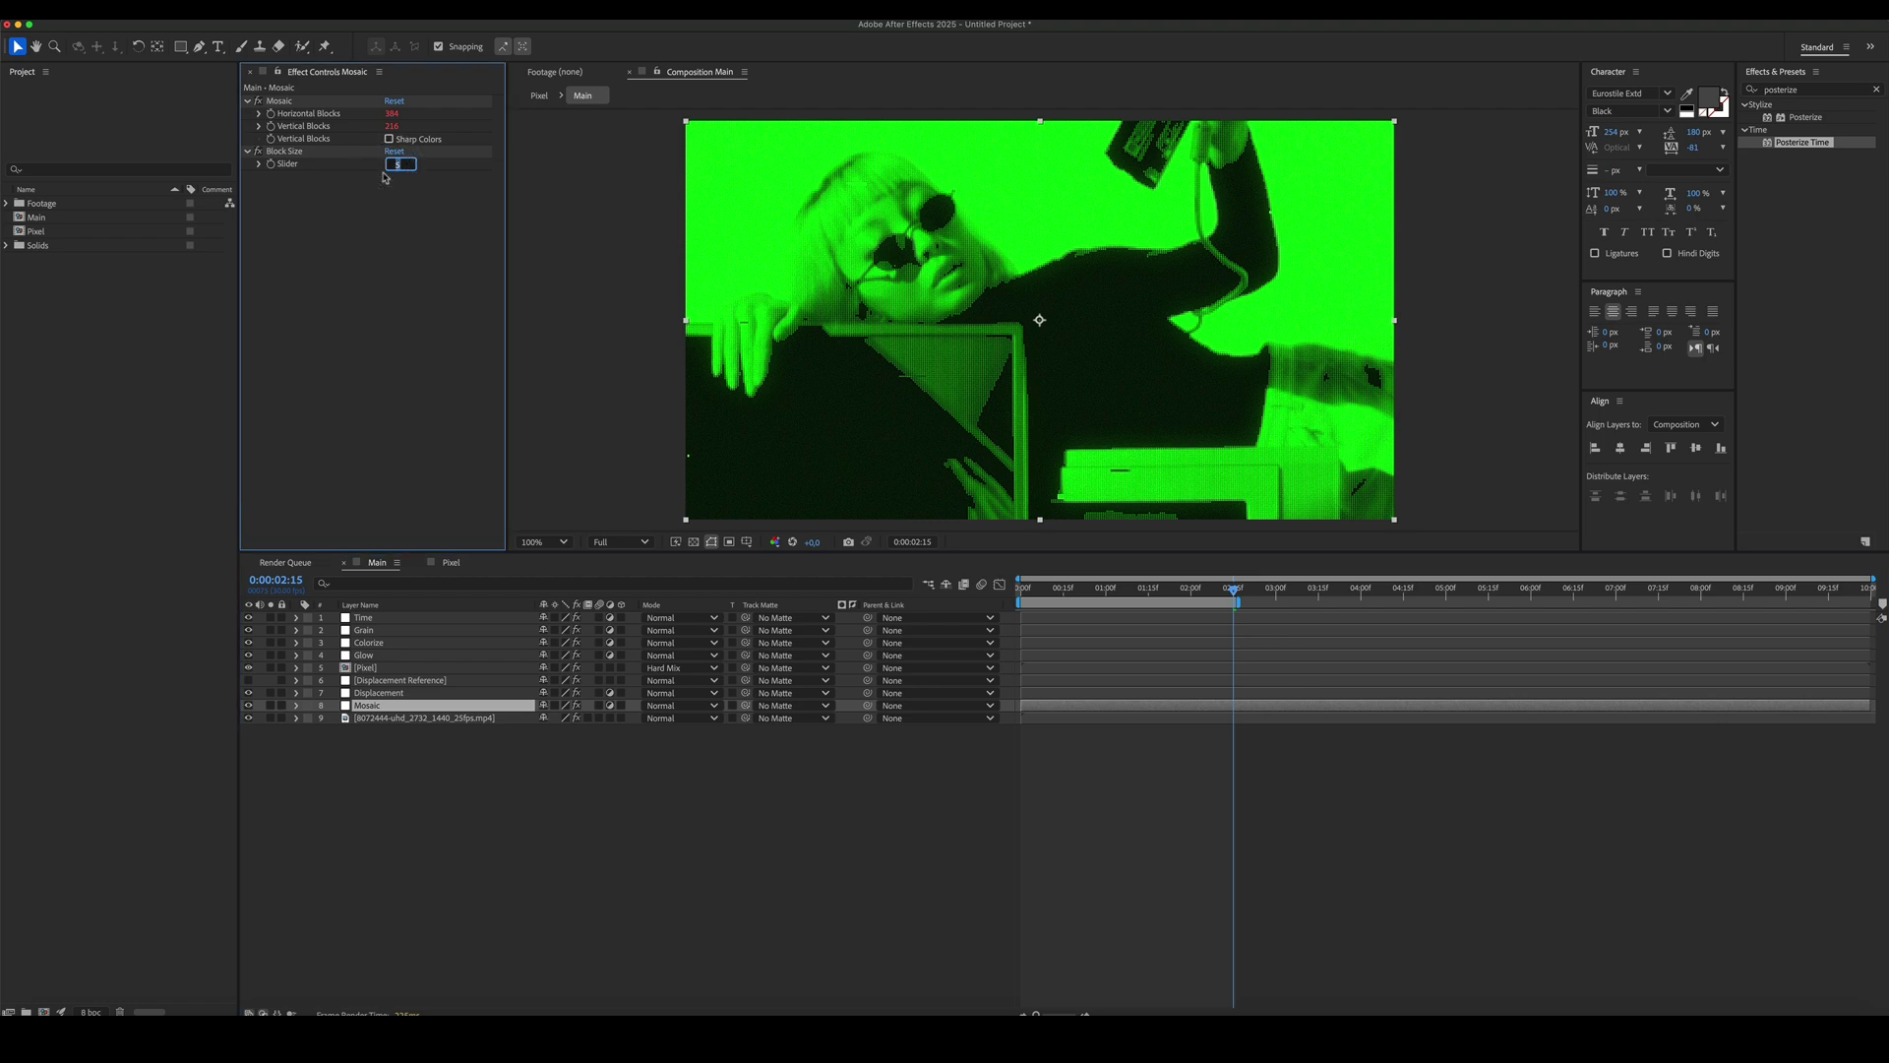
pyautogui.press('Up')
pyautogui.press('Up')
pyautogui.press('Up')
pyautogui.press('Up')
pyautogui.press('Up')
pyautogui.press('Up')
pyautogui.press('Up')
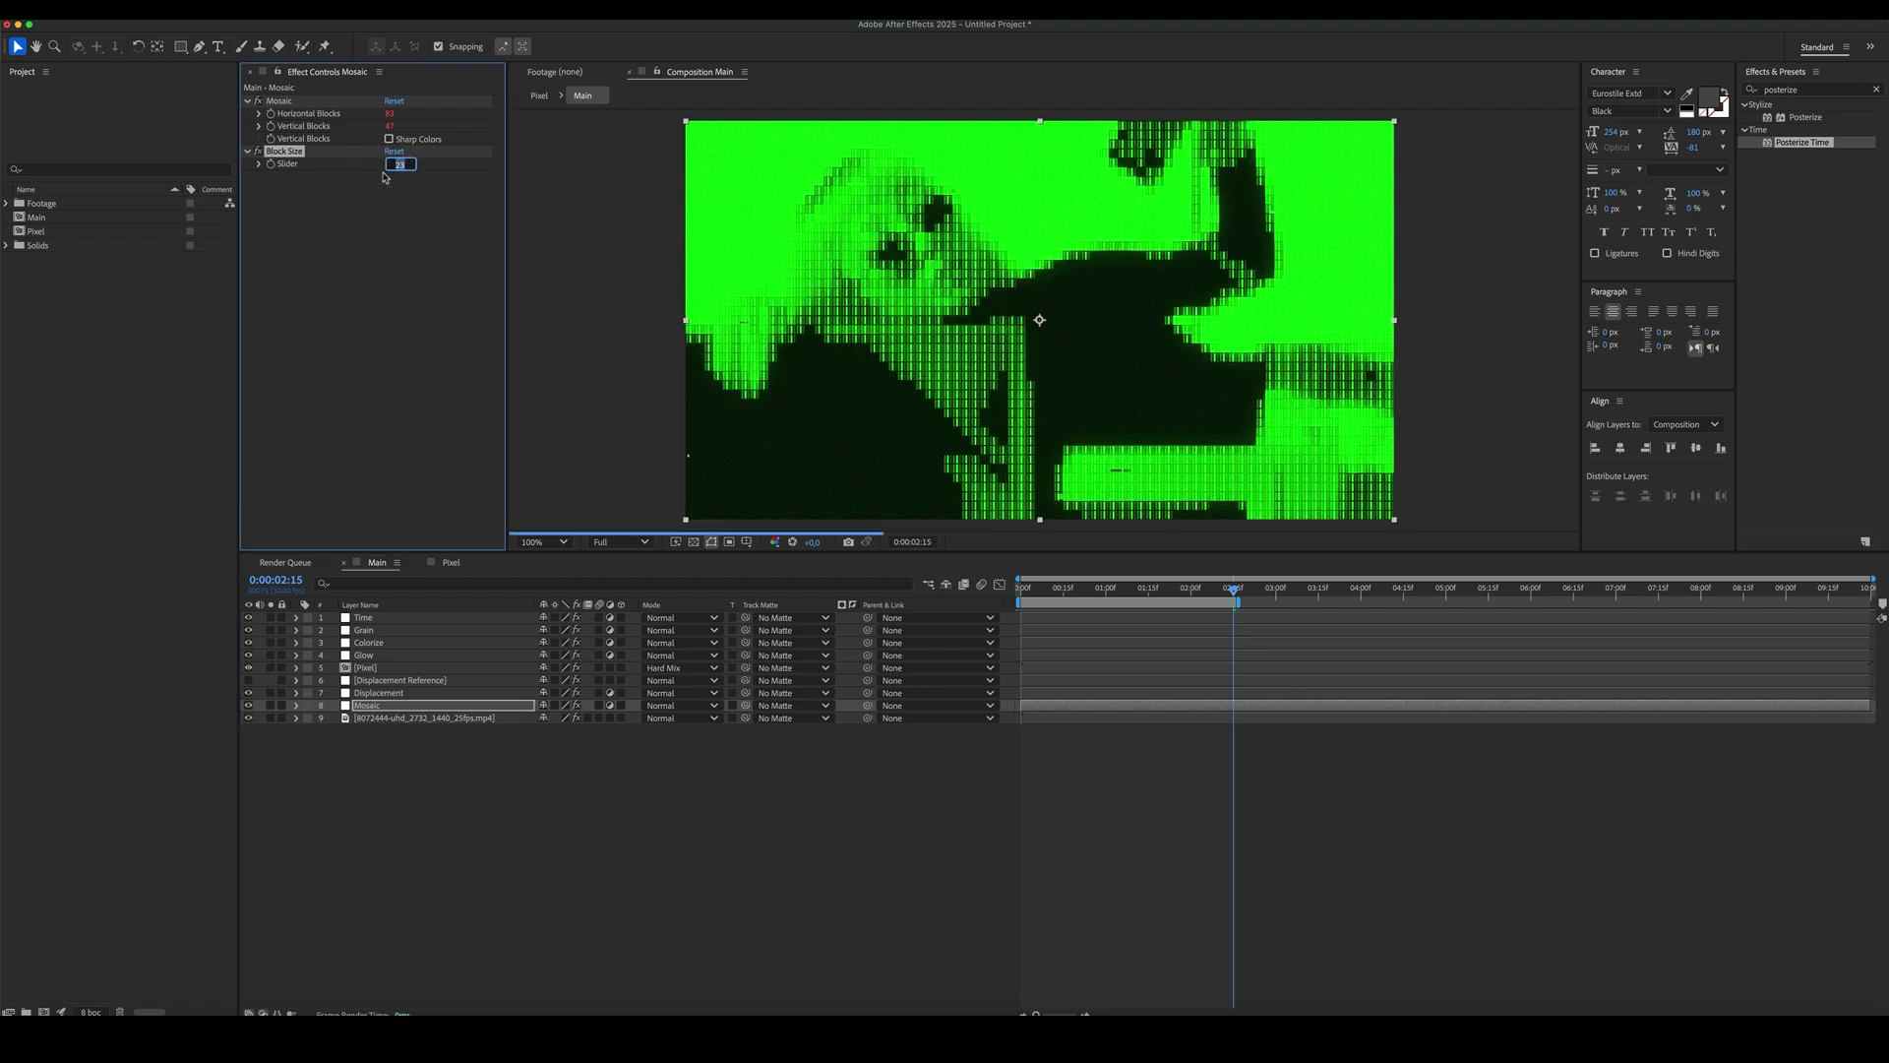
pyautogui.press('Down')
pyautogui.press('Down')
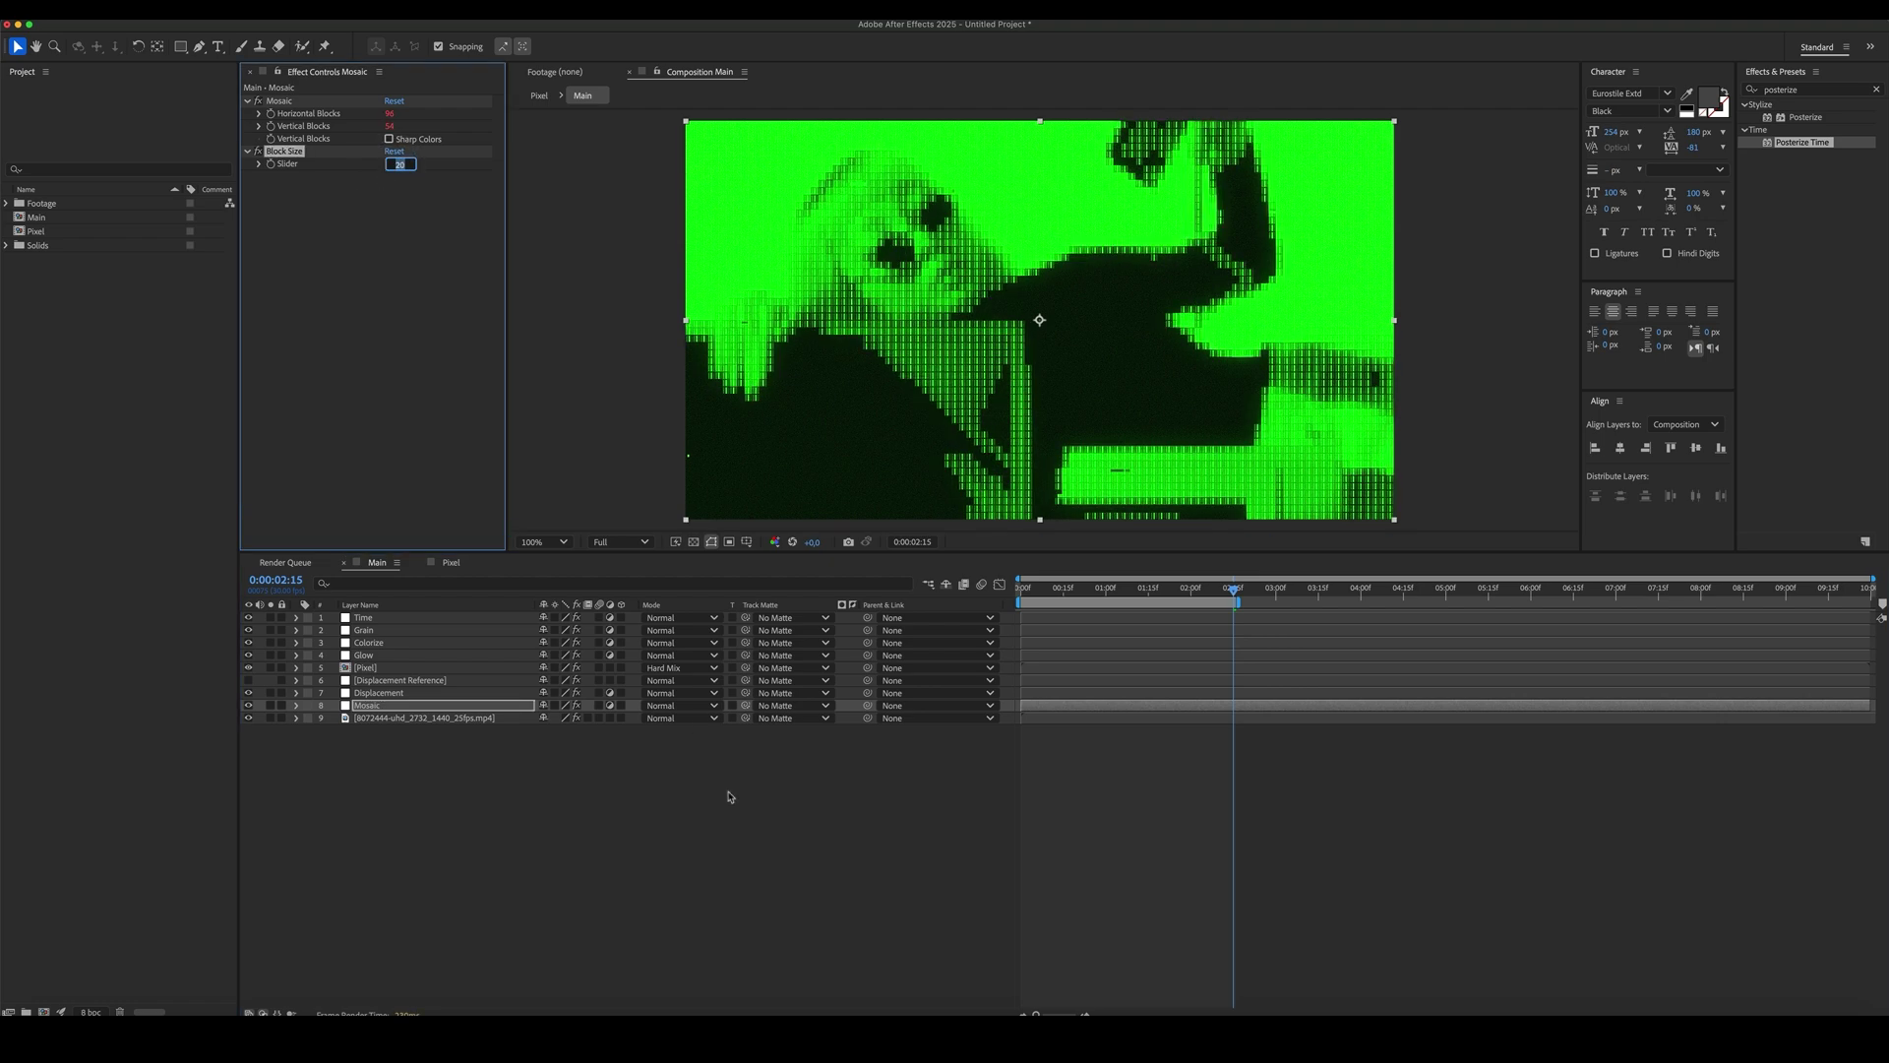
pyautogui.click(690, 766)
# - Adjust the footage layer's Levels, raising Input Black to 75 and lowering Gamma to 0.60
pyautogui.click(444, 717)
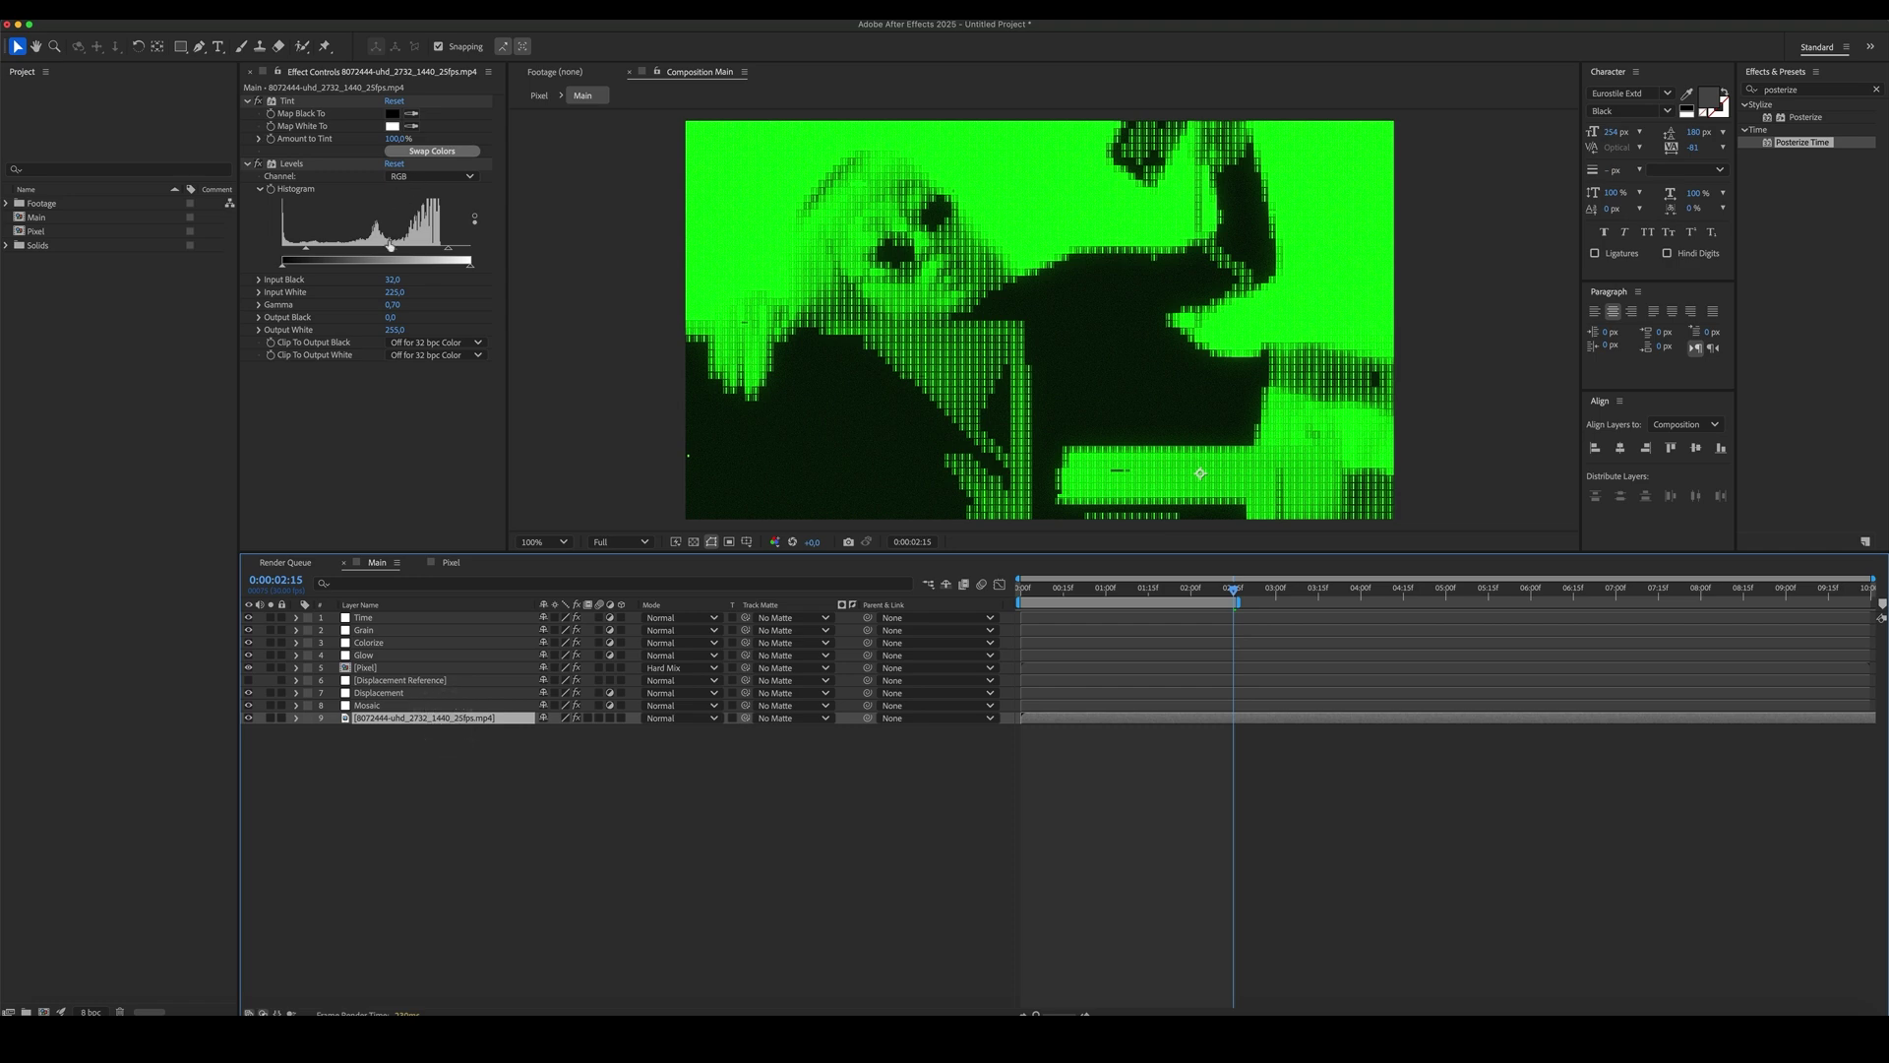
pyautogui.moveTo(390, 247)
pyautogui.mouseDown()
pyautogui.moveTo(371, 253)
pyautogui.moveTo(403, 253)
pyautogui.mouseUp()
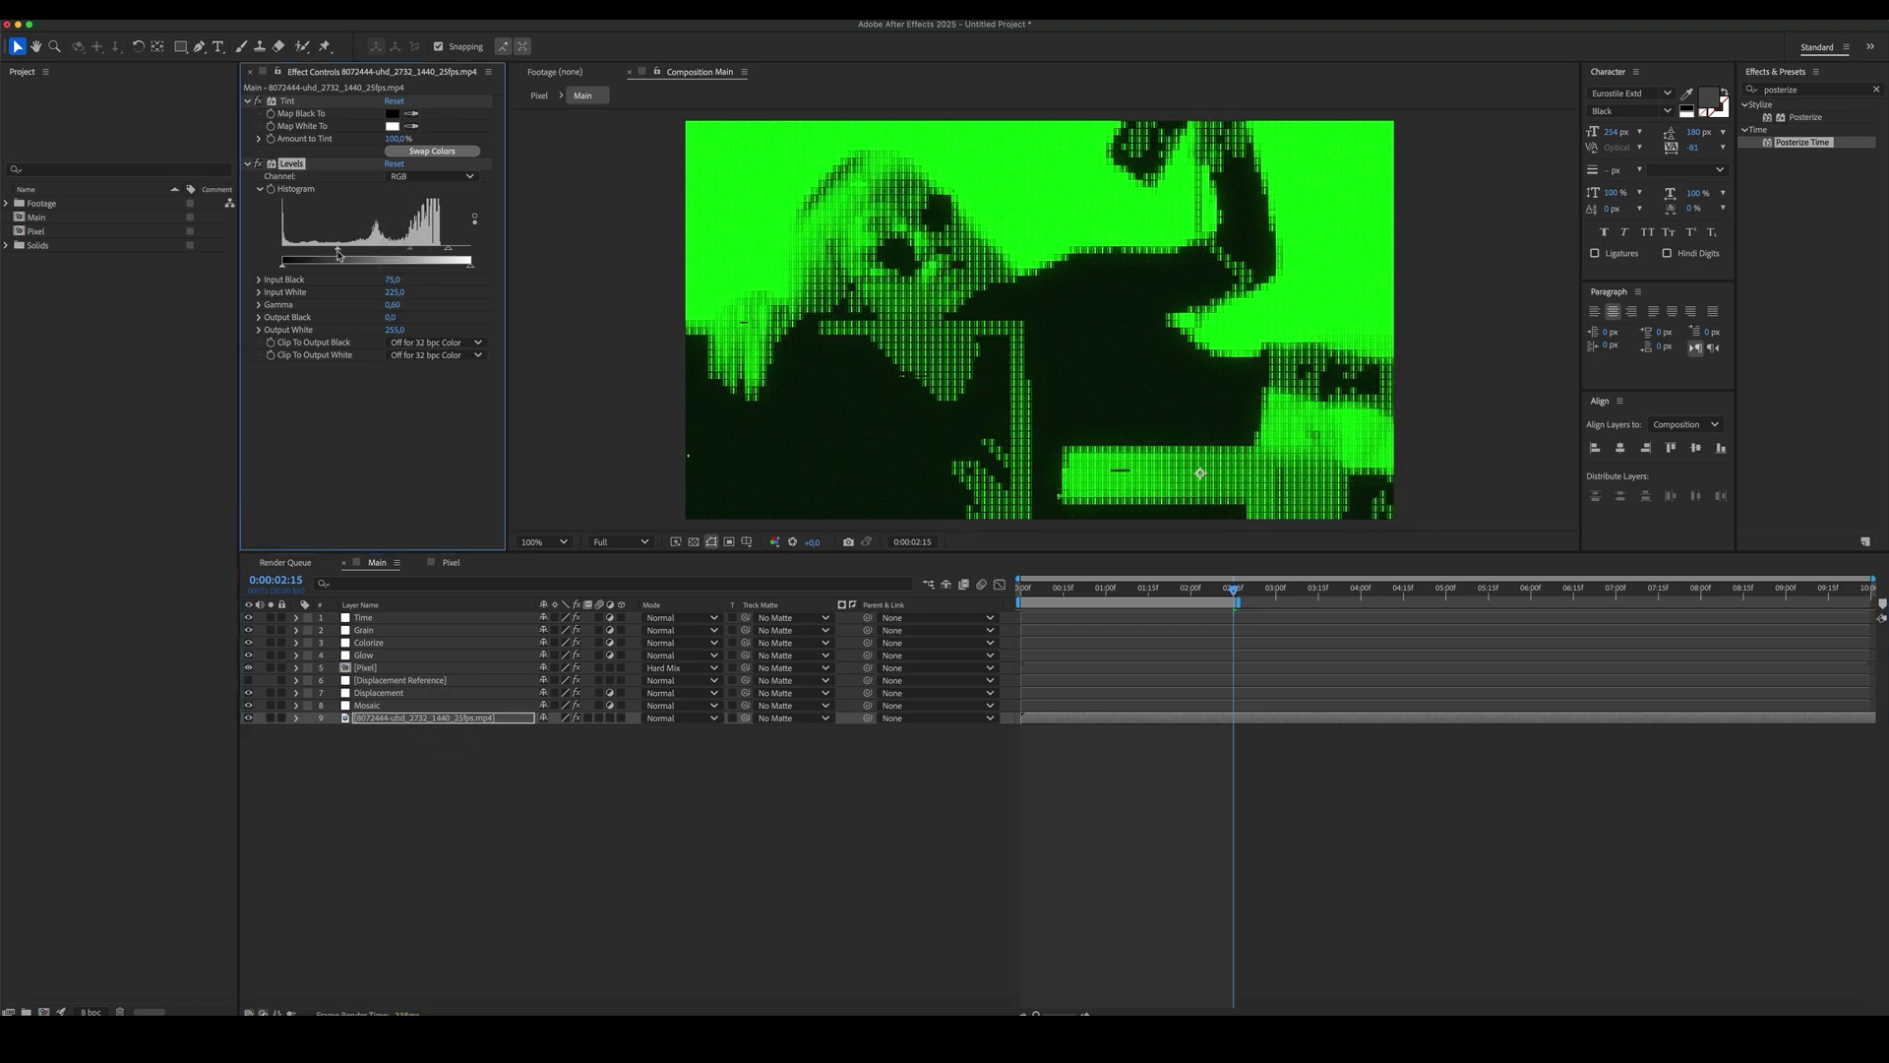
# - Set the Mosaic layer's Block Size slider to 10
pyautogui.click(369, 705)
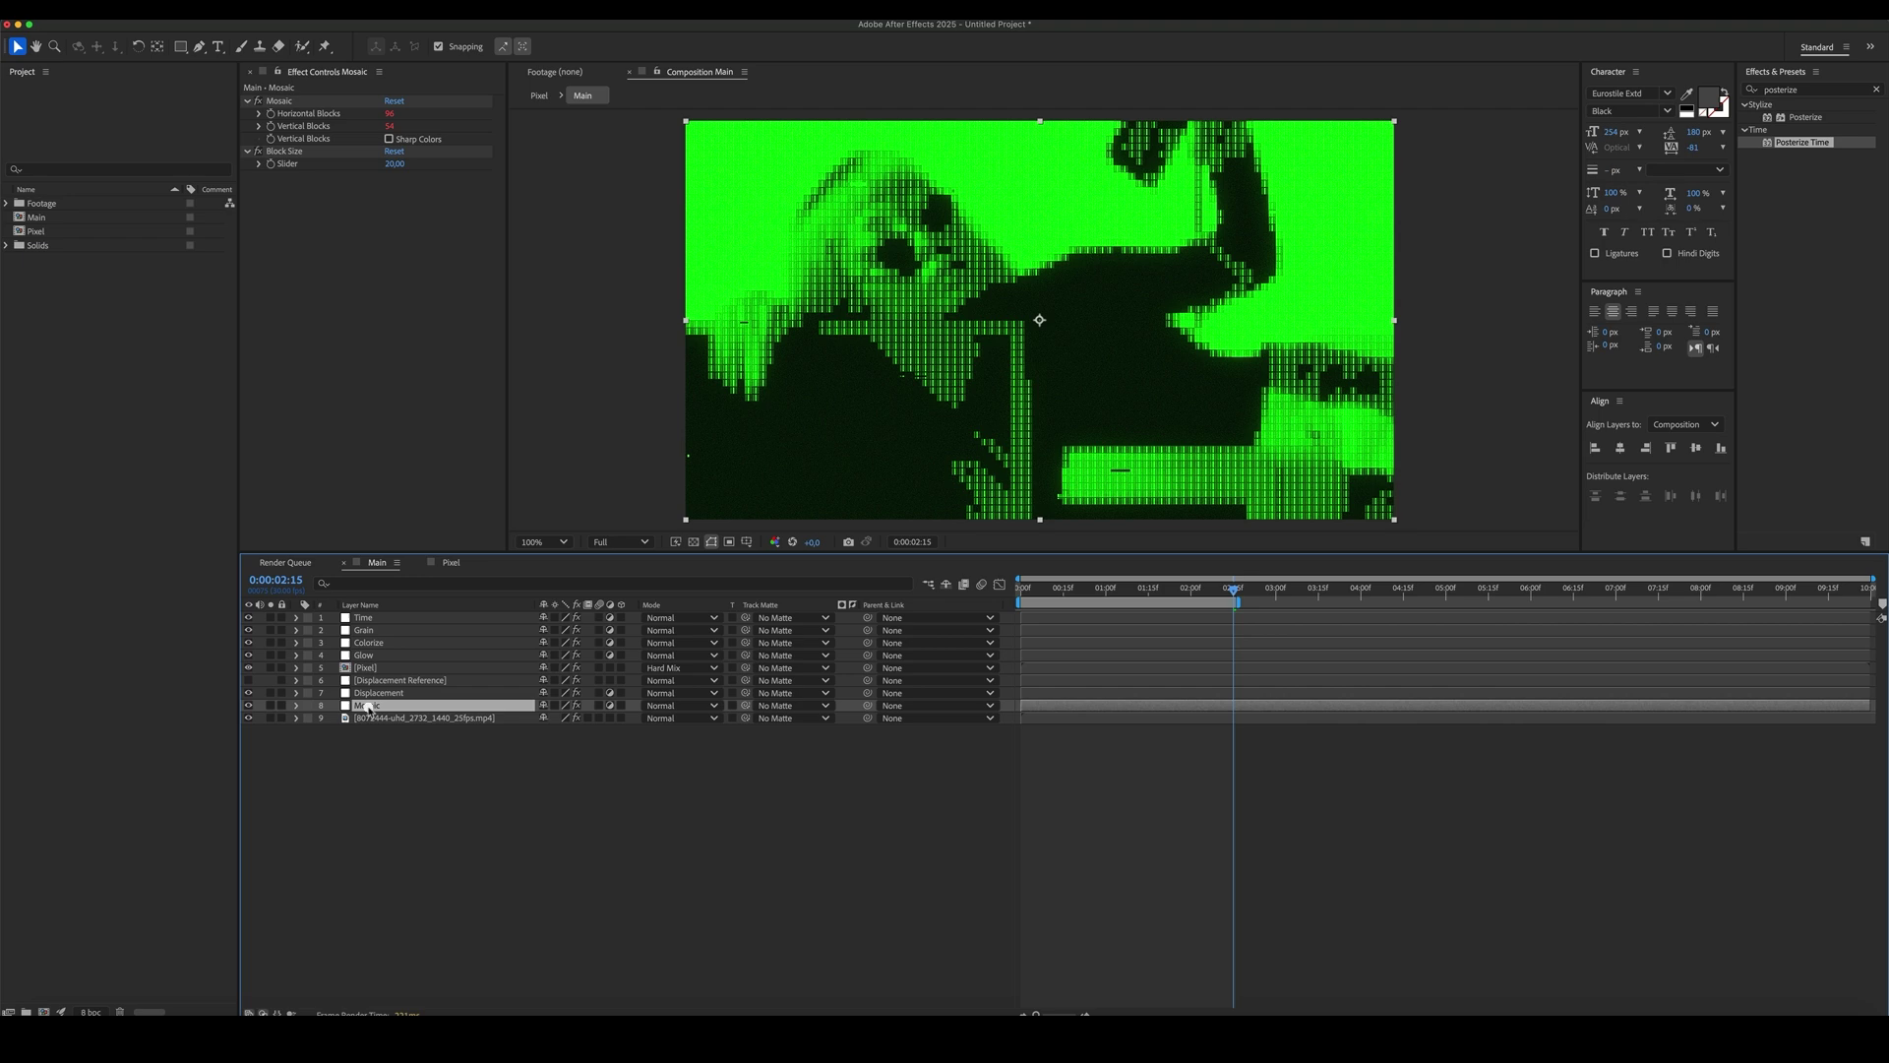
pyautogui.click(398, 164)
pyautogui.write('10')
pyautogui.press('Return')
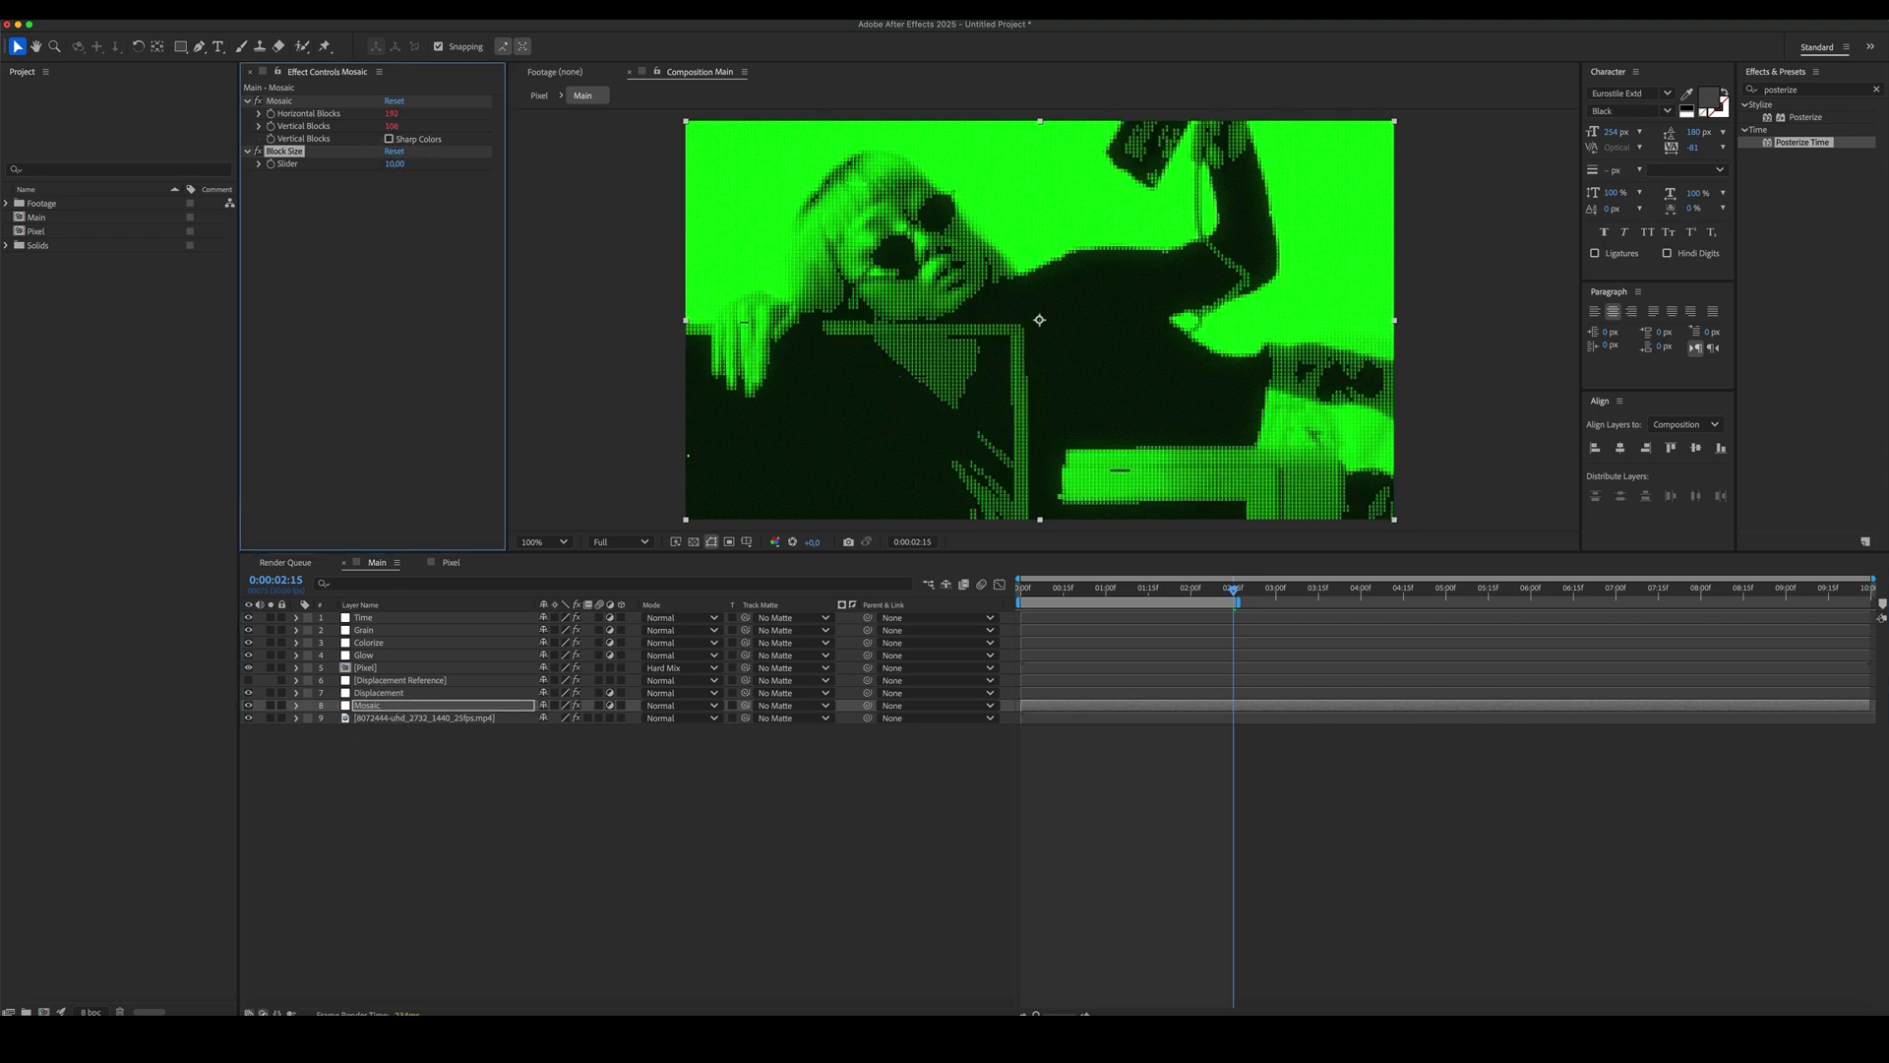